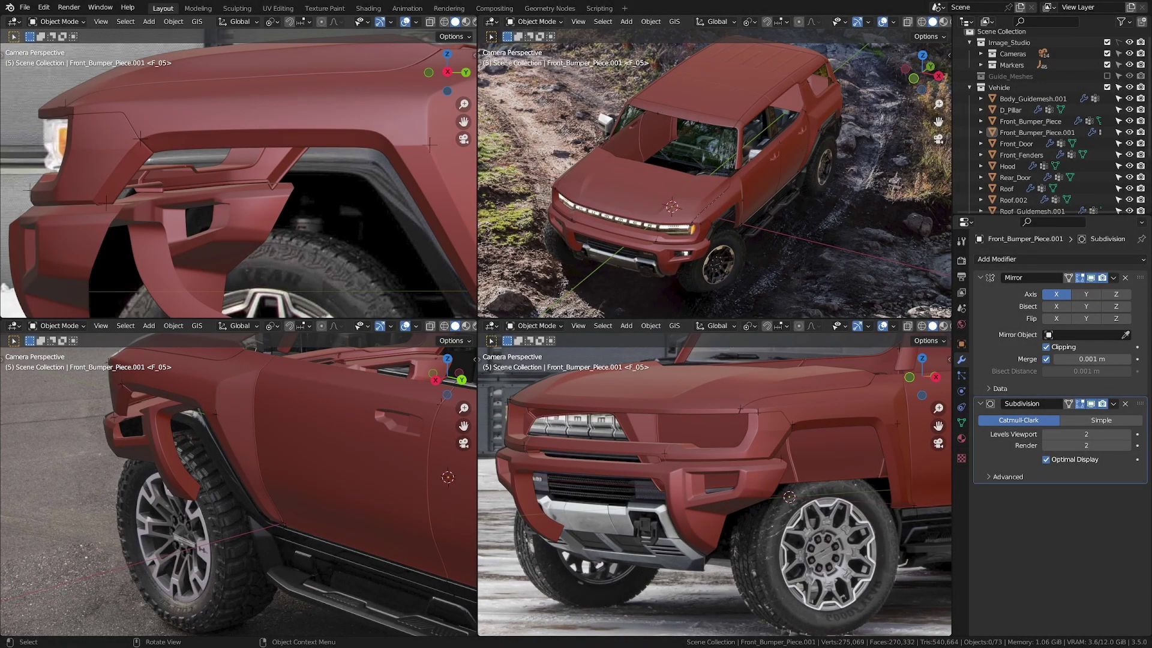
Hide every vehicle object except the front fenders and the upper front bumper piece, and show the side view in wireframe.
{"action": "left_click", "coordinate": [244, 124]}
{"action": "left_click", "coordinate": [122, 168], "text": "shift"}
{"action": "middle_click_drag", "start_coordinate": [250, 188], "coordinate": [228, 184], "text": "shift"}
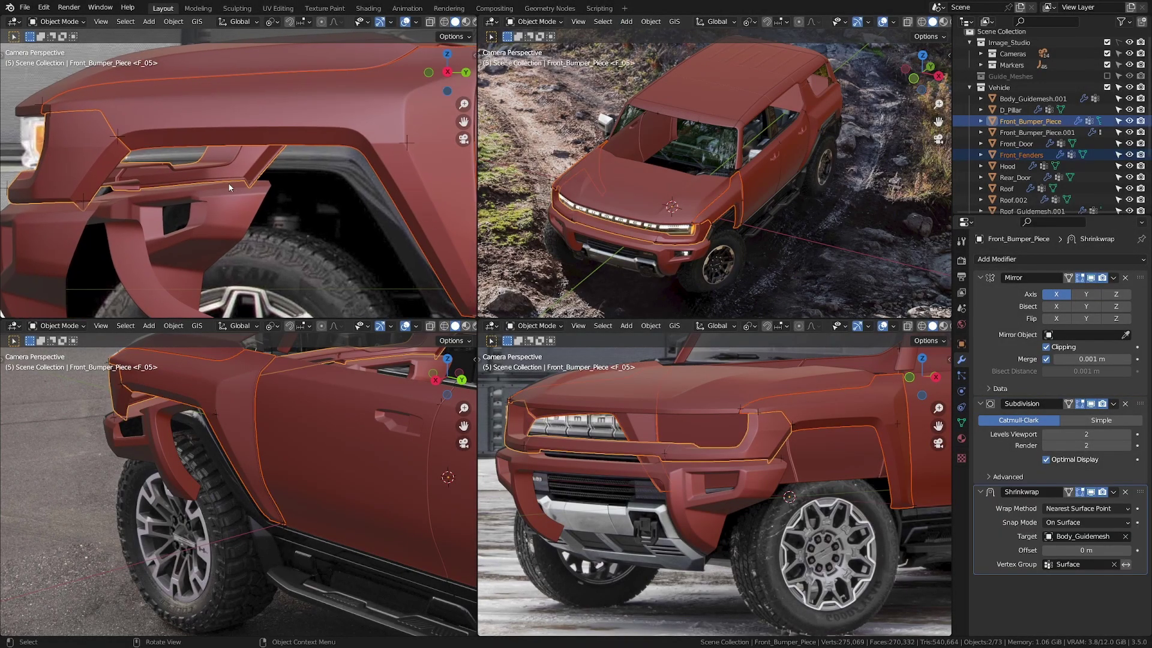
{"action": "scroll", "coordinate": [229, 184], "scroll_direction": "down", "scroll_amount": 1}
{"action": "key", "text": "ctrl+i"}
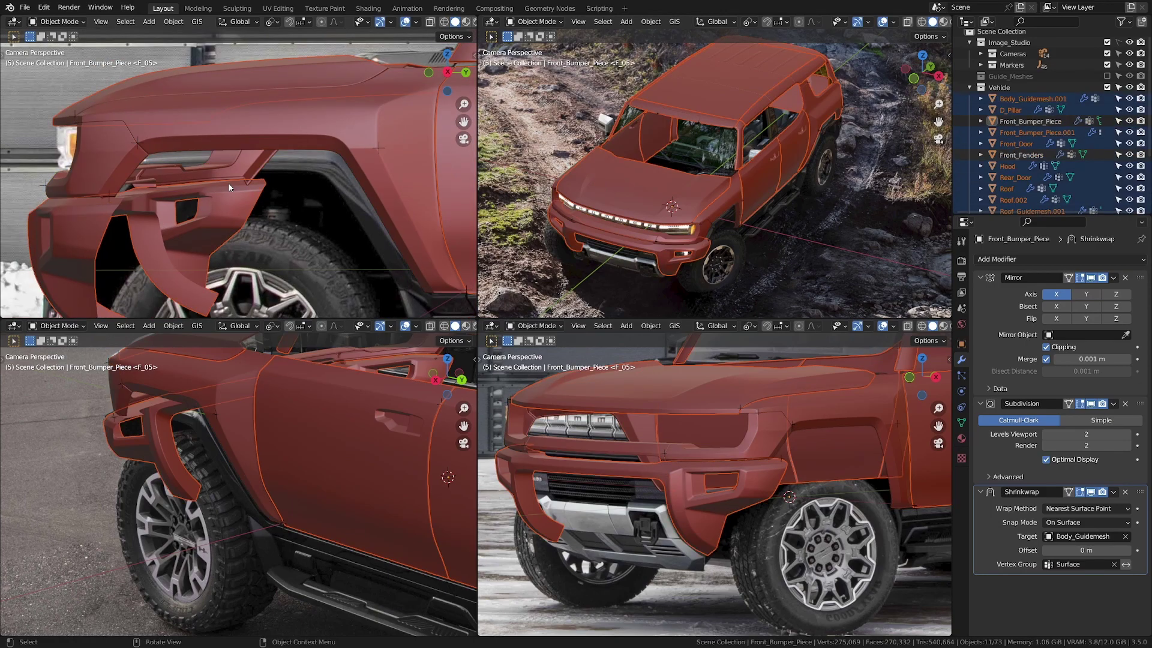
{"action": "key", "text": "h"}
{"action": "key", "text": "shift+z"}
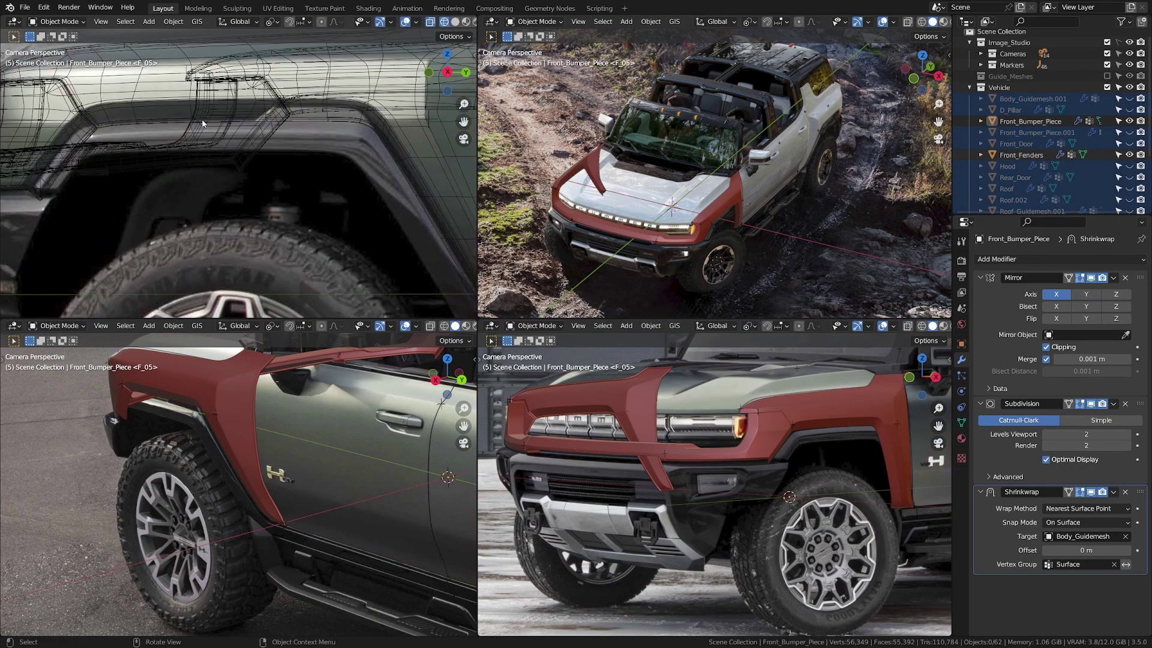
Open the front fender and the upper bumper piece together in Edit Mode with solid shading.
{"action": "scroll", "coordinate": [324, 165], "scroll_direction": "up", "scroll_amount": 1}
{"action": "middle_click_drag", "start_coordinate": [324, 166], "coordinate": [349, 204], "text": "shift"}
{"action": "left_click", "coordinate": [268, 163]}
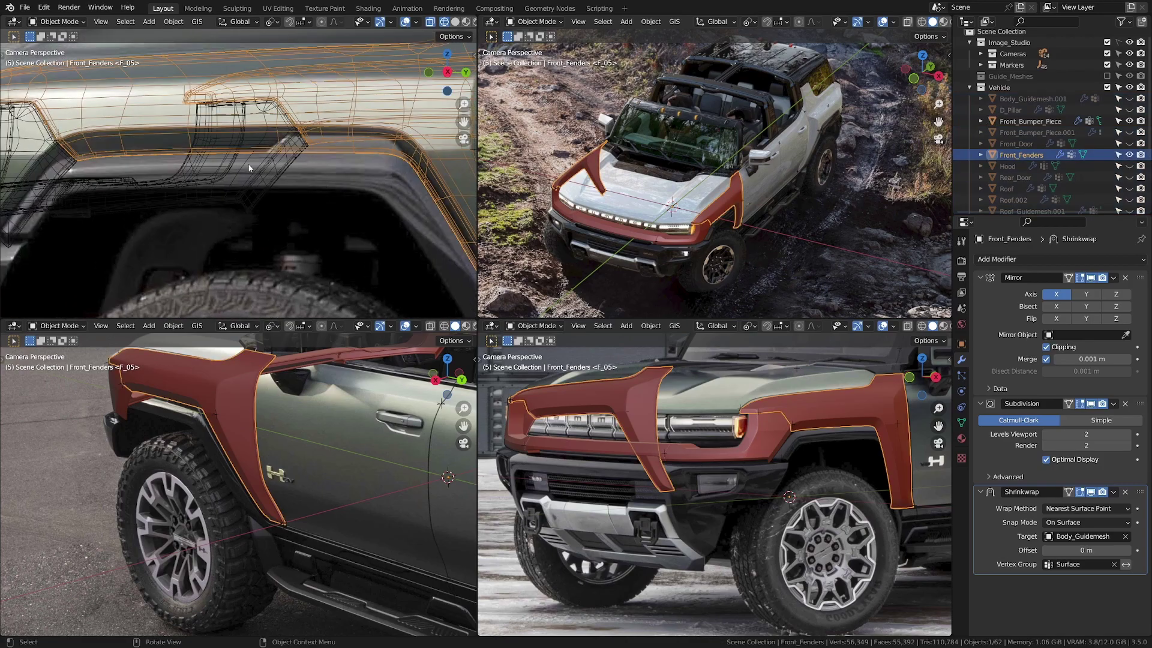
{"action": "left_click", "coordinate": [54, 154], "text": "shift"}
{"action": "mouse_move", "coordinate": [66, 158]}
{"action": "middle_mouse_down", "text": "shift"}
{"action": "mouse_move", "coordinate": [132, 174]}
{"action": "mouse_move", "coordinate": [334, 167]}
{"action": "mouse_move", "coordinate": [232, 167]}
{"action": "middle_mouse_up", "text": "shift"}
{"action": "scroll", "coordinate": [180, 174], "scroll_direction": "up", "scroll_amount": 2}
{"action": "key", "text": "Tab"}
{"action": "key", "text": "shift+z"}
{"action": "scroll", "coordinate": [288, 174], "scroll_direction": "up", "scroll_amount": 2}
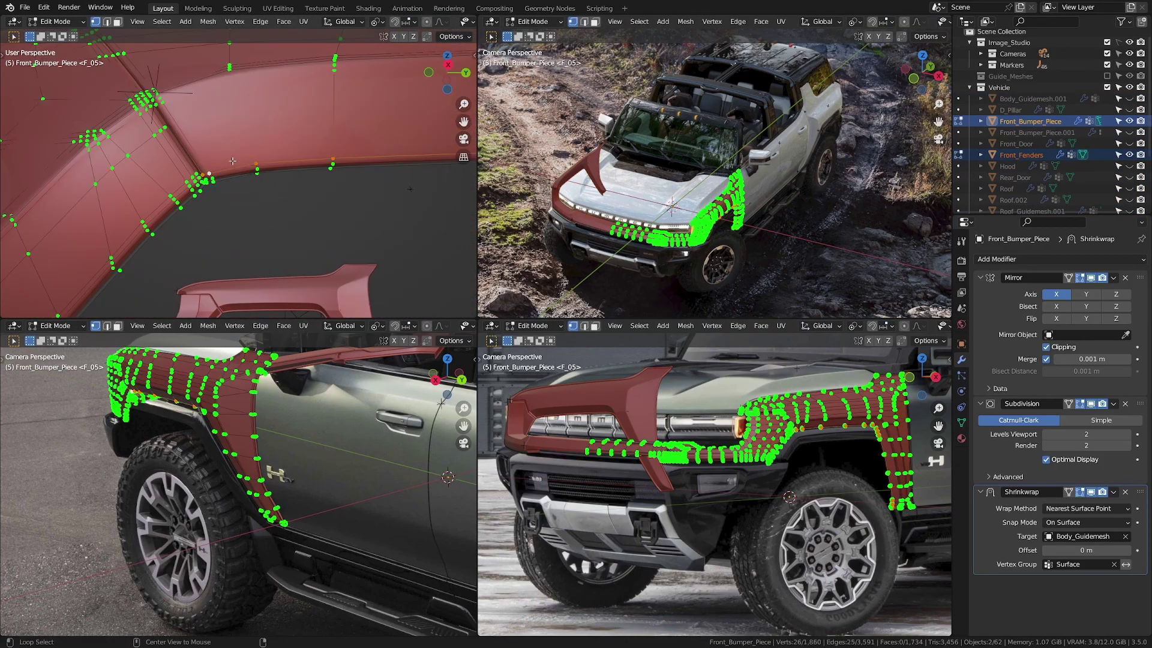
Select the face strips bordering the wheel arch on both the fender and the bumper piece.
{"action": "left_click", "coordinate": [193, 91], "text": "alt+shift"}
{"action": "middle_click_drag", "start_coordinate": [107, 215], "coordinate": [271, 182], "text": "shift"}
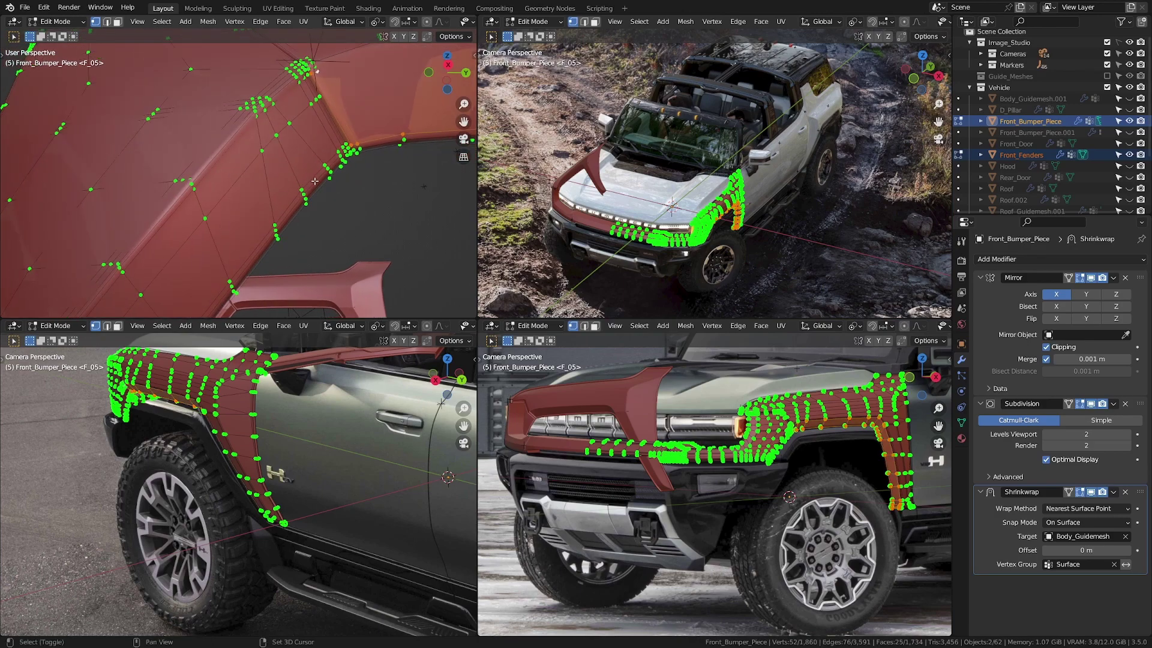
{"action": "left_click", "coordinate": [280, 137], "text": "alt+shift"}
{"action": "scroll", "coordinate": [288, 144], "scroll_direction": "down", "scroll_amount": 6}
{"action": "middle_click_drag", "start_coordinate": [336, 182], "coordinate": [283, 182], "text": "shift"}
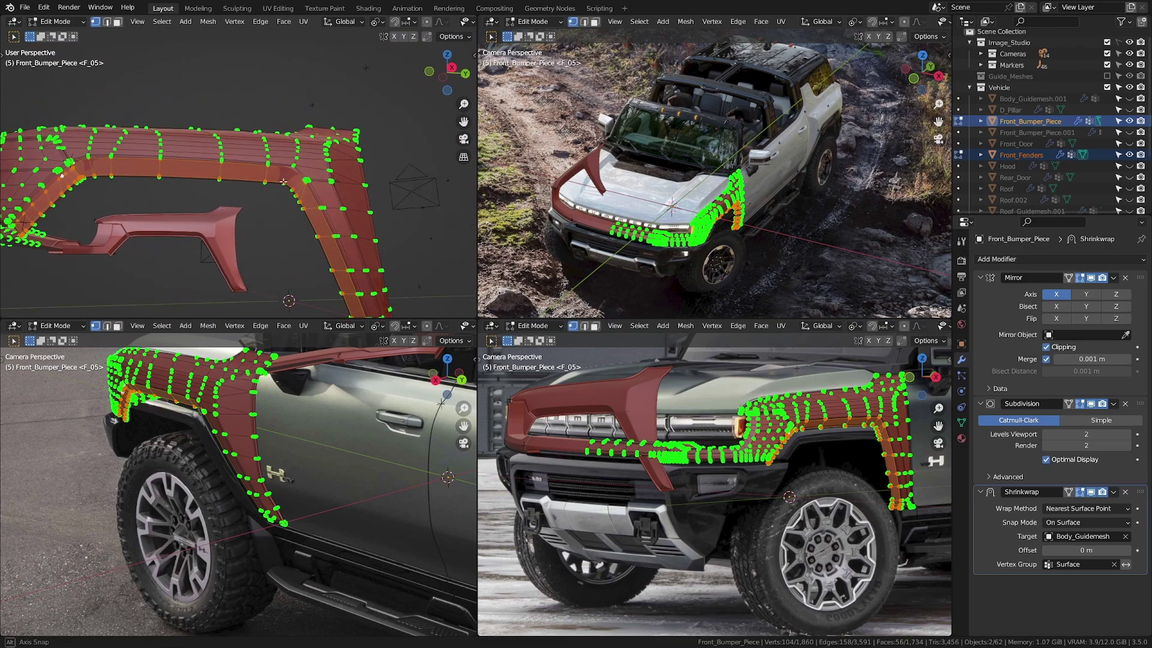
Duplicate the selected wheel-arch faces in place and separate them from the fender and bumper meshes into new objects.
{"action": "key", "text": "shift+d"}
{"action": "right_click", "coordinate": [261, 185]}
{"action": "key", "text": "p"}
{"action": "left_click", "coordinate": [261, 181]}
{"action": "key", "text": "Tab"}
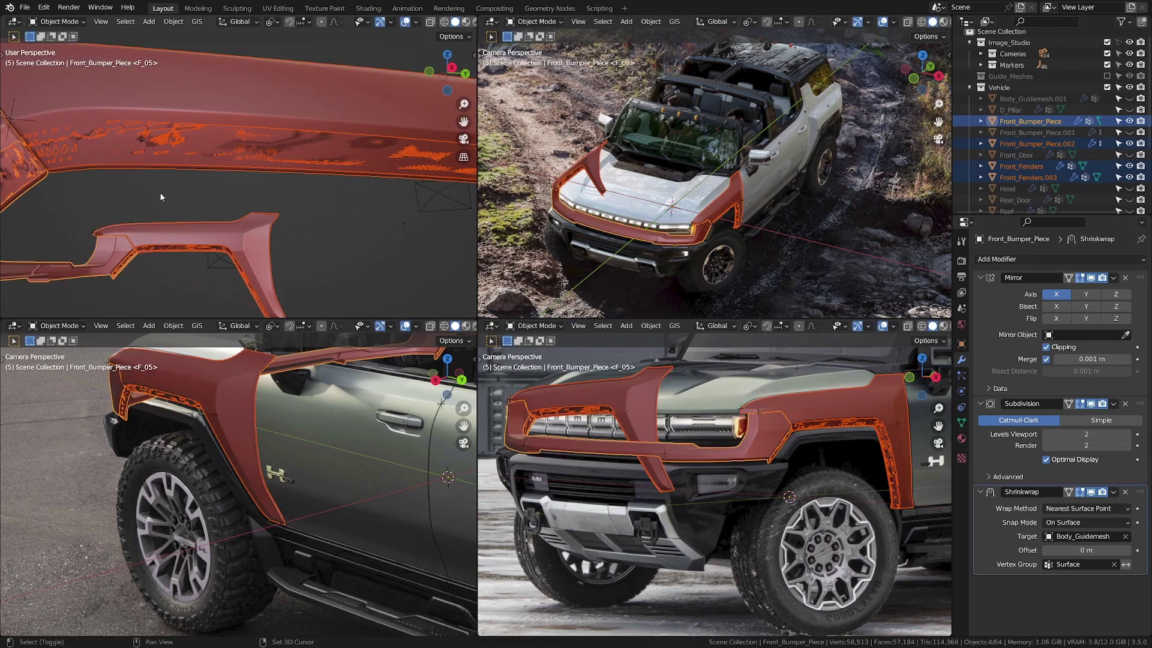
Join the separated bumper arch strip with the separated fender arch strip into the Front_Fenders.003 object.
{"action": "scroll", "coordinate": [222, 225], "scroll_direction": "up", "scroll_amount": 3}
{"action": "left_click", "coordinate": [264, 226]}
{"action": "key", "text": "shift+z"}
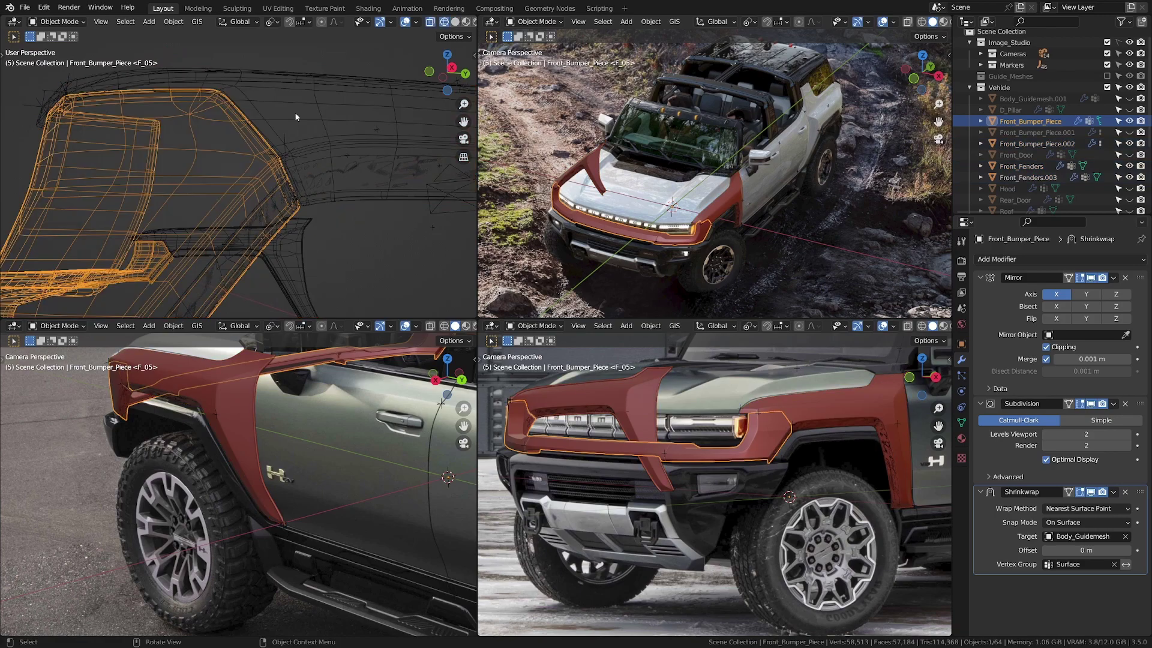
{"action": "left_click", "coordinate": [276, 188]}
{"action": "left_click", "coordinate": [312, 159], "text": "shift"}
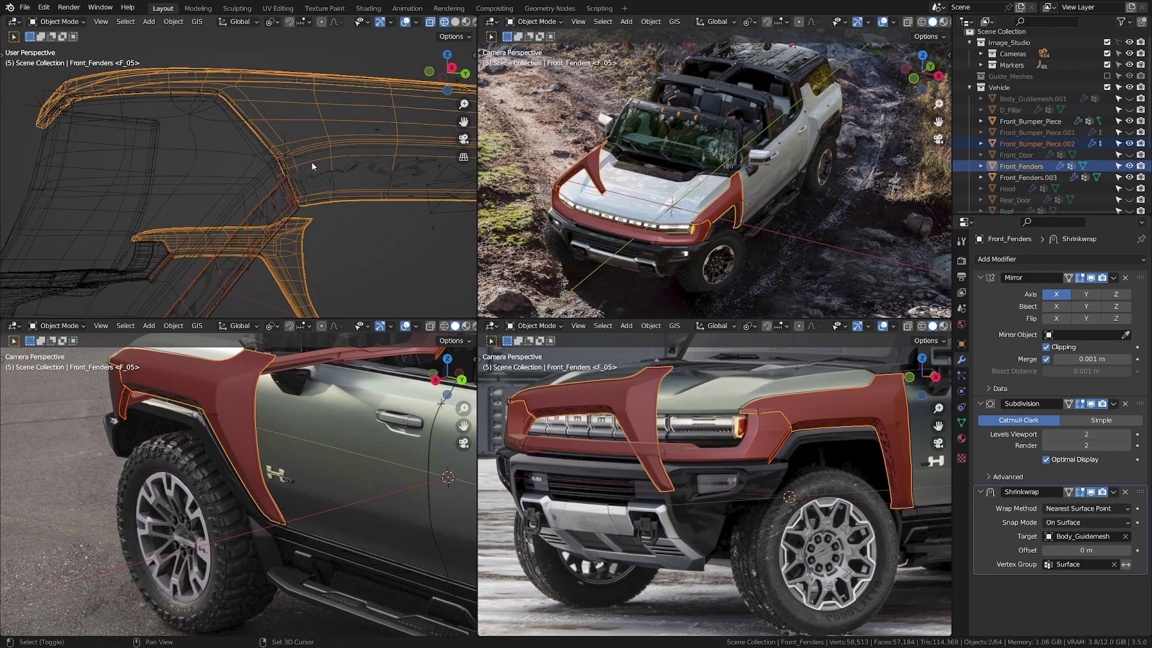
{"action": "left_click", "coordinate": [314, 161], "text": "shift"}
{"action": "left_click", "coordinate": [324, 189], "text": "shift"}
{"action": "left_click", "coordinate": [324, 189], "text": "shift"}
{"action": "left_click", "coordinate": [325, 190], "text": "shift"}
{"action": "scroll", "coordinate": [327, 179], "scroll_direction": "up", "scroll_amount": 4}
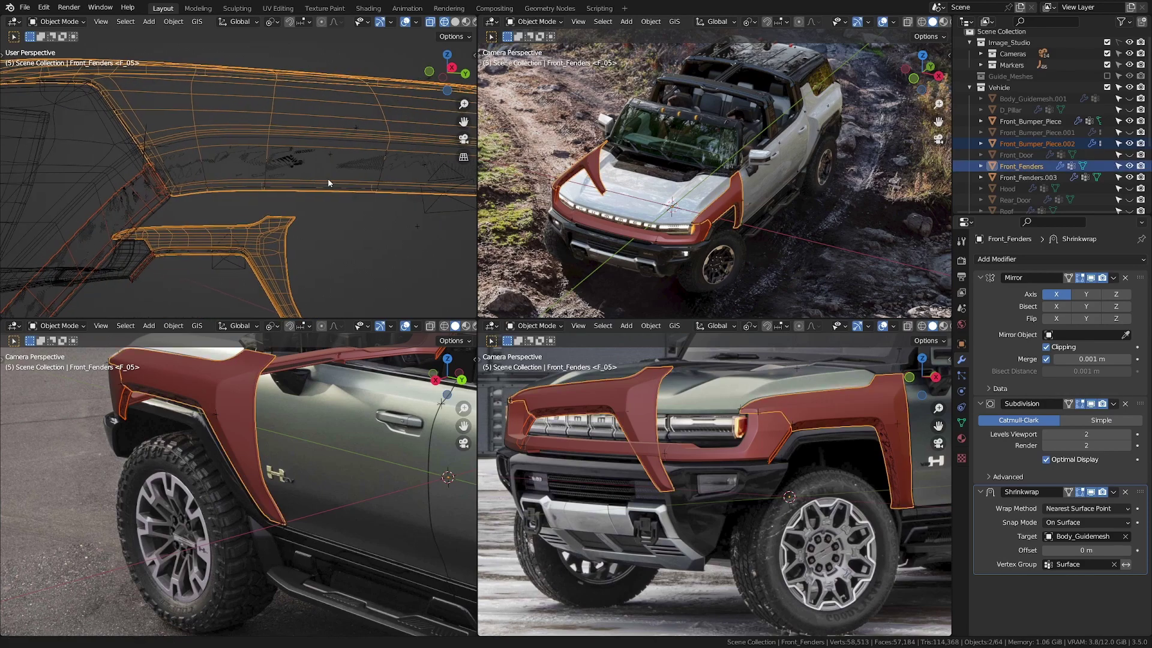
{"action": "left_click", "coordinate": [280, 204], "text": "shift"}
{"action": "scroll", "coordinate": [280, 202], "scroll_direction": "down", "scroll_amount": 5}
{"action": "left_click_drag", "start_coordinate": [277, 119], "coordinate": [303, 158], "text": "ctrl"}
{"action": "scroll", "coordinate": [292, 193], "scroll_direction": "up", "scroll_amount": 3}
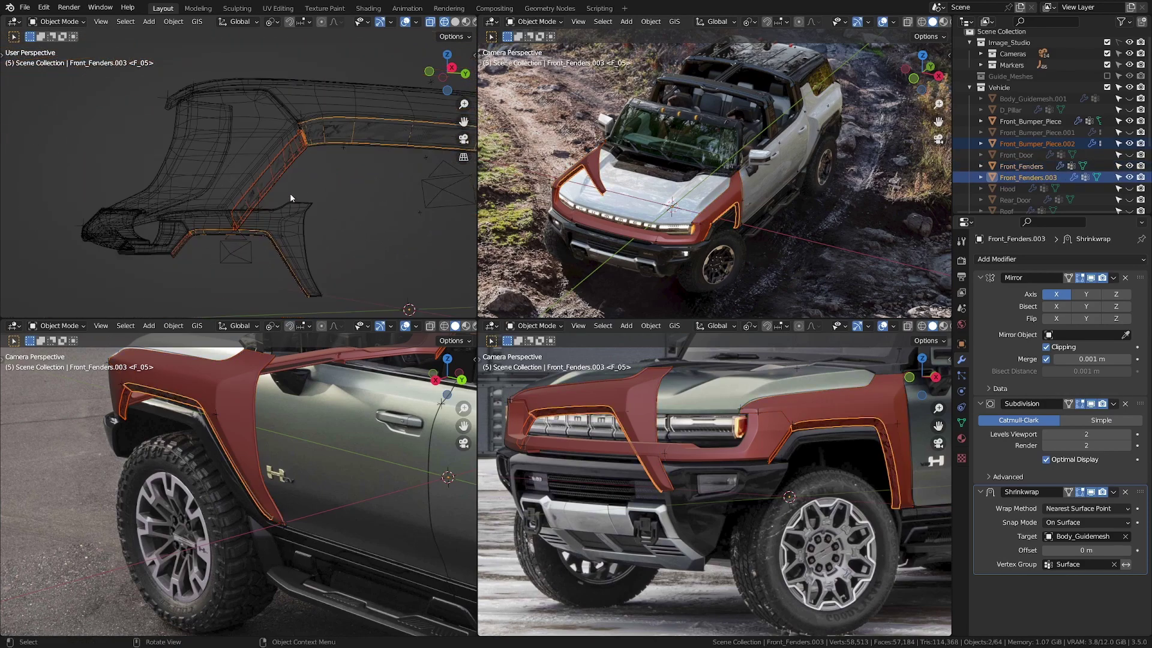
{"action": "key", "text": "ctrl+j"}
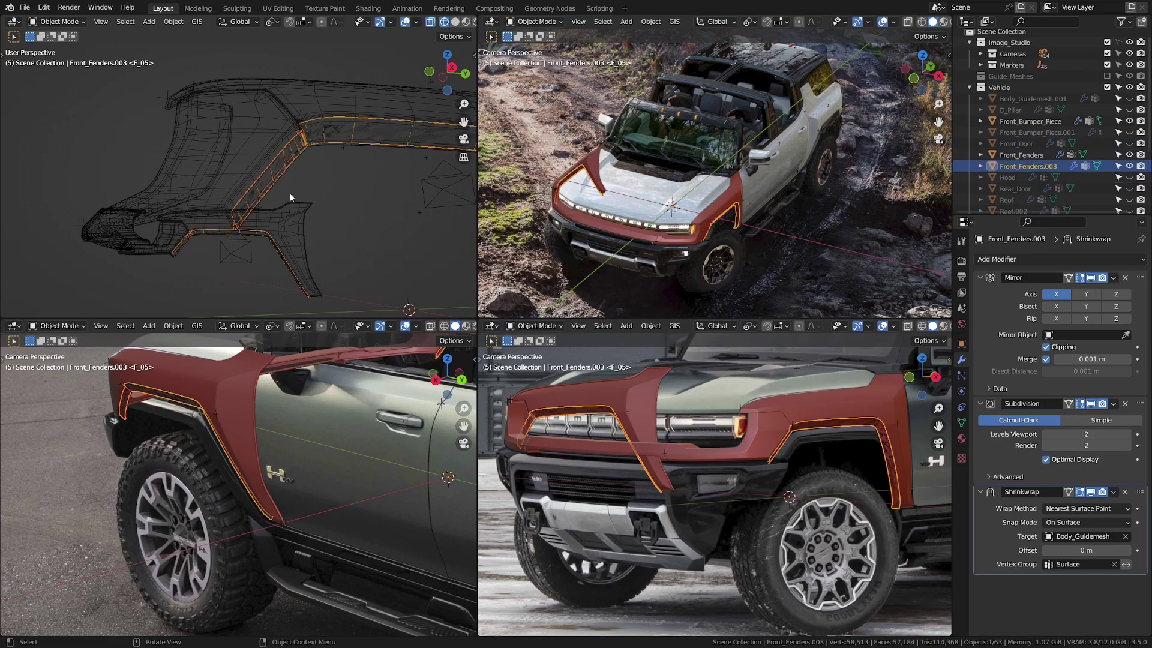
Maximize the side viewport and open the joined arch strip in Edit Mode with wireframe shading.
{"action": "key", "text": "ctrl+space"}
{"action": "mouse_move", "coordinate": [330, 214]}
{"action": "middle_mouse_down"}
{"action": "mouse_move", "coordinate": [534, 312]}
{"action": "mouse_move", "coordinate": [555, 339]}
{"action": "mouse_move", "coordinate": [529, 347]}
{"action": "middle_mouse_up"}
{"action": "key", "text": "shift+z"}
{"action": "scroll", "coordinate": [517, 343], "scroll_direction": "up", "scroll_amount": 4}
{"action": "key", "text": "Tab"}
{"action": "key", "text": "z"}
{"action": "left_click", "coordinate": [442, 341]}
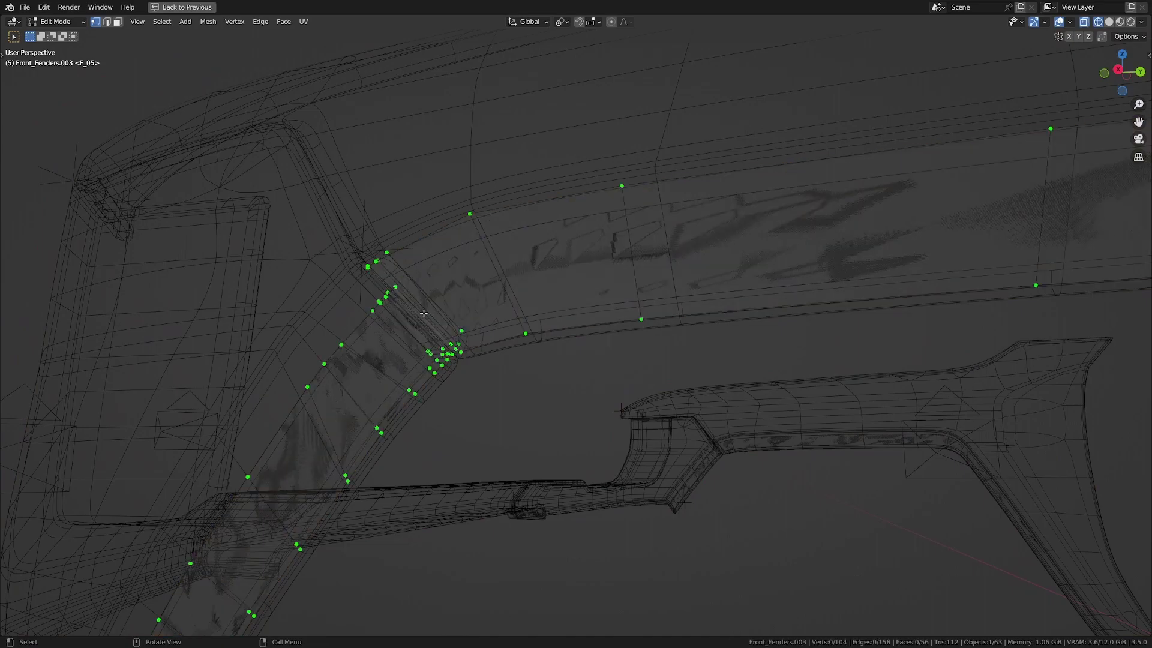
Delete the leftover end-cap faces where the bumper strip meets the fender strip.
{"action": "middle_click_drag", "start_coordinate": [397, 328], "coordinate": [426, 413]}
{"action": "left_click", "coordinate": [563, 253], "text": "shift"}
{"action": "key", "text": "ctrl+KP_Add"}
{"action": "key", "text": "ctrl+KP_Add"}
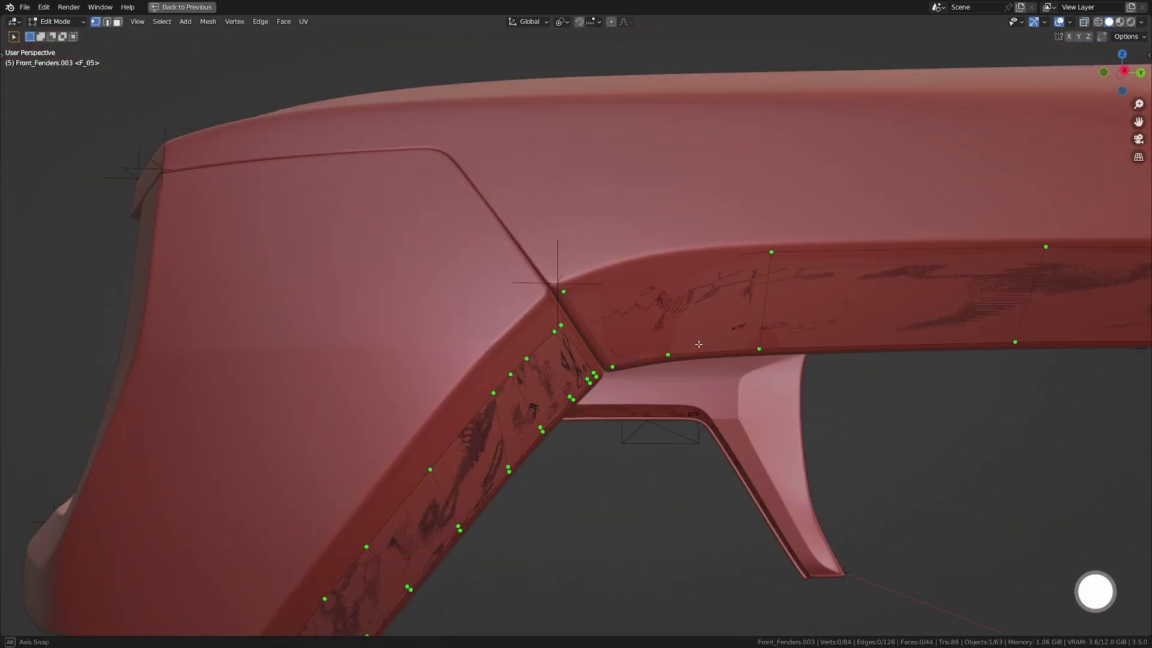
Delete the remaining end-cap vertices of the arch strip, including those at the fender's lower rear end.
{"action": "key", "text": "KP_3"}
{"action": "middle_click_drag", "start_coordinate": [756, 368], "coordinate": [683, 302], "text": "shift"}
{"action": "scroll", "coordinate": [594, 342], "scroll_direction": "up", "scroll_amount": 4}
{"action": "scroll", "coordinate": [594, 342], "scroll_direction": "down", "scroll_amount": 3}
{"action": "mouse_move", "coordinate": [784, 461]}
{"action": "middle_mouse_down", "text": "shift"}
{"action": "mouse_move", "coordinate": [582, 353]}
{"action": "mouse_move", "coordinate": [641, 408]}
{"action": "mouse_move", "coordinate": [750, 360]}
{"action": "mouse_move", "coordinate": [944, 385]}
{"action": "mouse_move", "coordinate": [462, 358]}
{"action": "mouse_move", "coordinate": [585, 447]}
{"action": "mouse_move", "coordinate": [763, 465]}
{"action": "mouse_move", "coordinate": [673, 392]}
{"action": "middle_mouse_up", "text": "shift"}
{"action": "scroll", "coordinate": [581, 352], "scroll_direction": "down", "scroll_amount": 2}
{"action": "key", "text": "z"}
{"action": "left_click", "coordinate": [471, 294], "text": "shift"}
{"action": "left_click", "coordinate": [593, 449], "text": "shift"}
{"action": "key", "text": "ctrl+KP_Add"}
{"action": "key", "text": "ctrl+KP_Add"}
{"action": "key", "text": "ctrl+KP_Add"}
{"action": "key", "text": "ctrl+KP_Add"}
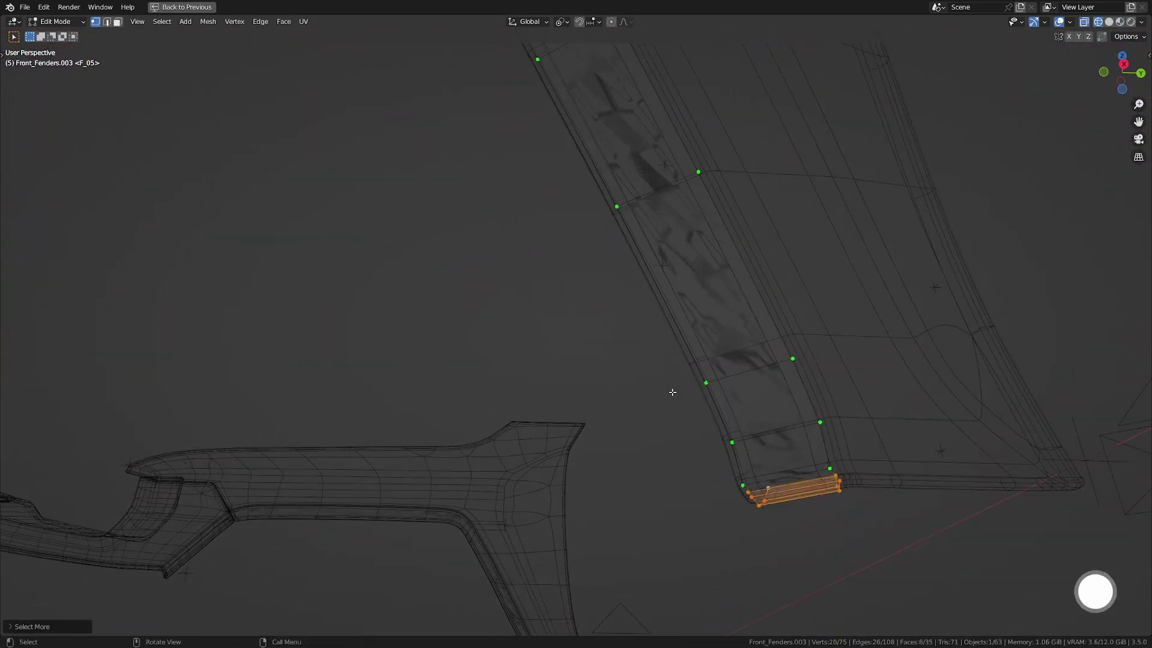
{"action": "key", "text": "x"}
{"action": "left_click", "coordinate": [630, 313]}
Slide the fender strip's upper edge down and fill the gap between the bumper and fender strips with a face.
{"action": "scroll", "coordinate": [609, 445], "scroll_direction": "down", "scroll_amount": 3}
{"action": "key", "text": "shift+z"}
{"action": "mouse_move", "coordinate": [617, 365]}
{"action": "middle_mouse_down"}
{"action": "mouse_move", "coordinate": [610, 445]}
{"action": "mouse_move", "coordinate": [725, 462]}
{"action": "mouse_move", "coordinate": [523, 368]}
{"action": "middle_mouse_up"}
{"action": "scroll", "coordinate": [414, 221], "scroll_direction": "up", "scroll_amount": 5}
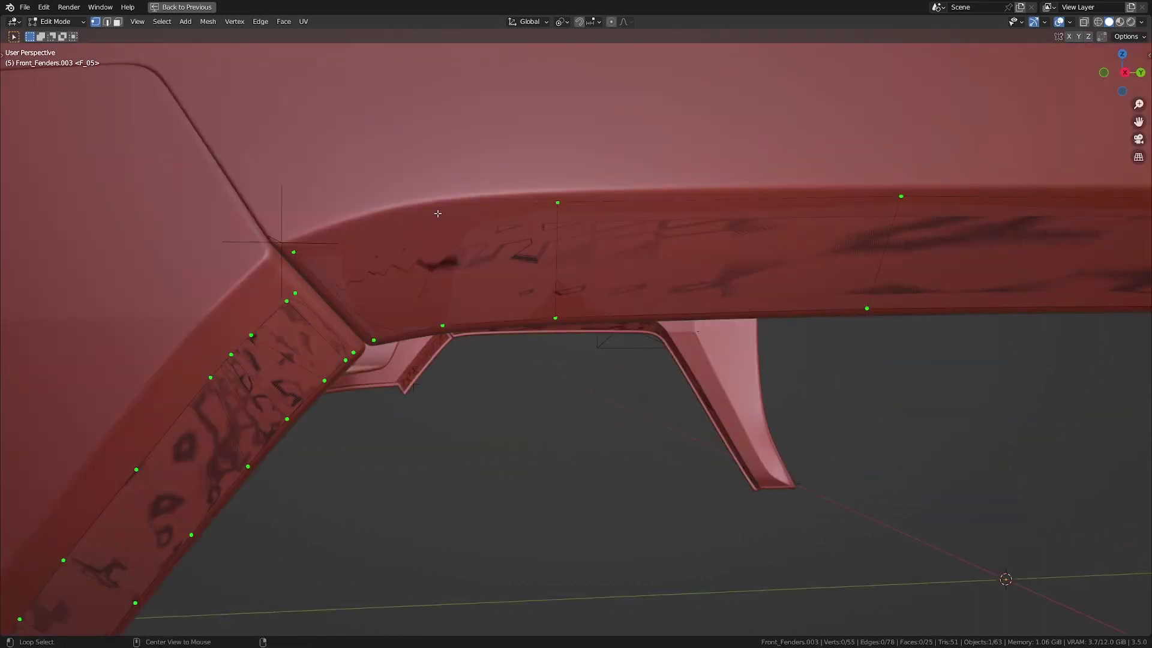
{"action": "left_click", "coordinate": [531, 304]}
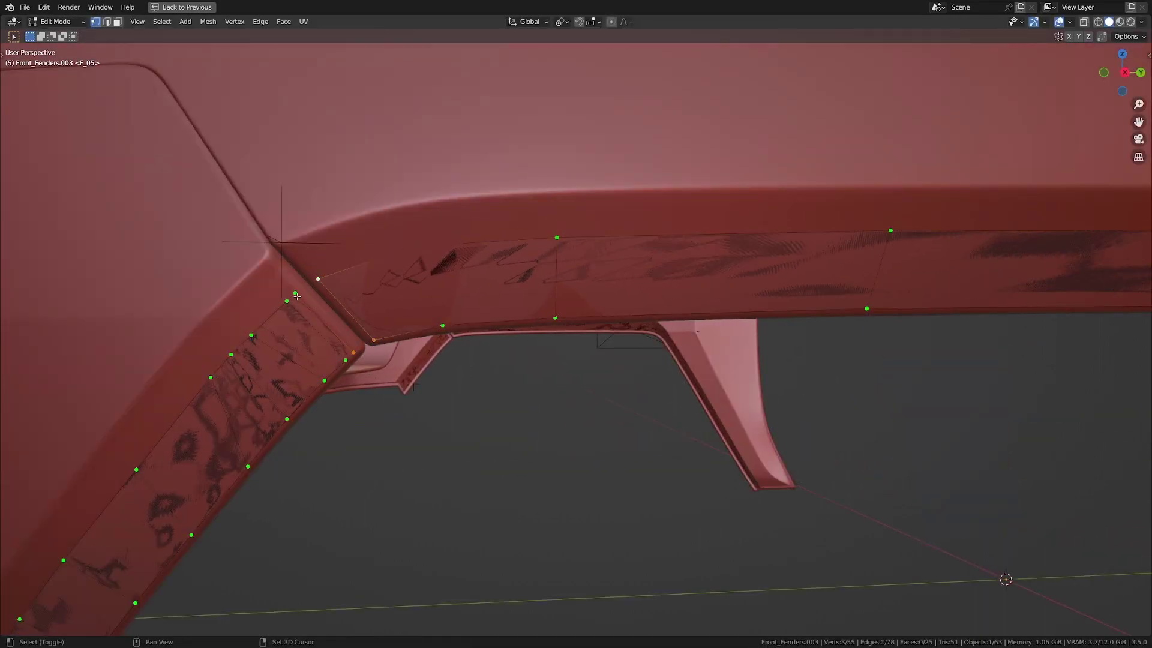
{"action": "middle_click_drag", "start_coordinate": [335, 331], "coordinate": [480, 160]}
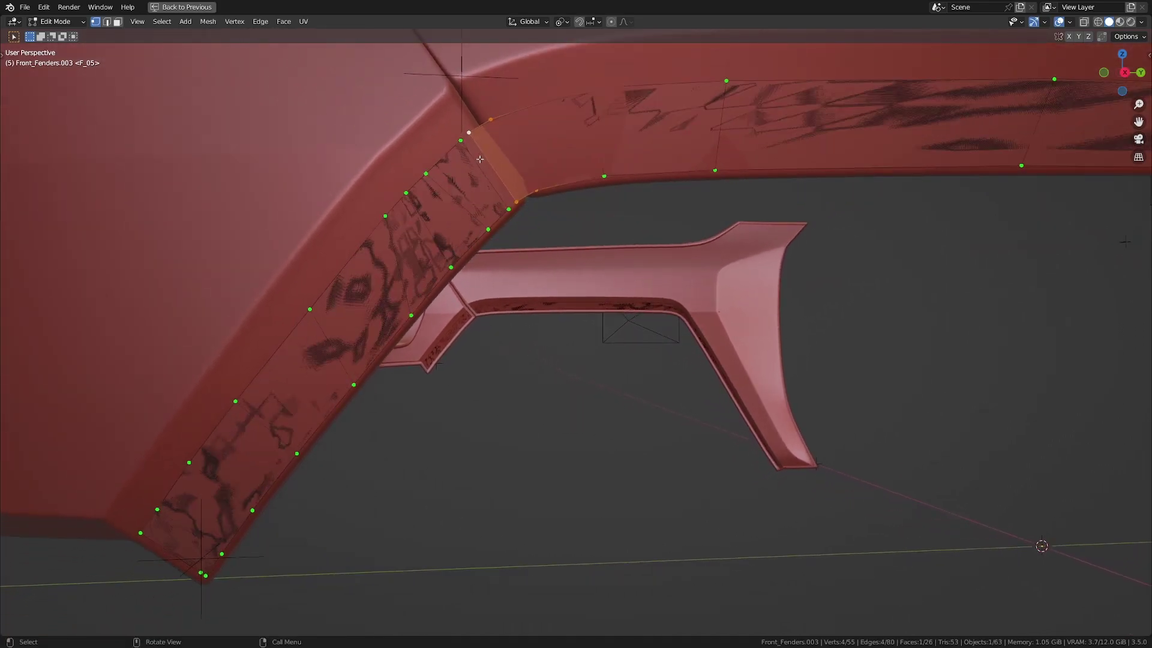
Dissolve the surplus cross edges on the bumper section of the arch strip, including the doubled one near the junction.
{"action": "middle_click_drag", "start_coordinate": [375, 341], "coordinate": [389, 347]}
{"action": "key", "text": "x"}
{"action": "left_click", "coordinate": [404, 339]}
{"action": "left_click", "coordinate": [459, 180]}
{"action": "key", "text": "x"}
{"action": "left_click", "coordinate": [438, 216]}
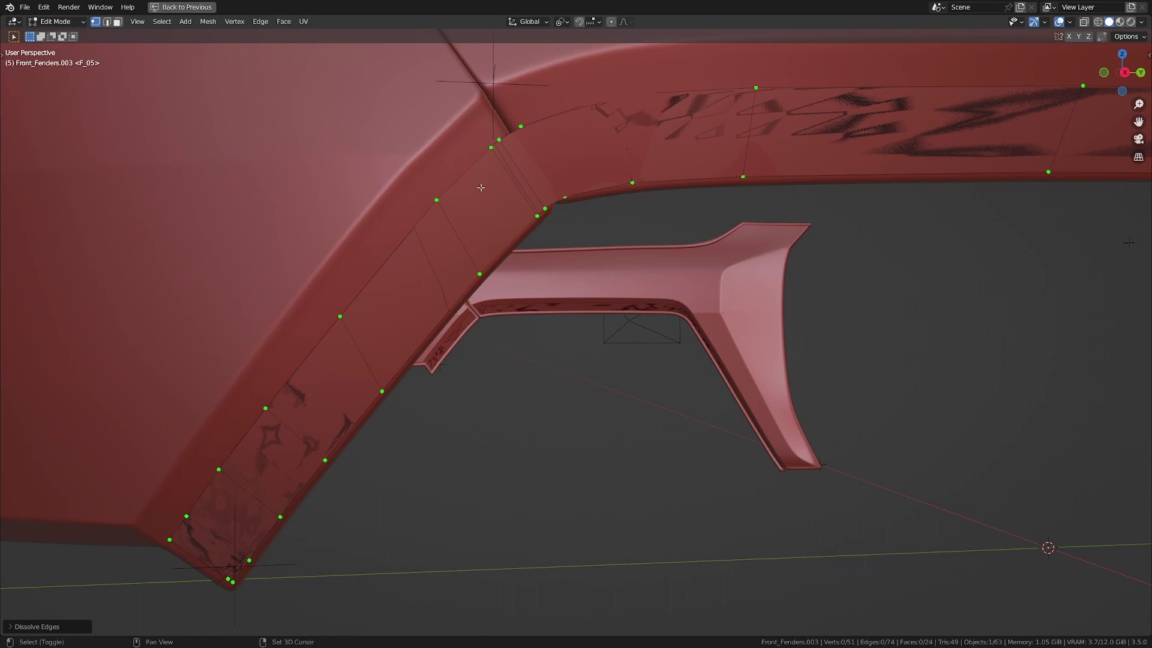
{"action": "middle_click_drag", "start_coordinate": [481, 188], "coordinate": [458, 213], "text": "shift"}
{"action": "left_click", "coordinate": [479, 204], "text": "alt"}
{"action": "key", "text": "x"}
{"action": "left_click", "coordinate": [480, 205]}
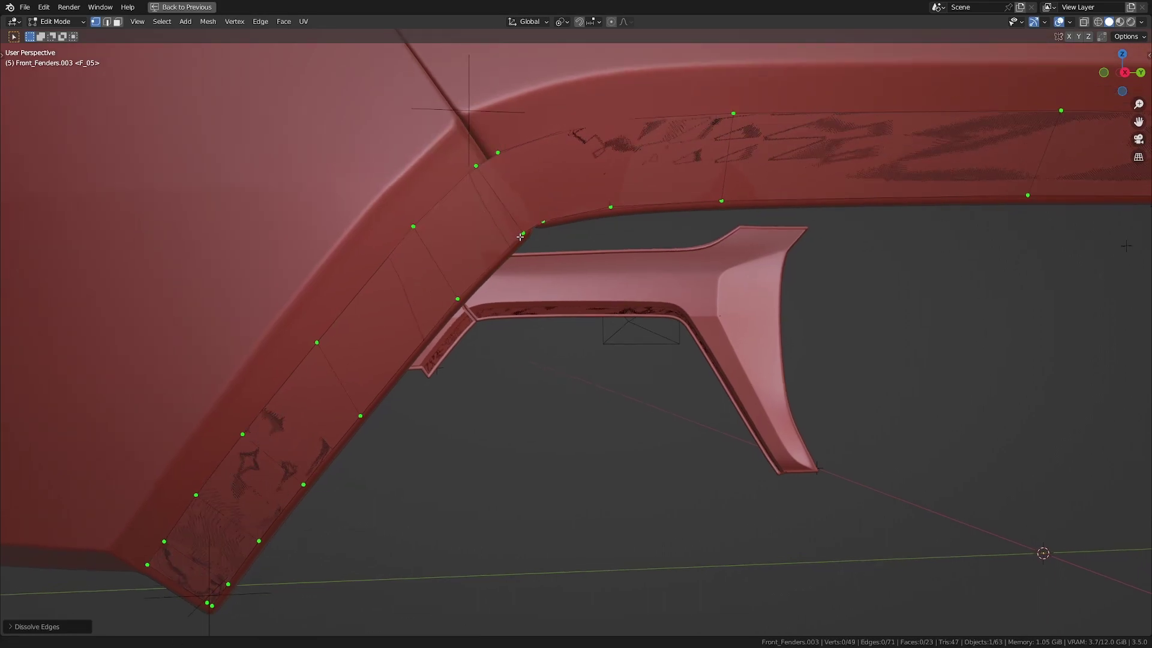
Slide the cross edge at the junction toward the fender side and dissolve the neighbouring cross edge.
{"action": "left_click", "coordinate": [495, 203]}
{"action": "key", "text": "g"}
{"action": "key", "text": "g"}
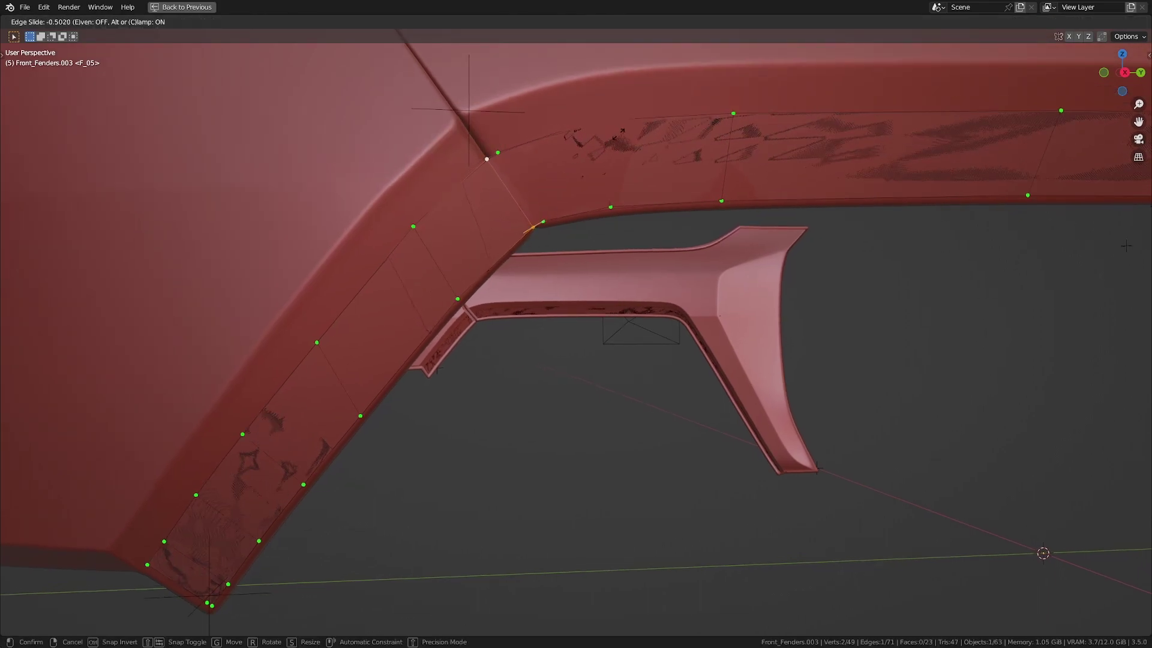
{"action": "left_click", "coordinate": [533, 197]}
{"action": "key", "text": "x"}
{"action": "left_click", "coordinate": [609, 214]}
Dissolve the extra corner vertex and the surplus cross edge at the arch strip's lower front end.
{"action": "middle_click_drag", "start_coordinate": [609, 214], "coordinate": [557, 295]}
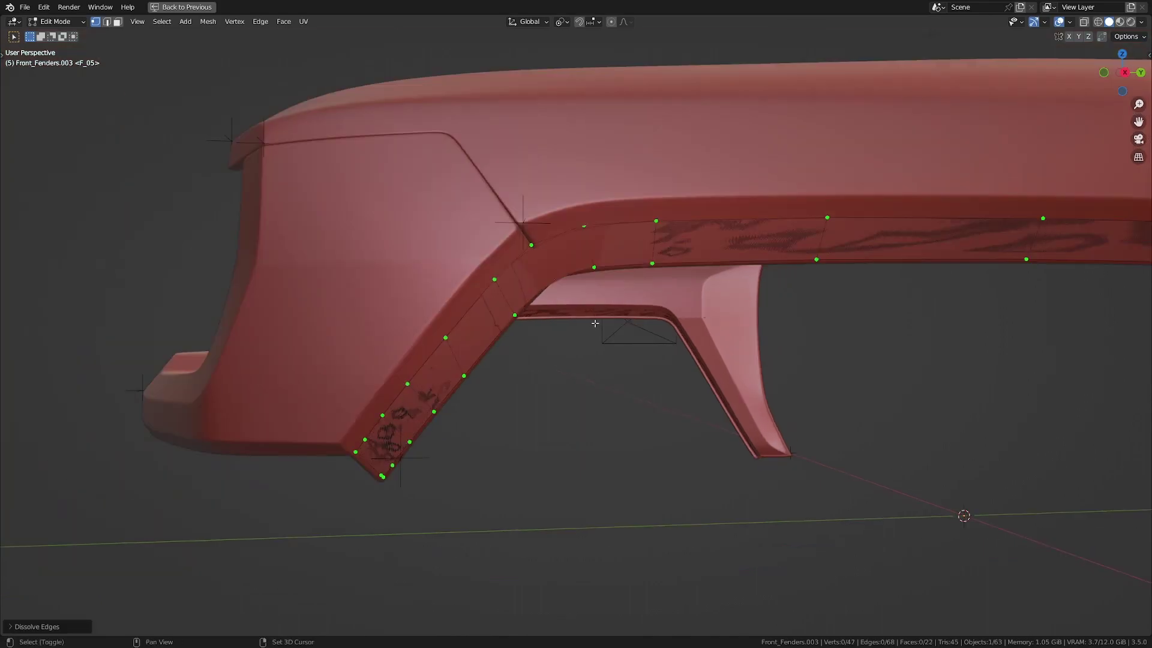
{"action": "scroll", "coordinate": [456, 324], "scroll_direction": "up", "scroll_amount": 1}
{"action": "key", "text": "a"}
{"action": "key", "text": "alt+a"}
{"action": "key", "text": "z"}
{"action": "left_click", "coordinate": [303, 378]}
{"action": "left_click", "coordinate": [296, 362]}
{"action": "key", "text": "x"}
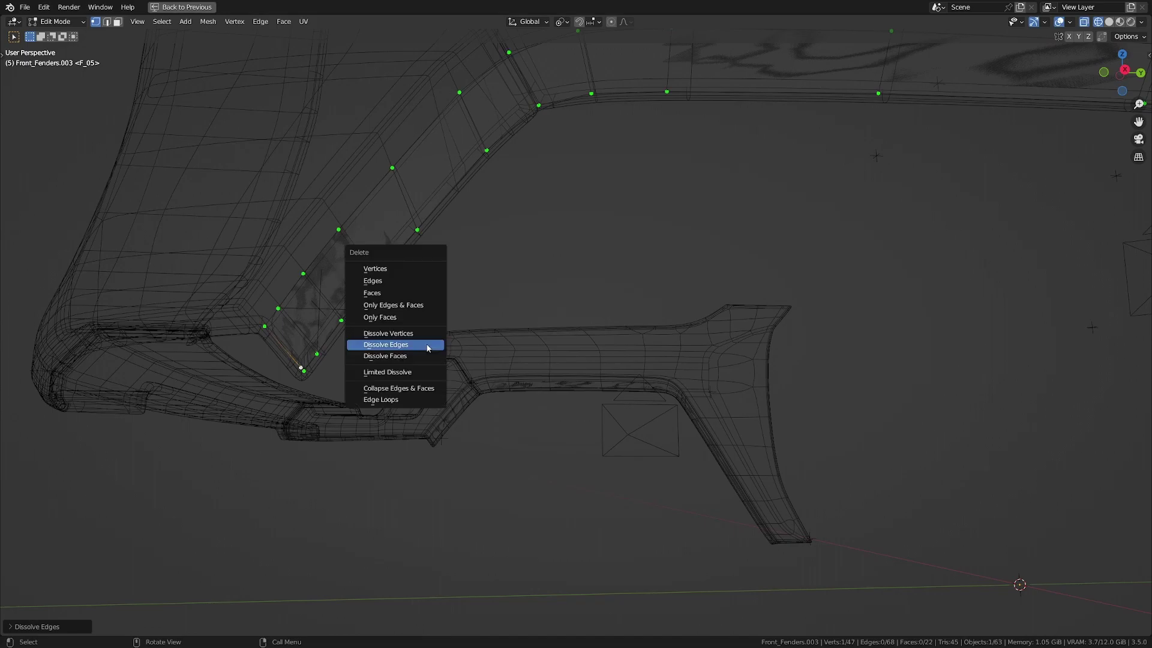
{"action": "left_click", "coordinate": [432, 345]}
{"action": "key", "text": "a"}
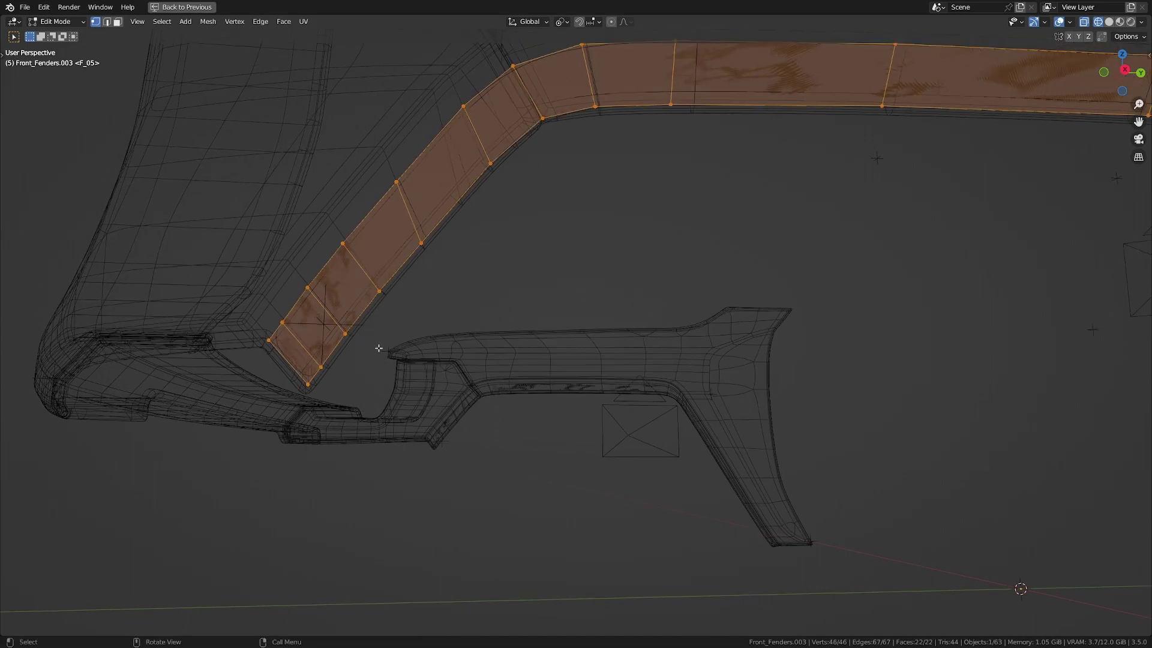
{"action": "left_click", "coordinate": [296, 335]}
{"action": "key", "text": "x"}
{"action": "left_click", "coordinate": [357, 356]}
{"action": "key", "text": "a"}
Dissolve the two slanted, closely spaced cross edges at the arch strip's rear corner.
{"action": "scroll", "coordinate": [594, 339], "scroll_direction": "down", "scroll_amount": 2}
{"action": "middle_click_drag", "start_coordinate": [690, 335], "coordinate": [498, 339], "text": "shift"}
{"action": "middle_click_drag", "start_coordinate": [624, 311], "coordinate": [610, 340], "text": "shift"}
{"action": "scroll", "coordinate": [558, 342], "scroll_direction": "up", "scroll_amount": 2}
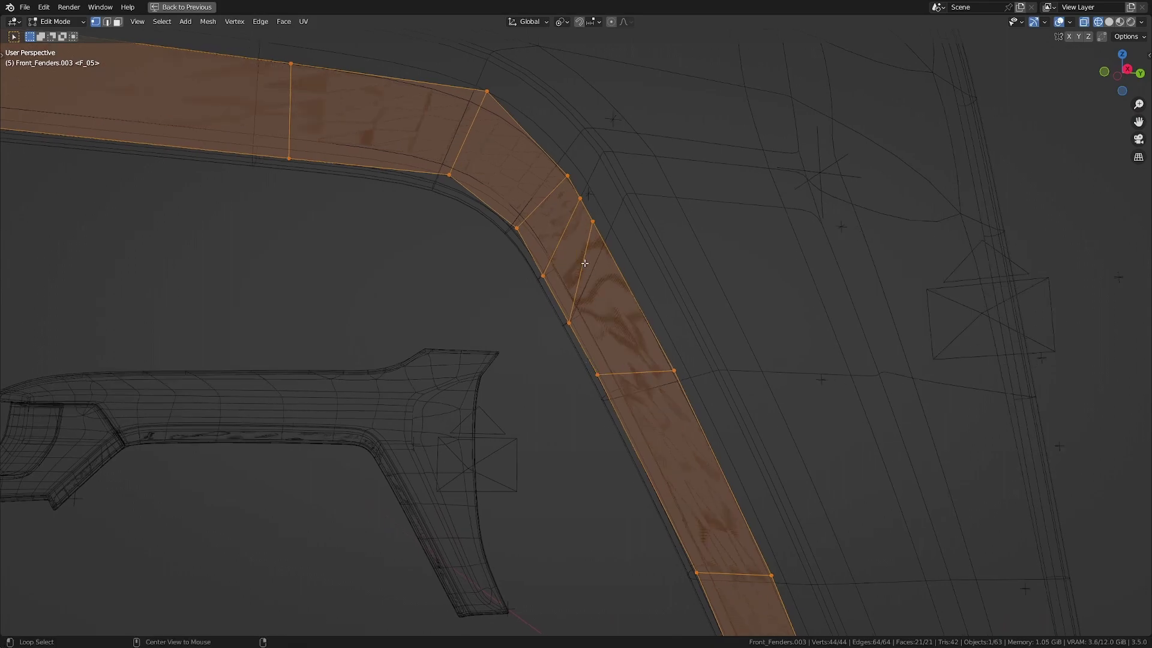
{"action": "left_click", "coordinate": [585, 263]}
{"action": "left_click", "coordinate": [540, 200], "text": "alt+shift"}
{"action": "key", "text": "x"}
{"action": "left_click", "coordinate": [590, 213]}
{"action": "scroll", "coordinate": [579, 312], "scroll_direction": "down", "scroll_amount": 4}
{"action": "key", "text": "a"}
Show the arch strip in wireframe through the camera over the reference photo, framed on its front section.
{"action": "scroll", "coordinate": [600, 372], "scroll_direction": "down", "scroll_amount": 4}
{"action": "middle_click_drag", "start_coordinate": [594, 408], "coordinate": [545, 420]}
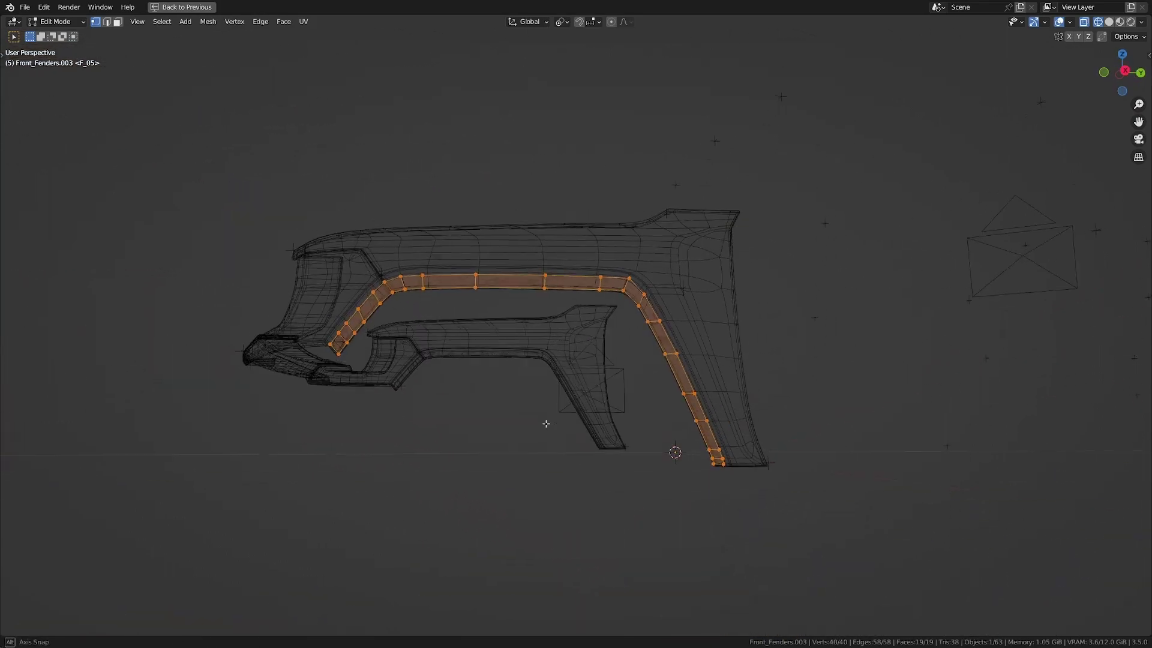
{"action": "key", "text": "KP_0"}
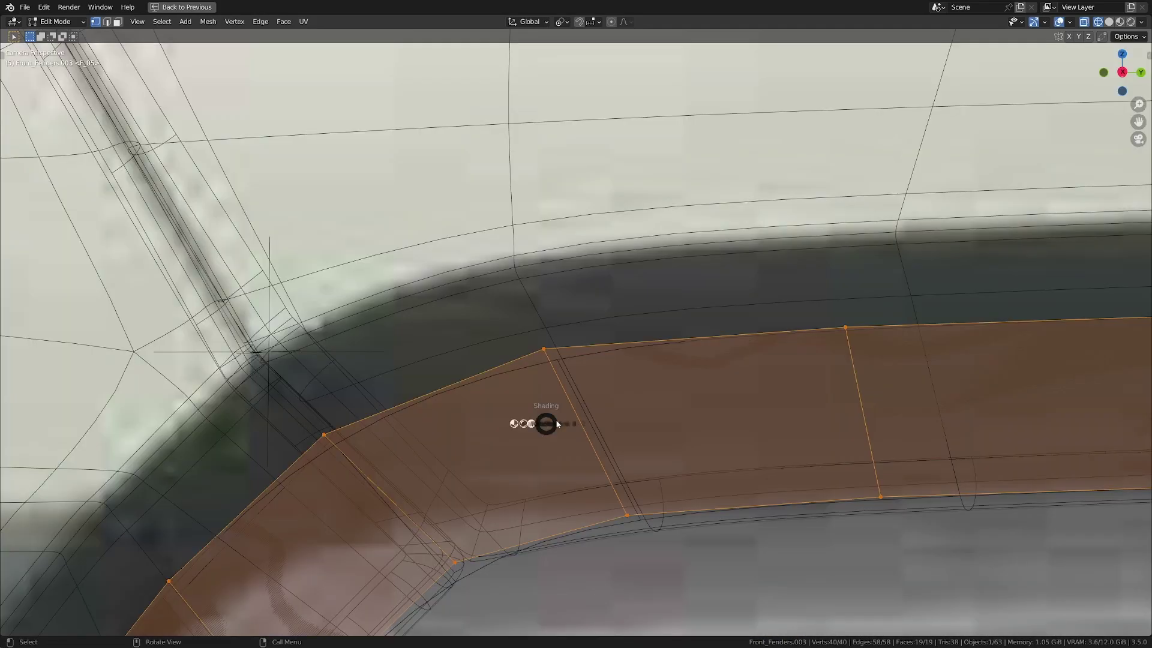
{"action": "left_click", "coordinate": [606, 425]}
{"action": "scroll", "coordinate": [606, 425], "scroll_direction": "down", "scroll_amount": 6}
{"action": "mouse_move", "coordinate": [888, 414]}
{"action": "middle_mouse_down", "text": "shift"}
{"action": "mouse_move", "coordinate": [723, 308]}
{"action": "mouse_move", "coordinate": [347, 300]}
{"action": "middle_mouse_up", "text": "shift"}
{"action": "key", "text": "z"}
{"action": "left_click", "coordinate": [615, 308]}
{"action": "scroll", "coordinate": [615, 307], "scroll_direction": "down", "scroll_amount": 3}
{"action": "middle_click_drag", "start_coordinate": [489, 320], "coordinate": [567, 332], "text": "shift"}
{"action": "middle_click_drag", "start_coordinate": [441, 337], "coordinate": [544, 323], "text": "shift"}
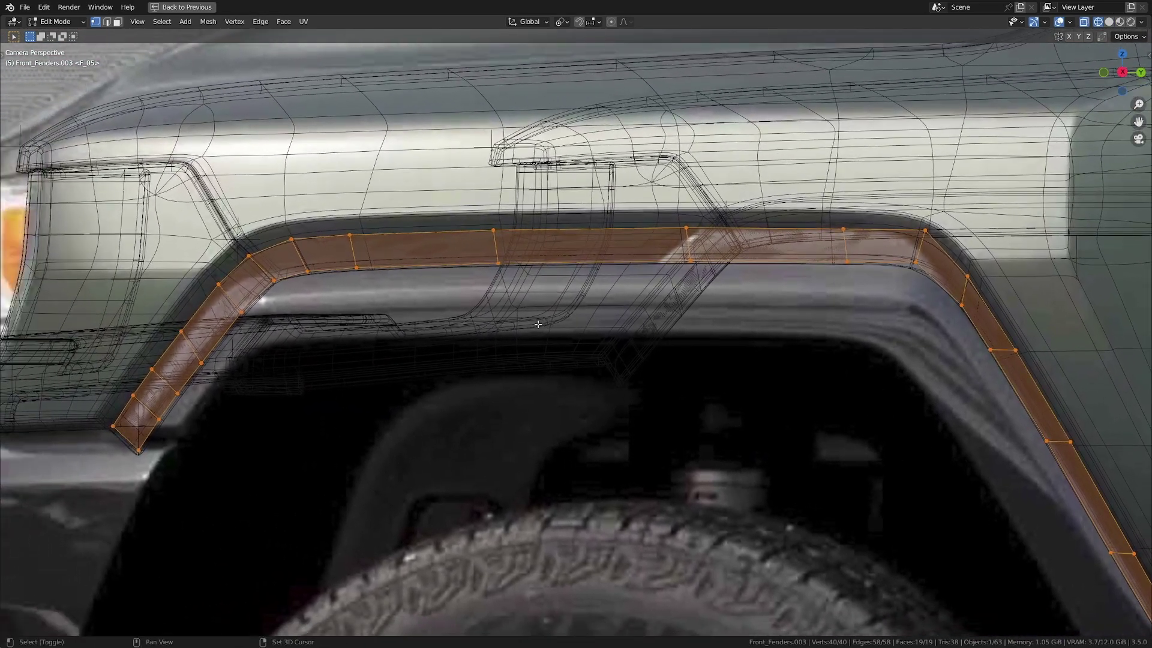
{"action": "middle_click_drag", "start_coordinate": [414, 311], "coordinate": [599, 326], "text": "shift"}
{"action": "scroll", "coordinate": [599, 326], "scroll_direction": "up", "scroll_amount": 2}
{"action": "middle_click_drag", "start_coordinate": [516, 312], "coordinate": [579, 324], "text": "shift"}
{"action": "scroll", "coordinate": [579, 325], "scroll_direction": "up", "scroll_amount": 1}
Slide the two lower-edge vertices at the arch's front corner up along their cross edges to narrow the strip.
{"action": "left_click", "coordinate": [444, 289]}
{"action": "key", "text": "g"}
{"action": "key", "text": "g"}
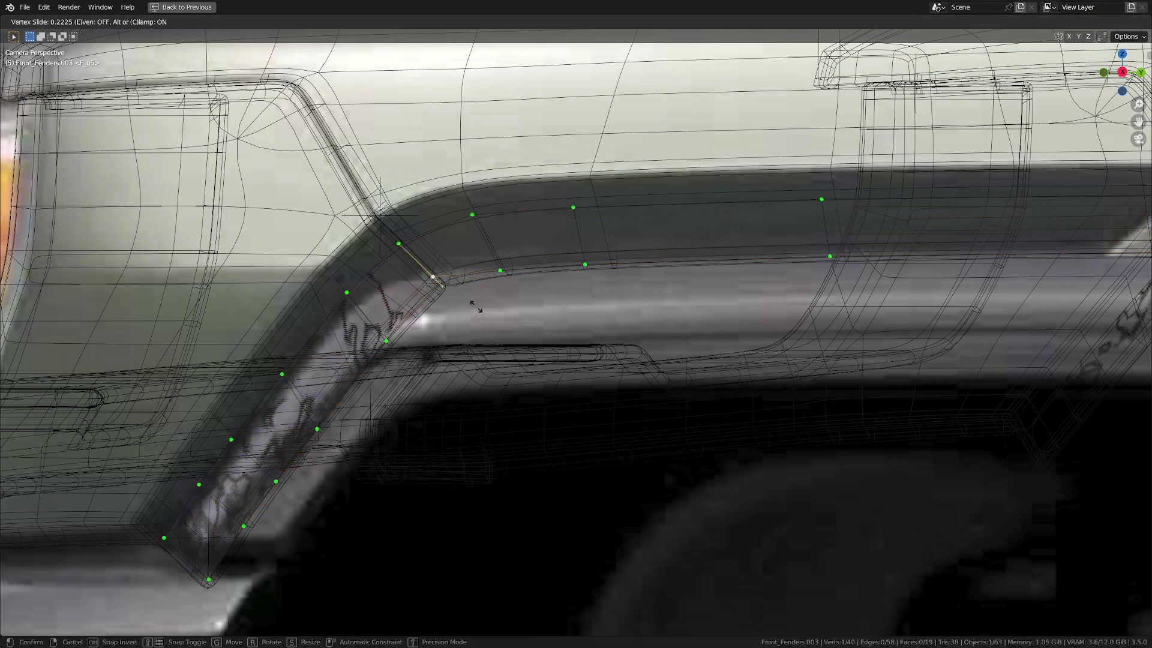
{"action": "left_click", "coordinate": [465, 302]}
{"action": "left_click", "coordinate": [387, 340]}
{"action": "key", "text": "g"}
{"action": "key", "text": "g"}
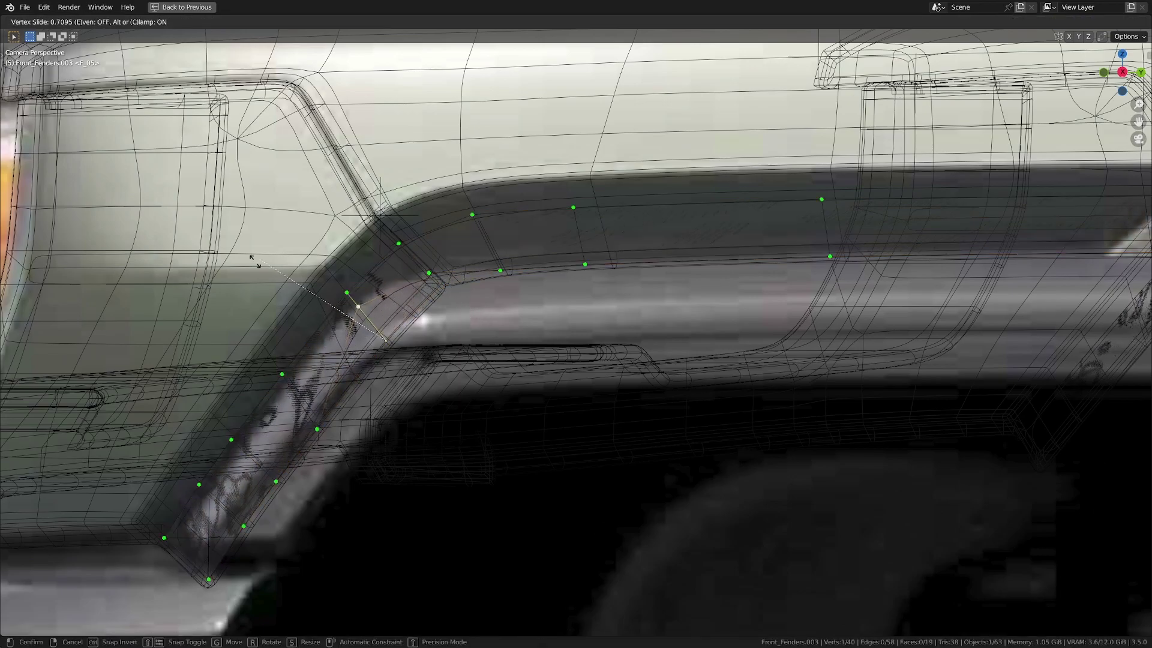
{"action": "left_click", "coordinate": [257, 261]}
Slide the remaining lower-edge vertices down to the strip's front tip inward to match the trim in the photo.
{"action": "middle_click_drag", "start_coordinate": [307, 393], "coordinate": [377, 325], "text": "shift"}
{"action": "left_click", "coordinate": [386, 361]}
{"action": "key", "text": "g"}
{"action": "key", "text": "g"}
{"action": "left_click", "coordinate": [258, 195]}
{"action": "left_click", "coordinate": [344, 413]}
{"action": "key", "text": "g"}
{"action": "key", "text": "g"}
{"action": "left_click", "coordinate": [273, 333]}
{"action": "left_click", "coordinate": [312, 458]}
{"action": "key", "text": "g"}
{"action": "key", "text": "g"}
{"action": "left_click", "coordinate": [237, 393]}
{"action": "left_click", "coordinate": [279, 528]}
{"action": "key", "text": "g"}
{"action": "left_click", "coordinate": [245, 493]}
Slide the wheel-side vertices in the upper part of the strip's rear leg along their cross edges to match the trim's width.
{"action": "middle_click_drag", "start_coordinate": [244, 493], "coordinate": [134, 334], "text": "shift"}
{"action": "left_click", "coordinate": [439, 241]}
{"action": "key", "text": "g"}
{"action": "key", "text": "g"}
{"action": "left_click", "coordinate": [447, 243]}
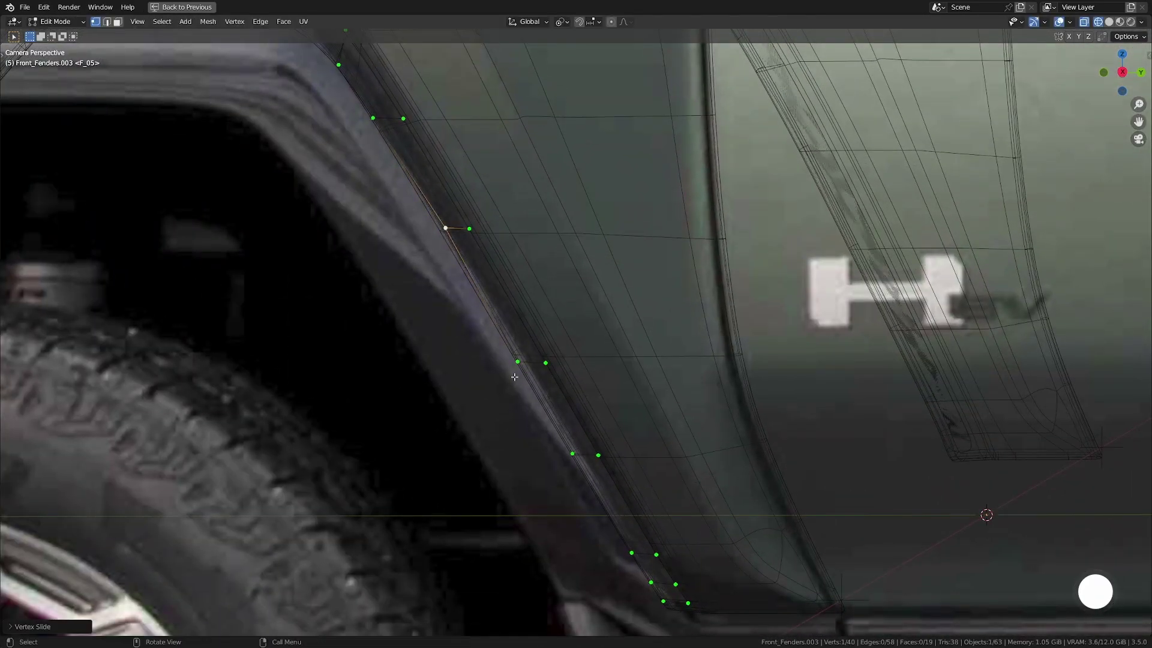
{"action": "left_click", "coordinate": [513, 373]}
{"action": "key", "text": "g"}
{"action": "key", "text": "g"}
Slide the wheel-side vertices in the lower part of the strip's rear leg along their cross edges to follow the photo.
{"action": "middle_click_drag", "start_coordinate": [576, 451], "coordinate": [496, 360], "text": "shift"}
{"action": "left_click", "coordinate": [496, 361]}
{"action": "key", "text": "g"}
{"action": "key", "text": "g"}
{"action": "middle_click_drag", "start_coordinate": [558, 491], "coordinate": [483, 396], "text": "shift"}
{"action": "left_click", "coordinate": [499, 434], "text": "shift"}
{"action": "key", "text": "g"}
{"action": "key", "text": "g"}
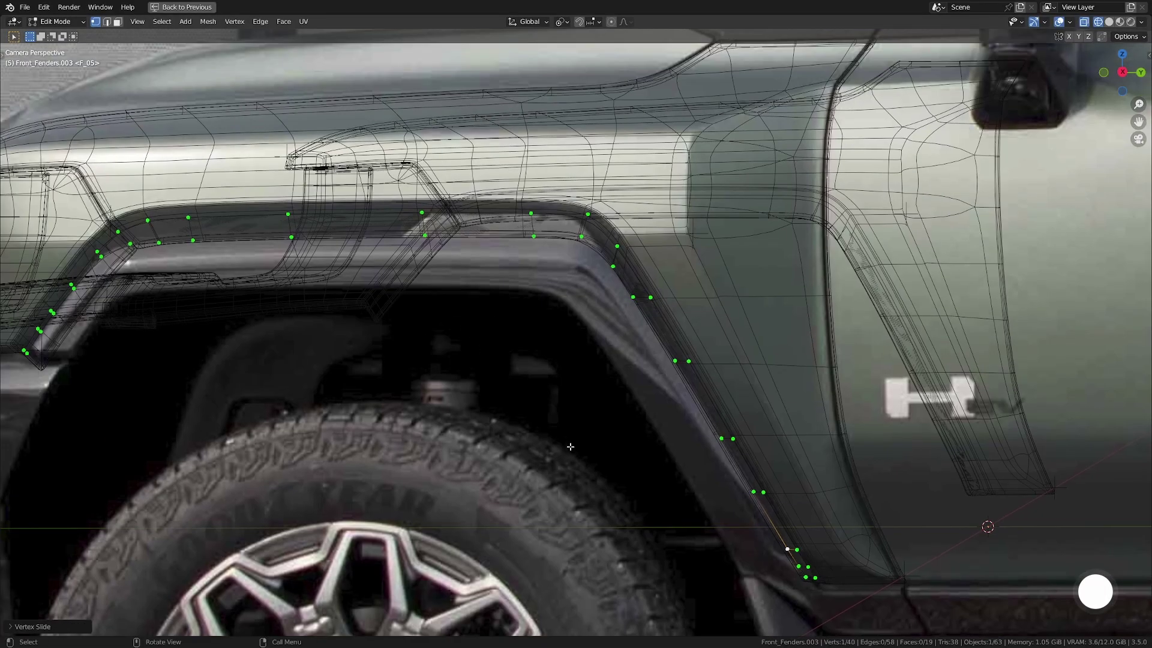
Delete the strip's whole upper-edge row of vertices, keeping only the lower-edge line.
{"action": "middle_click_drag", "start_coordinate": [628, 464], "coordinate": [681, 436], "text": "shift"}
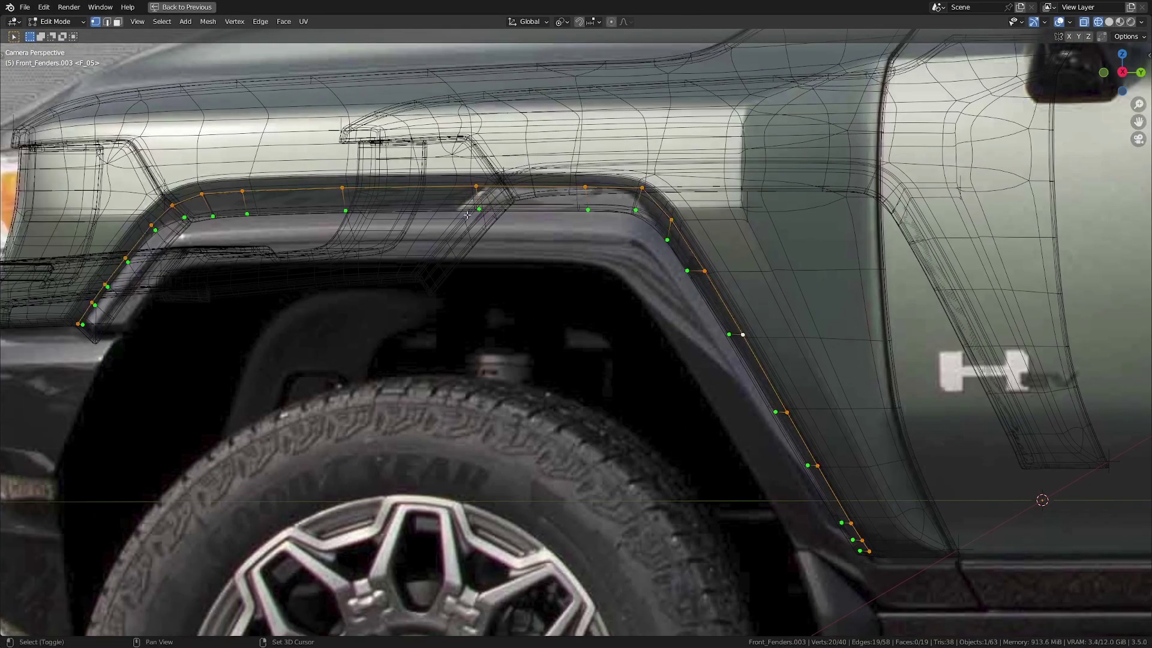
{"action": "middle_click_drag", "start_coordinate": [466, 210], "coordinate": [481, 226], "text": "shift"}
{"action": "key", "text": "x"}
{"action": "left_click", "coordinate": [730, 167]}
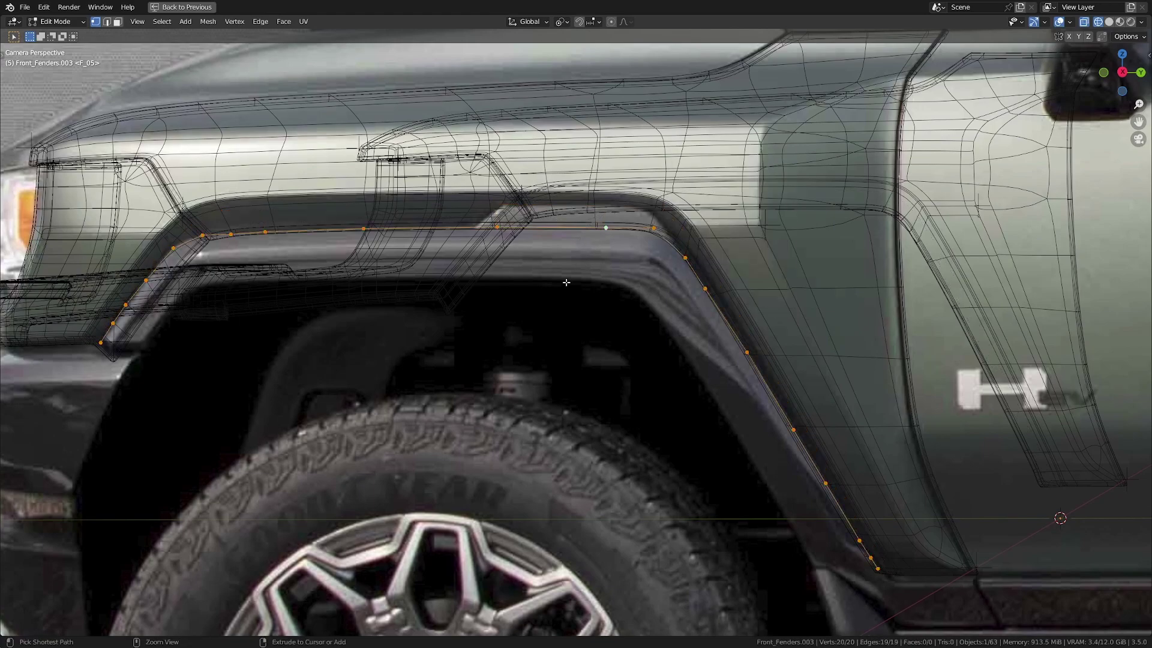
Restore the four-view layout and move the entire remaining edge line about 0.15 m along X to the trim's outer lip.
{"action": "key", "text": "ctrl+space"}
{"action": "scroll", "coordinate": [271, 487], "scroll_direction": "up", "scroll_amount": 8}
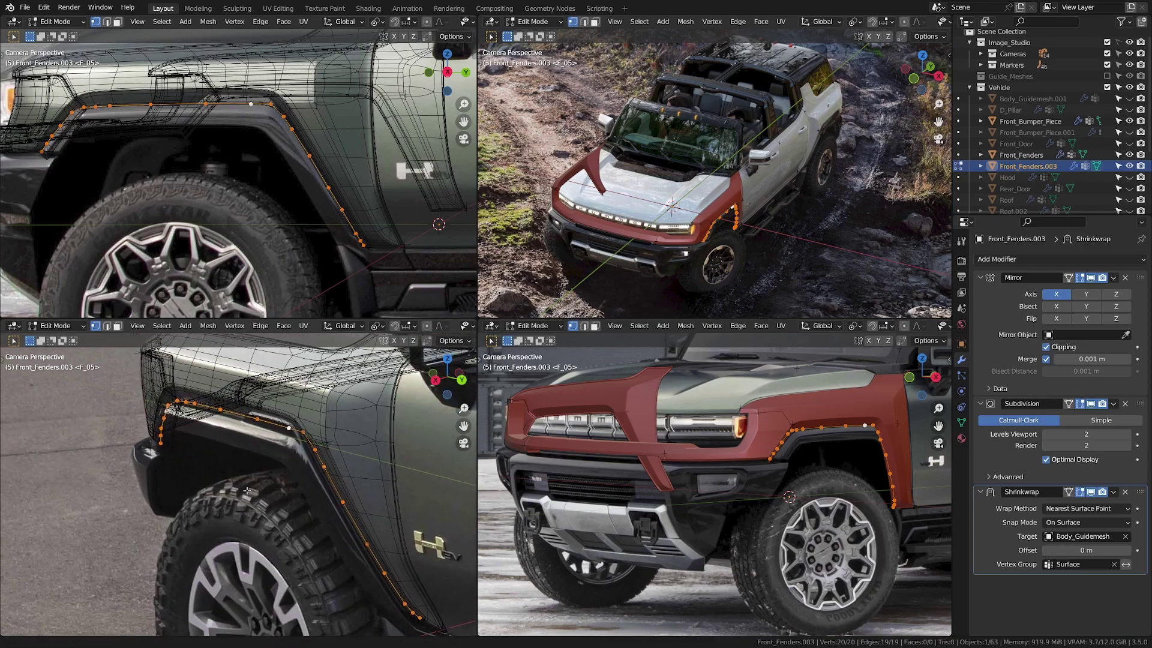
{"action": "middle_click_drag", "start_coordinate": [252, 440], "coordinate": [270, 454], "text": "shift"}
{"action": "scroll", "coordinate": [273, 450], "scroll_direction": "up", "scroll_amount": 2}
{"action": "middle_click_drag", "start_coordinate": [274, 411], "coordinate": [240, 432], "text": "shift"}
{"action": "scroll", "coordinate": [277, 436], "scroll_direction": "up", "scroll_amount": 2}
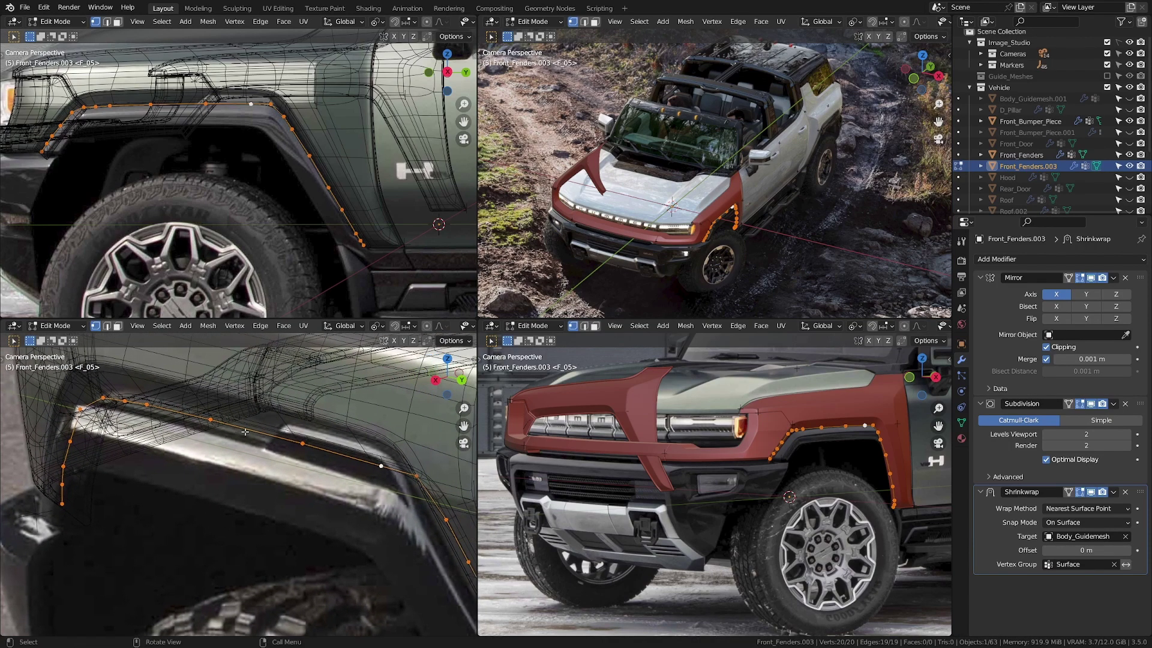
{"action": "key", "text": "g"}
{"action": "key", "text": "x"}
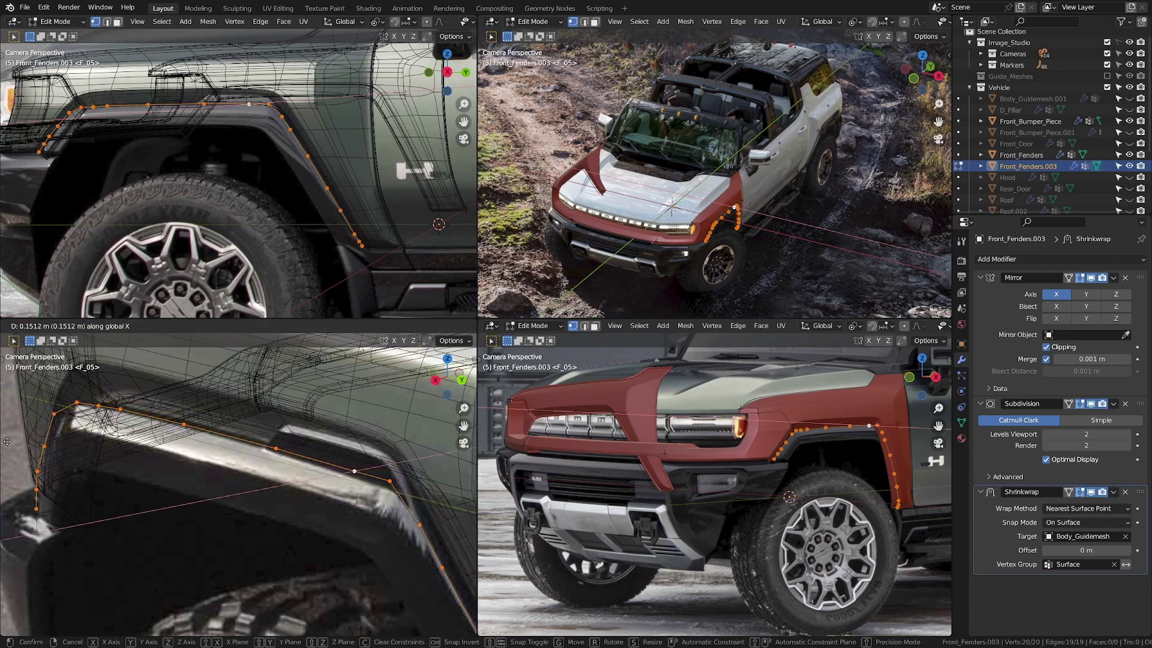
{"action": "left_click", "coordinate": [466, 443]}
Adjust the vertices at the arch's front corner along X to fit the trim in the elevated front photo.
{"action": "scroll", "coordinate": [745, 231], "scroll_direction": "up", "scroll_amount": 10}
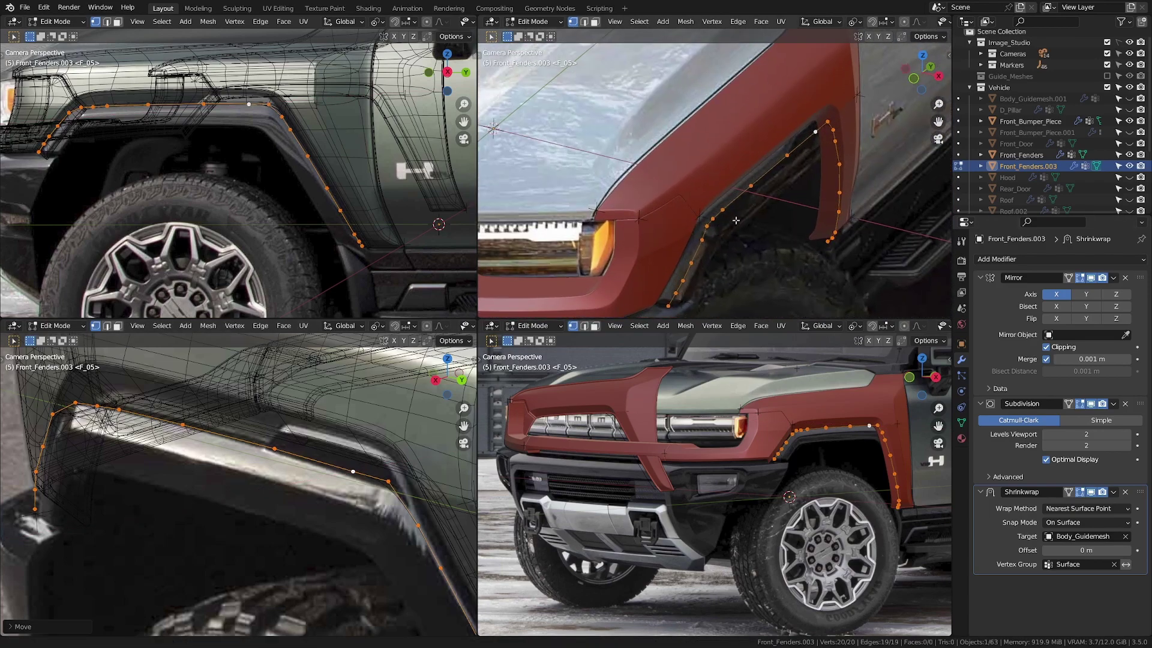
{"action": "scroll", "coordinate": [745, 231], "scroll_direction": "up", "scroll_amount": 3}
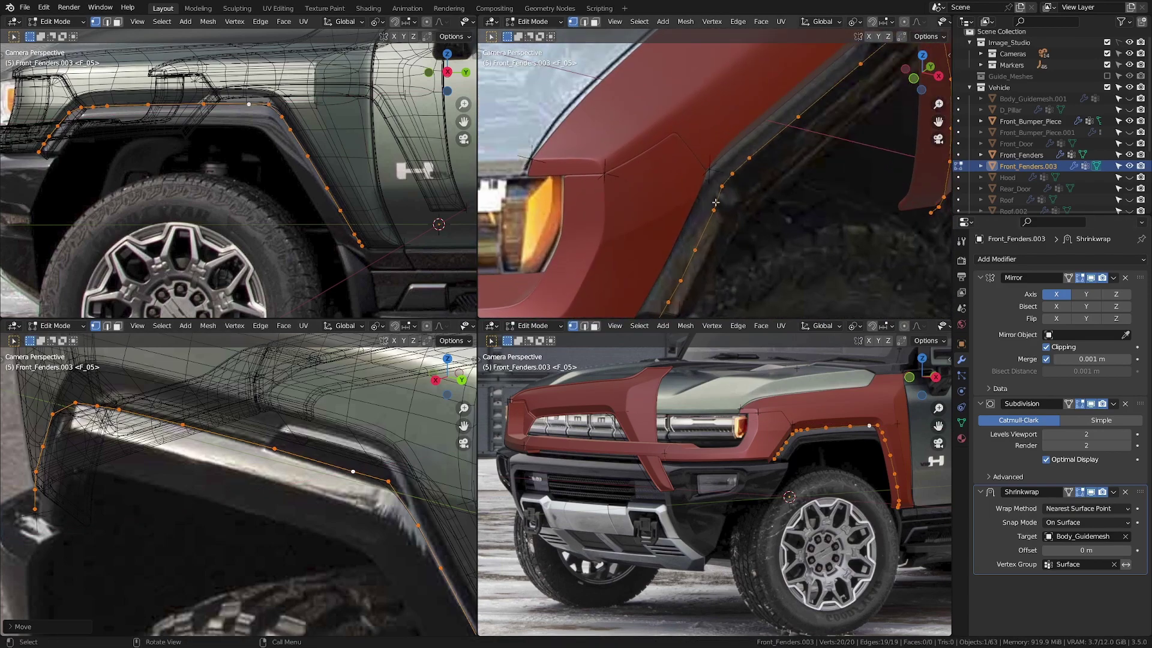
{"action": "left_click", "coordinate": [714, 208]}
{"action": "key", "text": "g"}
{"action": "key", "text": "x"}
{"action": "left_click", "coordinate": [721, 198]}
{"action": "middle_click_drag", "start_coordinate": [722, 199], "coordinate": [737, 120], "text": "shift"}
{"action": "left_click", "coordinate": [711, 172]}
{"action": "key", "text": "g"}
{"action": "key", "text": "x"}
{"action": "left_click", "coordinate": [698, 170]}
Adjust the vertices down the arch's front leg along X to fit the trim in the elevated front photo.
{"action": "key", "text": "g"}
{"action": "key", "text": "x"}
{"action": "left_click", "coordinate": [748, 211]}
{"action": "left_click", "coordinate": [687, 226]}
{"action": "key", "text": "g"}
{"action": "key", "text": "x"}
{"action": "left_click", "coordinate": [678, 248]}
{"action": "key", "text": "g"}
{"action": "key", "text": "x"}
{"action": "left_click", "coordinate": [710, 259]}
Show the low front photo view in wireframe and shift the front tip vertex and the one above it along X onto the trim.
{"action": "scroll", "coordinate": [779, 451], "scroll_direction": "up", "scroll_amount": 7}
{"action": "key", "text": "shift+z"}
{"action": "middle_click_drag", "start_coordinate": [831, 480], "coordinate": [704, 510], "text": "shift"}
{"action": "key", "text": "g"}
{"action": "key", "text": "x"}
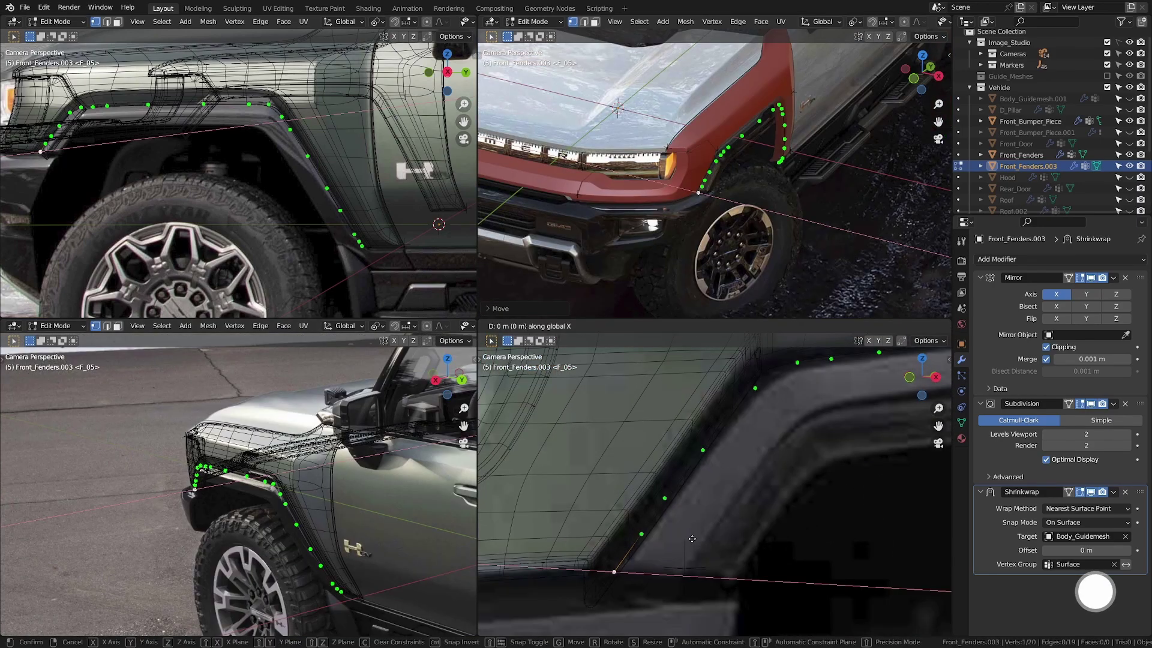
{"action": "left_click", "coordinate": [678, 567]}
{"action": "left_click", "coordinate": [648, 534]}
{"action": "key", "text": "g"}
{"action": "key", "text": "x"}
{"action": "left_click", "coordinate": [715, 540]}
Shift the upper front-leg vertices along X to follow the trim up to the arch's front corner in the low front photo.
{"action": "left_click", "coordinate": [666, 499]}
{"action": "key", "text": "g"}
{"action": "key", "text": "x"}
{"action": "left_click", "coordinate": [678, 500]}
{"action": "left_click", "coordinate": [703, 451]}
{"action": "key", "text": "g"}
{"action": "key", "text": "x"}
{"action": "left_click", "coordinate": [712, 451]}
{"action": "middle_click_drag", "start_coordinate": [742, 405], "coordinate": [702, 446], "text": "shift"}
{"action": "right_click", "coordinate": [755, 410]}
{"action": "middle_click_drag", "start_coordinate": [755, 411], "coordinate": [657, 432], "text": "shift"}
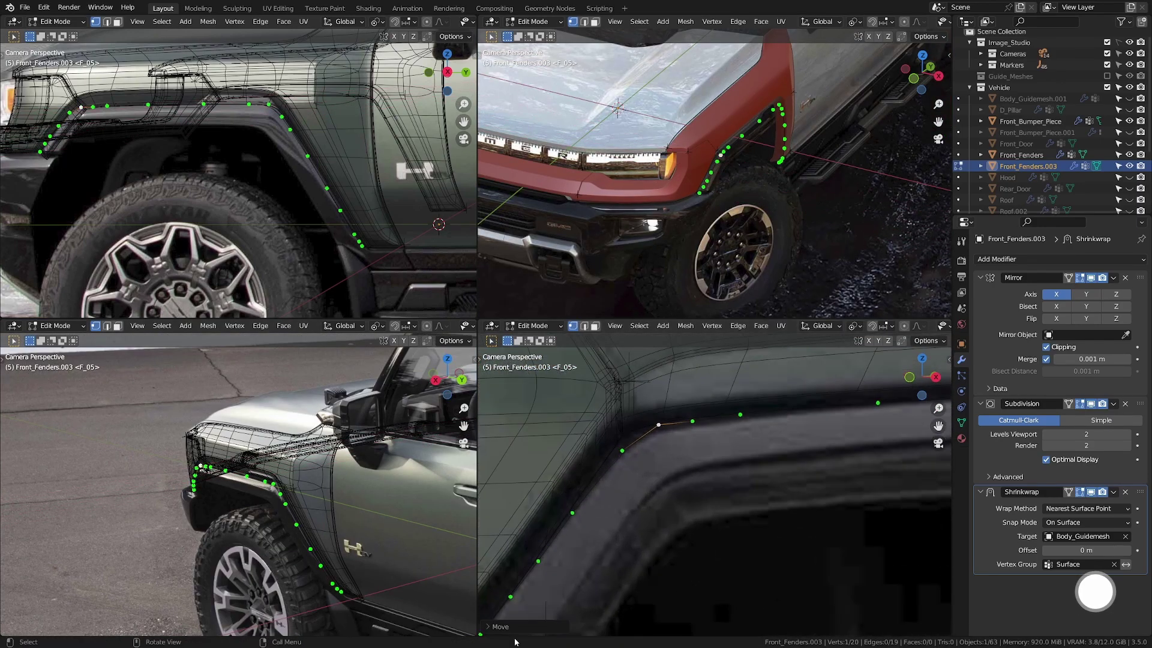
Shift the vertices just behind the front corner along X onto the trim's top edge in the low front photo.
{"action": "left_click", "coordinate": [692, 422]}
{"action": "key", "text": "g"}
{"action": "key", "text": "x"}
{"action": "left_click", "coordinate": [698, 421]}
{"action": "left_click", "coordinate": [740, 416]}
{"action": "key", "text": "g"}
{"action": "key", "text": "x"}
{"action": "left_click", "coordinate": [751, 415]}
{"action": "middle_click_drag", "start_coordinate": [753, 415], "coordinate": [627, 418], "text": "shift"}
{"action": "left_click", "coordinate": [752, 404]}
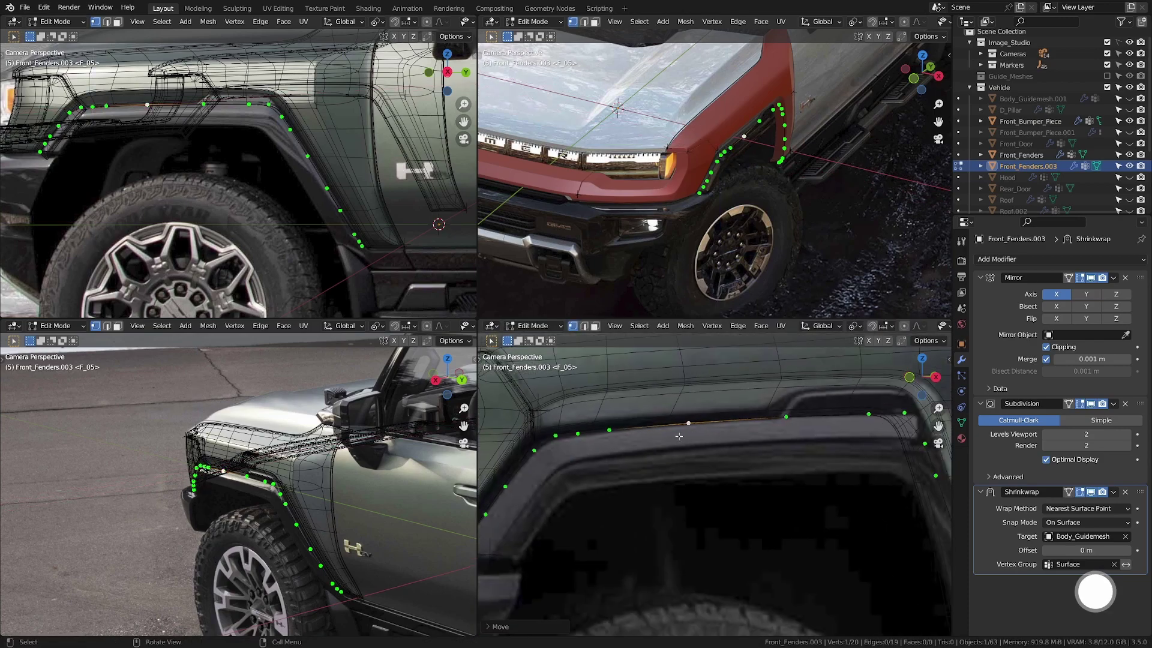
In top view, move three misaligned vertices of the arch line along X to smooth its curve.
{"action": "key", "text": "KP_7"}
{"action": "scroll", "coordinate": [360, 225], "scroll_direction": "up", "scroll_amount": 10}
{"action": "middle_click_drag", "start_coordinate": [403, 210], "coordinate": [365, 232], "text": "shift"}
{"action": "key", "text": "g"}
{"action": "key", "text": "x"}
{"action": "left_click", "coordinate": [363, 232]}
{"action": "left_click", "coordinate": [358, 172]}
{"action": "key", "text": "g"}
{"action": "key", "text": "x"}
{"action": "left_click", "coordinate": [358, 174]}
{"action": "left_click", "coordinate": [385, 236]}
{"action": "key", "text": "g"}
{"action": "key", "text": "x"}
{"action": "left_click", "coordinate": [384, 206]}
Even out the remaining irregular vertices in top view by moving each along X into line with its neighbours.
{"action": "left_click", "coordinate": [379, 228]}
{"action": "key", "text": "g"}
{"action": "key", "text": "x"}
{"action": "left_click", "coordinate": [399, 244]}
{"action": "left_click", "coordinate": [388, 252]}
{"action": "key", "text": "g"}
{"action": "key", "text": "x"}
{"action": "left_click", "coordinate": [334, 184]}
{"action": "left_click", "coordinate": [373, 156]}
{"action": "key", "text": "g"}
{"action": "key", "text": "x"}
{"action": "left_click", "coordinate": [376, 153]}
Select the whole arch line and examine it beside the solid-shaded fender at an angle, returning to the wireframe camera view.
{"action": "key", "text": "a"}
{"action": "middle_click_drag", "start_coordinate": [336, 198], "coordinate": [258, 192]}
{"action": "key", "text": "shift+z"}
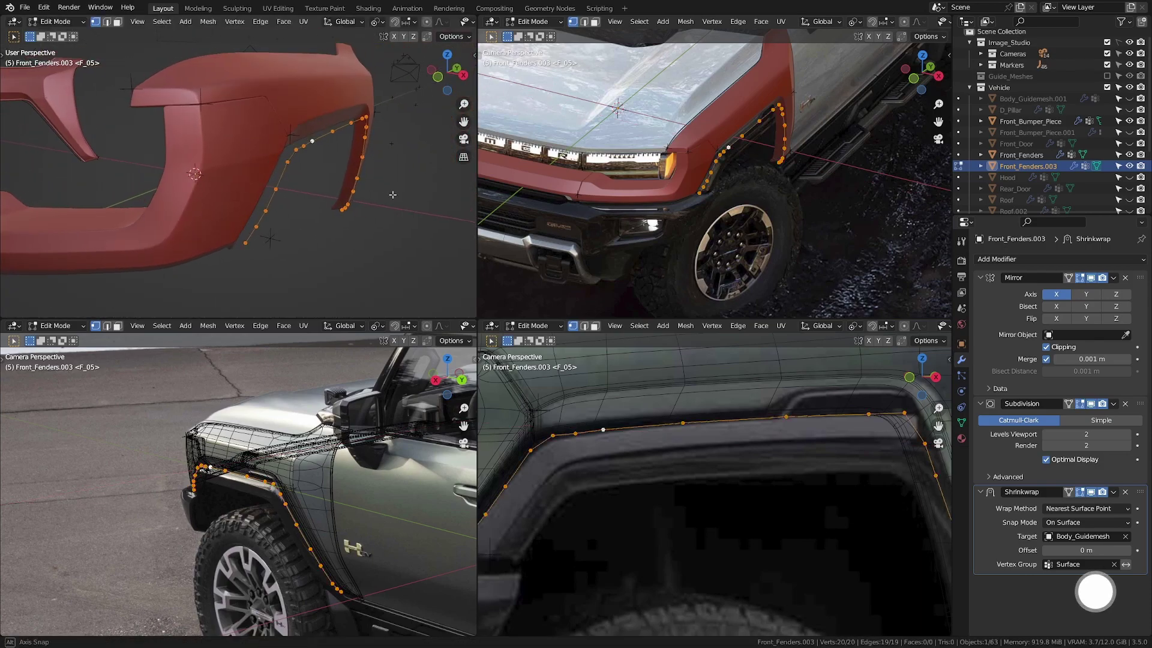
{"action": "key", "text": "shift+z"}
{"action": "key", "text": "KP_0"}
Slide the vertex at the arch's rear upper corner rearward along its edge to sharpen the corner as in the photo.
{"action": "key", "text": "Tab"}
{"action": "scroll", "coordinate": [250, 228], "scroll_direction": "up", "scroll_amount": 3}
{"action": "key", "text": "Tab"}
{"action": "scroll", "coordinate": [187, 166], "scroll_direction": "up", "scroll_amount": 2}
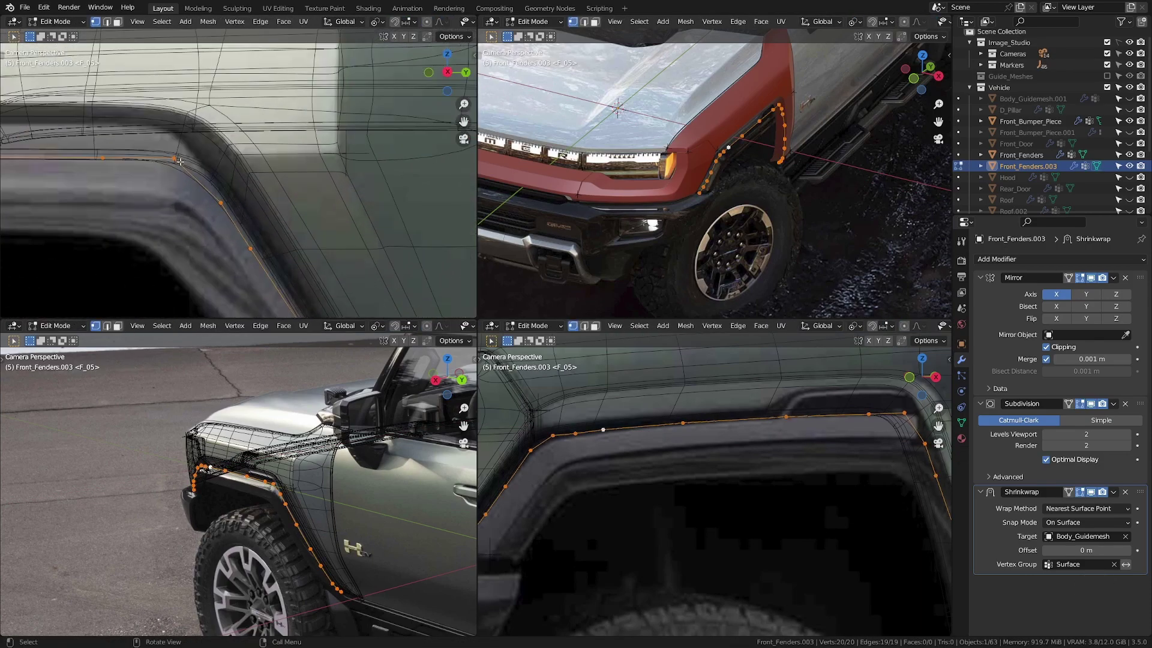
{"action": "scroll", "coordinate": [212, 192], "scroll_direction": "up", "scroll_amount": 1}
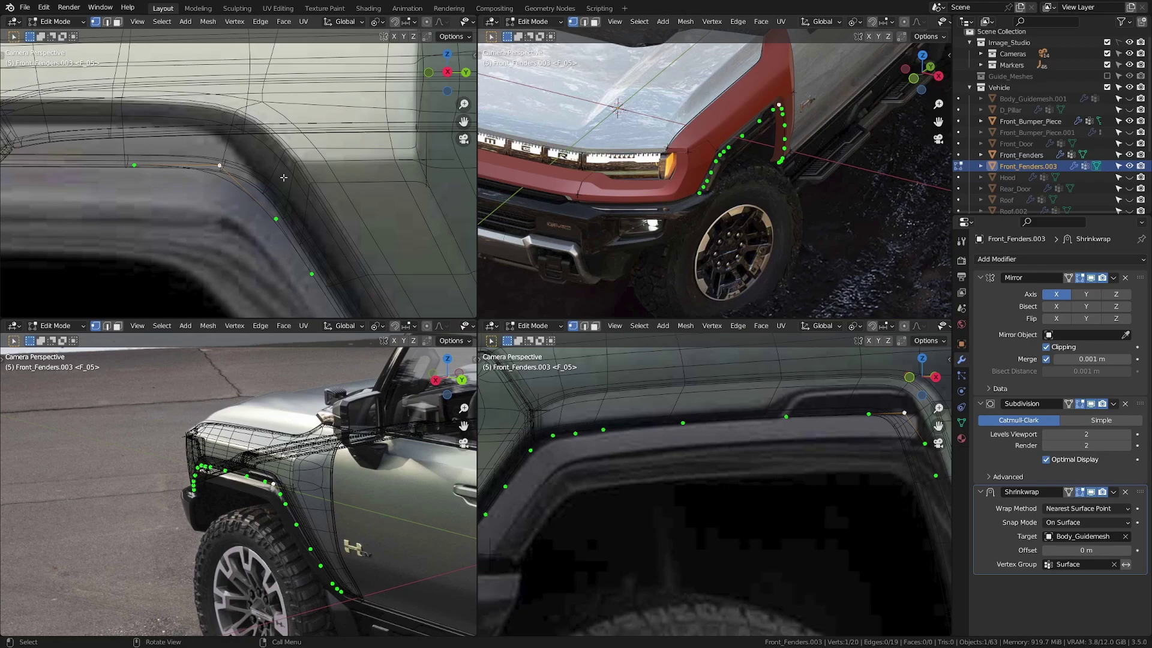
{"action": "left_click", "coordinate": [369, 158]}
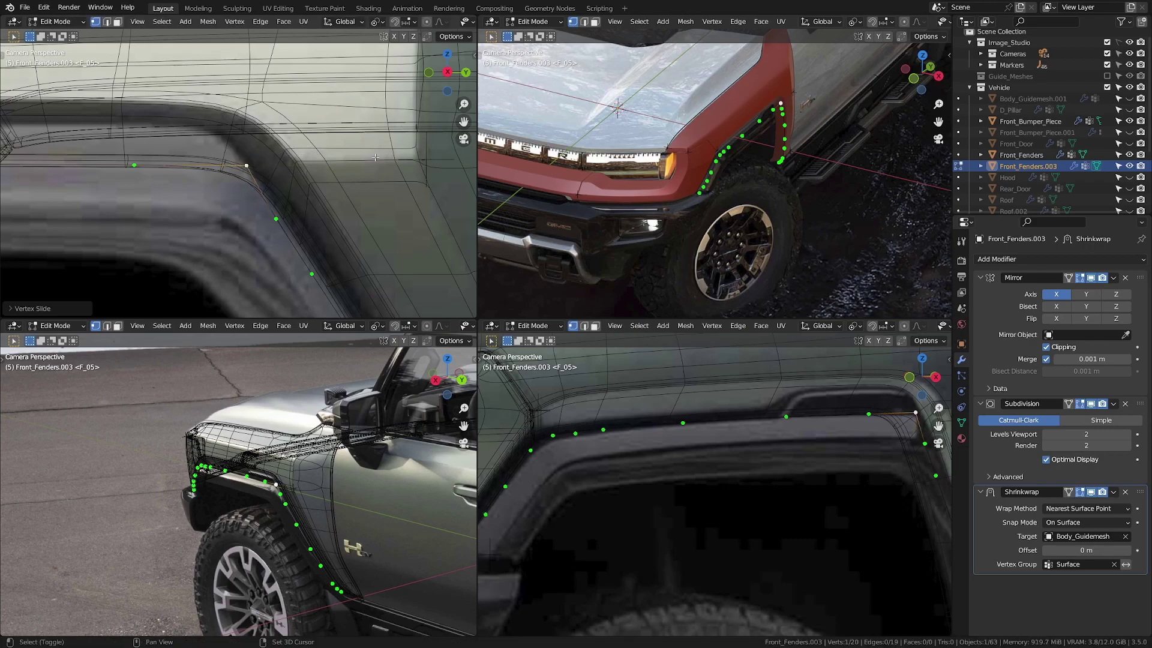
Move the two vertices just below the arch's rear corner rearward along Y onto the trim's edge.
{"action": "middle_click_drag", "start_coordinate": [270, 206], "coordinate": [235, 146], "text": "shift"}
{"action": "key", "text": "g"}
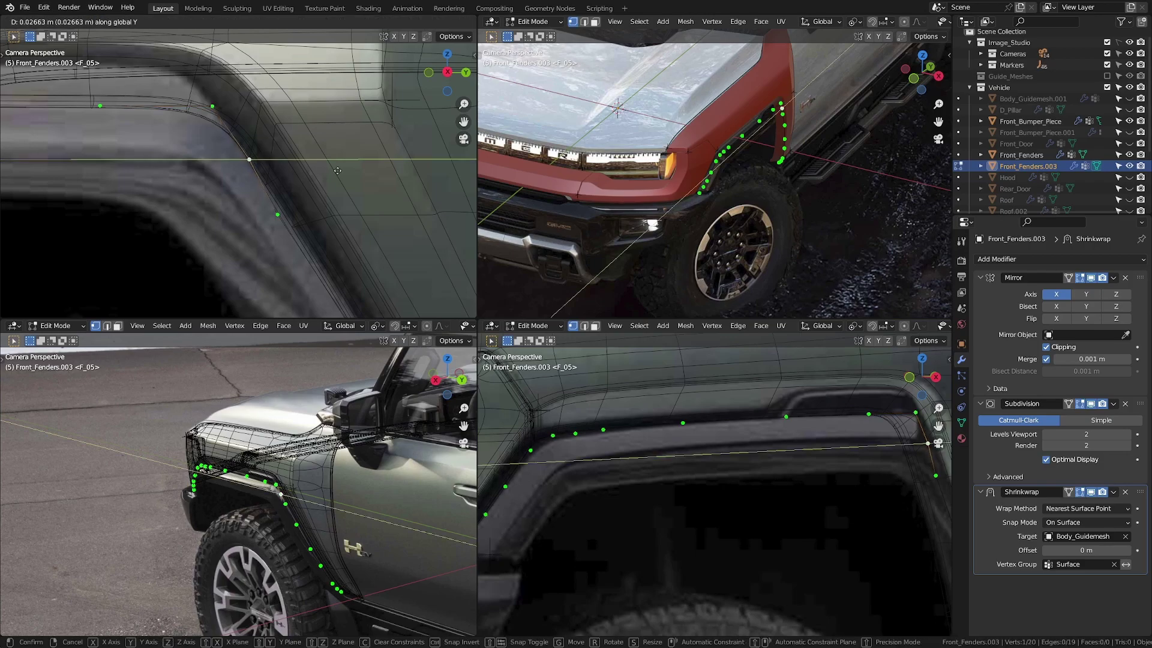
{"action": "left_click", "coordinate": [253, 161]}
{"action": "scroll", "coordinate": [254, 159], "scroll_direction": "up", "scroll_amount": 2}
{"action": "key", "text": "g"}
{"action": "key", "text": "y"}
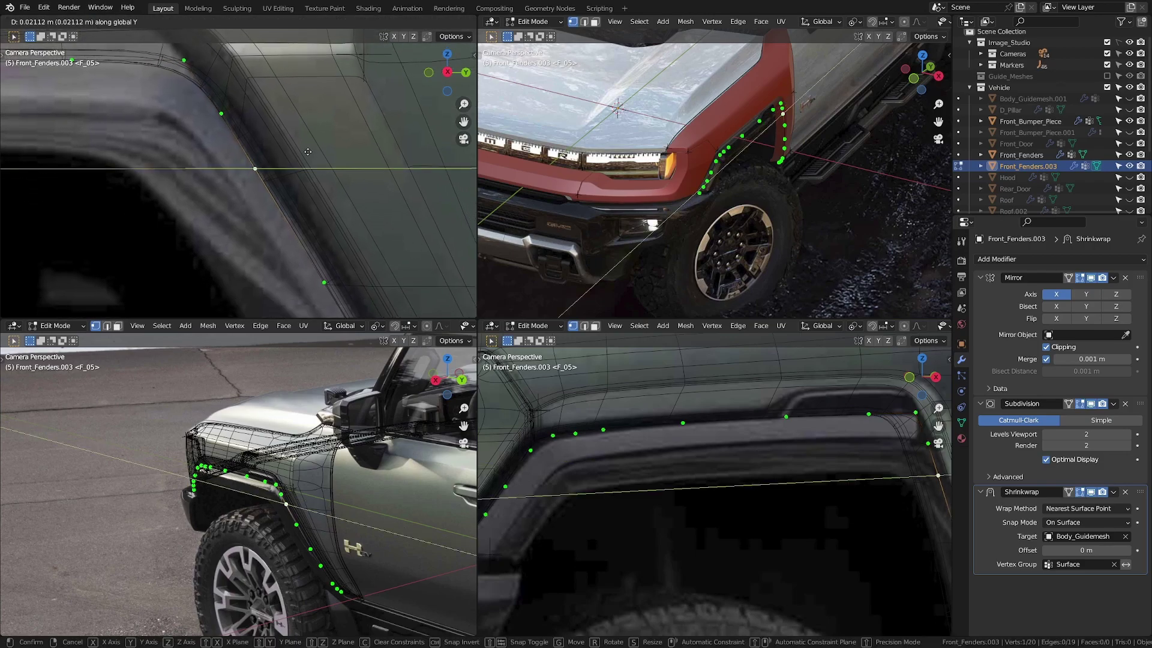
{"action": "left_click", "coordinate": [333, 144]}
Move the next vertex down the arch's rear slope rearward along Y onto the trim's outer edge.
{"action": "scroll", "coordinate": [306, 231], "scroll_direction": "down", "scroll_amount": 1}
{"action": "middle_click_drag", "start_coordinate": [306, 231], "coordinate": [245, 159], "text": "shift"}
{"action": "left_click", "coordinate": [248, 190]}
{"action": "key", "text": "g"}
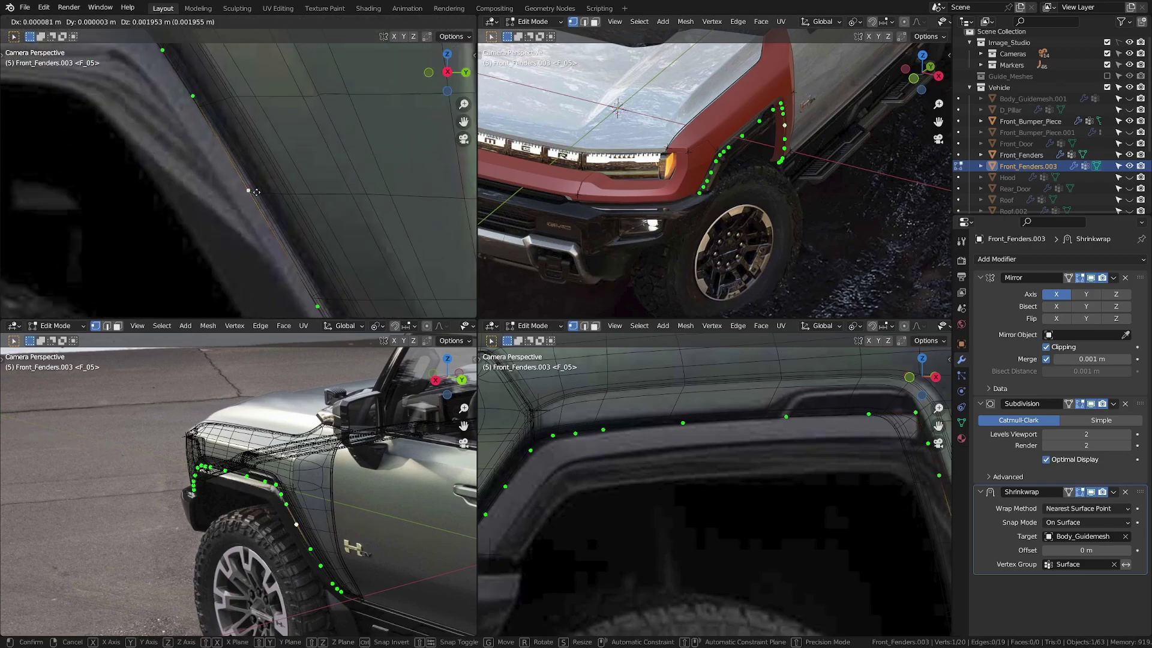
{"action": "key", "text": "y"}
{"action": "left_click", "coordinate": [327, 179]}
Shift the remaining lower vertices of the arch's rear slope rearward along Y to follow the trim's outer edge.
{"action": "scroll", "coordinate": [324, 192], "scroll_direction": "down", "scroll_amount": 1}
{"action": "middle_click_drag", "start_coordinate": [303, 284], "coordinate": [265, 203], "text": "shift"}
{"action": "left_click", "coordinate": [265, 203]}
{"action": "key", "text": "g"}
{"action": "key", "text": "y"}
{"action": "left_click", "coordinate": [276, 202]}
{"action": "middle_click_drag", "start_coordinate": [314, 266], "coordinate": [278, 218], "text": "shift"}
{"action": "left_click", "coordinate": [307, 263], "text": "ctrl"}
{"action": "key", "text": "g"}
{"action": "key", "text": "y"}
{"action": "left_click", "coordinate": [339, 254]}
Dissolve the extra vertex just below the arch's rear corner and slide the adjacent top-edge vertex along its edge.
{"action": "scroll", "coordinate": [354, 264], "scroll_direction": "down", "scroll_amount": 6}
{"action": "scroll", "coordinate": [314, 572], "scroll_direction": "up", "scroll_amount": 6}
{"action": "scroll", "coordinate": [287, 174], "scroll_direction": "up", "scroll_amount": 2}
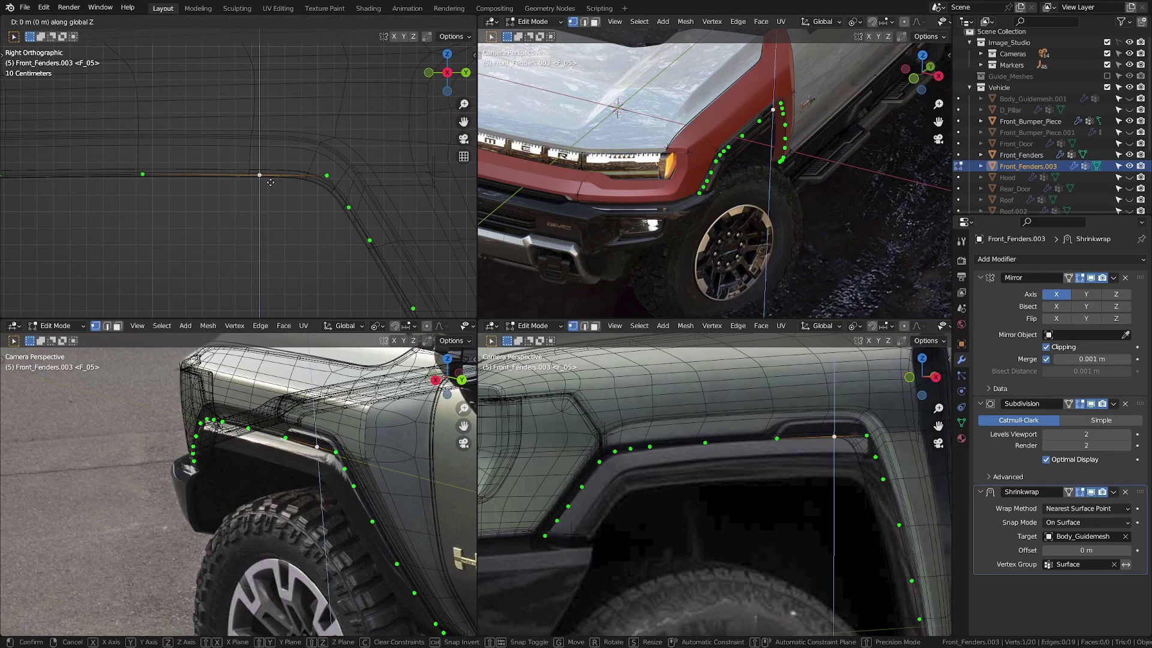
{"action": "scroll", "coordinate": [294, 179], "scroll_direction": "up", "scroll_amount": 2}
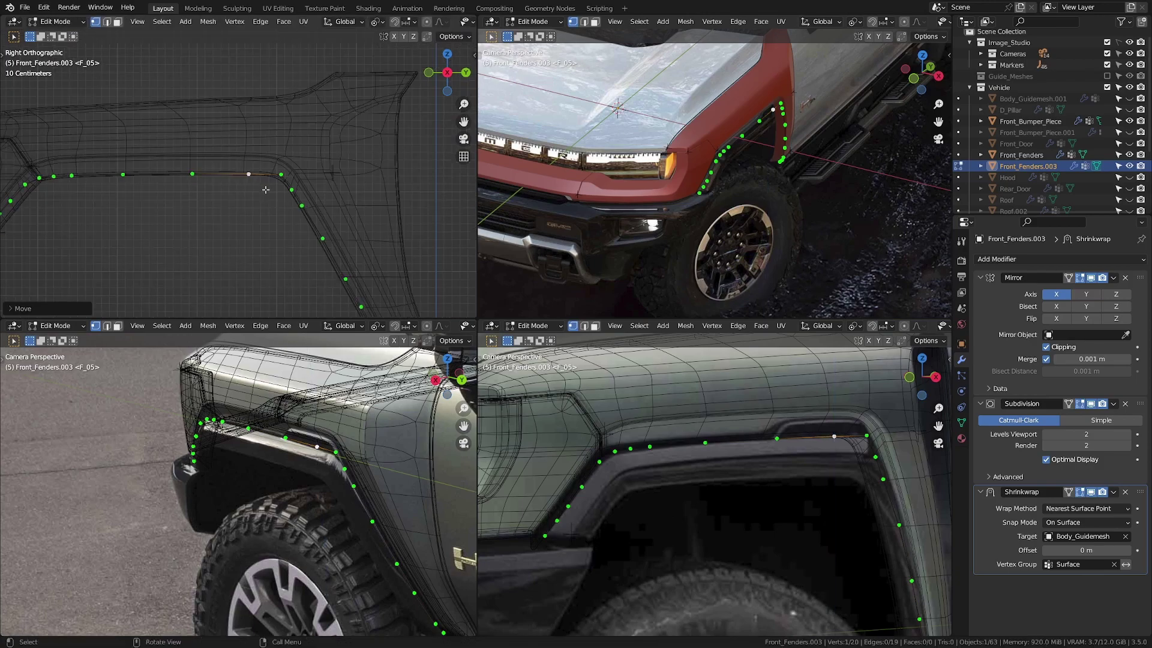
{"action": "scroll", "coordinate": [297, 178], "scroll_direction": "up", "scroll_amount": 4}
{"action": "left_click", "coordinate": [282, 173]}
{"action": "key", "text": "x"}
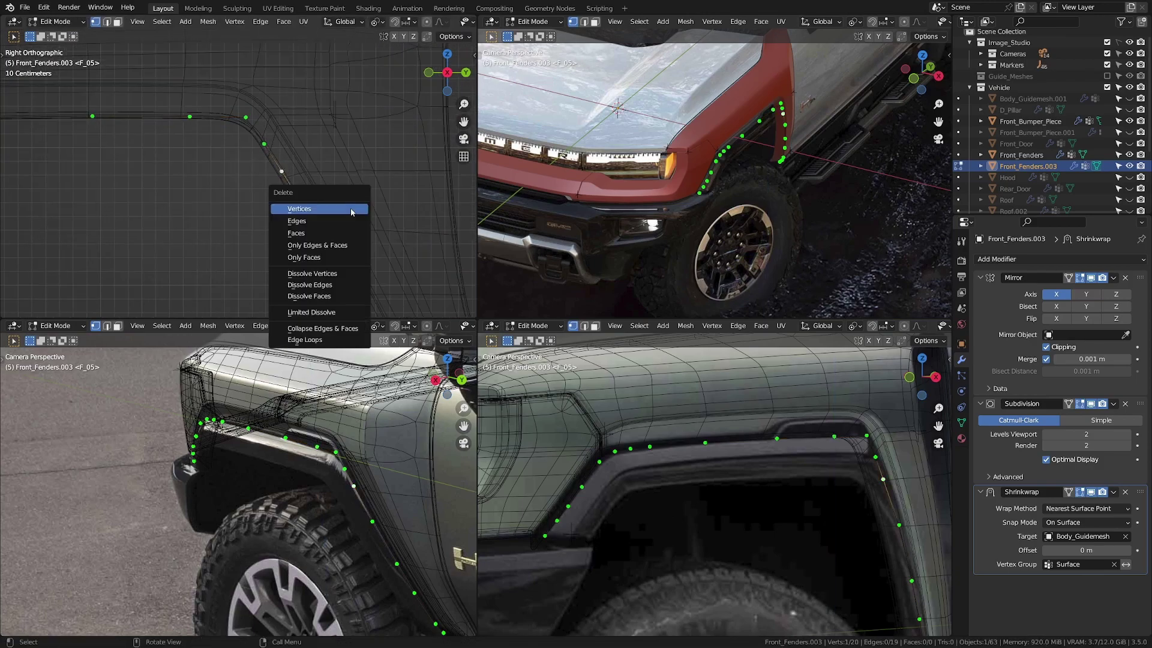
{"action": "key", "text": "Escape"}
{"action": "key", "text": "x"}
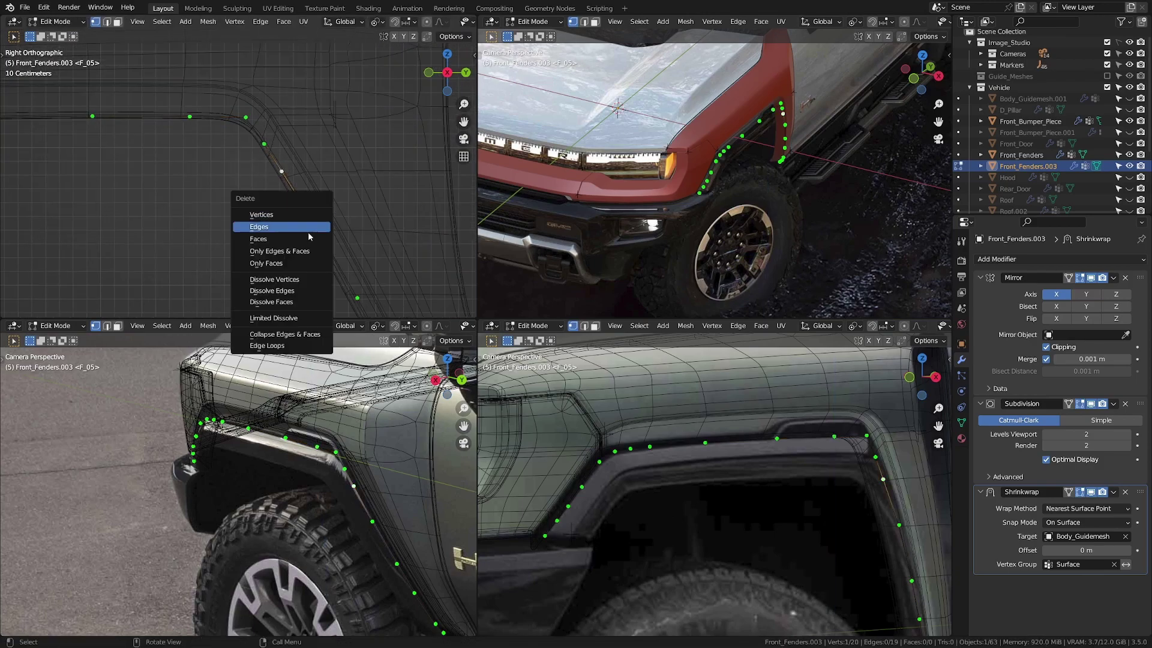
{"action": "left_click", "coordinate": [301, 282]}
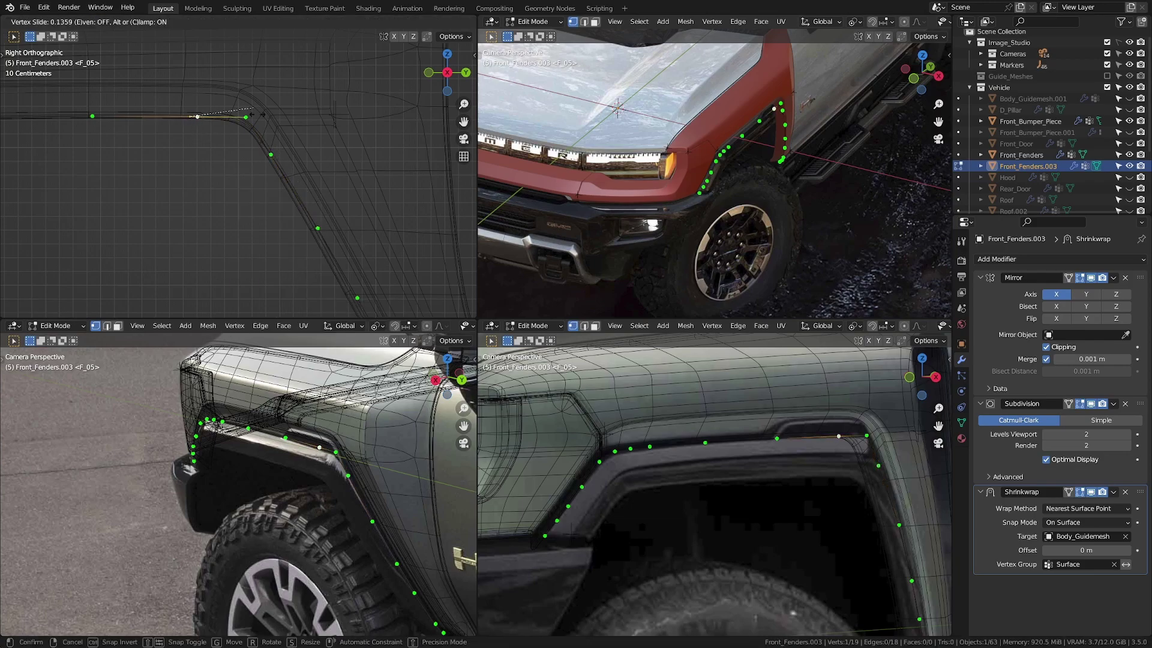
{"action": "left_click", "coordinate": [278, 109]}
Extrude the whole arch line outward along X to form a strip.
{"action": "key", "text": "Tab"}
{"action": "scroll", "coordinate": [311, 182], "scroll_direction": "up", "scroll_amount": 3}
{"action": "scroll", "coordinate": [312, 182], "scroll_direction": "down", "scroll_amount": 9}
{"action": "middle_click_drag", "start_coordinate": [312, 181], "coordinate": [359, 181], "text": "shift"}
{"action": "key", "text": "Tab"}
{"action": "key", "text": "alt+a"}
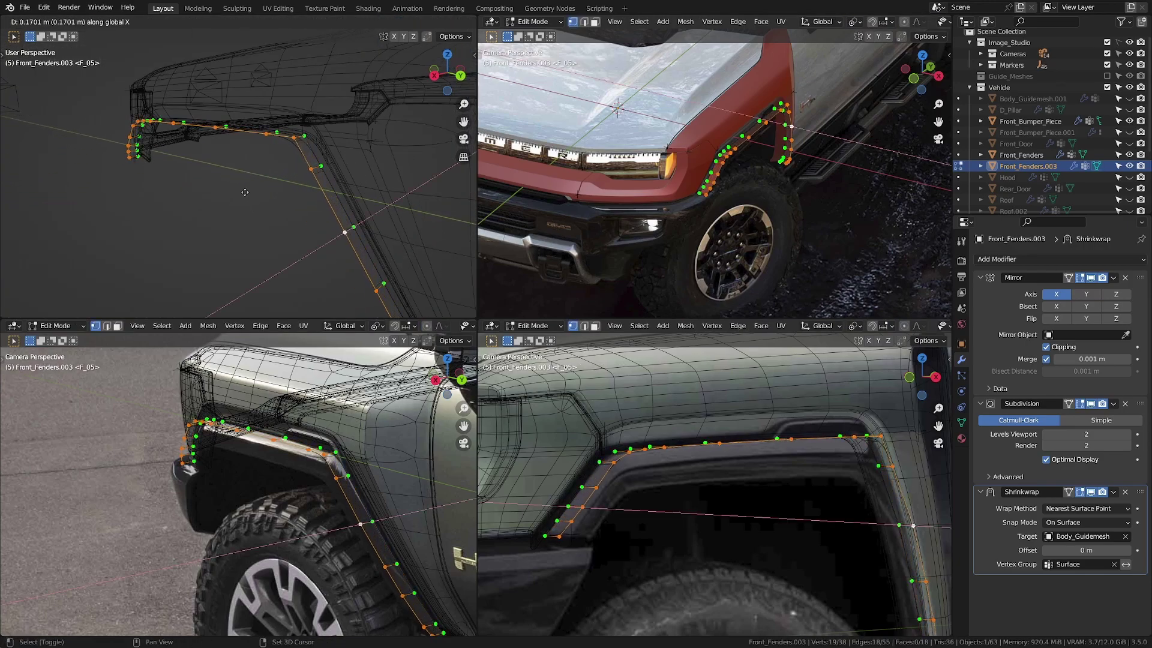
{"action": "left_click", "coordinate": [210, 190]}
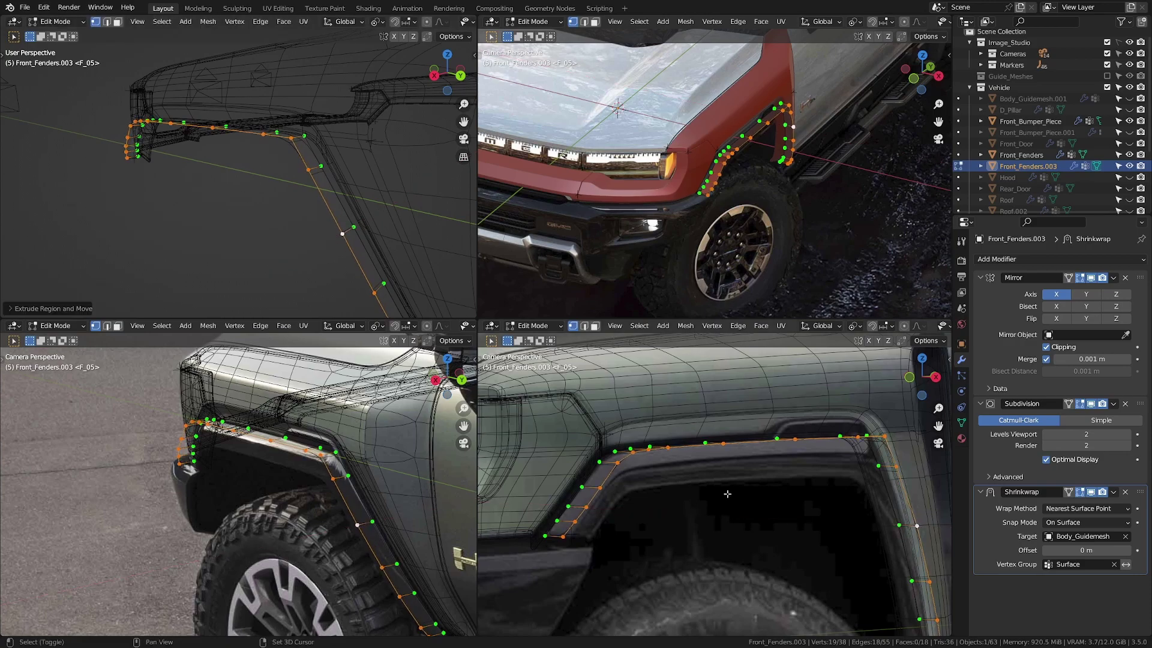
Lower the extruded arch edge along Z toward the trim's crease in the side photo.
{"action": "middle_click_drag", "start_coordinate": [730, 493], "coordinate": [697, 458], "text": "shift"}
{"action": "scroll", "coordinate": [677, 463], "scroll_direction": "up", "scroll_amount": 1}
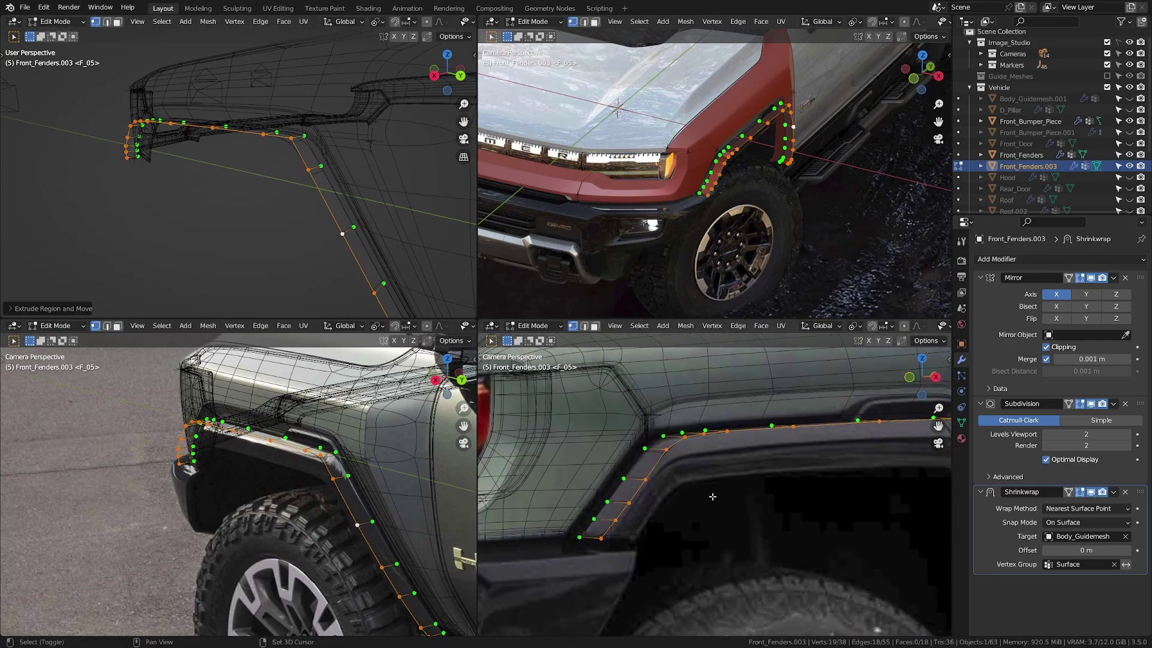
{"action": "middle_click_drag", "start_coordinate": [713, 498], "coordinate": [594, 463], "text": "shift"}
{"action": "scroll", "coordinate": [578, 465], "scroll_direction": "down", "scroll_amount": 2}
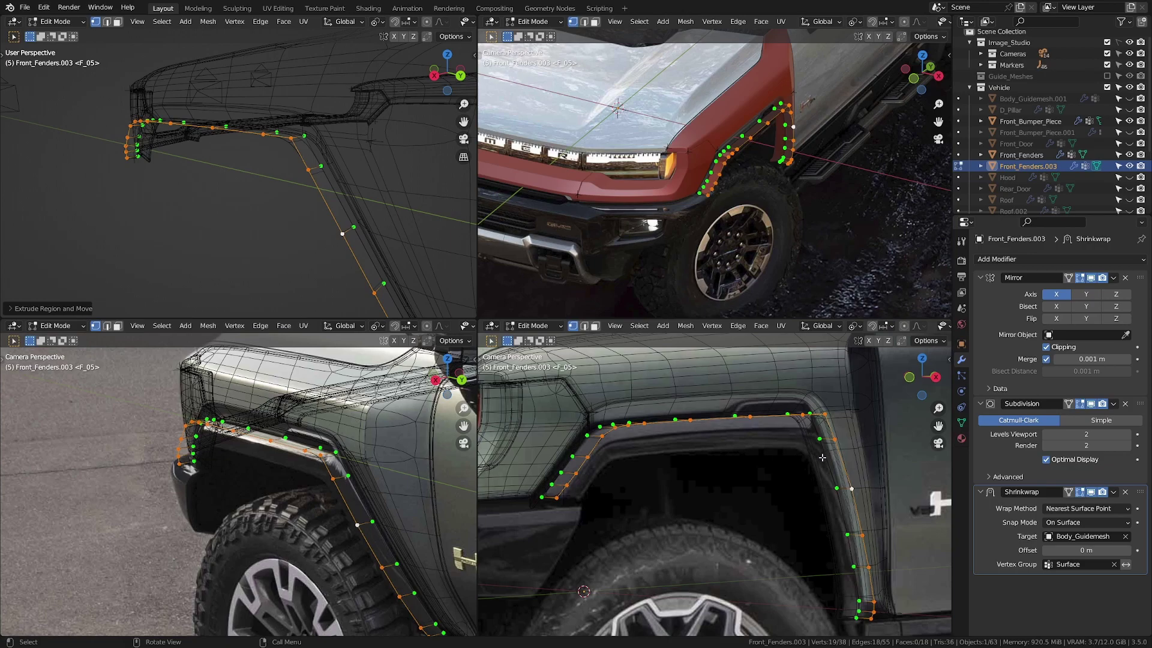
{"action": "key", "text": "g"}
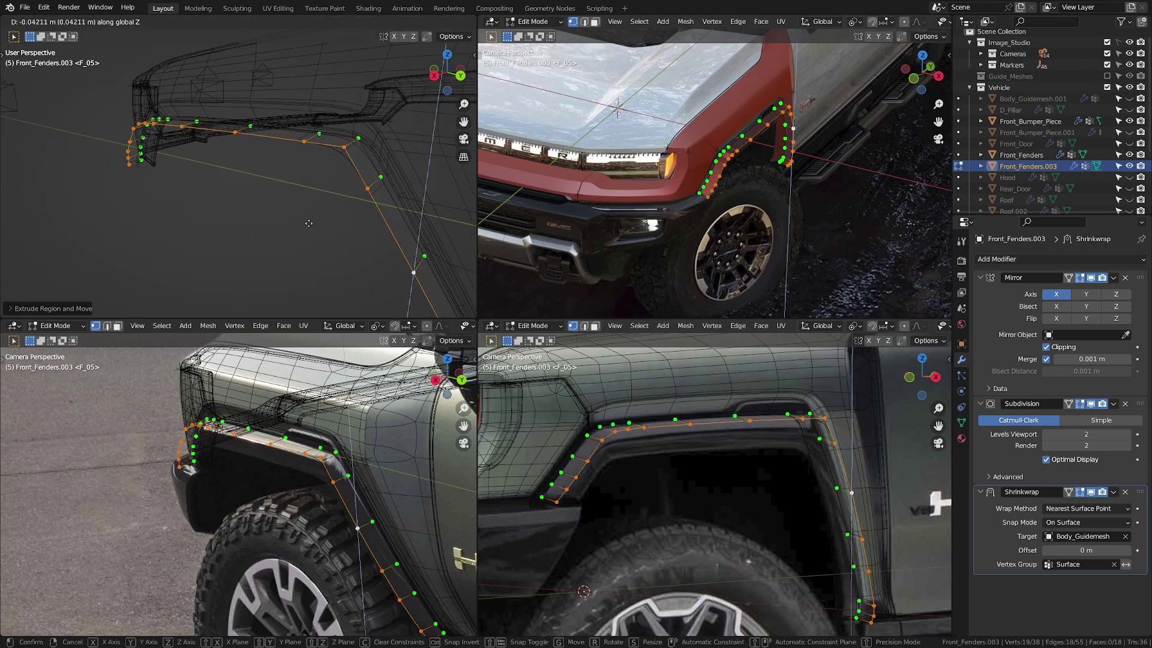
{"action": "left_click", "coordinate": [368, 146]}
Adjust the extruded edge in the side camera view and scale its upper run along Y to fit the photo.
{"action": "key", "text": "KP_0"}
{"action": "middle_click_drag", "start_coordinate": [219, 174], "coordinate": [357, 212], "text": "shift"}
{"action": "key", "text": "g"}
{"action": "left_click", "coordinate": [360, 214]}
{"action": "left_click", "coordinate": [429, 195]}
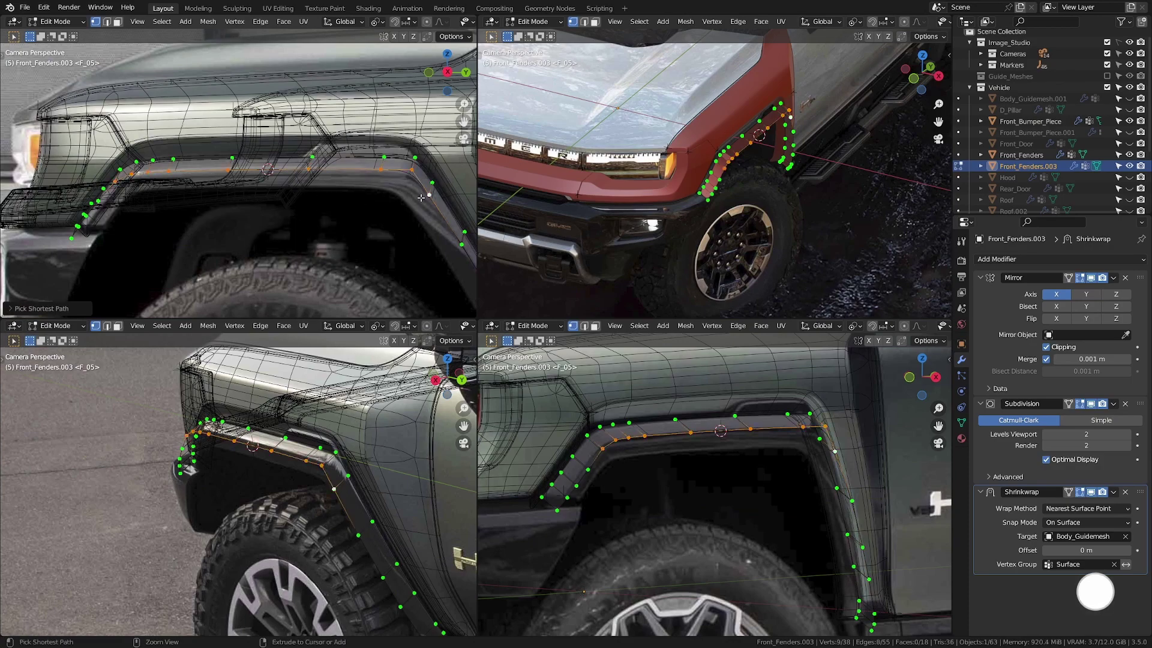
{"action": "key", "text": "s"}
{"action": "key", "text": "y"}
{"action": "left_click", "coordinate": [384, 219]}
Move the extruded edge's vertex below the rear corner along Y and reposition its neighbour on the trim's crease.
{"action": "scroll", "coordinate": [278, 211], "scroll_direction": "up", "scroll_amount": 2}
{"action": "left_click", "coordinate": [438, 195]}
{"action": "key", "text": "g"}
{"action": "key", "text": "y"}
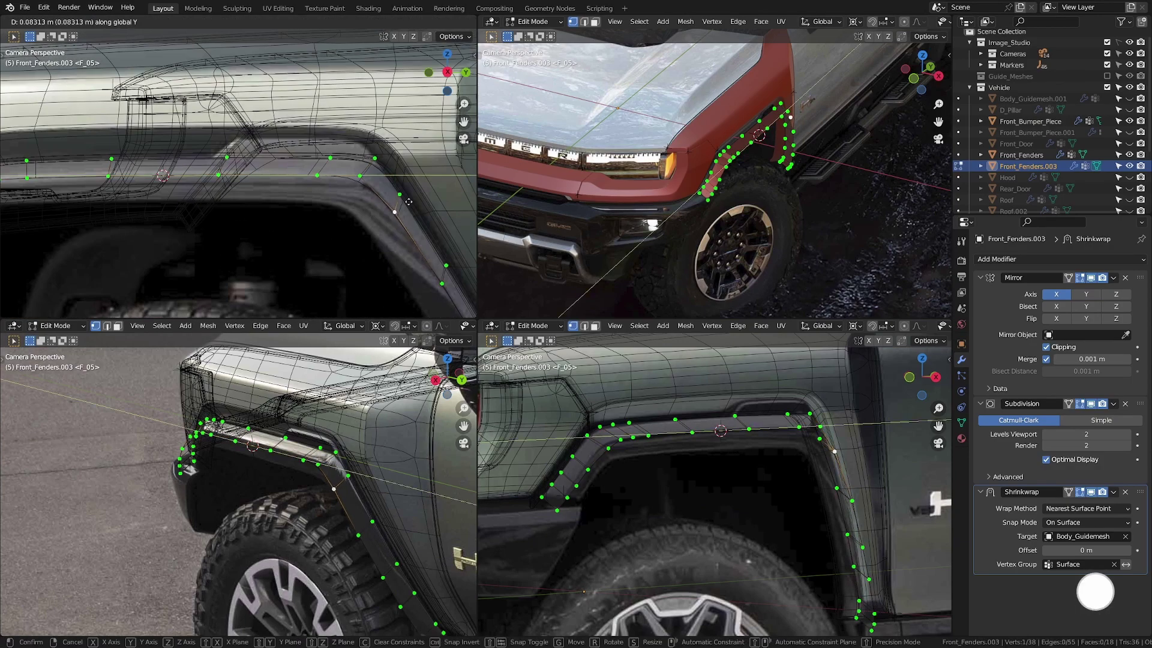
{"action": "left_click", "coordinate": [444, 197]}
{"action": "left_click", "coordinate": [349, 207]}
{"action": "key", "text": "g"}
{"action": "left_click", "coordinate": [394, 226]}
{"action": "middle_click_drag", "start_coordinate": [395, 226], "coordinate": [270, 111], "text": "shift"}
{"action": "left_click", "coordinate": [265, 161]}
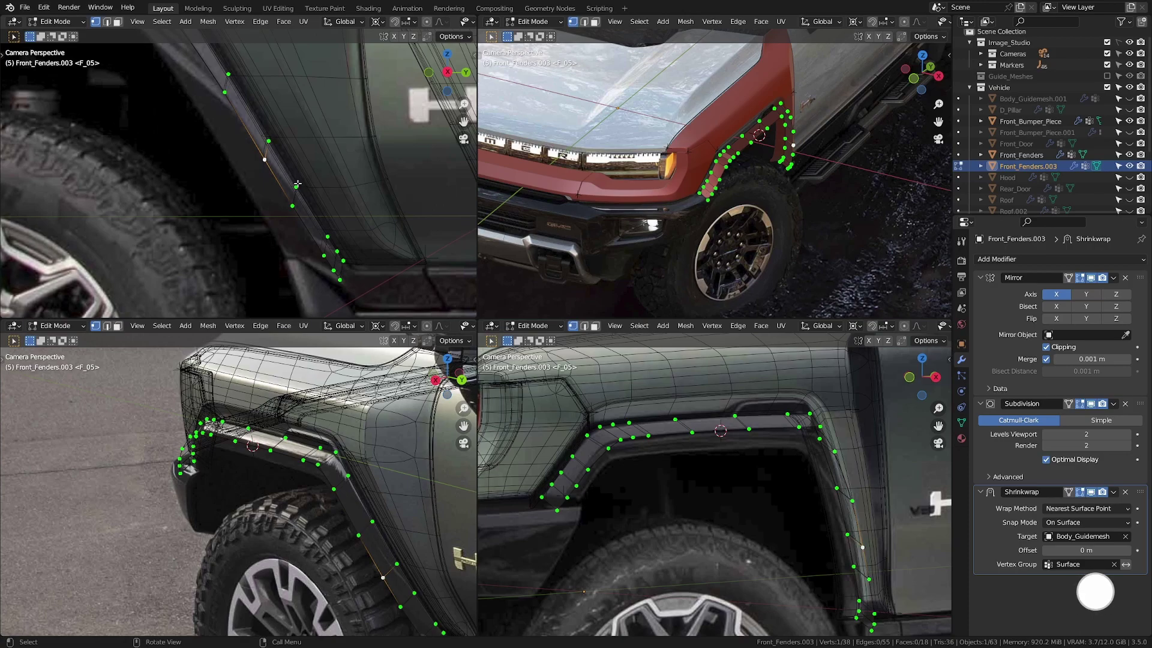
Select the whole extruded edge loop and move it about 0.12 m inward along X to fit the front three-quarter photo.
{"action": "key", "text": "shift+z"}
{"action": "scroll", "coordinate": [756, 132], "scroll_direction": "up", "scroll_amount": 4}
{"action": "left_click", "coordinate": [714, 187], "text": "alt"}
{"action": "scroll", "coordinate": [708, 180], "scroll_direction": "up", "scroll_amount": 1}
{"action": "key", "text": "g"}
{"action": "key", "text": "x"}
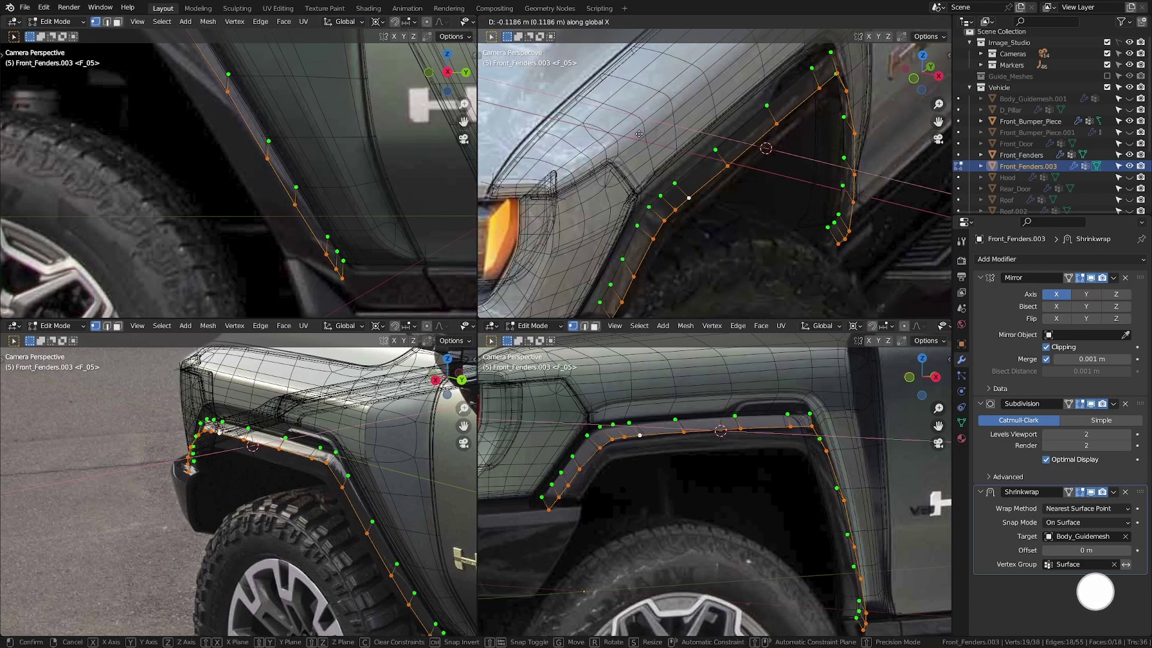
{"action": "left_click", "coordinate": [639, 134]}
{"action": "scroll", "coordinate": [286, 489], "scroll_direction": "up", "scroll_amount": 1}
Adjust the vertex at the extruded edge's front upper corner along Z to match the trim's crease.
{"action": "middle_click_drag", "start_coordinate": [351, 537], "coordinate": [407, 534], "text": "shift"}
{"action": "middle_click_drag", "start_coordinate": [108, 132], "coordinate": [225, 187], "text": "shift"}
{"action": "scroll", "coordinate": [225, 186], "scroll_direction": "up", "scroll_amount": 2}
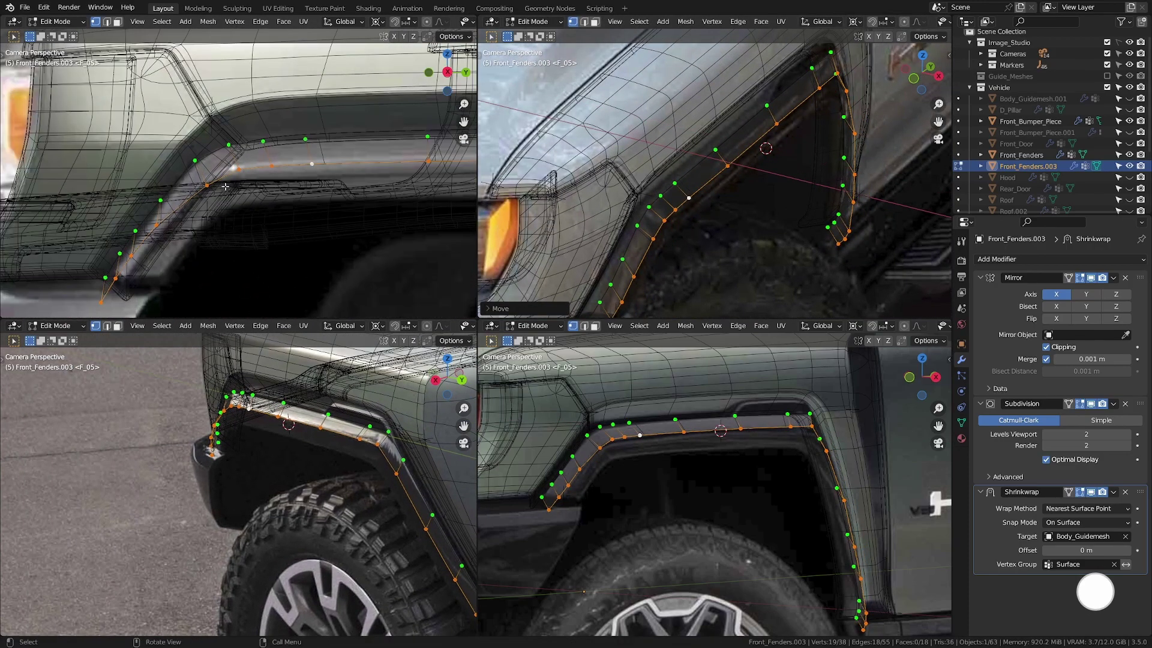
{"action": "left_click", "coordinate": [217, 186]}
{"action": "key", "text": "g"}
{"action": "key", "text": "y"}
{"action": "key", "text": "z"}
{"action": "left_click", "coordinate": [245, 208]}
Select the extruded edge's vertices down the front slope and move them rearward along Y.
{"action": "left_click", "coordinate": [159, 227]}
{"action": "left_click", "coordinate": [106, 300], "text": "ctrl"}
{"action": "middle_click_drag", "start_coordinate": [176, 275], "coordinate": [179, 259], "text": "shift"}
{"action": "key", "text": "g"}
{"action": "key", "text": "y"}
{"action": "left_click", "coordinate": [193, 258]}
Slide the extruded edge's upper front-slope vertex and its lower end vertex along their edges to match the trim.
{"action": "left_click", "coordinate": [175, 210]}
{"action": "key", "text": "g"}
{"action": "key", "text": "g"}
{"action": "left_click", "coordinate": [185, 199]}
{"action": "left_click", "coordinate": [153, 239]}
{"action": "key", "text": "g"}
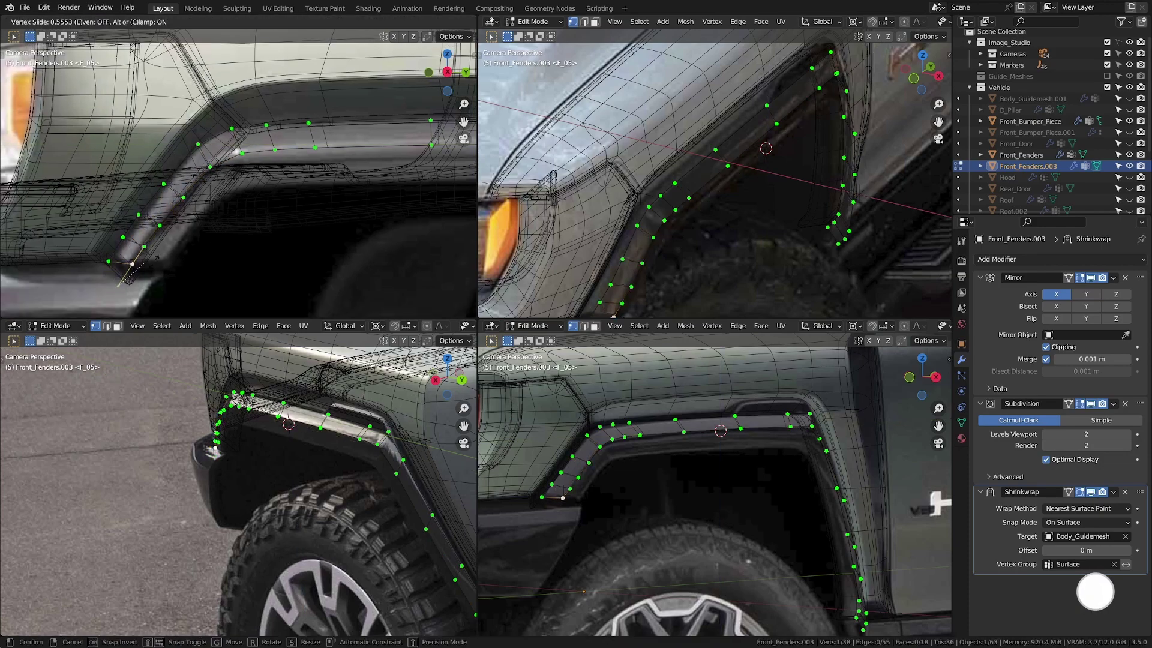
{"action": "left_click", "coordinate": [157, 258]}
Examine the extruded strip in solid shading at an angle and turn off the Subdivision modifier's viewport display.
{"action": "scroll", "coordinate": [144, 492], "scroll_direction": "up", "scroll_amount": 5}
{"action": "scroll", "coordinate": [210, 510], "scroll_direction": "down", "scroll_amount": 6}
{"action": "scroll", "coordinate": [726, 180], "scroll_direction": "down", "scroll_amount": 2}
{"action": "scroll", "coordinate": [744, 240], "scroll_direction": "up", "scroll_amount": 3}
{"action": "left_click", "coordinate": [624, 215], "text": "ctrl"}
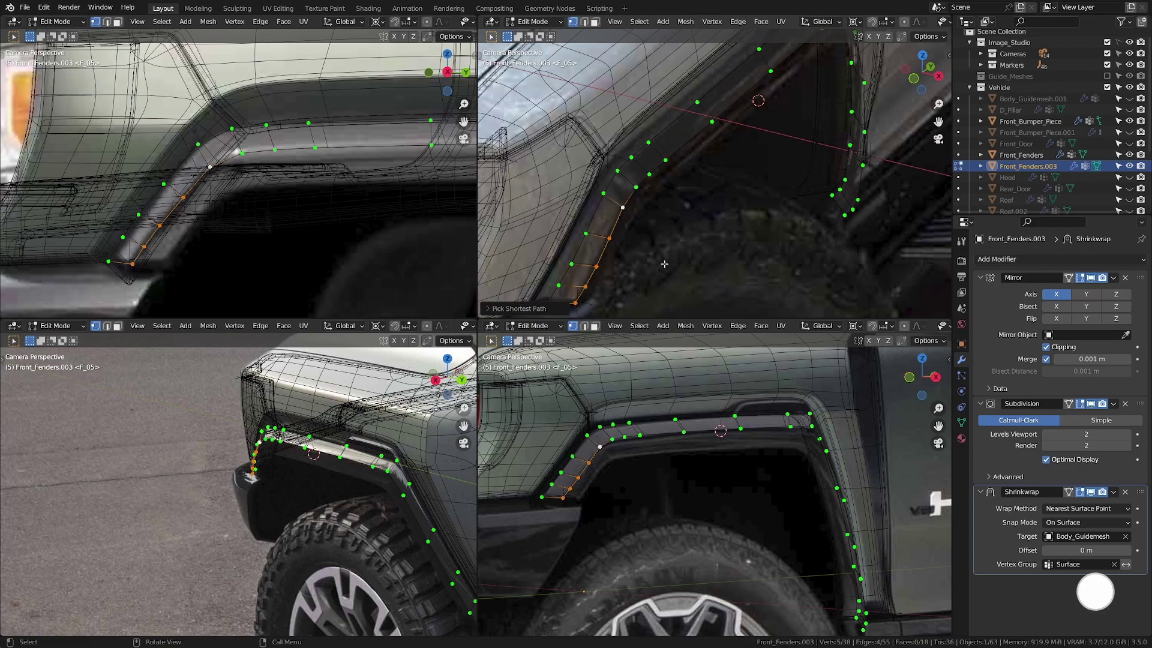
{"action": "left_click", "coordinate": [604, 271]}
{"action": "key", "text": "Tab"}
{"action": "key", "text": "KP_Decimal"}
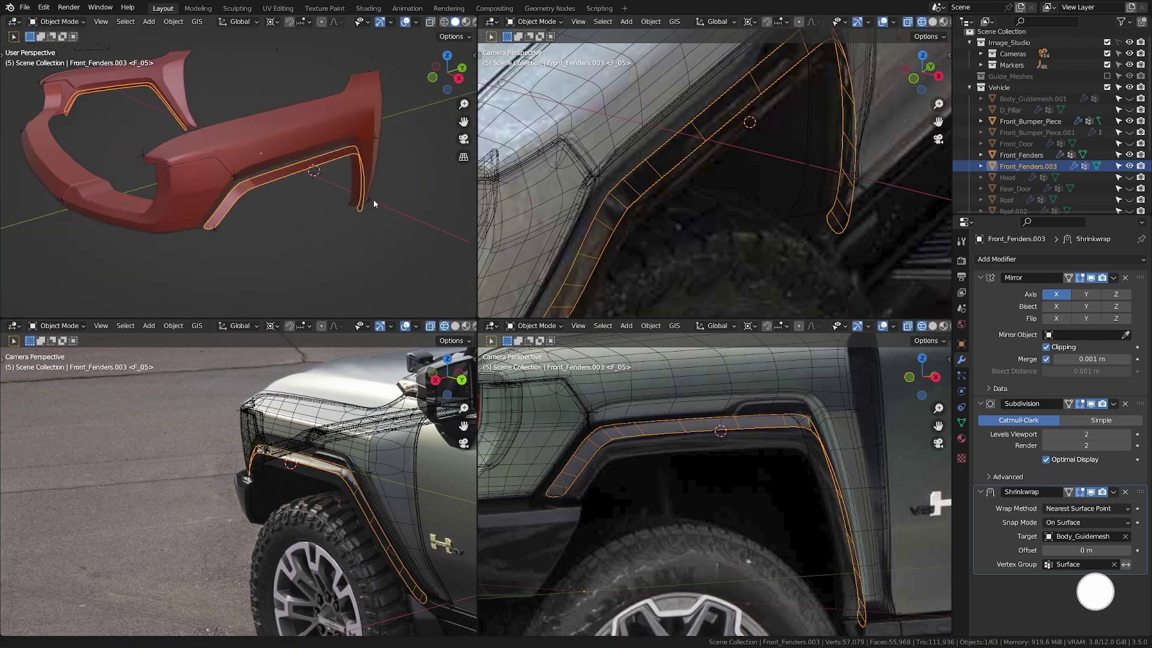
{"action": "left_click", "coordinate": [1092, 406]}
{"action": "scroll", "coordinate": [385, 268], "scroll_direction": "down", "scroll_amount": 4}
{"action": "key", "text": "Tab"}
{"action": "middle_click_drag", "start_coordinate": [386, 267], "coordinate": [252, 258]}
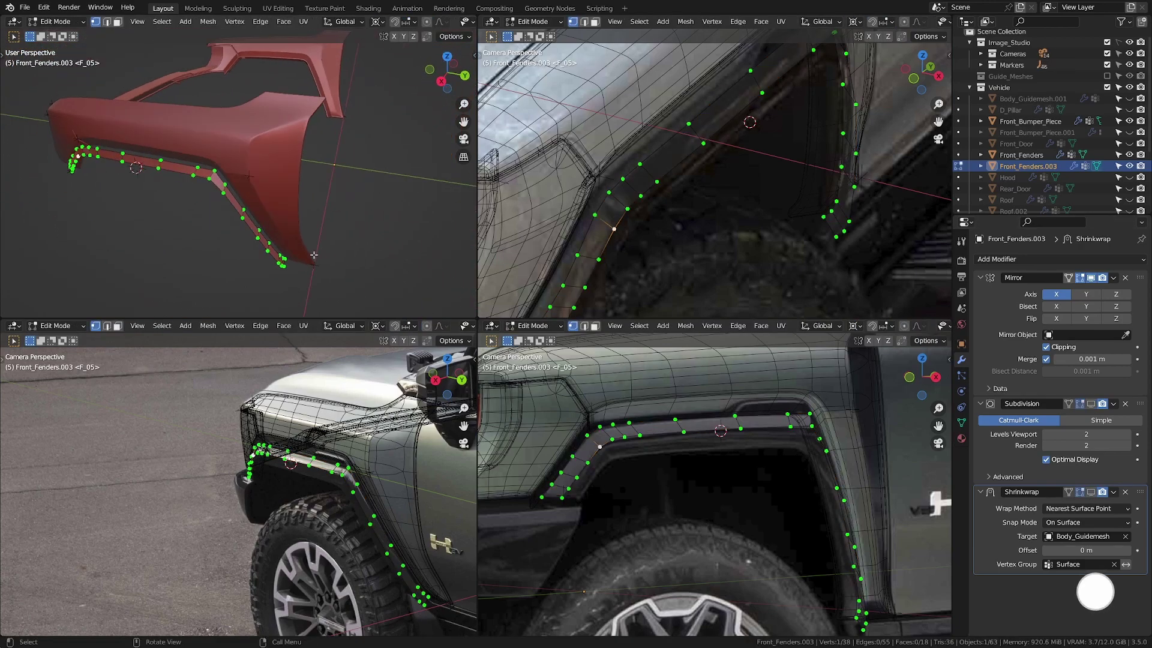
Return to the wireframe side camera view and slide the extruded edge's first two vertices below the rear corner along their edges.
{"action": "key", "text": "KP_0"}
{"action": "key", "text": "shift+z"}
{"action": "left_click", "coordinate": [241, 150]}
{"action": "key", "text": "g"}
{"action": "key", "text": "g"}
{"action": "left_click", "coordinate": [273, 166]}
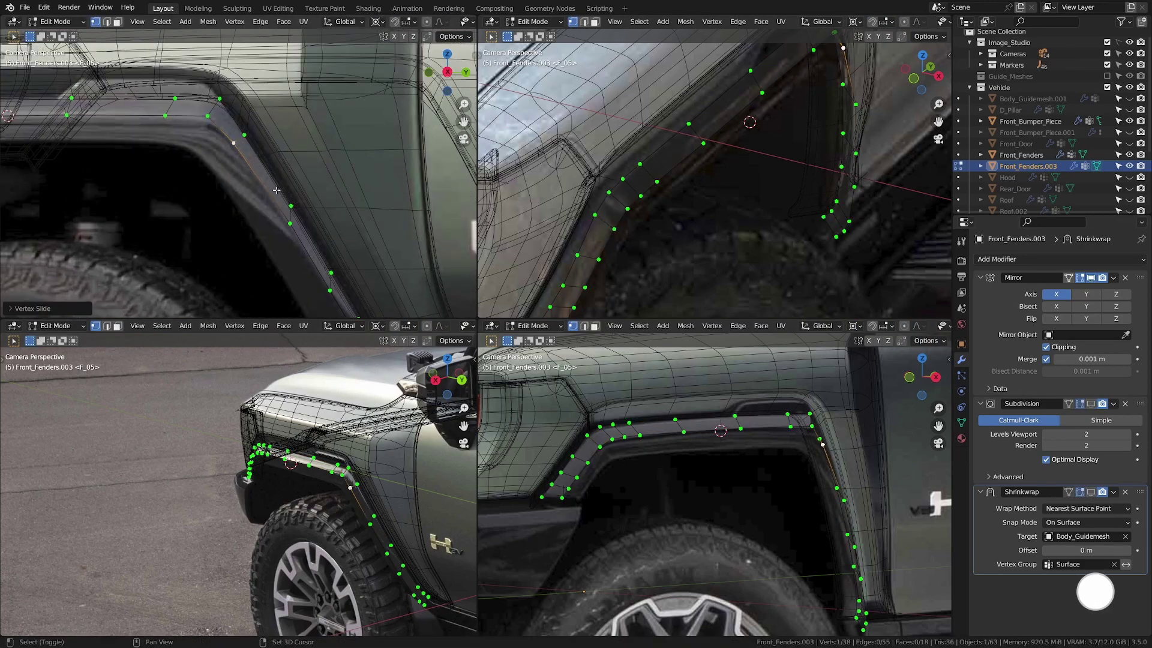
{"action": "middle_click_drag", "start_coordinate": [277, 190], "coordinate": [224, 113], "text": "shift"}
{"action": "left_click", "coordinate": [237, 146]}
{"action": "key", "text": "g"}
{"action": "key", "text": "g"}
{"action": "left_click", "coordinate": [231, 139]}
Slide the next two extruded-edge vertices on the rear slope along their edges to even out the strip.
{"action": "middle_click_drag", "start_coordinate": [273, 208], "coordinate": [226, 135], "text": "shift"}
{"action": "left_click", "coordinate": [232, 139]}
{"action": "key", "text": "g"}
{"action": "key", "text": "g"}
{"action": "left_click", "coordinate": [225, 134]}
{"action": "left_click", "coordinate": [260, 186]}
{"action": "key", "text": "g"}
{"action": "key", "text": "g"}
{"action": "left_click", "coordinate": [252, 174]}
Slide the extruded edge's last two vertices at the rear slope's lower end into line with the outer edge.
{"action": "scroll", "coordinate": [264, 192], "scroll_direction": "up", "scroll_amount": 3}
{"action": "left_click", "coordinate": [312, 264]}
{"action": "key", "text": "g"}
{"action": "key", "text": "g"}
{"action": "left_click", "coordinate": [314, 262]}
{"action": "left_click", "coordinate": [337, 297]}
{"action": "key", "text": "g"}
{"action": "key", "text": "g"}
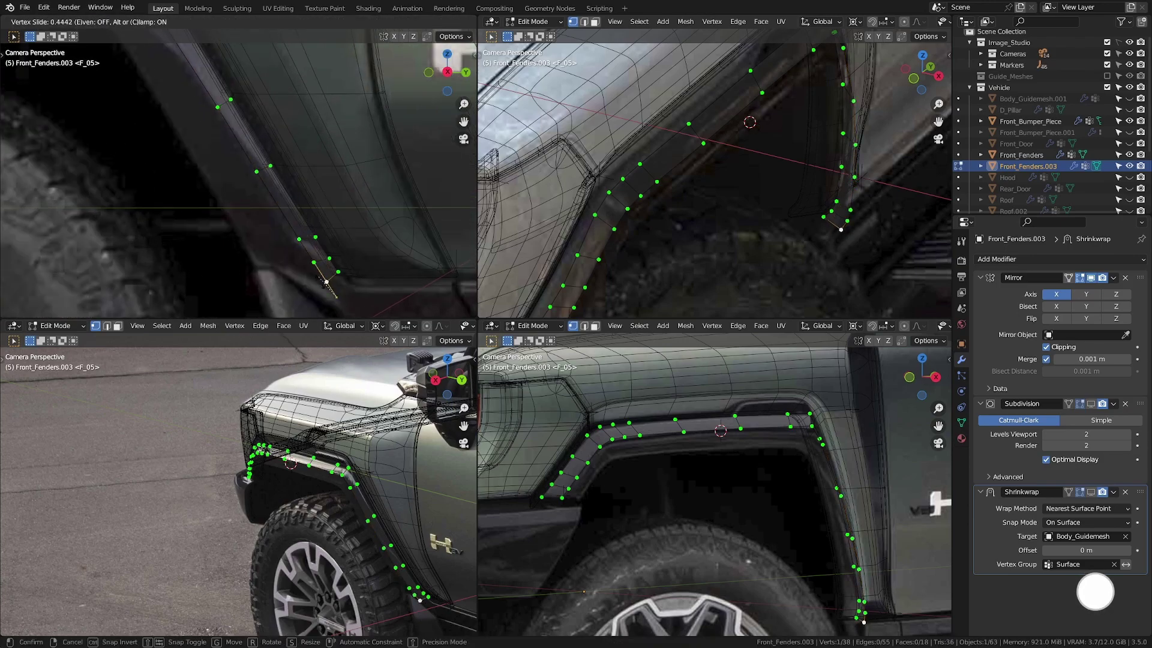
{"action": "left_click", "coordinate": [326, 281]}
Move an extruded-edge vertex on the rear slope along X to fit the front three-quarter photo of the green car.
{"action": "scroll", "coordinate": [360, 516], "scroll_direction": "up", "scroll_amount": 4}
{"action": "left_click", "coordinate": [223, 475]}
{"action": "key", "text": "g"}
{"action": "key", "text": "x"}
{"action": "left_click", "coordinate": [231, 471]}
Move the next extruded-edge vertex down the rear slope along X and select the vertices below it.
{"action": "left_click", "coordinate": [271, 506]}
{"action": "scroll", "coordinate": [273, 510], "scroll_direction": "up", "scroll_amount": 2}
{"action": "middle_click_drag", "start_coordinate": [279, 552], "coordinate": [228, 465], "text": "shift"}
{"action": "left_click", "coordinate": [218, 475]}
{"action": "key", "text": "g"}
{"action": "key", "text": "x"}
{"action": "left_click", "coordinate": [227, 472]}
{"action": "left_click", "coordinate": [247, 517]}
{"action": "left_click", "coordinate": [269, 543], "text": "ctrl"}
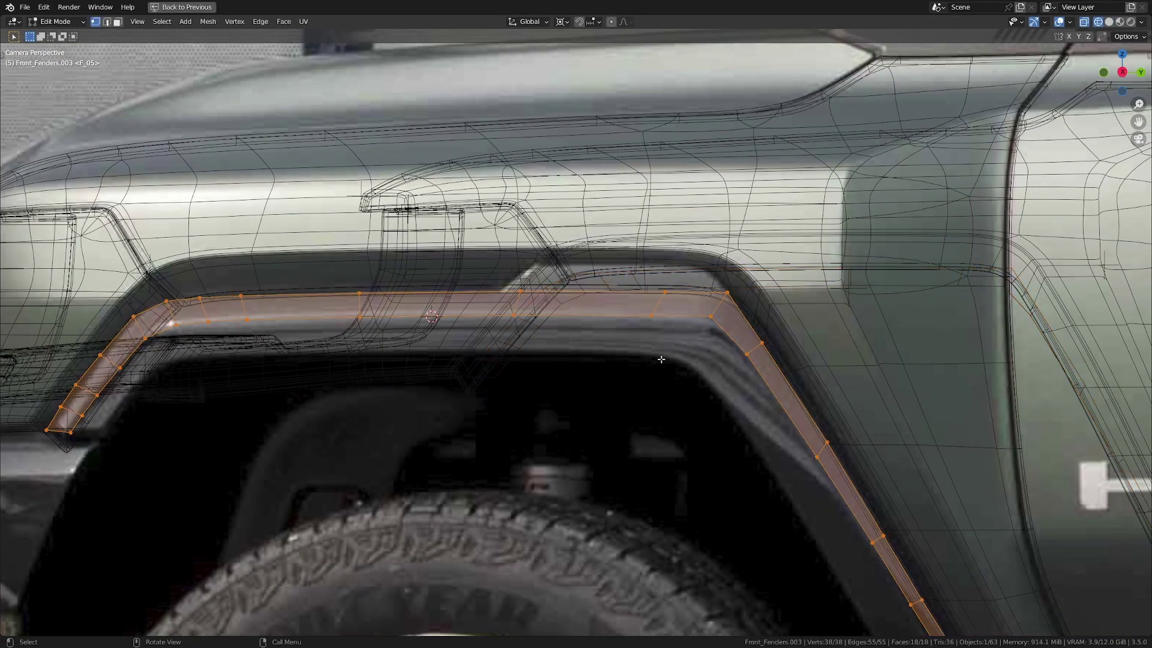
Select the strip's entire inner edge line and fill it with a single face across the wheel opening.
{"action": "key", "text": "alt+a"}
{"action": "scroll", "coordinate": [404, 335], "scroll_direction": "down", "scroll_amount": 3}
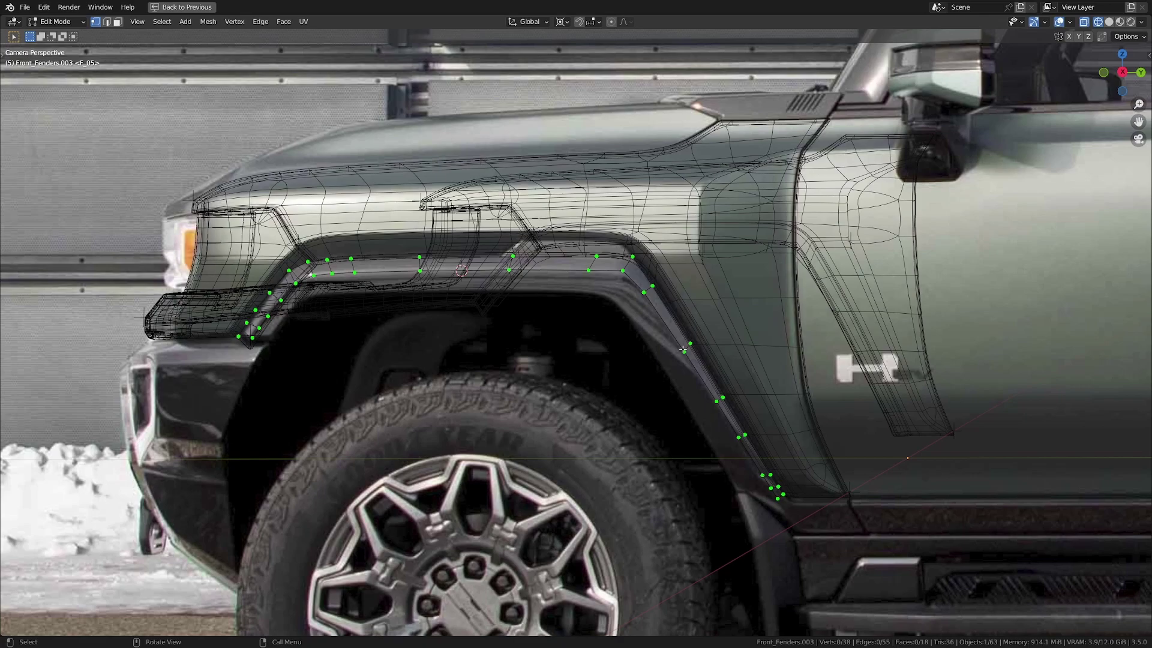
{"action": "scroll", "coordinate": [629, 347], "scroll_direction": "up", "scroll_amount": 2}
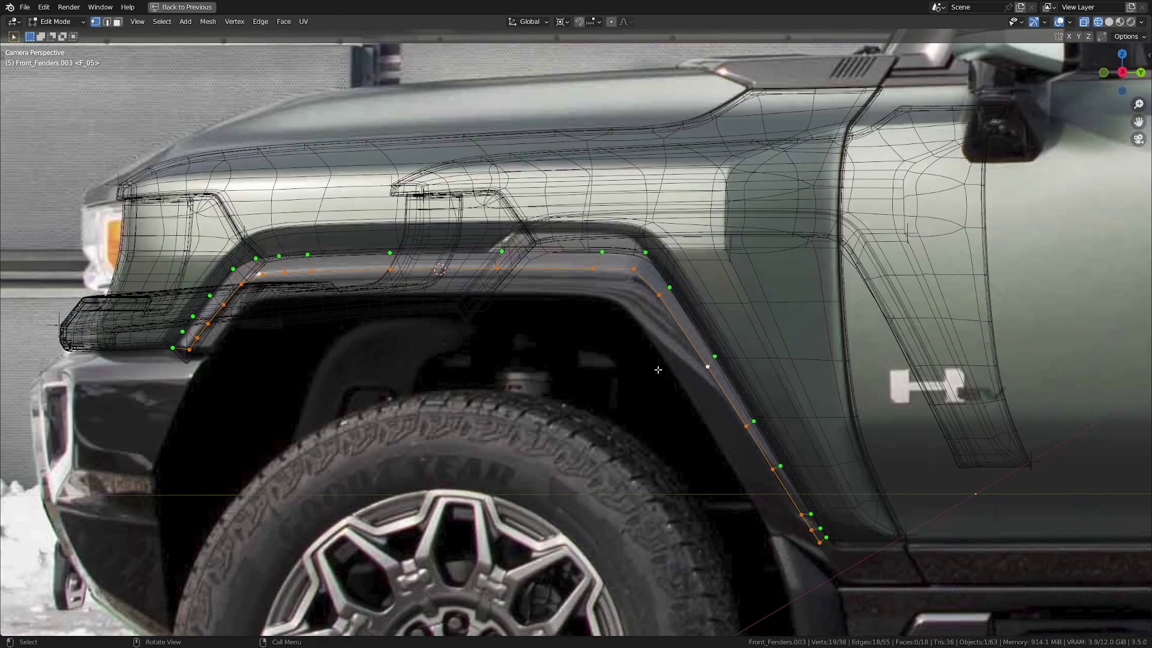
{"action": "key", "text": "f"}
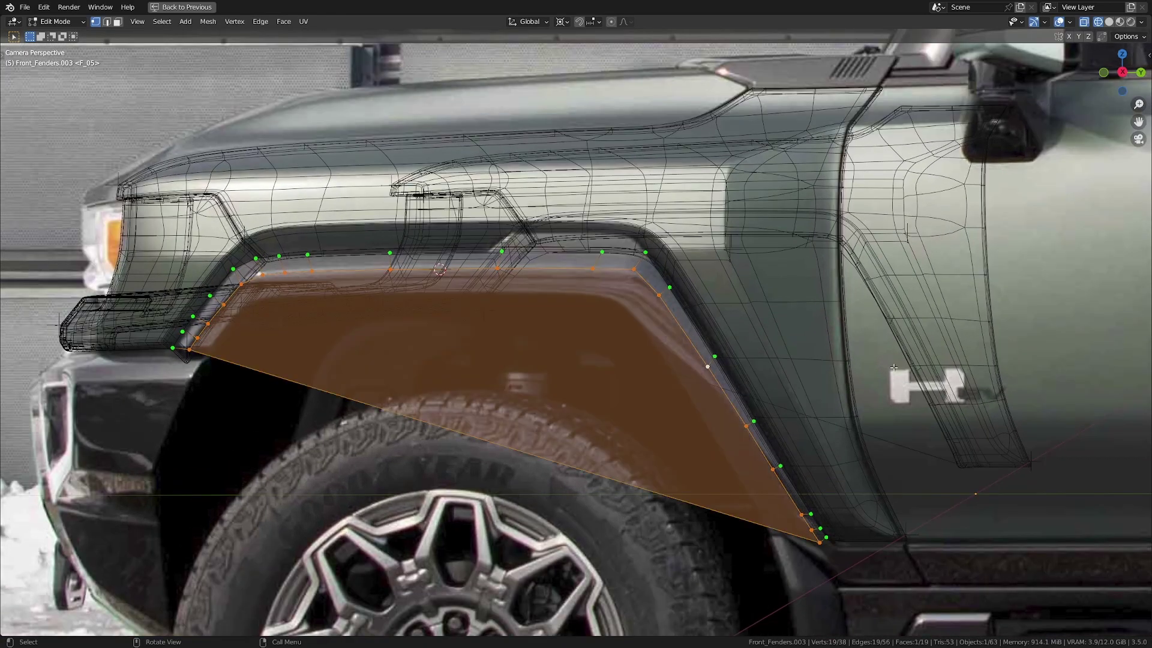
Inset the wheel-opening face about 0.15 m with Boundary off, and delete the remaining inner face.
{"action": "key", "text": "i"}
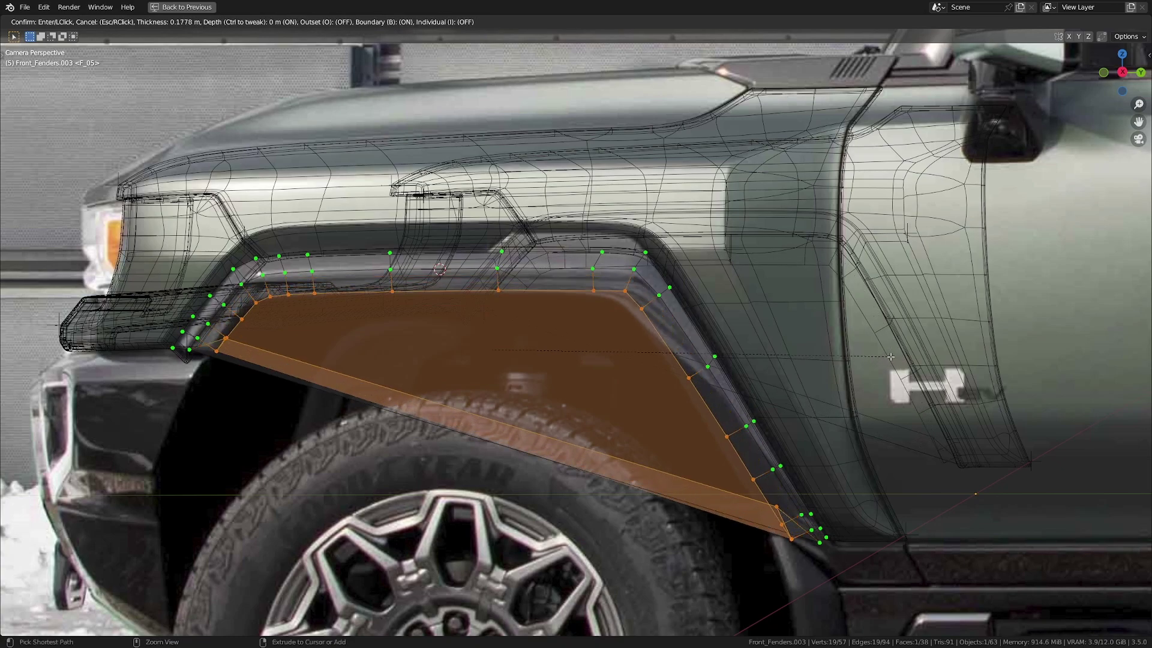
{"action": "key", "text": "b"}
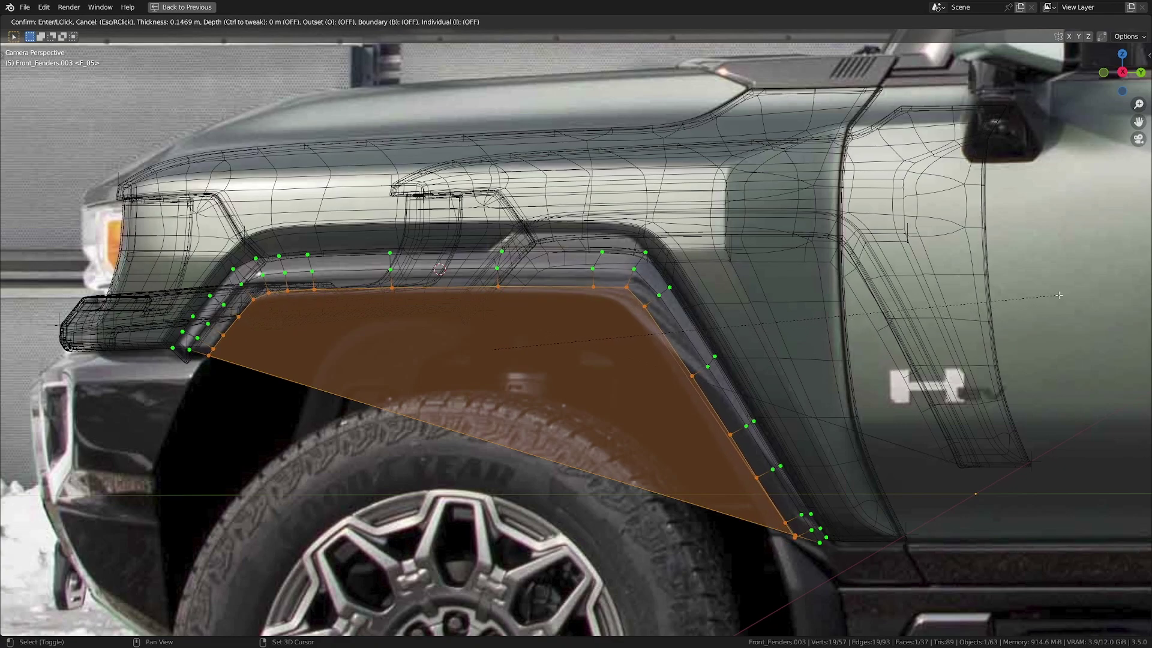
{"action": "left_click", "coordinate": [1059, 295]}
{"action": "middle_click_drag", "start_coordinate": [852, 420], "coordinate": [829, 364], "text": "shift"}
{"action": "key", "text": "x"}
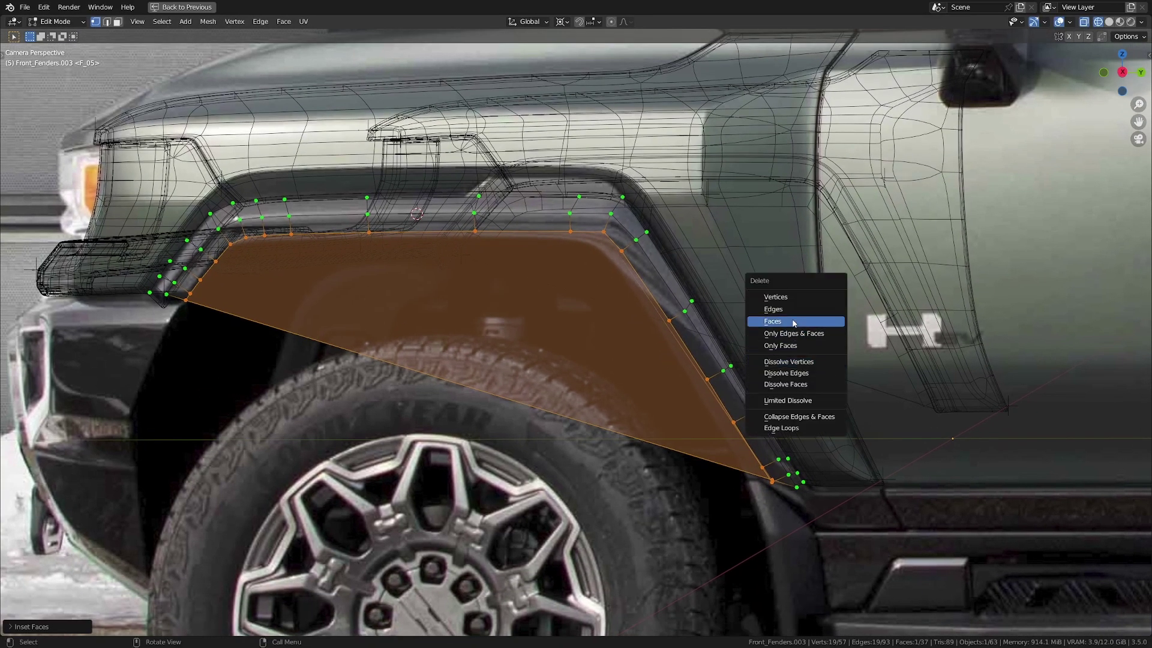
{"action": "left_click", "coordinate": [794, 323]}
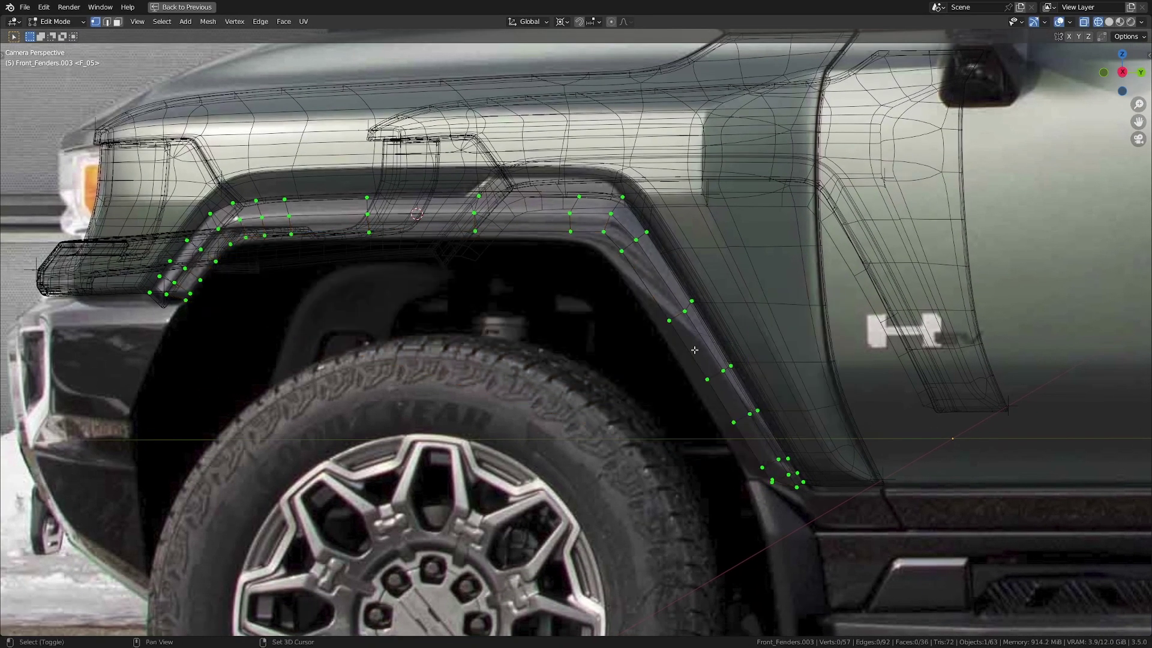
{"action": "scroll", "coordinate": [580, 392], "scroll_direction": "up", "scroll_amount": 10}
{"action": "scroll", "coordinate": [600, 393], "scroll_direction": "down", "scroll_amount": 5}
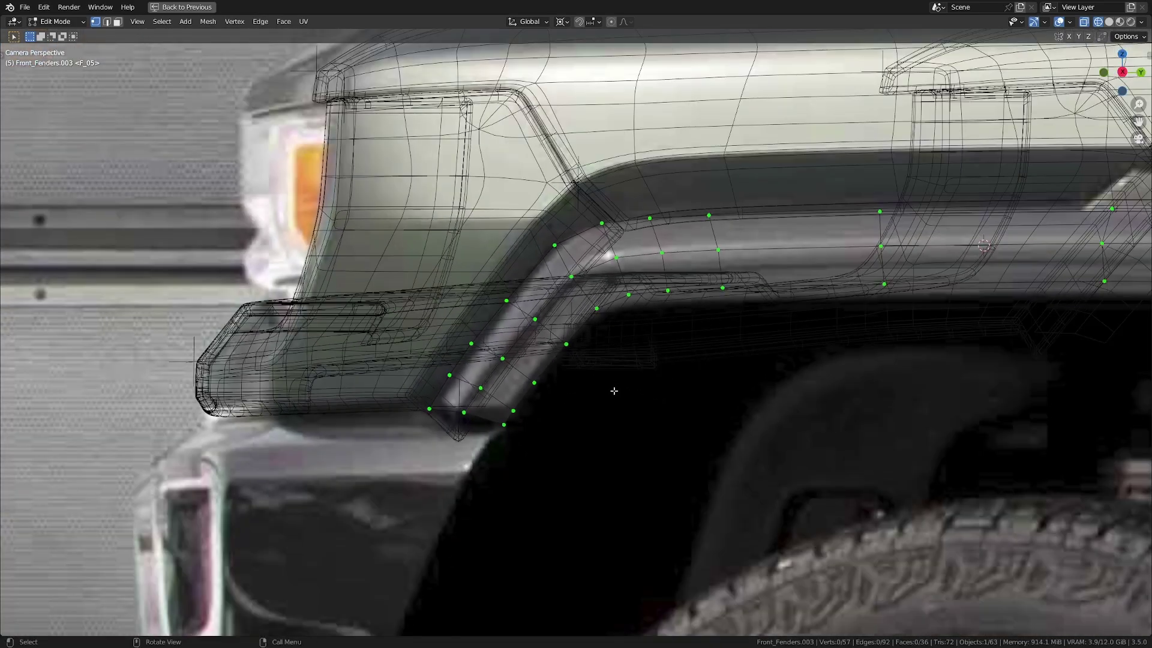
Slide the vertices at the lower front end of the wheel-arch strip's inner line onto the trim edge in the side photo.
{"action": "scroll", "coordinate": [693, 252], "scroll_direction": "down", "scroll_amount": 3}
{"action": "scroll", "coordinate": [510, 408], "scroll_direction": "up", "scroll_amount": 9}
{"action": "left_click", "coordinate": [513, 410]}
{"action": "key", "text": "g"}
{"action": "key", "text": "g"}
{"action": "key", "text": "g"}
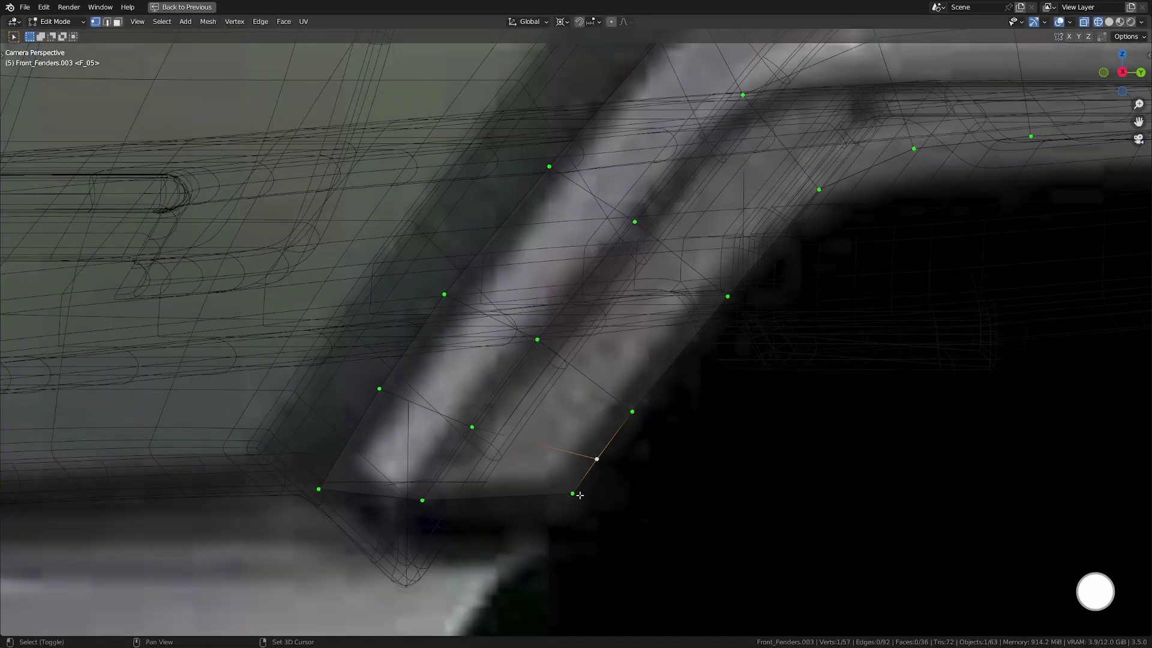
{"action": "left_click", "coordinate": [573, 493], "text": "shift"}
{"action": "scroll", "coordinate": [564, 524], "scroll_direction": "down", "scroll_amount": 2}
{"action": "scroll", "coordinate": [613, 399], "scroll_direction": "down", "scroll_amount": 2}
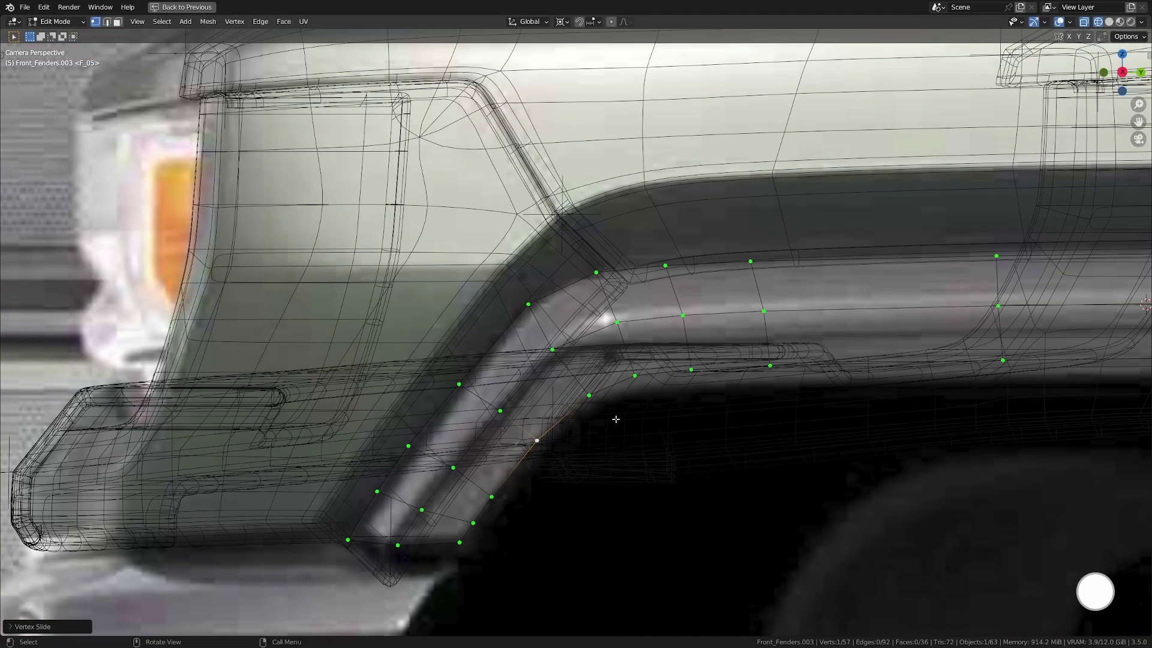
Slide the inner-line vertices around the front upper corner along their cross edges to match the side photo.
{"action": "left_click", "coordinate": [650, 392]}
{"action": "left_click", "coordinate": [682, 397]}
{"action": "key", "text": "g"}
{"action": "key", "text": "g"}
{"action": "left_click", "coordinate": [683, 414]}
{"action": "middle_click_drag", "start_coordinate": [774, 414], "coordinate": [604, 446], "text": "shift"}
{"action": "left_click", "coordinate": [627, 418]}
{"action": "key", "text": "g"}
{"action": "key", "text": "g"}
{"action": "left_click", "coordinate": [633, 435]}
Slide the inner-line vertices along the arch's straight upper section to the photo's lower trim edge.
{"action": "middle_click_drag", "start_coordinate": [773, 432], "coordinate": [456, 429], "text": "shift"}
{"action": "scroll", "coordinate": [474, 426], "scroll_direction": "down", "scroll_amount": 1}
{"action": "left_click", "coordinate": [526, 394]}
{"action": "key", "text": "g"}
{"action": "key", "text": "g"}
{"action": "left_click", "coordinate": [781, 393]}
{"action": "key", "text": "g"}
{"action": "key", "text": "g"}
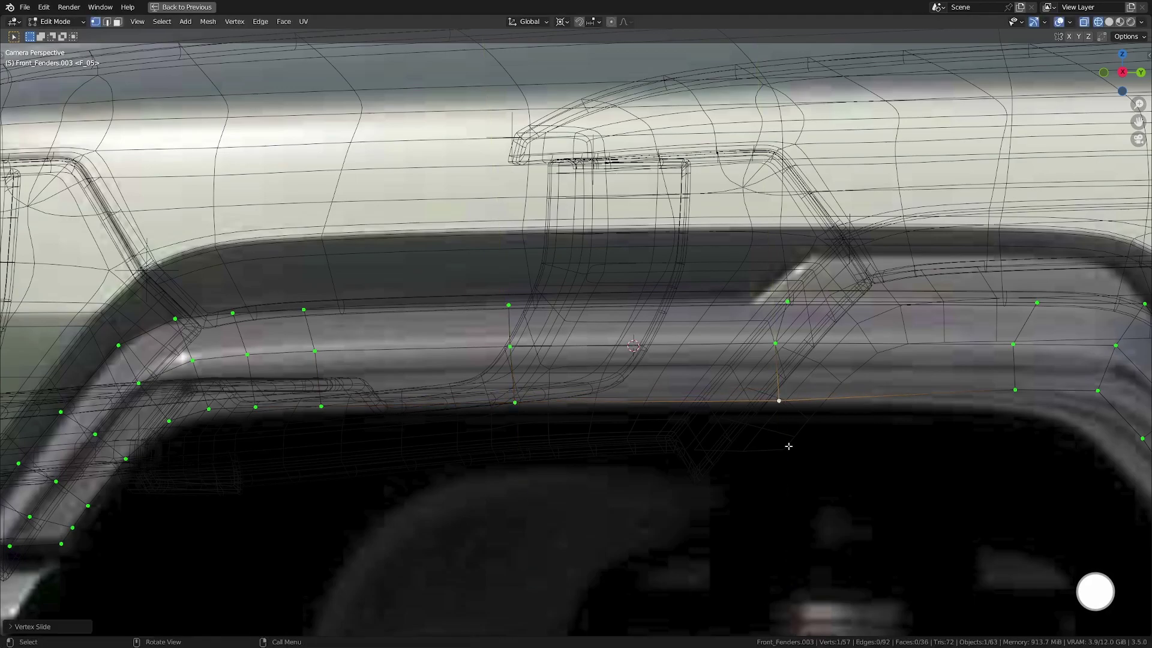
{"action": "middle_click_drag", "start_coordinate": [787, 448], "coordinate": [466, 450], "text": "shift"}
{"action": "left_click", "coordinate": [705, 401]}
{"action": "left_click", "coordinate": [702, 428]}
{"action": "middle_click_drag", "start_coordinate": [375, 425], "coordinate": [625, 418], "text": "shift"}
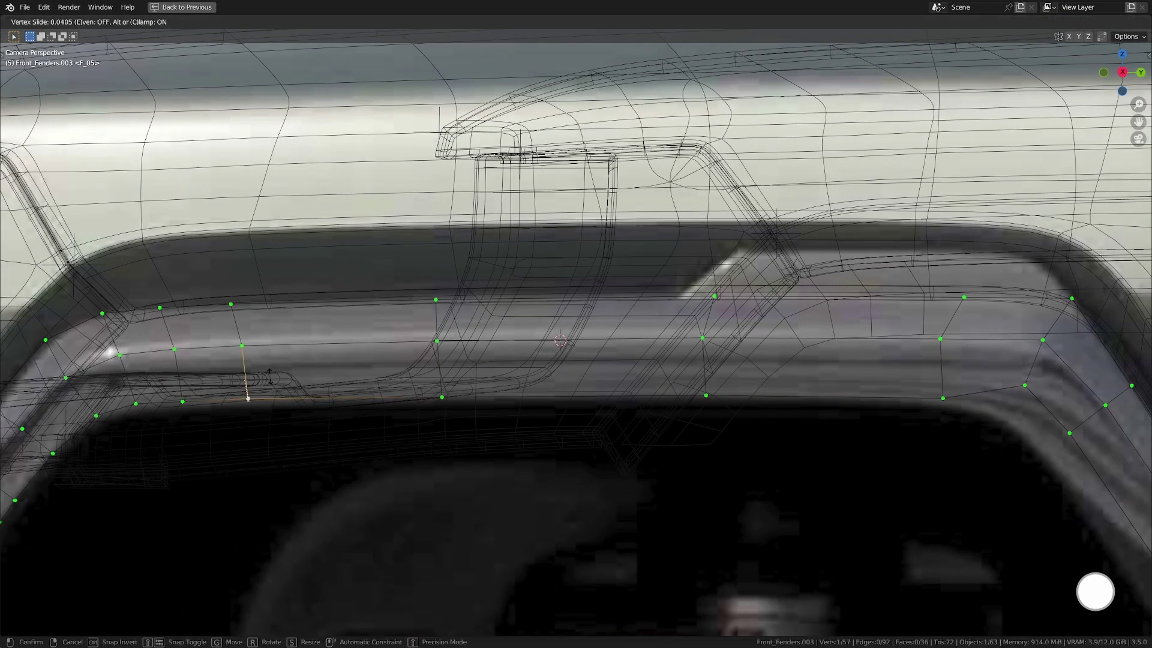
{"action": "left_click", "coordinate": [190, 398]}
Slide the two inner-line vertices at the rear upper corner along their cross edges to match the side photo.
{"action": "middle_click_drag", "start_coordinate": [1014, 408], "coordinate": [446, 402], "text": "shift"}
{"action": "left_click", "coordinate": [456, 380]}
{"action": "key", "text": "g"}
{"action": "key", "text": "g"}
{"action": "left_click", "coordinate": [444, 414]}
{"action": "left_click", "coordinate": [501, 427]}
{"action": "key", "text": "g"}
{"action": "key", "text": "g"}
{"action": "left_click", "coordinate": [474, 448]}
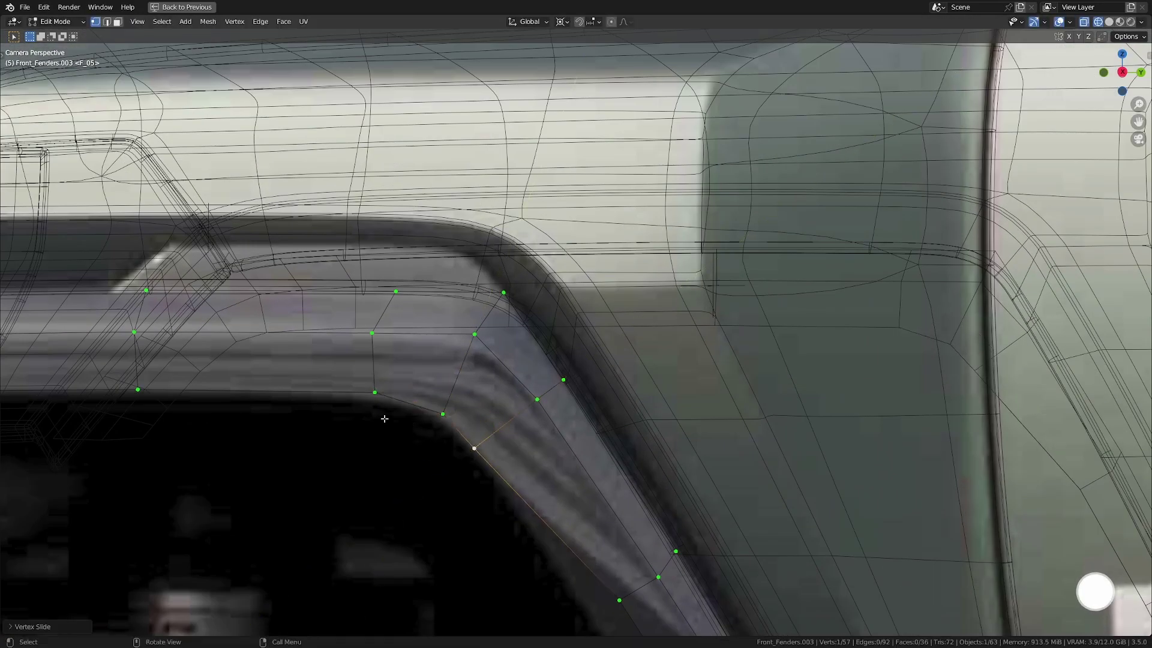
Slide the inner-line vertices down the rear slope along their cross edges to the trim edge in the side photo.
{"action": "left_click", "coordinate": [461, 409]}
{"action": "middle_click_drag", "start_coordinate": [621, 570], "coordinate": [473, 425], "text": "shift"}
{"action": "left_click", "coordinate": [466, 410]}
{"action": "key", "text": "g"}
{"action": "key", "text": "g"}
{"action": "left_click", "coordinate": [443, 423]}
{"action": "left_click", "coordinate": [484, 406]}
{"action": "key", "text": "g"}
{"action": "key", "text": "g"}
{"action": "left_click", "coordinate": [528, 481]}
Slide the inner-line vertex near the rear lower tip along its cross edge to the trim corner in the photo.
{"action": "left_click", "coordinate": [433, 506]}
{"action": "middle_click_drag", "start_coordinate": [557, 567], "coordinate": [458, 394], "text": "shift"}
{"action": "scroll", "coordinate": [458, 394], "scroll_direction": "up", "scroll_amount": 1}
{"action": "left_click", "coordinate": [458, 394]}
{"action": "key", "text": "g"}
{"action": "key", "text": "g"}
{"action": "left_click", "coordinate": [424, 413]}
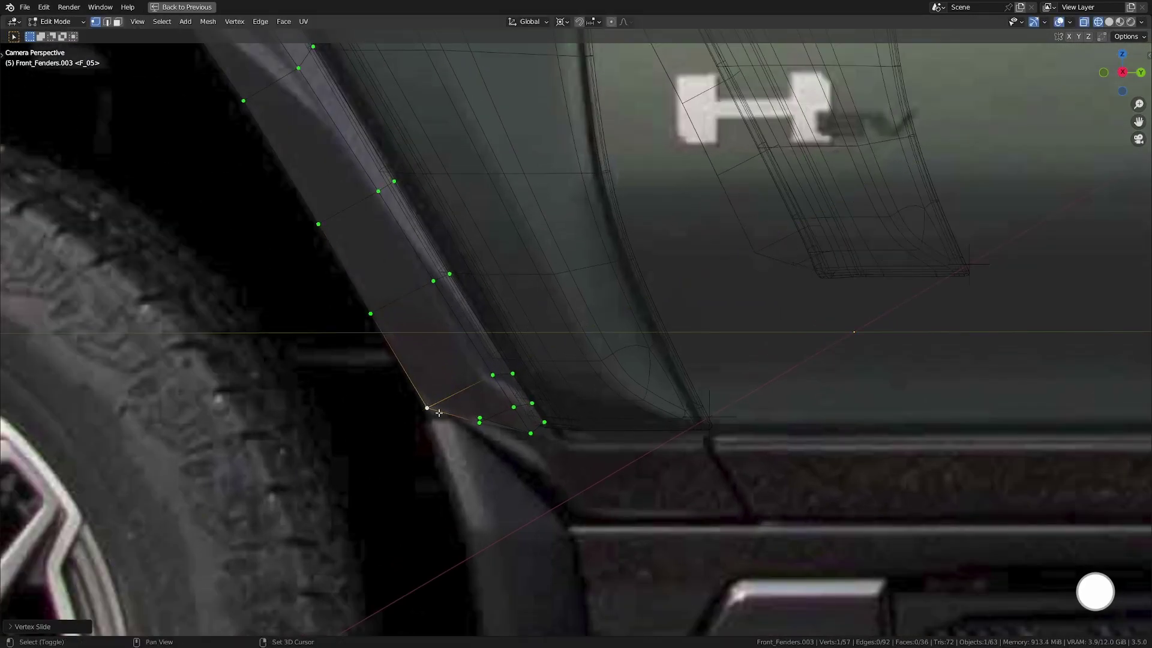
{"action": "scroll", "coordinate": [439, 455], "scroll_direction": "up", "scroll_amount": 2}
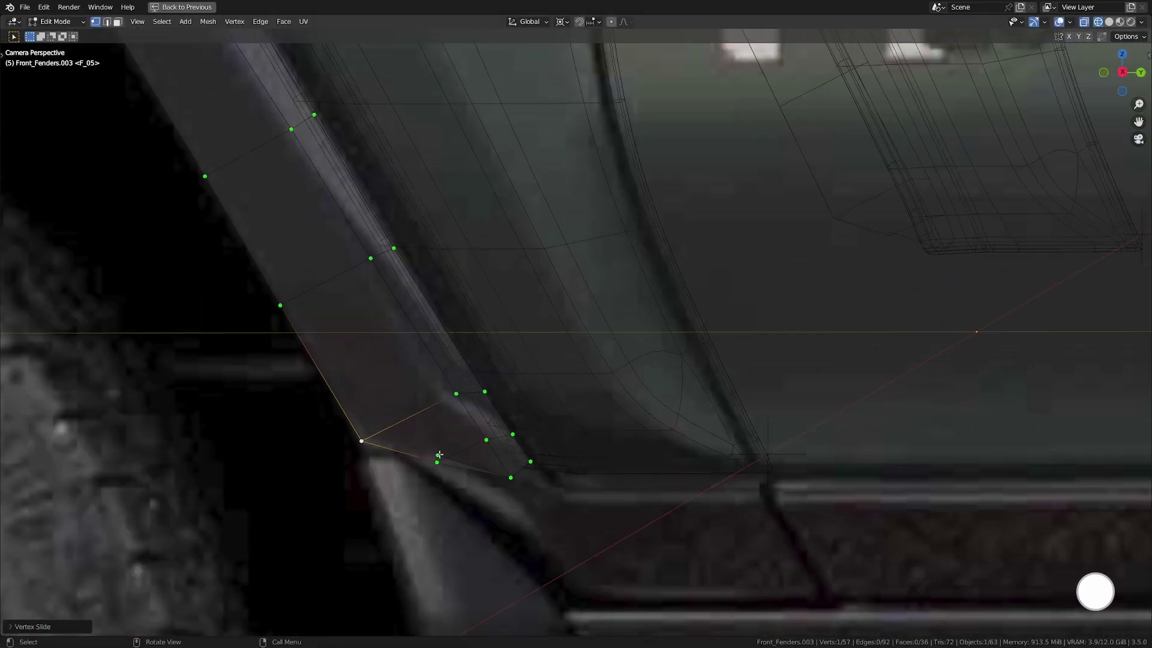
{"action": "left_click", "coordinate": [441, 529]}
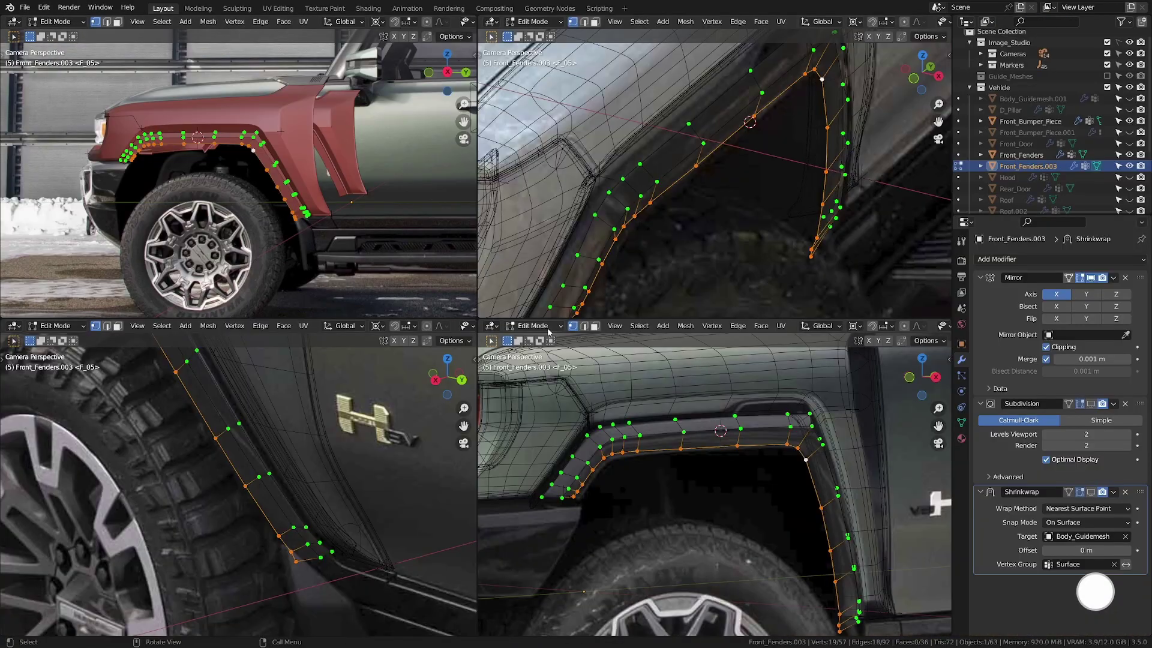
Move the entire selected inner line along X to fit the trim in the other reference photos.
{"action": "middle_click_drag", "start_coordinate": [582, 309], "coordinate": [645, 241], "text": "shift"}
{"action": "scroll", "coordinate": [646, 246], "scroll_direction": "up", "scroll_amount": 1}
{"action": "key", "text": "g"}
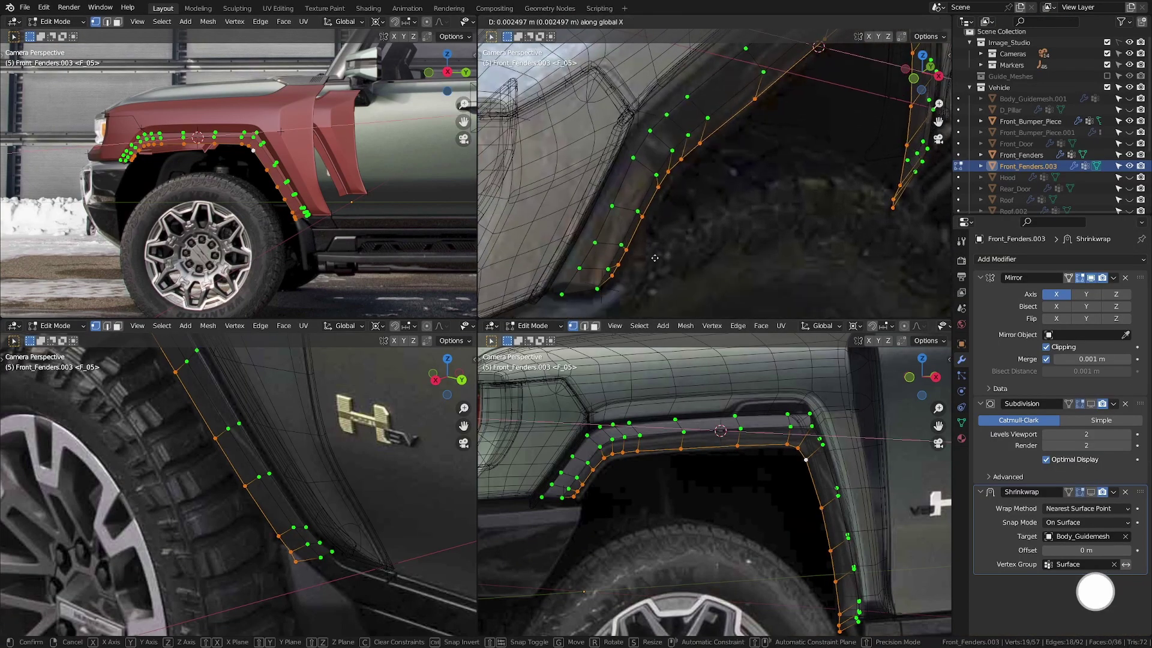
{"action": "key", "text": "x"}
{"action": "left_click", "coordinate": [660, 255]}
{"action": "middle_click_drag", "start_coordinate": [823, 144], "coordinate": [697, 229], "text": "shift"}
{"action": "middle_click_drag", "start_coordinate": [673, 488], "coordinate": [701, 479], "text": "shift"}
{"action": "scroll", "coordinate": [701, 479], "scroll_direction": "up", "scroll_amount": 3}
{"action": "middle_click_drag", "start_coordinate": [78, 351], "coordinate": [297, 504], "text": "shift"}
{"action": "scroll", "coordinate": [297, 504], "scroll_direction": "up", "scroll_amount": 3}
{"action": "key", "text": "g"}
{"action": "key", "text": "x"}
{"action": "left_click", "coordinate": [296, 506]}
Select the inner line's vertices along the front slope and scale them along X to fit the front photo.
{"action": "middle_click_drag", "start_coordinate": [152, 469], "coordinate": [352, 540], "text": "shift"}
{"action": "scroll", "coordinate": [352, 540], "scroll_direction": "up", "scroll_amount": 2}
{"action": "left_click", "coordinate": [276, 522]}
{"action": "left_click", "coordinate": [318, 434], "text": "ctrl"}
{"action": "key", "text": "s"}
{"action": "key", "text": "x"}
{"action": "left_click", "coordinate": [85, 517]}
View the trim freely in perspective and move the inner-line vertex near the front upper corner along X.
{"action": "middle_click_drag", "start_coordinate": [274, 538], "coordinate": [224, 452]}
{"action": "key", "text": "KP_0"}
{"action": "middle_click_drag", "start_coordinate": [138, 207], "coordinate": [222, 207]}
{"action": "scroll", "coordinate": [240, 207], "scroll_direction": "up", "scroll_amount": 5}
{"action": "middle_click_drag", "start_coordinate": [240, 207], "coordinate": [288, 280], "text": "shift"}
{"action": "scroll", "coordinate": [288, 280], "scroll_direction": "up", "scroll_amount": 2}
{"action": "left_click", "coordinate": [295, 94]}
{"action": "key", "text": "g"}
{"action": "key", "text": "x"}
{"action": "left_click", "coordinate": [252, 468]}
Move the next inner-line vertex down the front slope along X.
{"action": "left_click", "coordinate": [272, 118]}
{"action": "key", "text": "g"}
{"action": "key", "text": "x"}
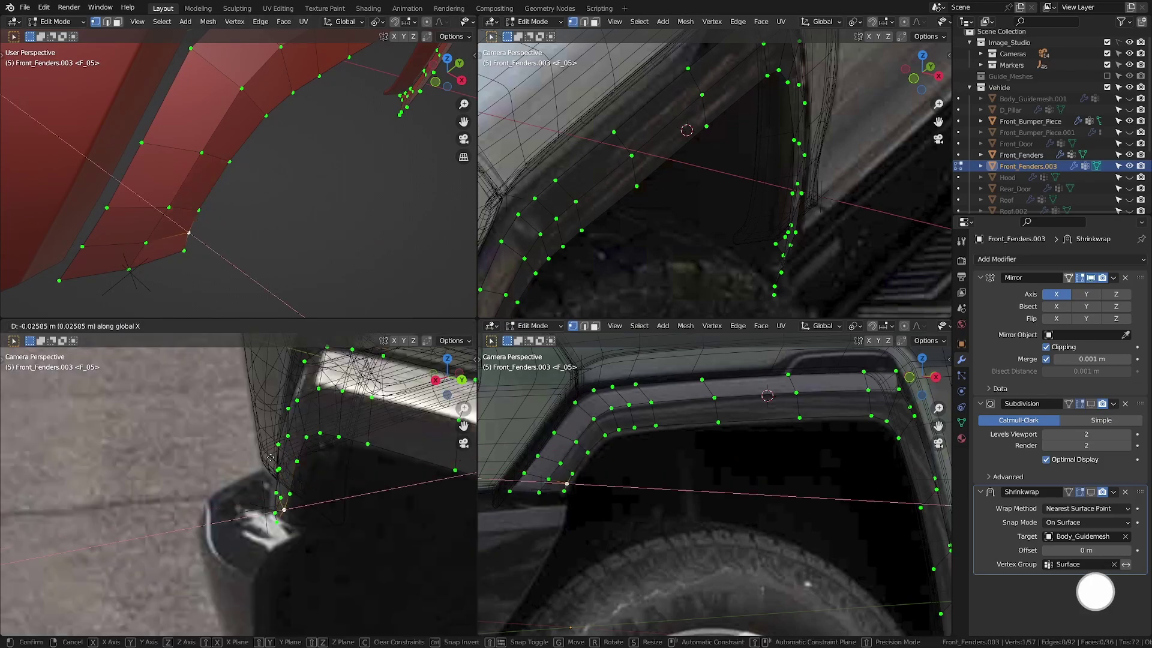
{"action": "left_click", "coordinate": [307, 437]}
Move the lowest inner-line vertex at the front end along X to fit the front photo.
{"action": "left_click", "coordinate": [277, 522]}
{"action": "key", "text": "g"}
{"action": "key", "text": "x"}
{"action": "left_click", "coordinate": [284, 521]}
{"action": "middle_click_drag", "start_coordinate": [254, 225], "coordinate": [313, 189]}
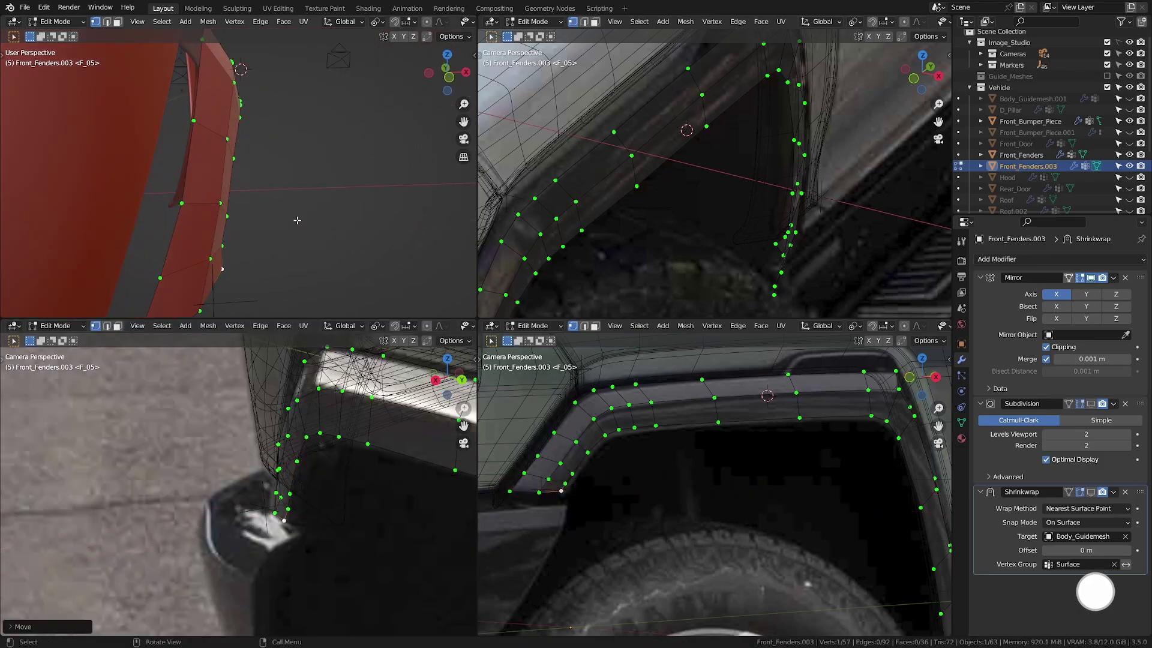
{"action": "key", "text": "g"}
{"action": "key", "text": "x"}
{"action": "left_click", "coordinate": [286, 521]}
Move the two inner-line vertices above the front end along X to even out the strip's curve.
{"action": "left_click", "coordinate": [222, 246]}
{"action": "key", "text": "g"}
{"action": "key", "text": "x"}
{"action": "left_click", "coordinate": [227, 246]}
{"action": "left_click", "coordinate": [227, 217]}
{"action": "key", "text": "g"}
{"action": "key", "text": "x"}
{"action": "left_click", "coordinate": [230, 216]}
Move the inner-line vertex at the rear upper corner along X to smooth the strip.
{"action": "left_click", "coordinate": [249, 214]}
{"action": "mouse_move", "coordinate": [249, 214]}
{"action": "middle_mouse_down"}
{"action": "mouse_move", "coordinate": [247, 247]}
{"action": "mouse_move", "coordinate": [275, 223]}
{"action": "mouse_move", "coordinate": [258, 239]}
{"action": "mouse_move", "coordinate": [223, 219]}
{"action": "mouse_move", "coordinate": [230, 211]}
{"action": "middle_mouse_up"}
{"action": "scroll", "coordinate": [247, 247], "scroll_direction": "down", "scroll_amount": 4}
{"action": "key", "text": "Tab"}
{"action": "key", "text": "Tab"}
{"action": "left_click", "coordinate": [233, 157]}
{"action": "key", "text": "g"}
{"action": "key", "text": "x"}
{"action": "left_click", "coordinate": [236, 157]}
Move the vertex at the strip's rear lower tip along X and inspect the whole strip.
{"action": "middle_click_drag", "start_coordinate": [236, 158], "coordinate": [262, 219]}
{"action": "scroll", "coordinate": [252, 180], "scroll_direction": "down", "scroll_amount": 3}
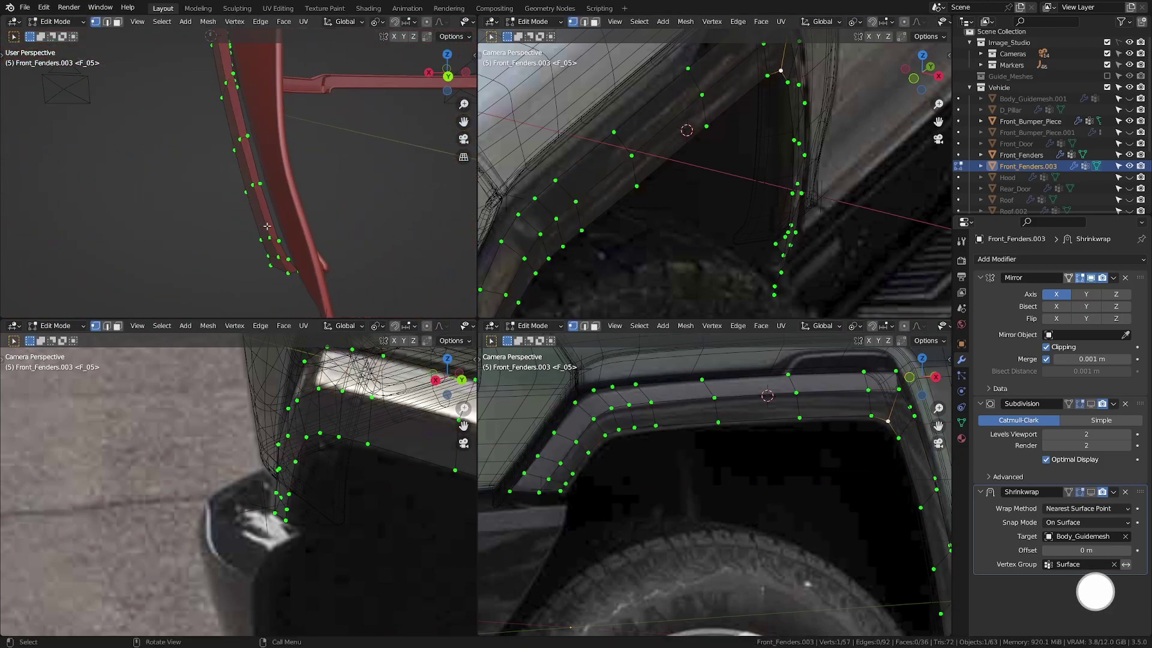
{"action": "left_click", "coordinate": [289, 274]}
{"action": "key", "text": "g"}
{"action": "key", "text": "x"}
{"action": "left_click", "coordinate": [291, 274]}
{"action": "key", "text": "a"}
{"action": "middle_click_drag", "start_coordinate": [292, 273], "coordinate": [270, 240]}
{"action": "scroll", "coordinate": [256, 260], "scroll_direction": "down", "scroll_amount": 3}
{"action": "key", "text": "alt+a"}
Select the inner line from the rear upper corner to the lower tip and edge-slide it.
{"action": "scroll", "coordinate": [268, 231], "scroll_direction": "up", "scroll_amount": 1}
{"action": "left_click", "coordinate": [259, 161]}
{"action": "left_click", "coordinate": [348, 289], "text": "ctrl"}
{"action": "scroll", "coordinate": [375, 232], "scroll_direction": "up", "scroll_amount": 1}
{"action": "key", "text": "g"}
{"action": "key", "text": "g"}
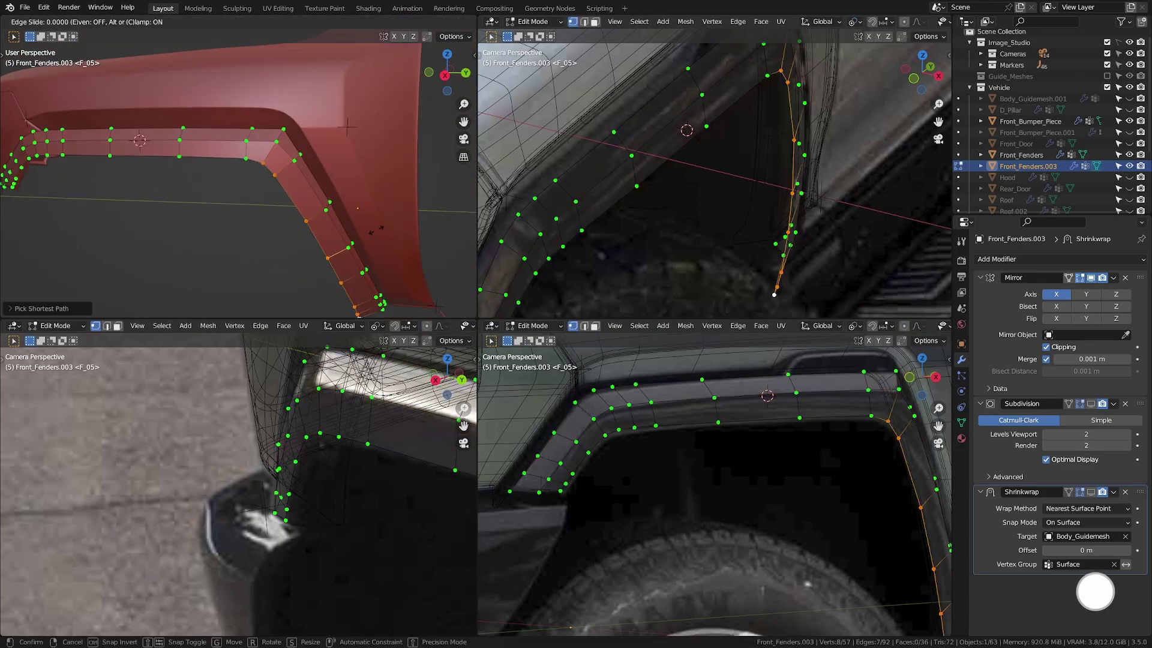
{"action": "scroll", "coordinate": [369, 235], "scroll_direction": "down", "scroll_amount": 4}
{"action": "middle_click_drag", "start_coordinate": [370, 235], "coordinate": [345, 225]}
{"action": "key", "text": "alt+a"}
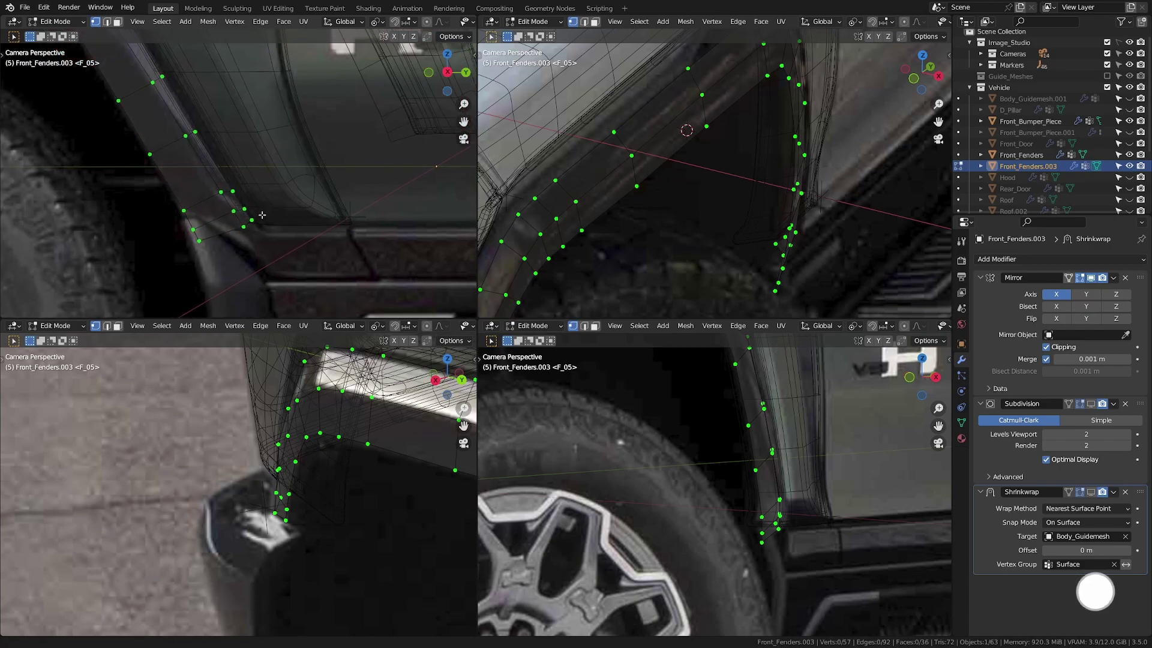
Dissolve the extra cross edge loop near the strip's rear lower end.
{"action": "scroll", "coordinate": [240, 174], "scroll_direction": "up", "scroll_amount": 3}
{"action": "middle_click_drag", "start_coordinate": [248, 215], "coordinate": [288, 253], "text": "shift"}
{"action": "left_click", "coordinate": [287, 254], "text": "alt"}
{"action": "key", "text": "x"}
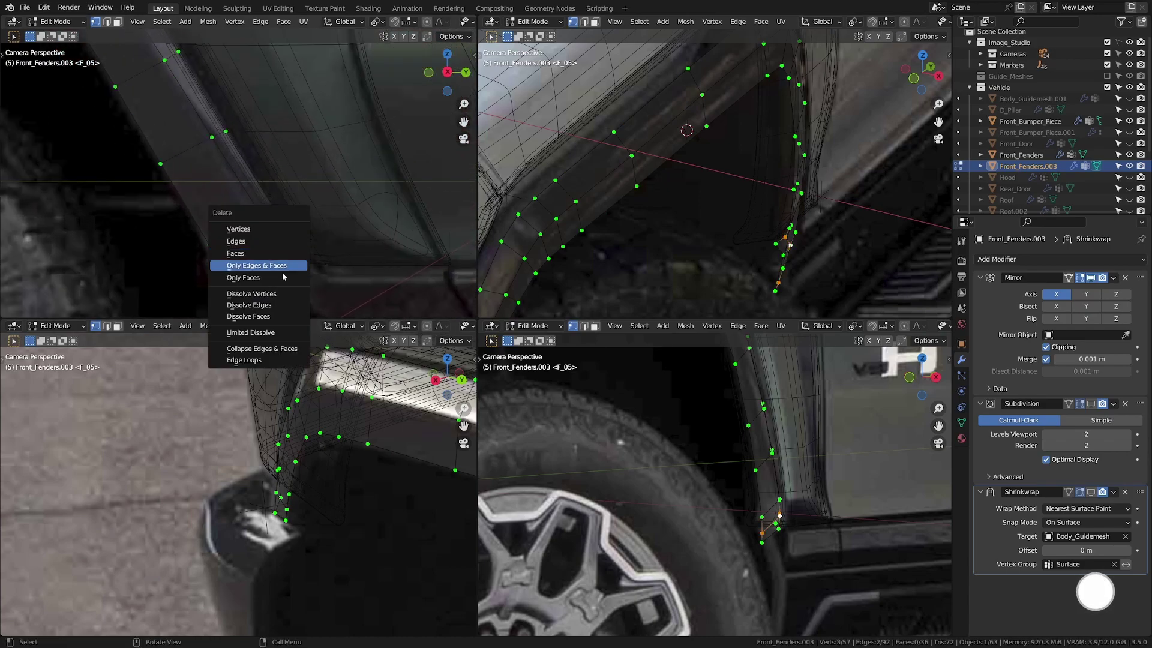
{"action": "left_click", "coordinate": [288, 305]}
Slide the remaining cross edge loop above the rear lower end to even out the spacing.
{"action": "left_click", "coordinate": [288, 275], "text": "alt"}
{"action": "key", "text": "g"}
{"action": "key", "text": "g"}
{"action": "left_click", "coordinate": [300, 273]}
{"action": "scroll", "coordinate": [296, 240], "scroll_direction": "down", "scroll_amount": 1}
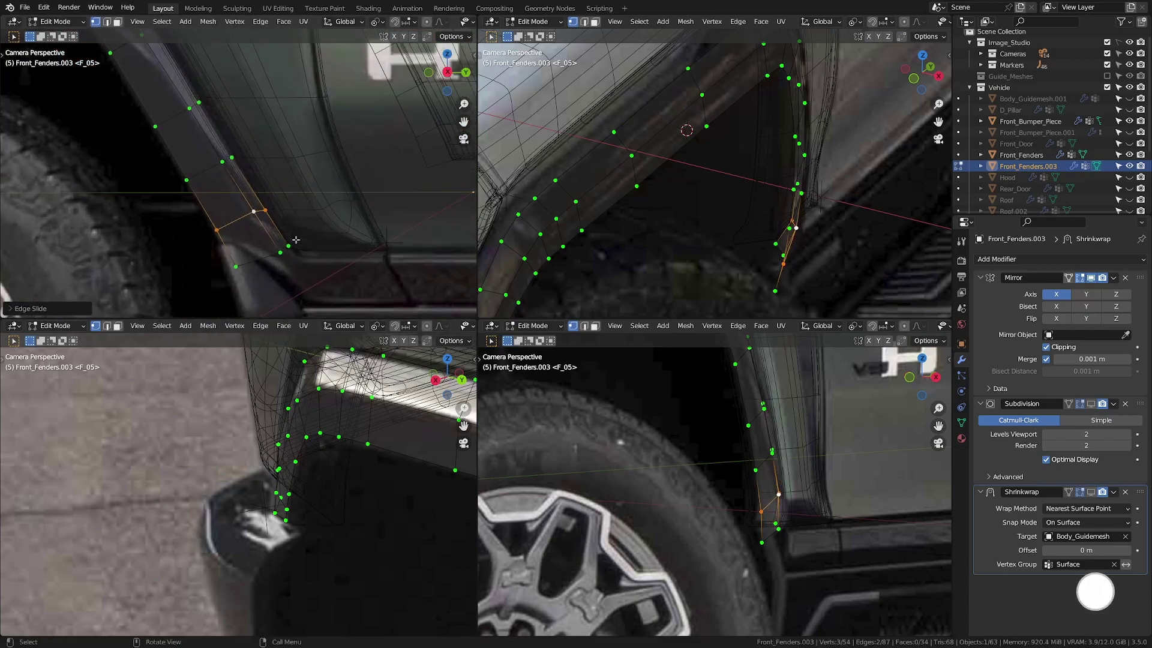
Edge-slide the cross edge loops along the strip's rear leg one after another to even out their spacing.
{"action": "scroll", "coordinate": [276, 210], "scroll_direction": "up", "scroll_amount": 3}
{"action": "left_click", "coordinate": [249, 225], "text": "alt"}
{"action": "key", "text": "g"}
{"action": "key", "text": "g"}
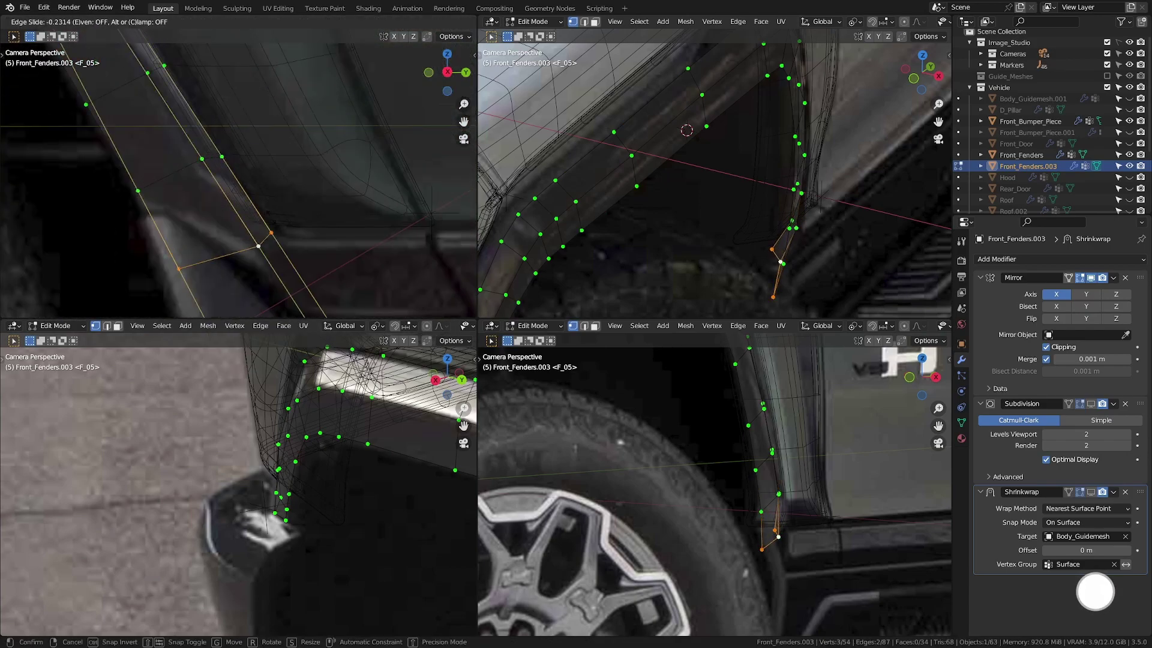
{"action": "left_click", "coordinate": [258, 246]}
{"action": "left_click", "coordinate": [172, 217]}
{"action": "key", "text": "g"}
{"action": "key", "text": "g"}
{"action": "left_click", "coordinate": [207, 269]}
{"action": "key", "text": "b"}
{"action": "key", "text": "g"}
{"action": "key", "text": "g"}
{"action": "left_click", "coordinate": [270, 185]}
Select the trim's upper edge loop next to the fender and extrude it along X.
{"action": "scroll", "coordinate": [384, 240], "scroll_direction": "down", "scroll_amount": 8}
{"action": "middle_click_drag", "start_coordinate": [408, 264], "coordinate": [324, 207], "text": "shift"}
{"action": "left_click", "coordinate": [311, 206]}
{"action": "middle_click_drag", "start_coordinate": [728, 270], "coordinate": [567, 170], "text": "shift"}
{"action": "middle_click_drag", "start_coordinate": [364, 217], "coordinate": [268, 204]}
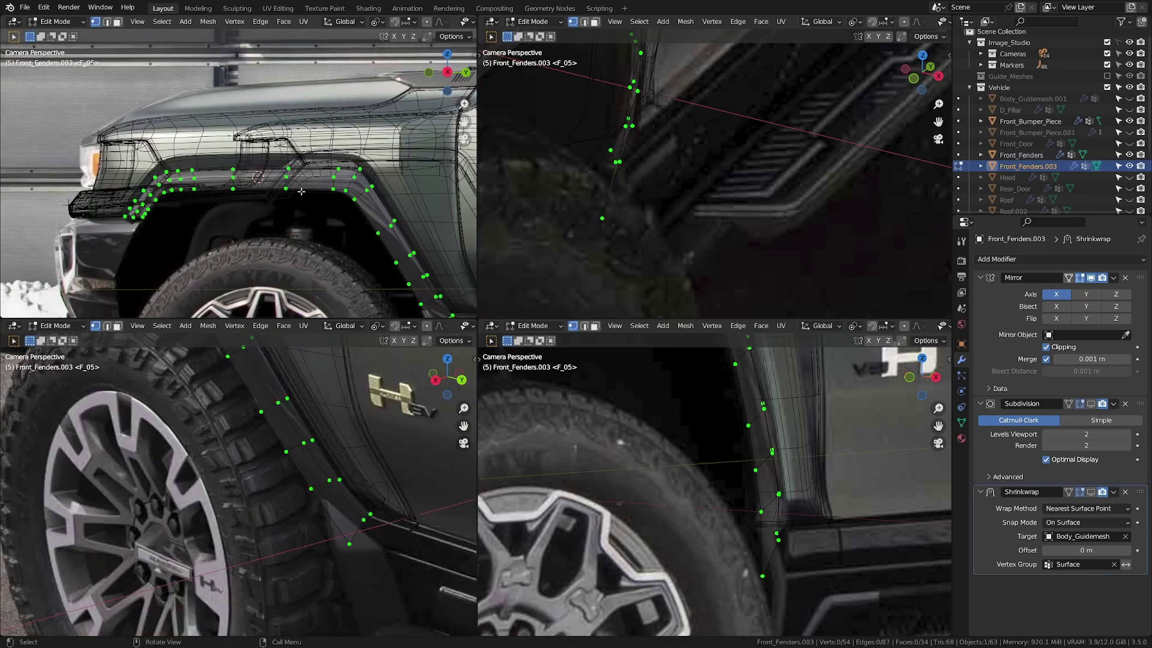
{"action": "middle_click_drag", "start_coordinate": [258, 180], "coordinate": [322, 190]}
{"action": "key", "text": "a"}
{"action": "key", "text": "alt+a"}
{"action": "left_click", "coordinate": [297, 189], "text": "alt"}
{"action": "key", "text": "shift+z"}
{"action": "middle_click_drag", "start_coordinate": [342, 240], "coordinate": [324, 202], "text": "shift"}
{"action": "scroll", "coordinate": [324, 202], "scroll_direction": "up", "scroll_amount": 6}
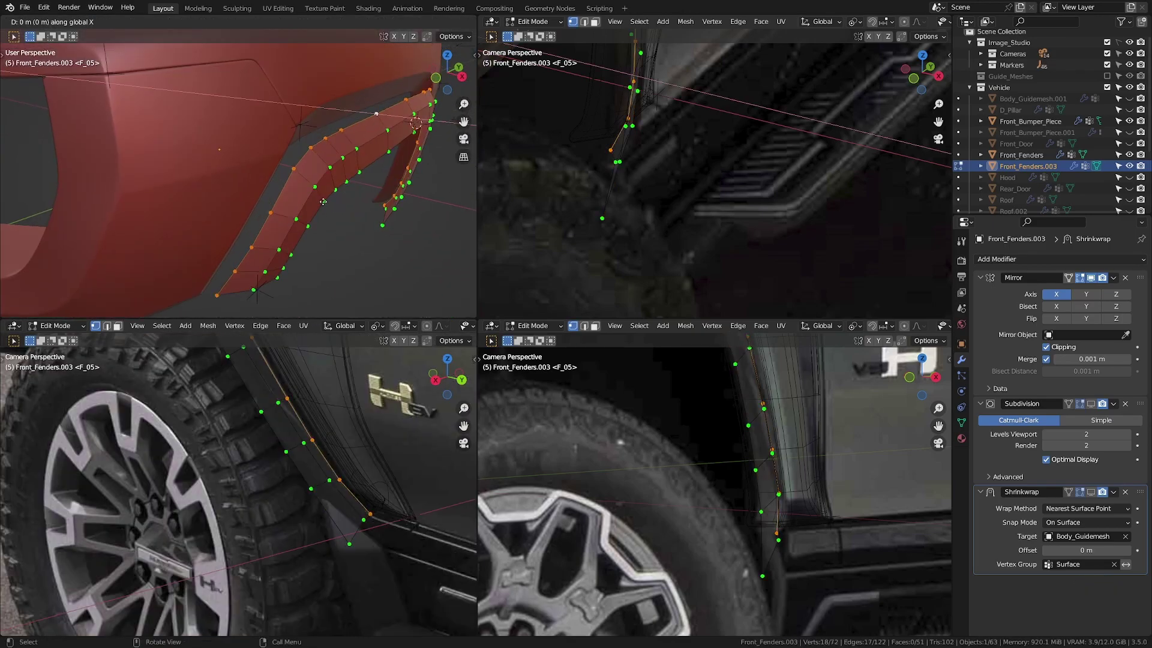
{"action": "left_click", "coordinate": [82, 136]}
Move the extruded upper edge loop about 0.03 m inward along X.
{"action": "middle_click_drag", "start_coordinate": [82, 136], "coordinate": [336, 183]}
{"action": "key", "text": "g"}
{"action": "key", "text": "x"}
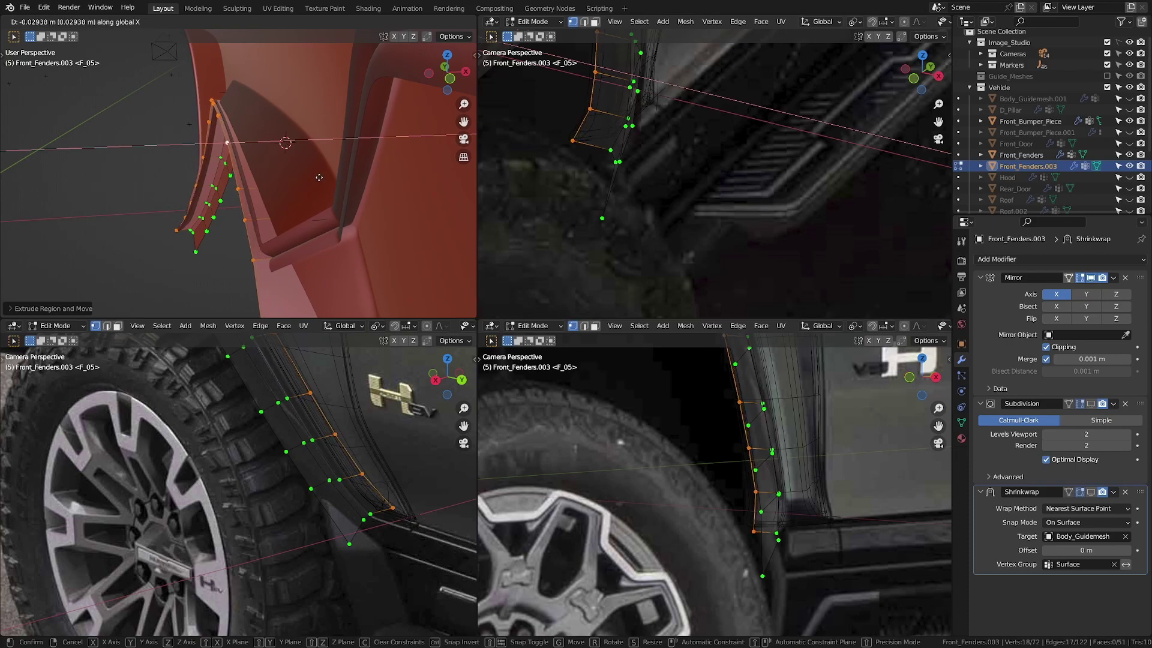
{"action": "left_click", "coordinate": [319, 178]}
Adjust the extruded upper edge loop with Shrink/Fatten so the return face tilts toward the fender.
{"action": "middle_click_drag", "start_coordinate": [320, 177], "coordinate": [333, 182]}
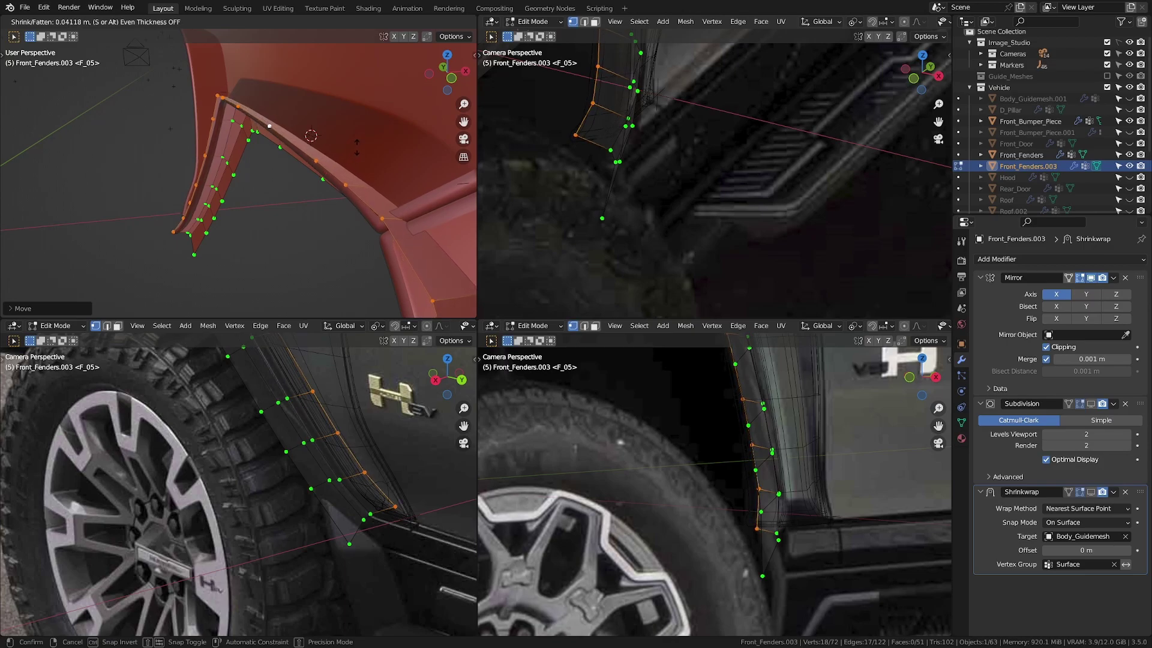
{"action": "left_click", "coordinate": [270, 126]}
{"action": "middle_click_drag", "start_coordinate": [269, 125], "coordinate": [157, 176]}
{"action": "middle_click_drag", "start_coordinate": [224, 147], "coordinate": [284, 207]}
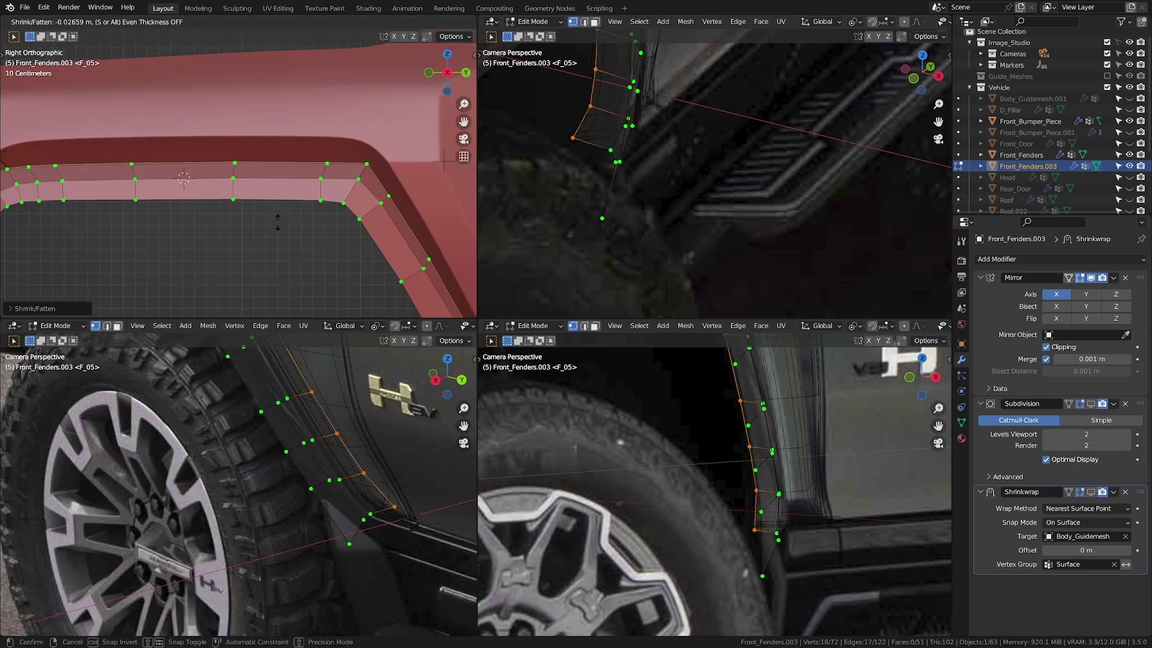
{"action": "mouse_move", "coordinate": [278, 222]}
{"action": "middle_mouse_down"}
{"action": "mouse_move", "coordinate": [340, 195]}
{"action": "mouse_move", "coordinate": [384, 210]}
{"action": "middle_mouse_up"}
Select the vertices of the arch's horizontal run with both corners and move them up about 0.02 m along Z.
{"action": "key", "text": "Tab"}
{"action": "key", "text": "Tab"}
{"action": "key", "text": "ctrl+space"}
{"action": "key", "text": "shift+z"}
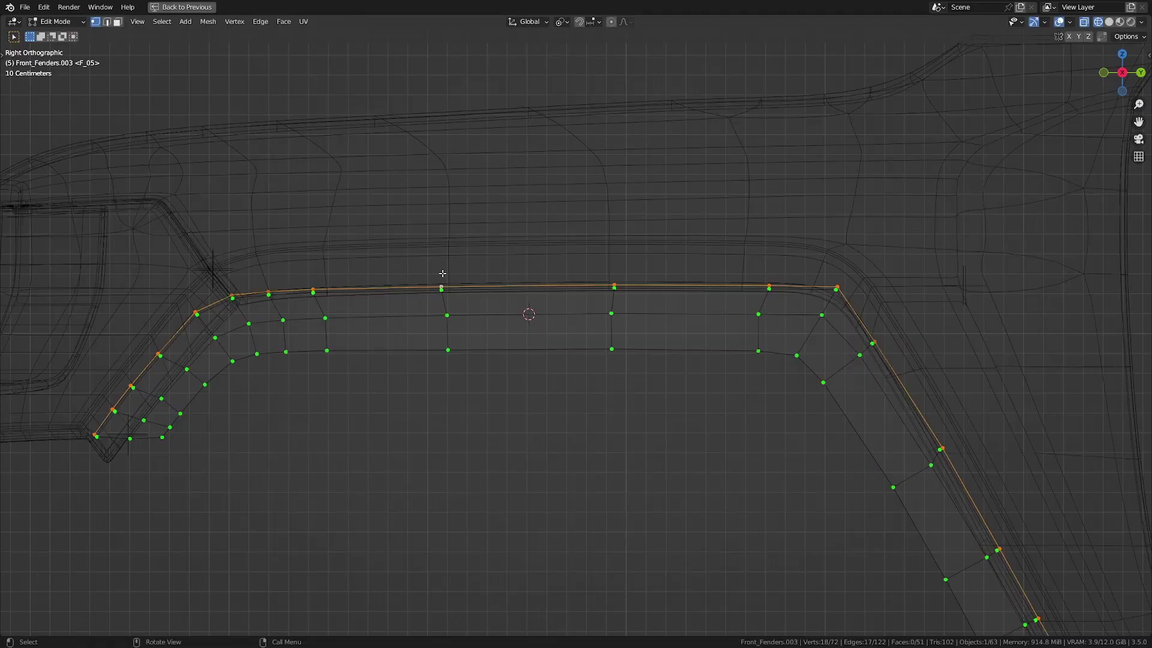
{"action": "left_click_drag", "start_coordinate": [199, 256], "coordinate": [351, 358]}
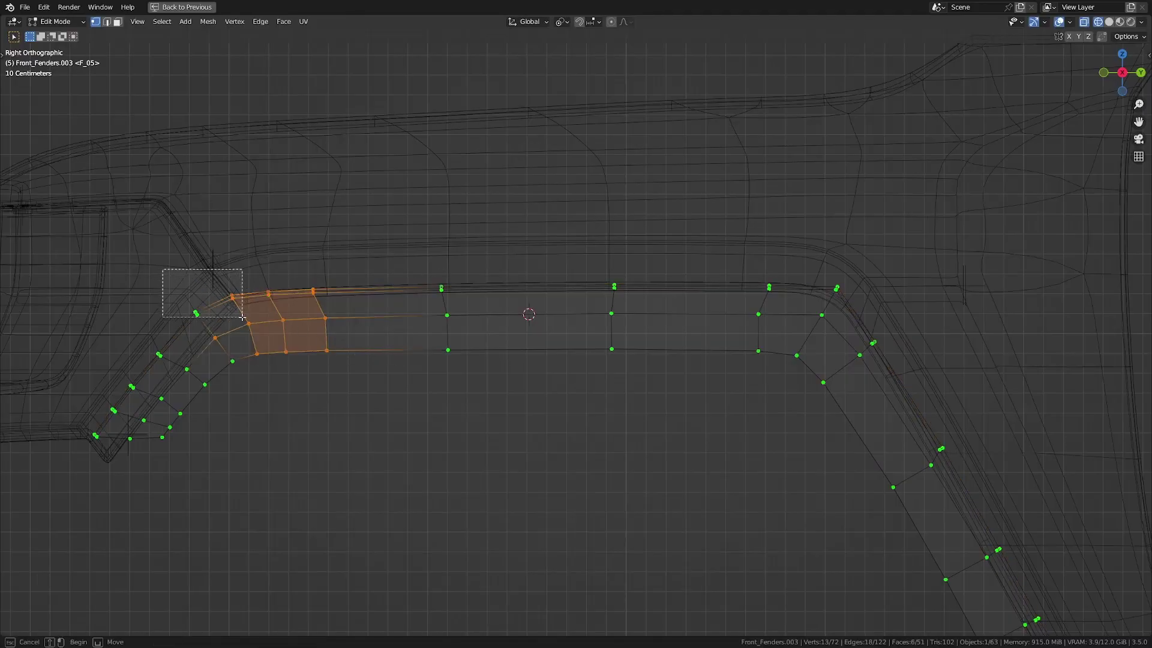
{"action": "left_click_drag", "start_coordinate": [242, 316], "coordinate": [242, 317], "text": "shift"}
{"action": "left_click_drag", "start_coordinate": [311, 211], "coordinate": [876, 402], "text": "shift"}
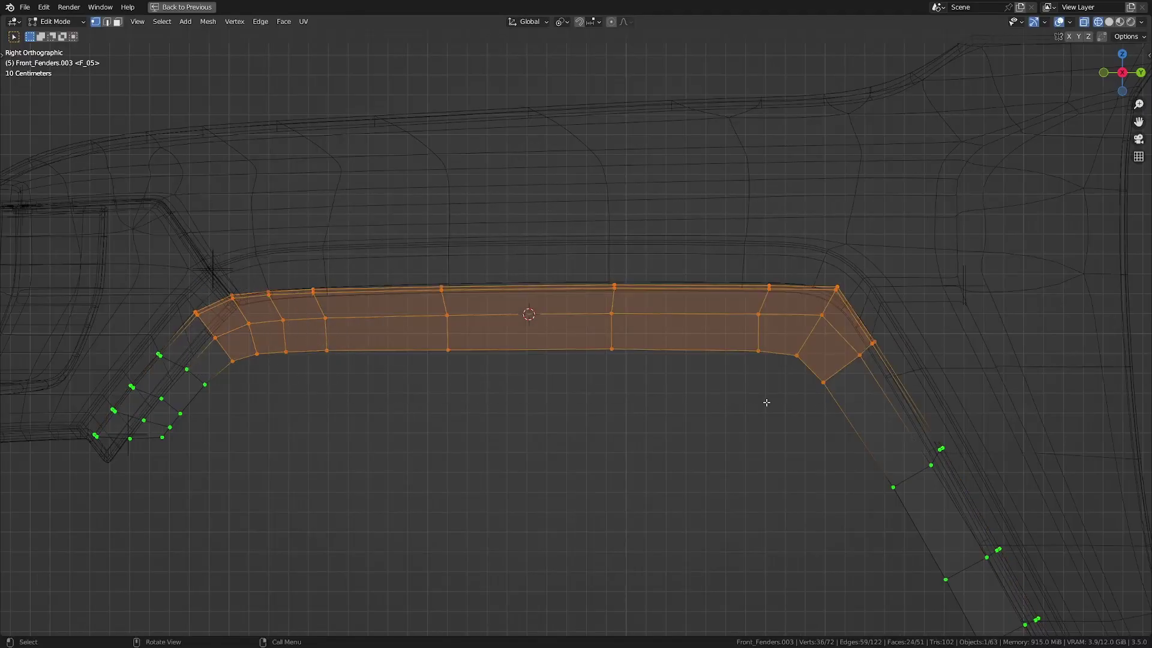
{"action": "key", "text": "g"}
{"action": "key", "text": "z"}
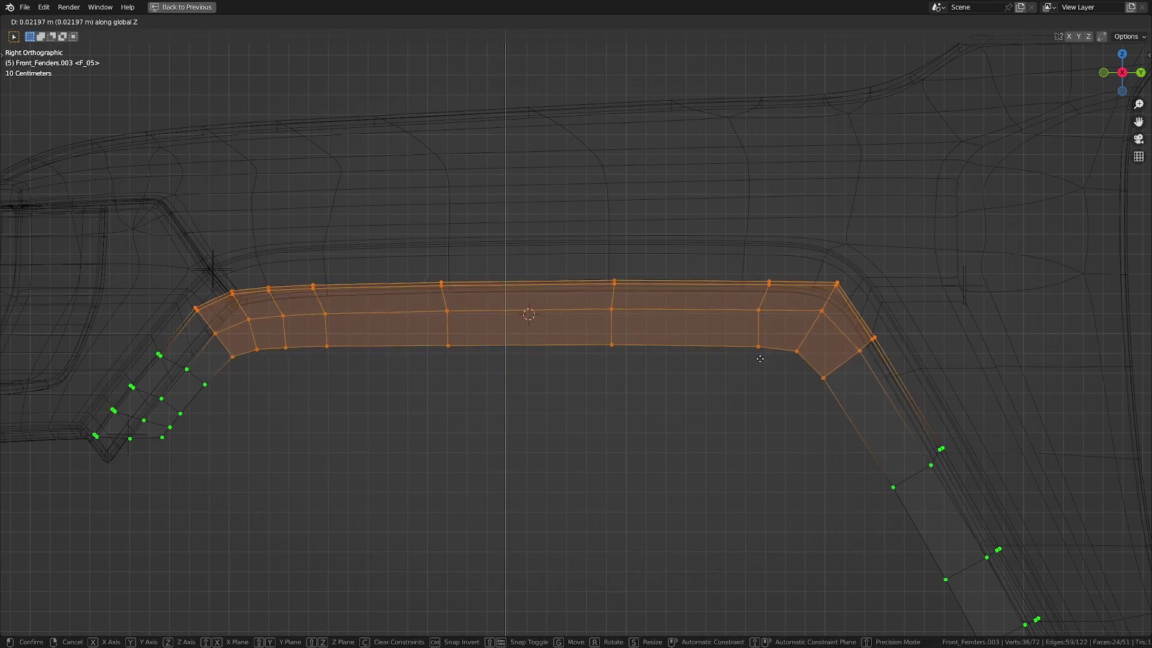
{"action": "left_click", "coordinate": [760, 356]}
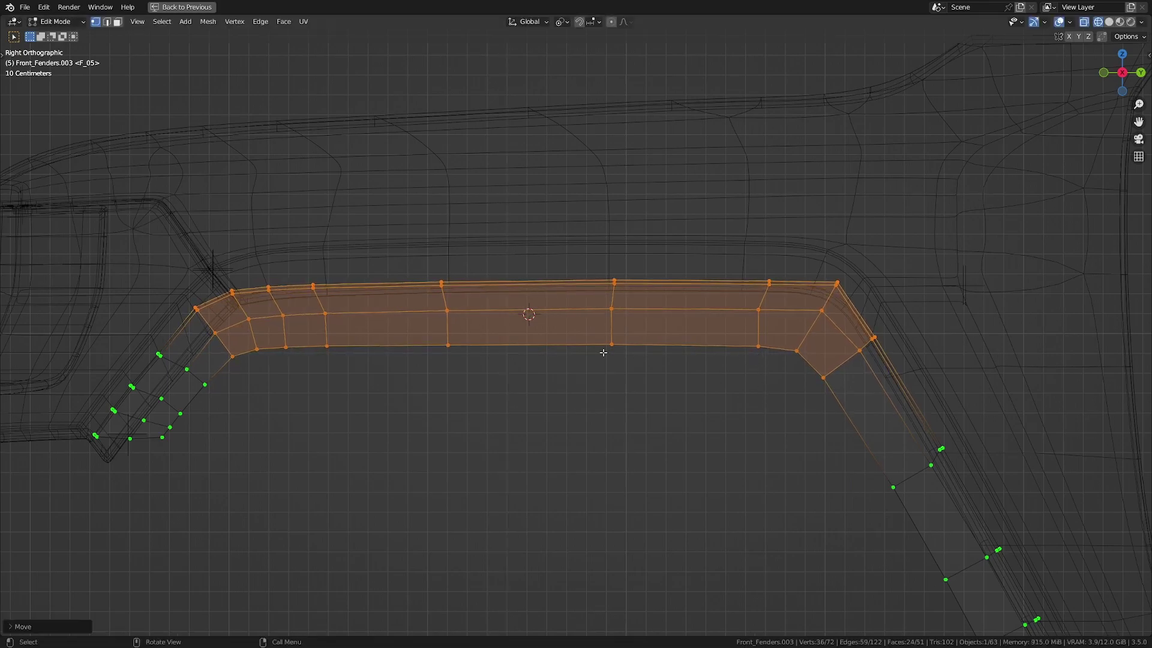
Scale the selected horizontal run along Y to about 0.99.
{"action": "middle_click_drag", "start_coordinate": [502, 334], "coordinate": [589, 357], "text": "shift"}
{"action": "scroll", "coordinate": [589, 357], "scroll_direction": "up", "scroll_amount": 1}
{"action": "key", "text": "s"}
{"action": "key", "text": "y"}
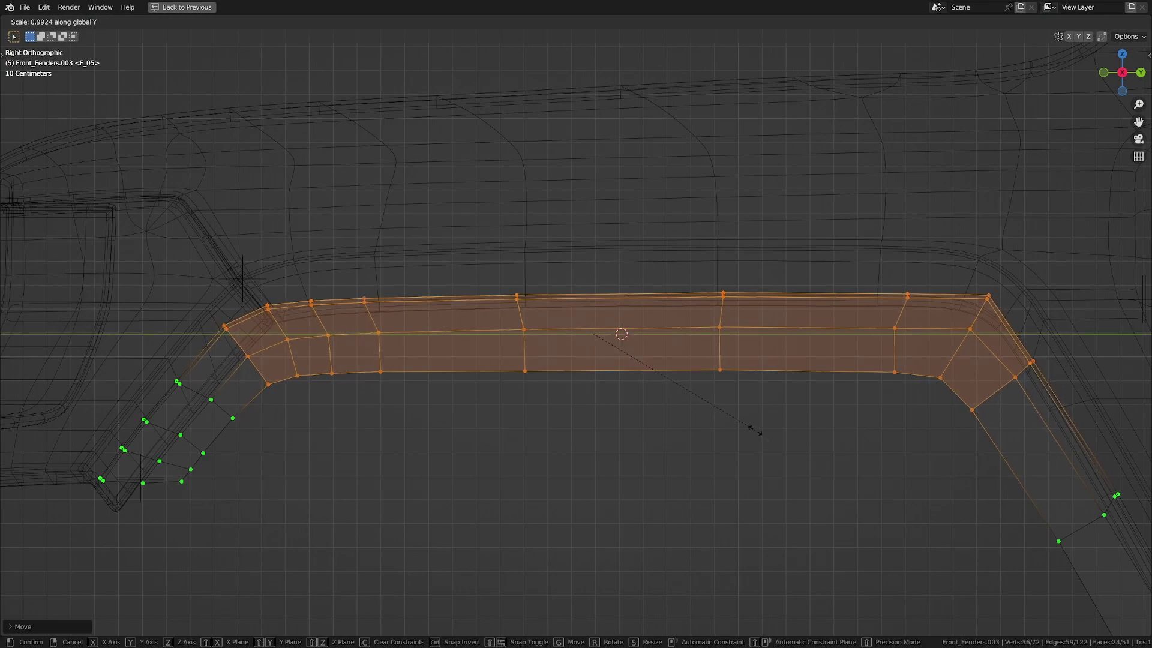
{"action": "left_click", "coordinate": [754, 429]}
Move the cross row of vertices just below the front upper corner about 0.016 m up and rearward.
{"action": "middle_click_drag", "start_coordinate": [797, 413], "coordinate": [619, 377], "text": "shift"}
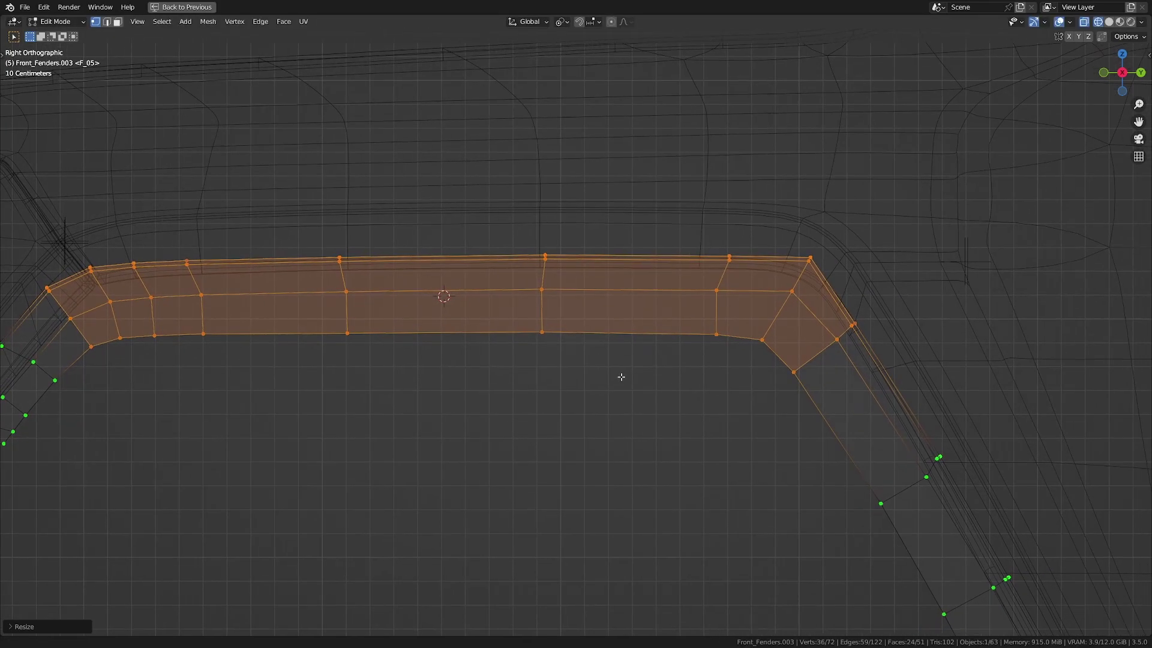
{"action": "middle_click_drag", "start_coordinate": [342, 394], "coordinate": [641, 413], "text": "shift"}
{"action": "scroll", "coordinate": [375, 381], "scroll_direction": "up", "scroll_amount": 1}
{"action": "middle_click_drag", "start_coordinate": [375, 380], "coordinate": [502, 383], "text": "shift"}
{"action": "left_click_drag", "start_coordinate": [449, 390], "coordinate": [486, 411]}
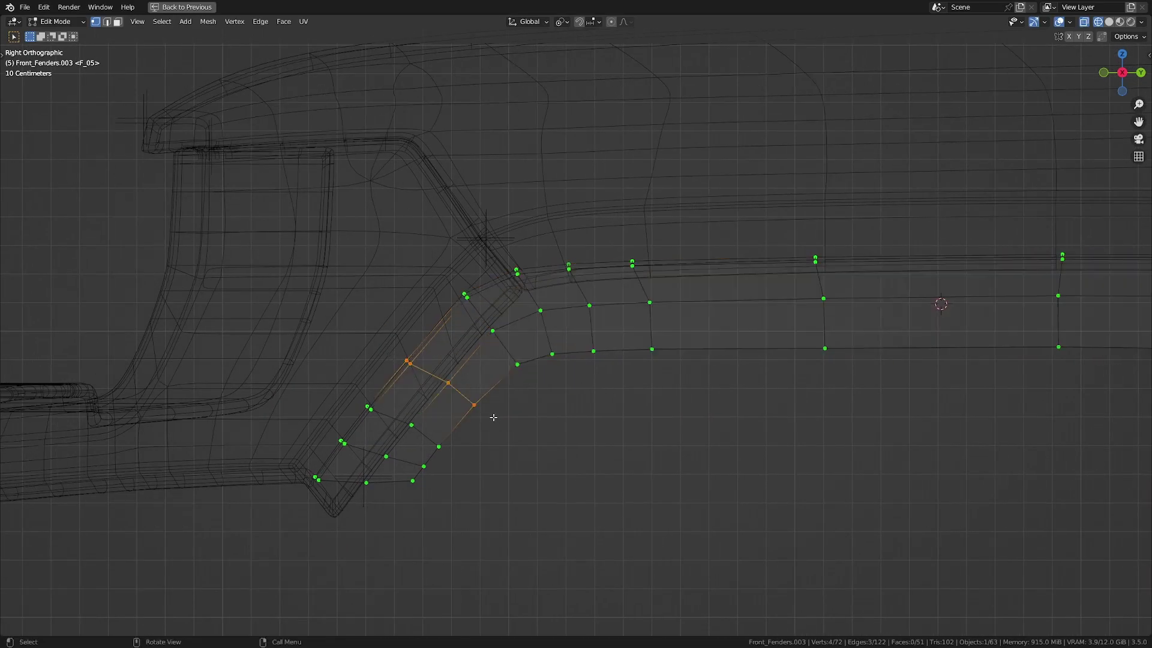
{"action": "key", "text": "g"}
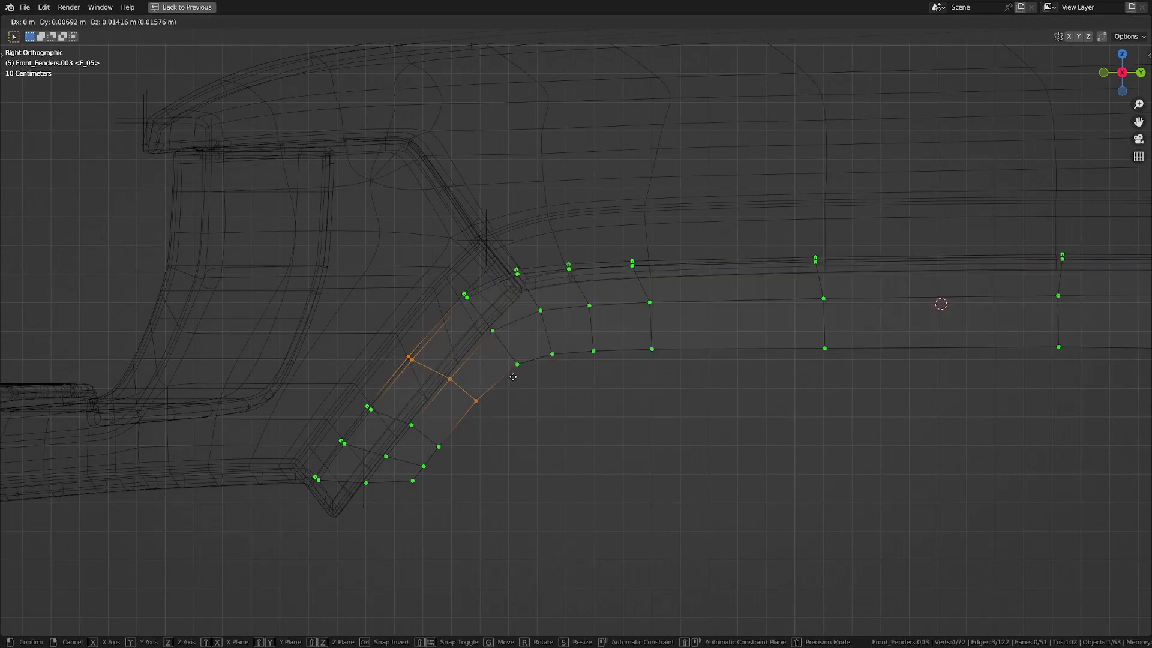
{"action": "left_click", "coordinate": [513, 377]}
Examine the whole trim against the fender in solid shading from the right side.
{"action": "scroll", "coordinate": [694, 391], "scroll_direction": "down", "scroll_amount": 2}
{"action": "key", "text": "Tab"}
{"action": "scroll", "coordinate": [694, 391], "scroll_direction": "down", "scroll_amount": 3}
{"action": "middle_click_drag", "start_coordinate": [731, 387], "coordinate": [630, 357], "text": "shift"}
{"action": "key", "text": "shift+z"}
{"action": "left_click", "coordinate": [662, 397]}
{"action": "middle_click_drag", "start_coordinate": [630, 357], "coordinate": [620, 445], "text": "shift"}
{"action": "key", "text": "KP_3"}
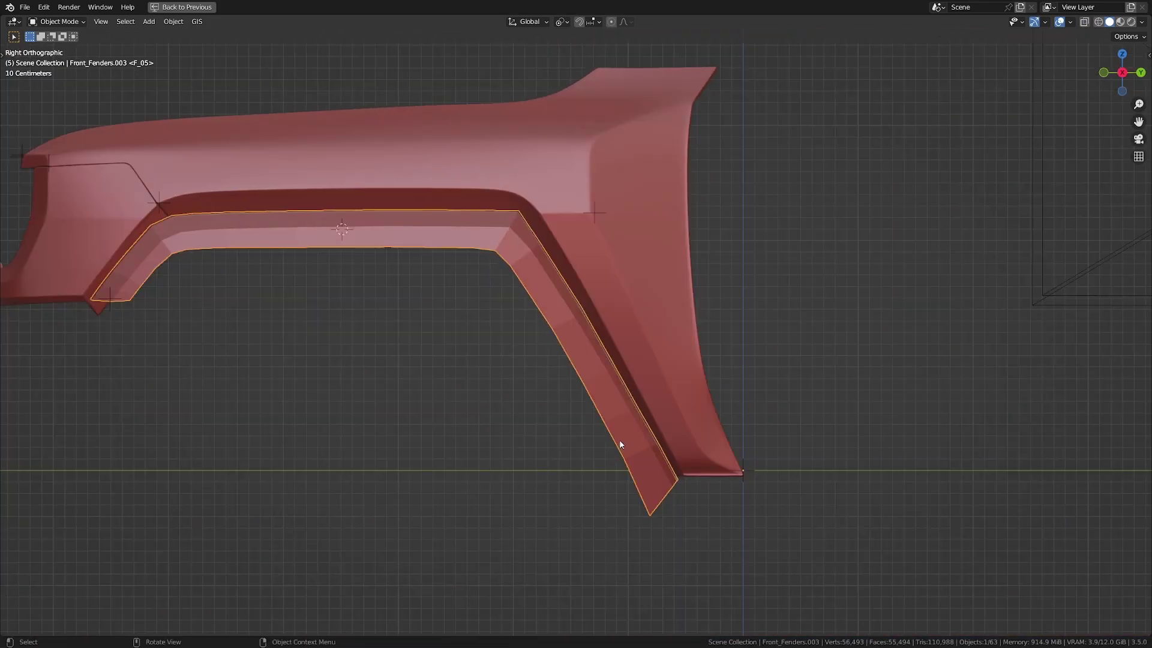
Extrude the trim's rear lower end edge about 0.57 m rearward along Y and flatten the new end along Y.
{"action": "key", "text": "Tab"}
{"action": "scroll", "coordinate": [589, 390], "scroll_direction": "up", "scroll_amount": 2}
{"action": "scroll", "coordinate": [506, 437], "scroll_direction": "up", "scroll_amount": 2}
{"action": "scroll", "coordinate": [486, 420], "scroll_direction": "up", "scroll_amount": 2}
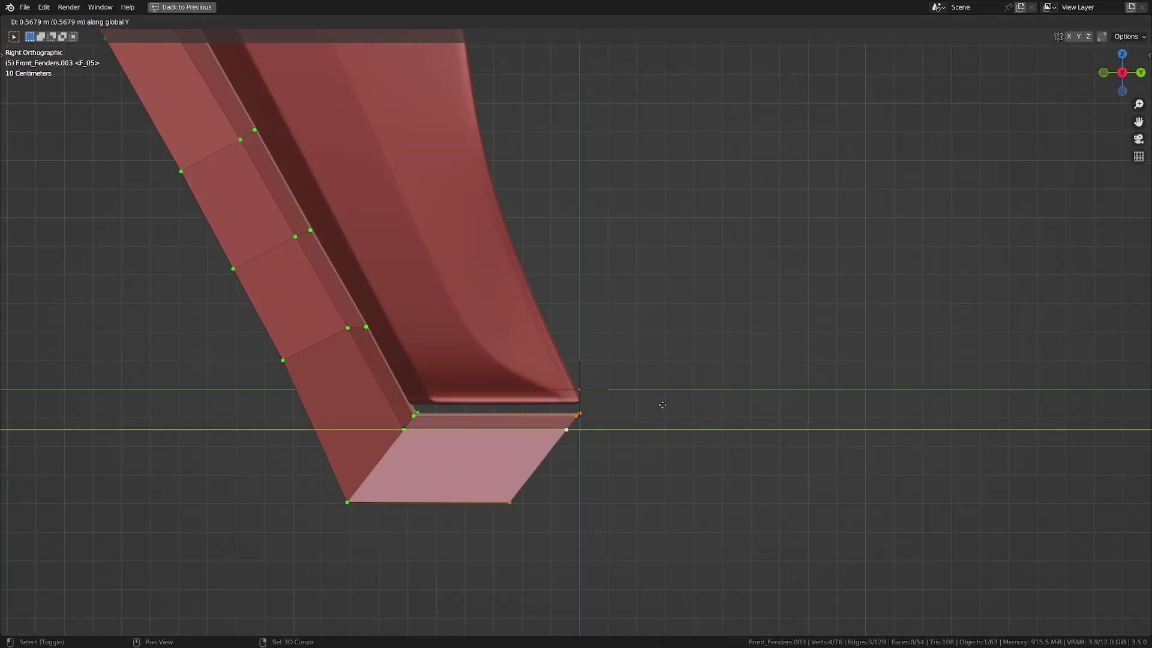
{"action": "left_click", "coordinate": [665, 406]}
{"action": "key", "text": "s"}
{"action": "key", "text": "y"}
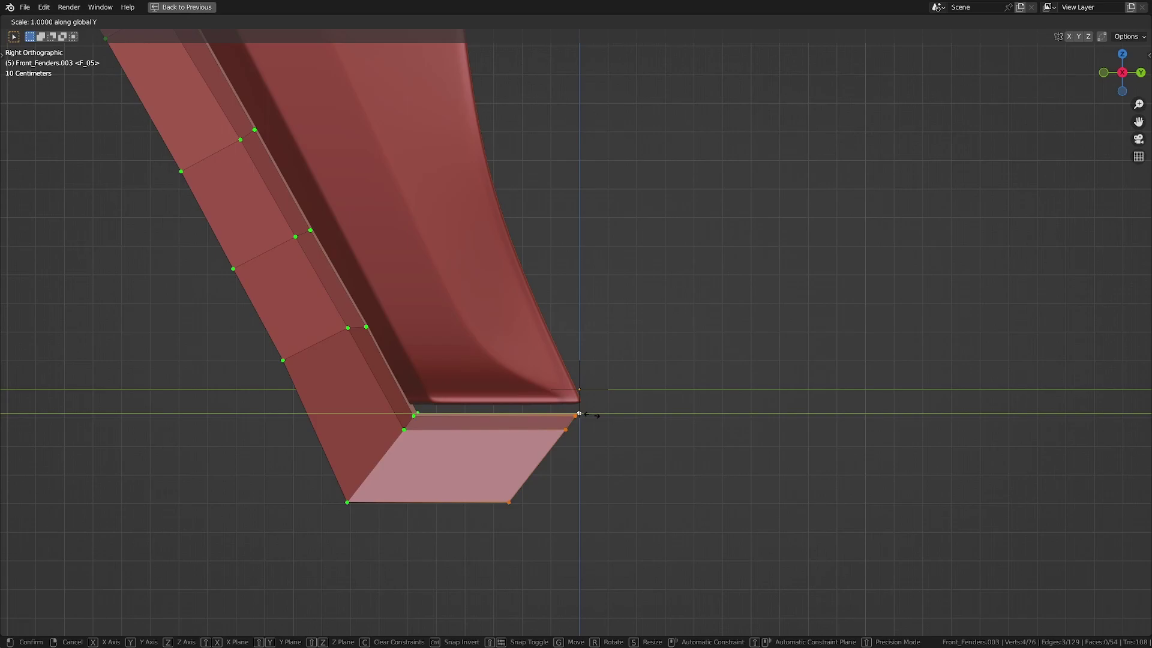
{"action": "key", "text": "Return"}
Check the lower extension against the side photo and edge-slide its end slightly past the fender's lower corner.
{"action": "middle_click_drag", "start_coordinate": [714, 448], "coordinate": [637, 407], "text": "shift"}
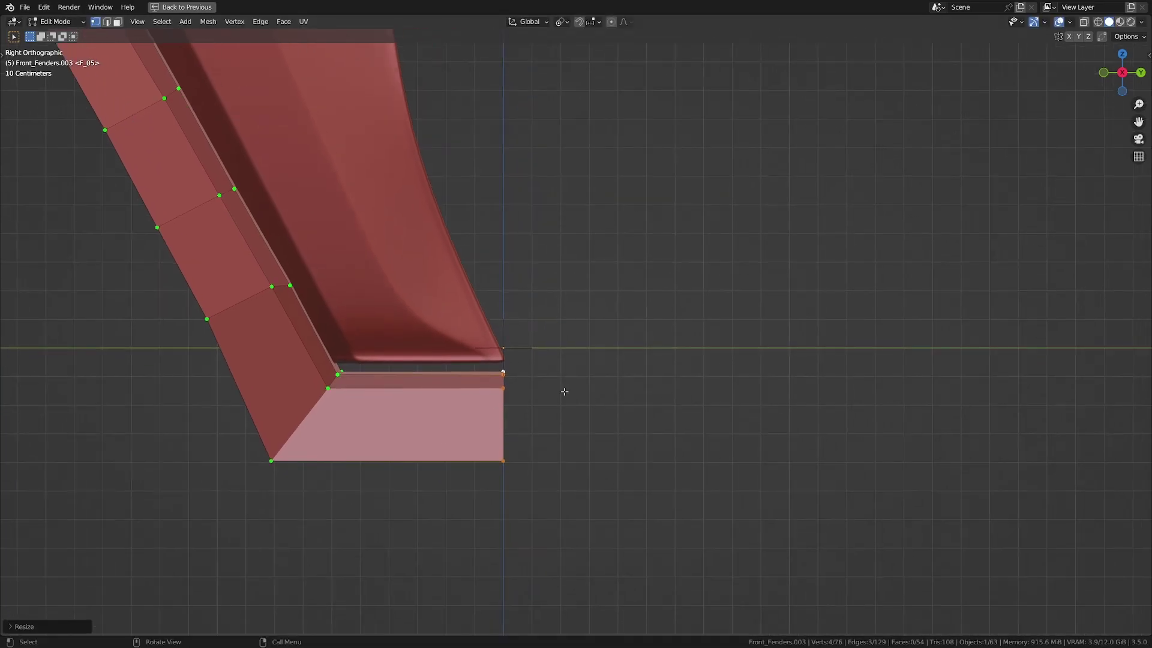
{"action": "key", "text": "KP_0"}
{"action": "scroll", "coordinate": [525, 360], "scroll_direction": "up", "scroll_amount": 4}
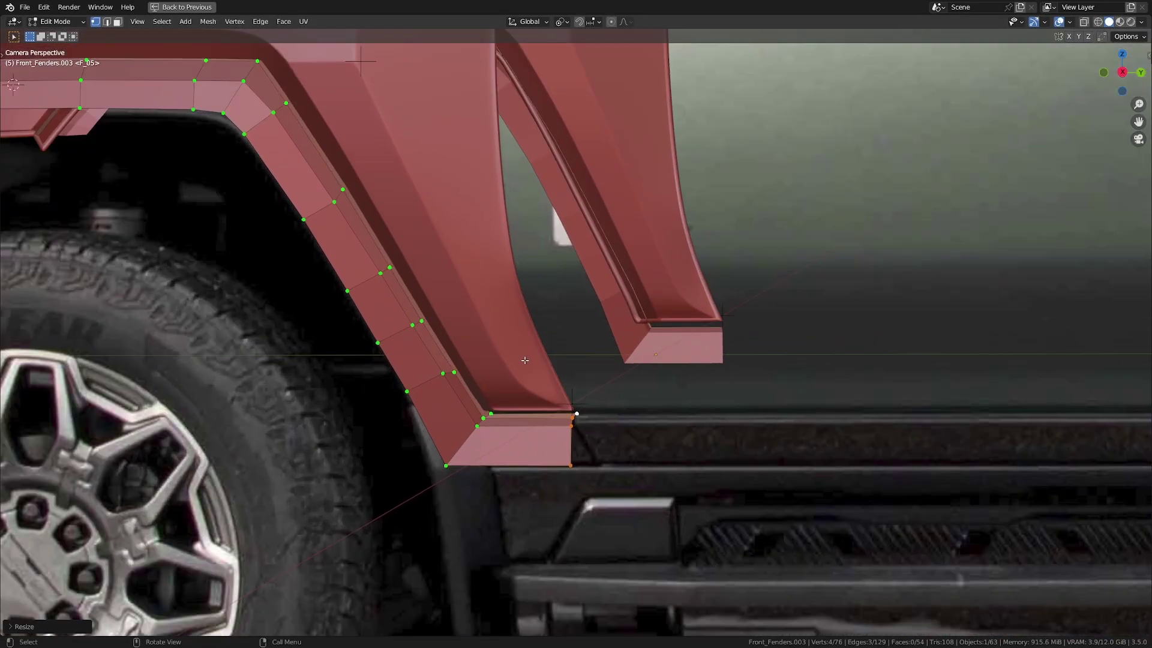
{"action": "scroll", "coordinate": [590, 393], "scroll_direction": "up", "scroll_amount": 2}
{"action": "mouse_move", "coordinate": [588, 421]}
{"action": "middle_mouse_down", "text": "shift"}
{"action": "mouse_move", "coordinate": [590, 392]}
{"action": "mouse_move", "coordinate": [589, 435]}
{"action": "middle_mouse_up", "text": "shift"}
{"action": "key", "text": "KP_3"}
{"action": "scroll", "coordinate": [588, 434], "scroll_direction": "up", "scroll_amount": 2}
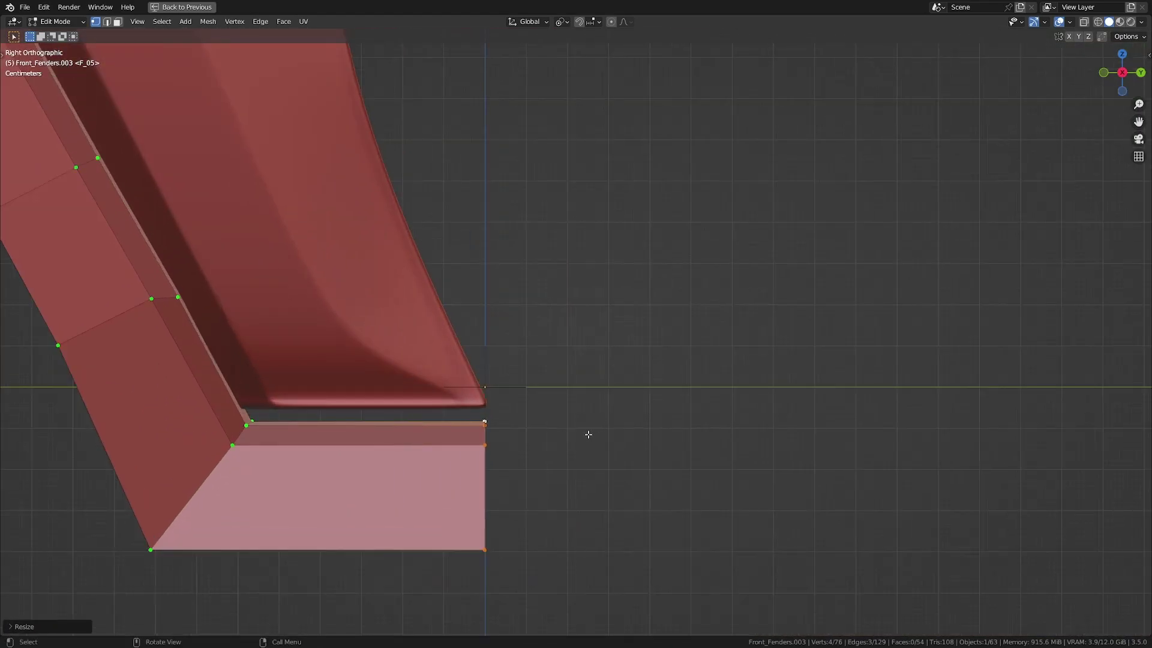
{"action": "key", "text": "g"}
{"action": "key", "text": "g"}
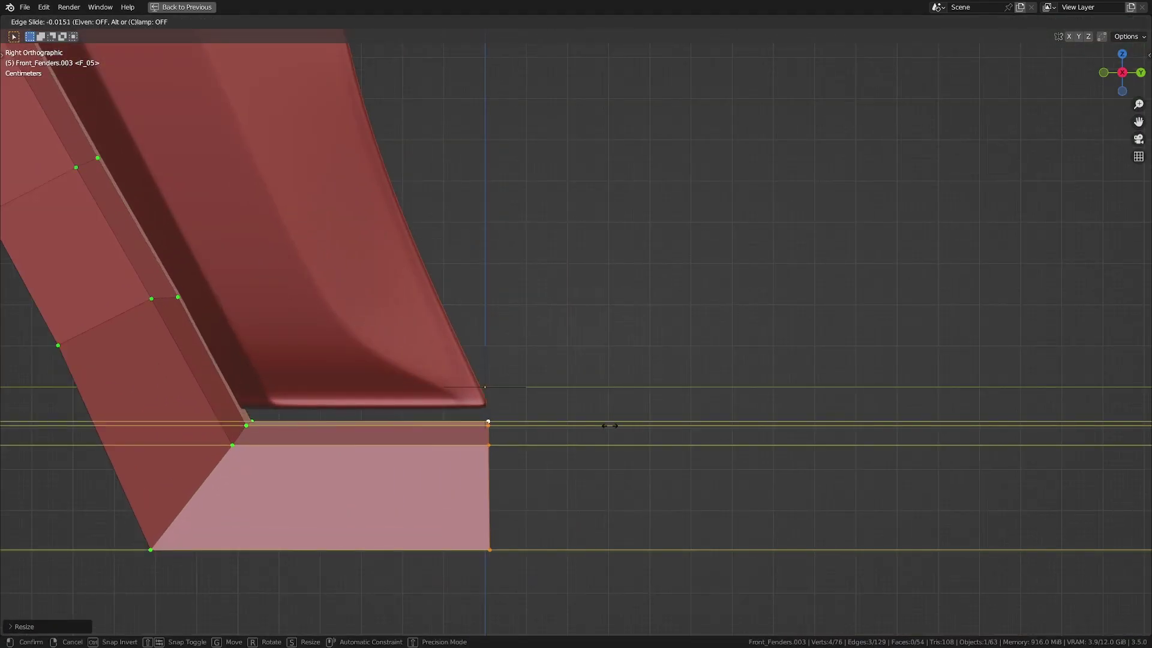
{"action": "left_click", "coordinate": [610, 425]}
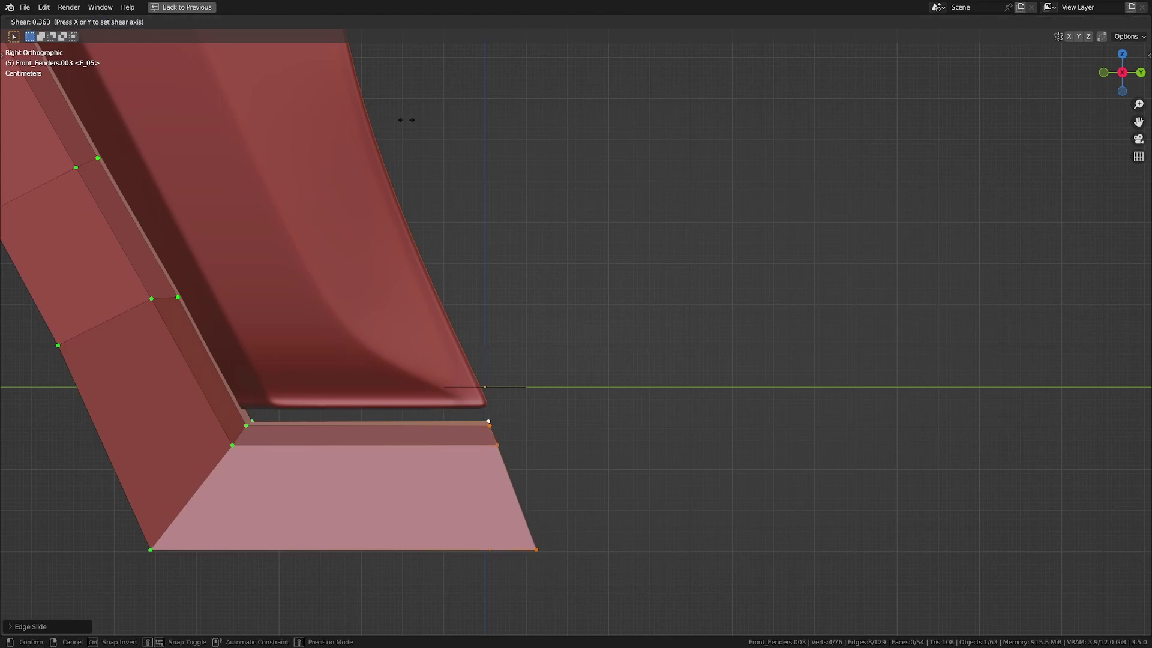
Shear the extension's end edge to follow the fender's rear slant and nudge it slightly rearward.
{"action": "left_click", "coordinate": [672, 84]}
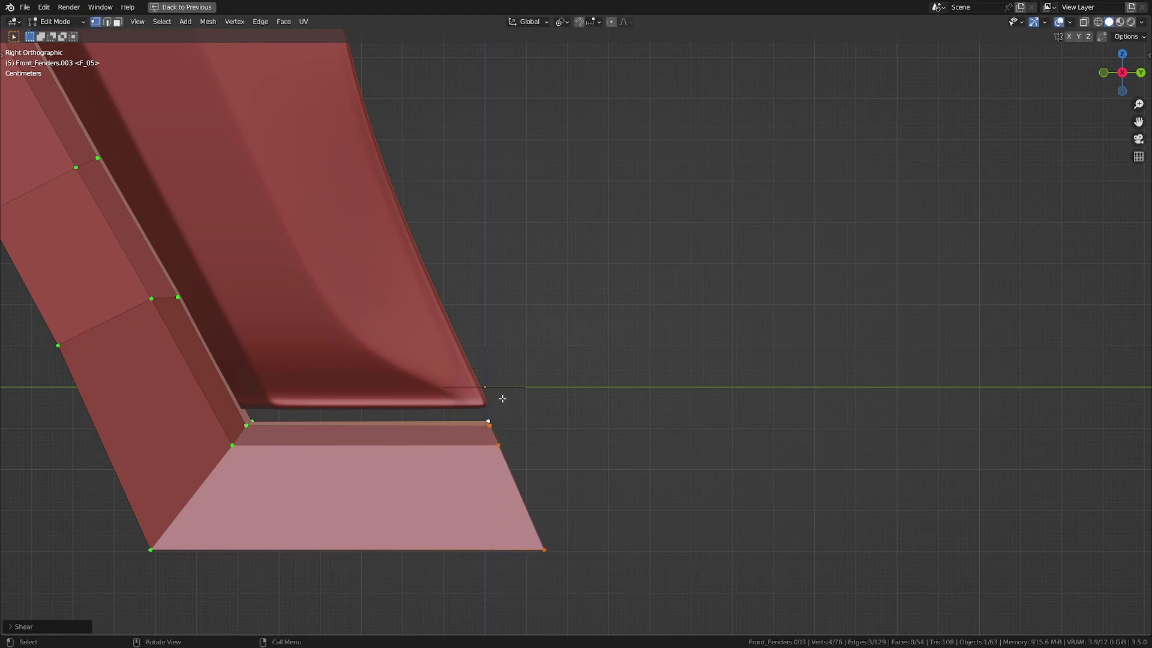
{"action": "key", "text": "g"}
{"action": "left_click", "coordinate": [551, 429], "text": "shift"}
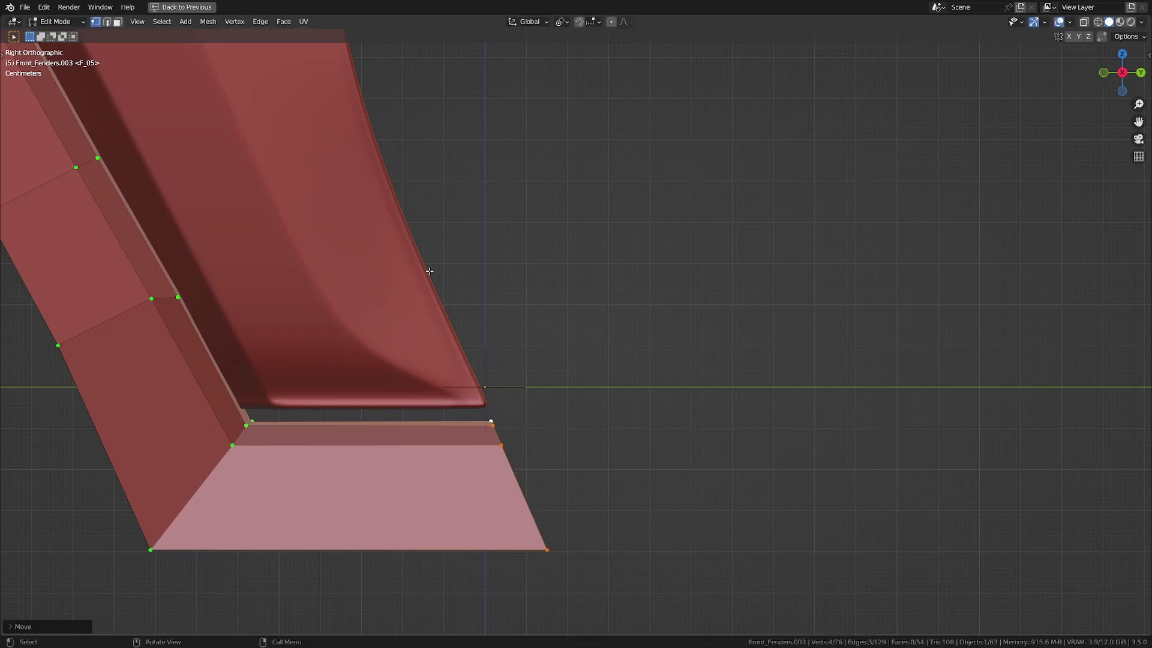
Move the extension's end edge along X to line it up with the fender's rear lower corner.
{"action": "scroll", "coordinate": [420, 258], "scroll_direction": "down", "scroll_amount": 4}
{"action": "middle_click_drag", "start_coordinate": [478, 379], "coordinate": [562, 366], "text": "shift"}
{"action": "scroll", "coordinate": [562, 366], "scroll_direction": "up", "scroll_amount": 3}
{"action": "scroll", "coordinate": [563, 366], "scroll_direction": "down", "scroll_amount": 5}
{"action": "middle_click_drag", "start_coordinate": [561, 441], "coordinate": [507, 481]}
{"action": "middle_click_drag", "start_coordinate": [637, 435], "coordinate": [654, 542]}
{"action": "key", "text": "g"}
{"action": "key", "text": "x"}
{"action": "left_click", "coordinate": [528, 508]}
{"action": "key", "text": "g"}
{"action": "key", "text": "x"}
{"action": "left_click", "coordinate": [636, 549]}
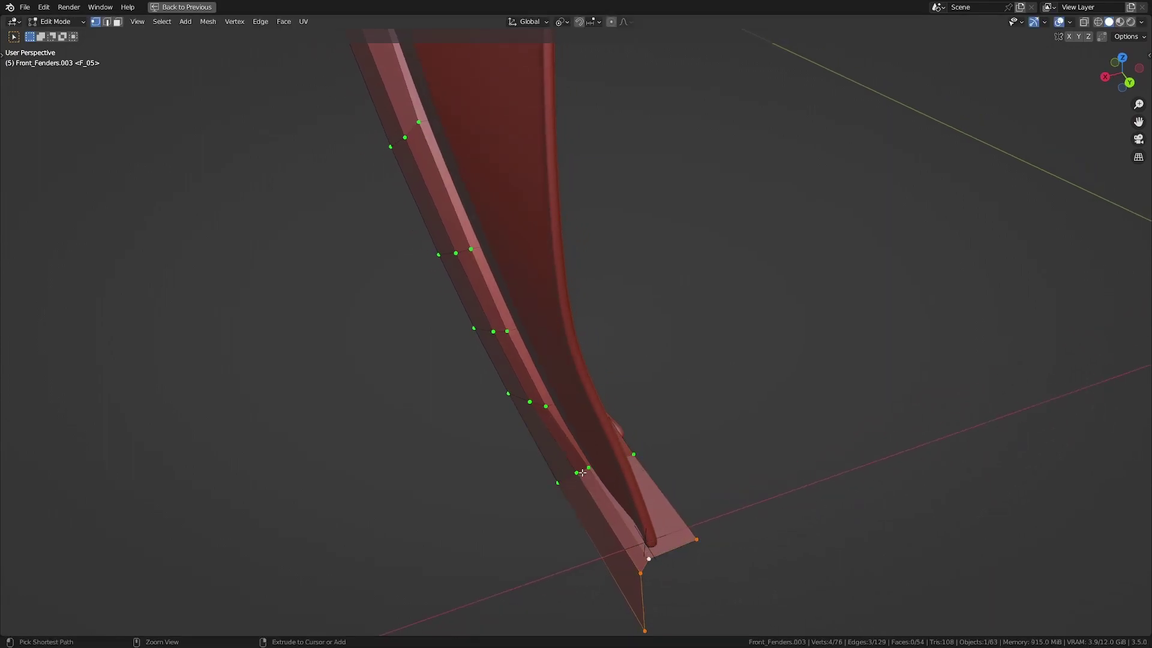
Add the cross edge loop at the rear lower bend to the selection and shift both along X.
{"action": "left_click", "coordinate": [674, 554], "text": "alt+shift"}
{"action": "key", "text": "g"}
{"action": "key", "text": "x"}
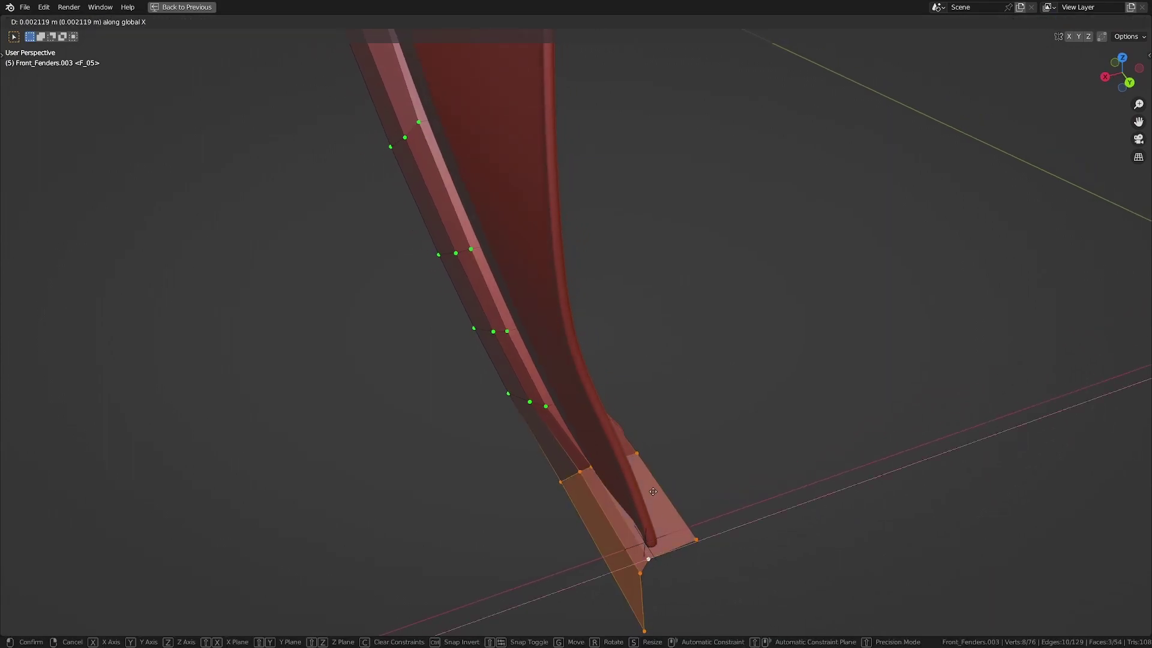
{"action": "left_click", "coordinate": [575, 475]}
{"action": "middle_click_drag", "start_coordinate": [575, 475], "coordinate": [621, 422]}
Try to flatten the trim's front lower end edge along Z around its middle vertex.
{"action": "key", "text": "KP_3"}
{"action": "left_click", "coordinate": [402, 440]}
{"action": "middle_click_drag", "start_coordinate": [402, 440], "coordinate": [466, 432], "text": "shift"}
{"action": "scroll", "coordinate": [466, 444], "scroll_direction": "up", "scroll_amount": 6}
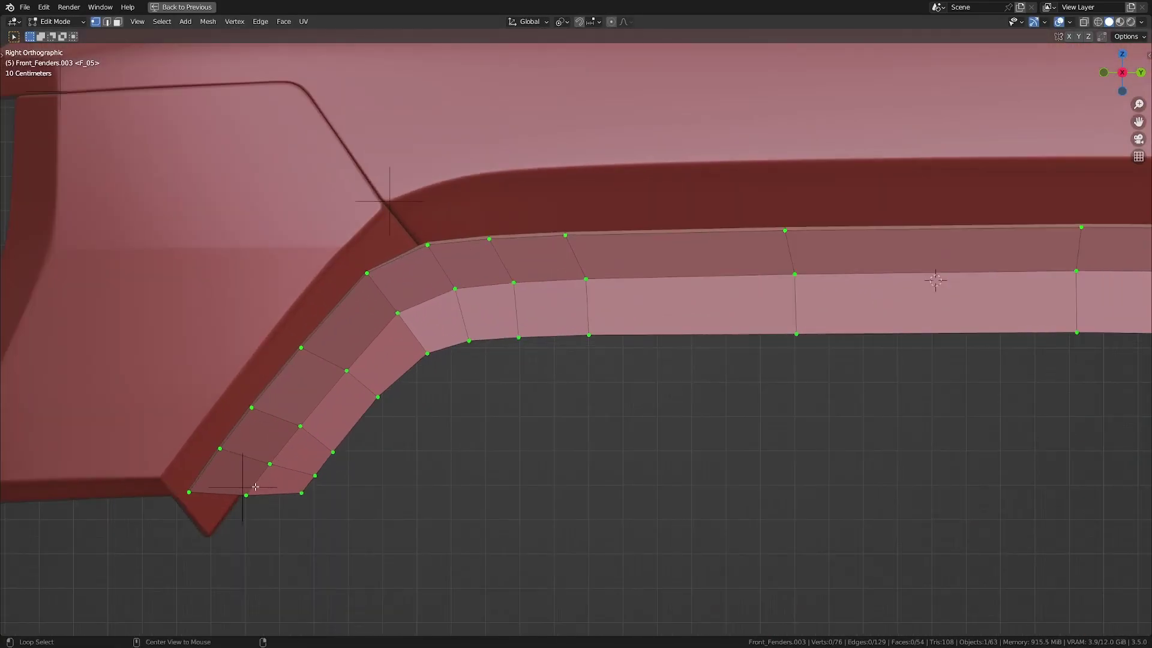
{"action": "key", "text": "shift+z"}
{"action": "middle_click_drag", "start_coordinate": [309, 531], "coordinate": [416, 506], "text": "shift"}
{"action": "scroll", "coordinate": [415, 506], "scroll_direction": "up", "scroll_amount": 1}
{"action": "key", "text": "s"}
{"action": "key", "text": "z"}
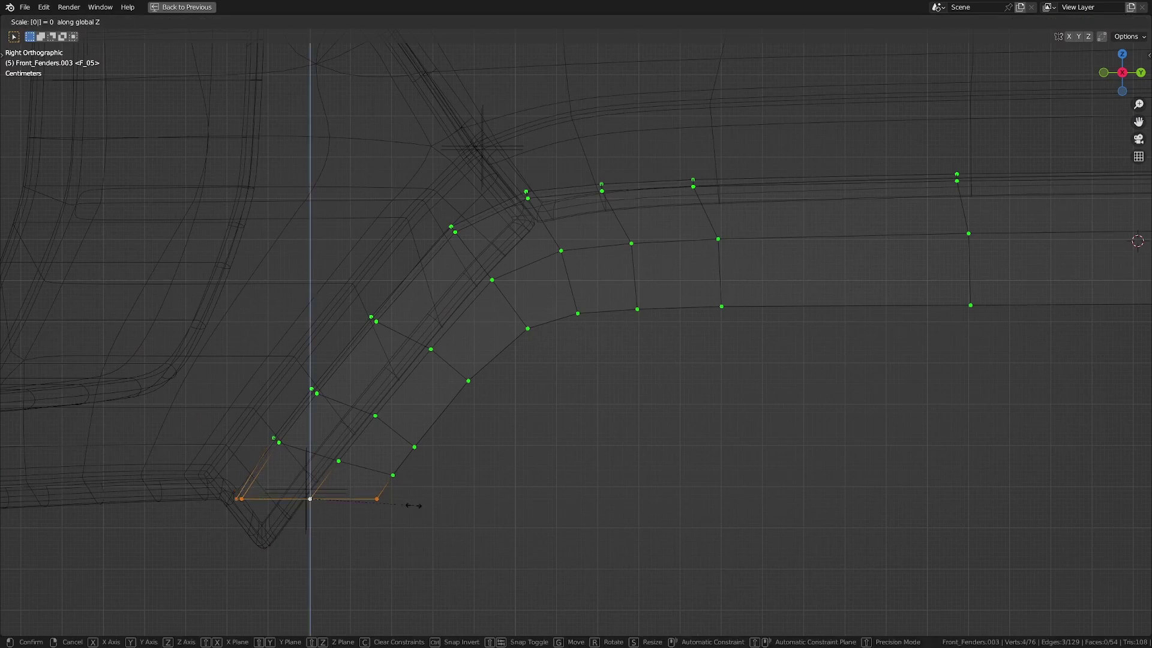
{"action": "key", "text": "Return"}
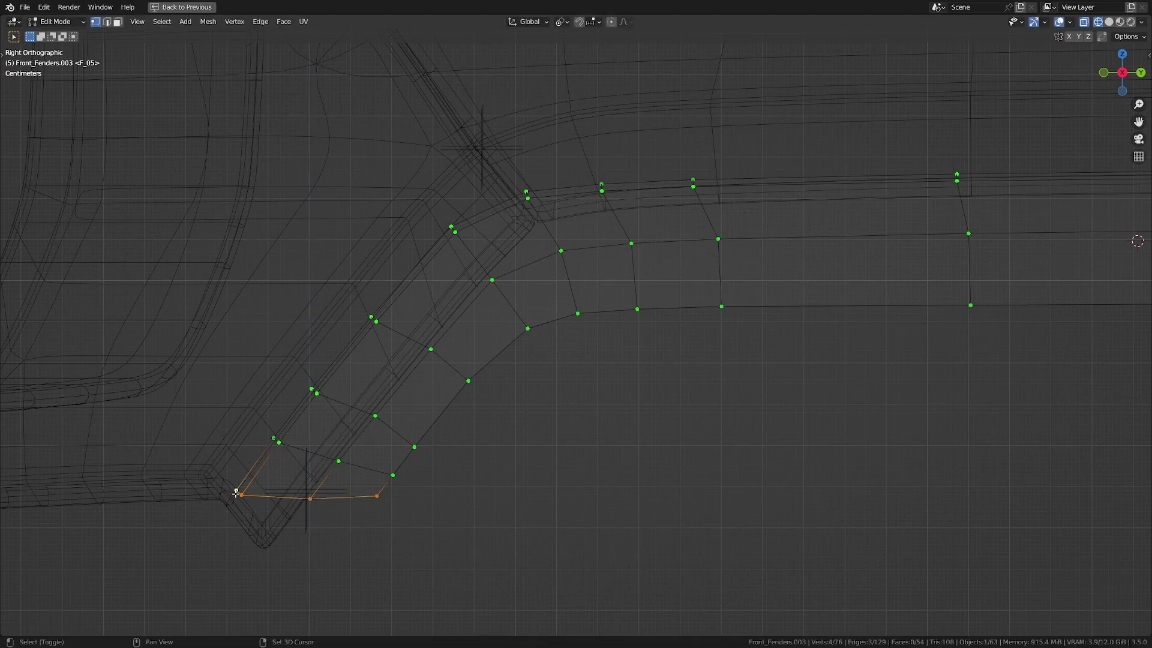
Flatten the front lower end edge with a Z scale of 0 around its outermost vertex.
{"action": "key", "text": "s"}
{"action": "key", "text": "z"}
{"action": "key", "text": "0"}
{"action": "key", "text": "Return"}
{"action": "left_click", "coordinate": [453, 496]}
Extrude the edge loop along the wheel opening inward along X, then move it back outward about 0.05 m.
{"action": "mouse_move", "coordinate": [453, 495]}
{"action": "middle_mouse_down"}
{"action": "mouse_move", "coordinate": [566, 483]}
{"action": "mouse_move", "coordinate": [610, 514]}
{"action": "mouse_move", "coordinate": [506, 393]}
{"action": "mouse_move", "coordinate": [557, 414]}
{"action": "middle_mouse_up"}
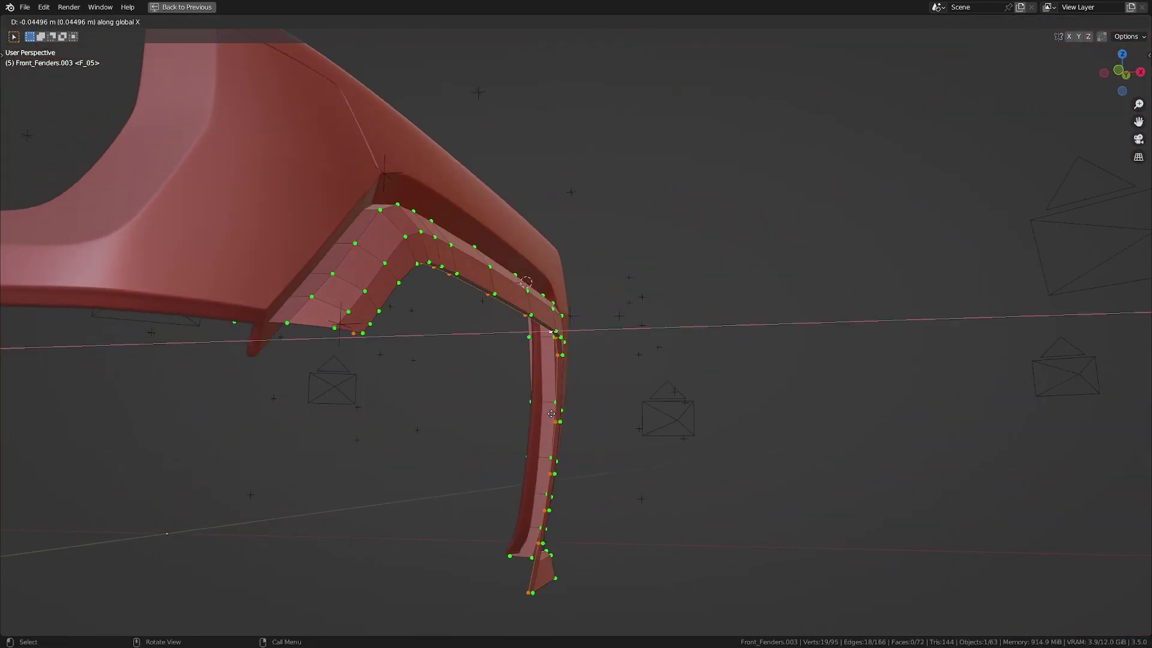
{"action": "left_click", "coordinate": [295, 283]}
{"action": "middle_click_drag", "start_coordinate": [296, 282], "coordinate": [472, 349]}
{"action": "key", "text": "g"}
{"action": "key", "text": "x"}
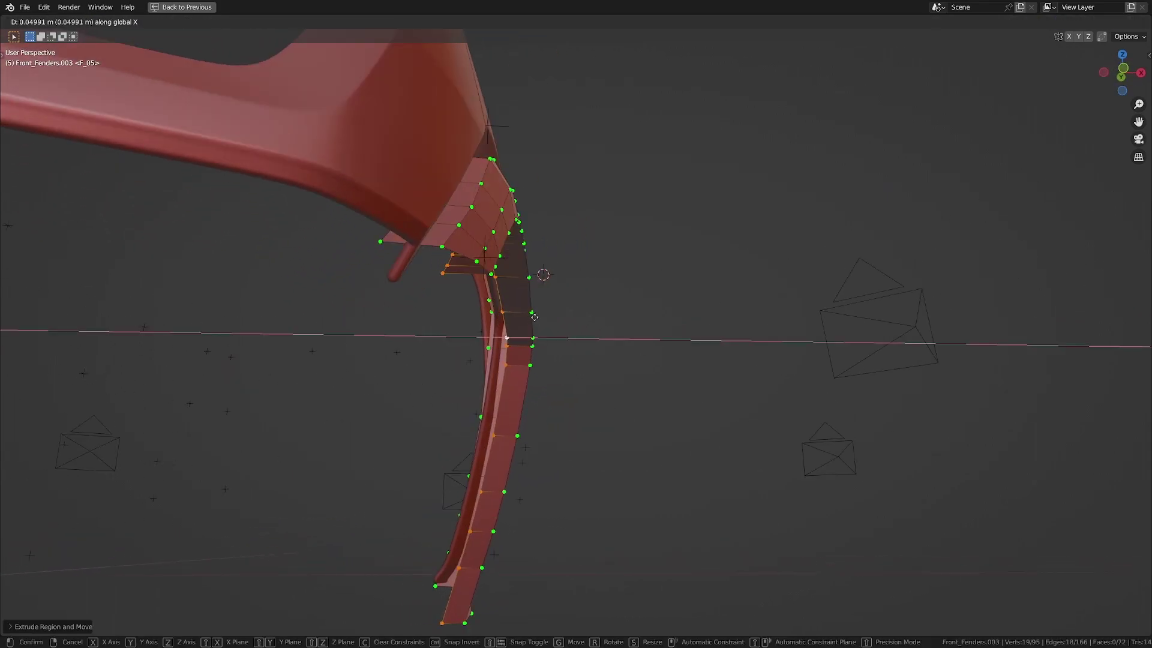
{"action": "left_click", "coordinate": [534, 316]}
Compare the trim's rear upper corner with the side reference photo through the camera view.
{"action": "middle_click_drag", "start_coordinate": [534, 316], "coordinate": [446, 315]}
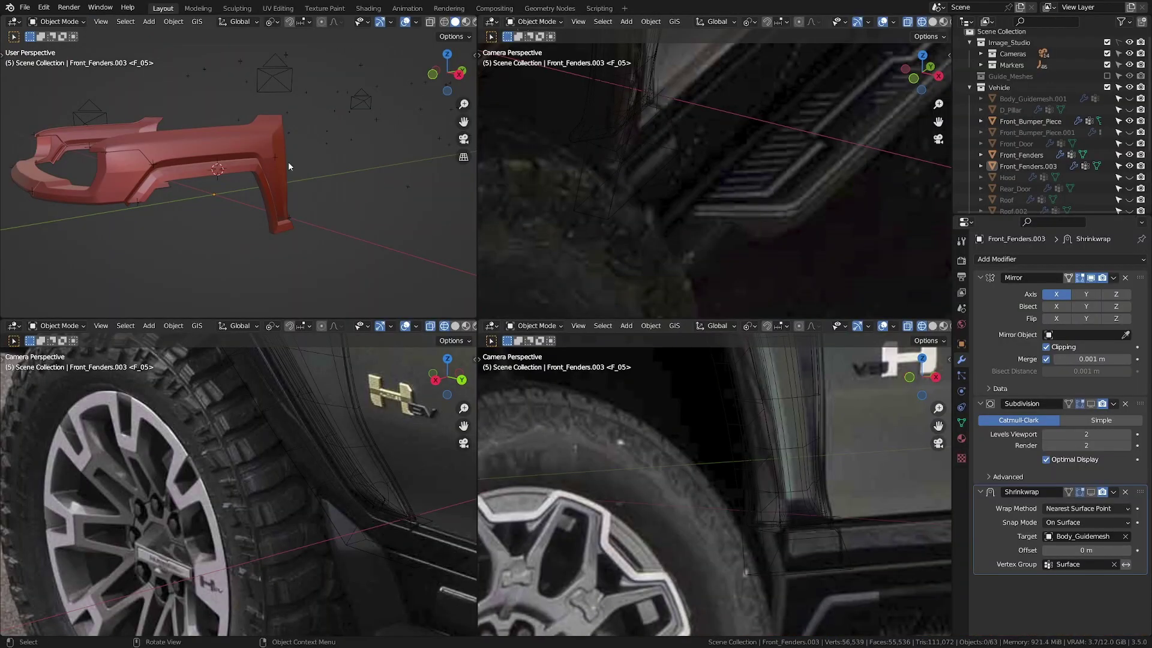
{"action": "key", "text": "KP_0"}
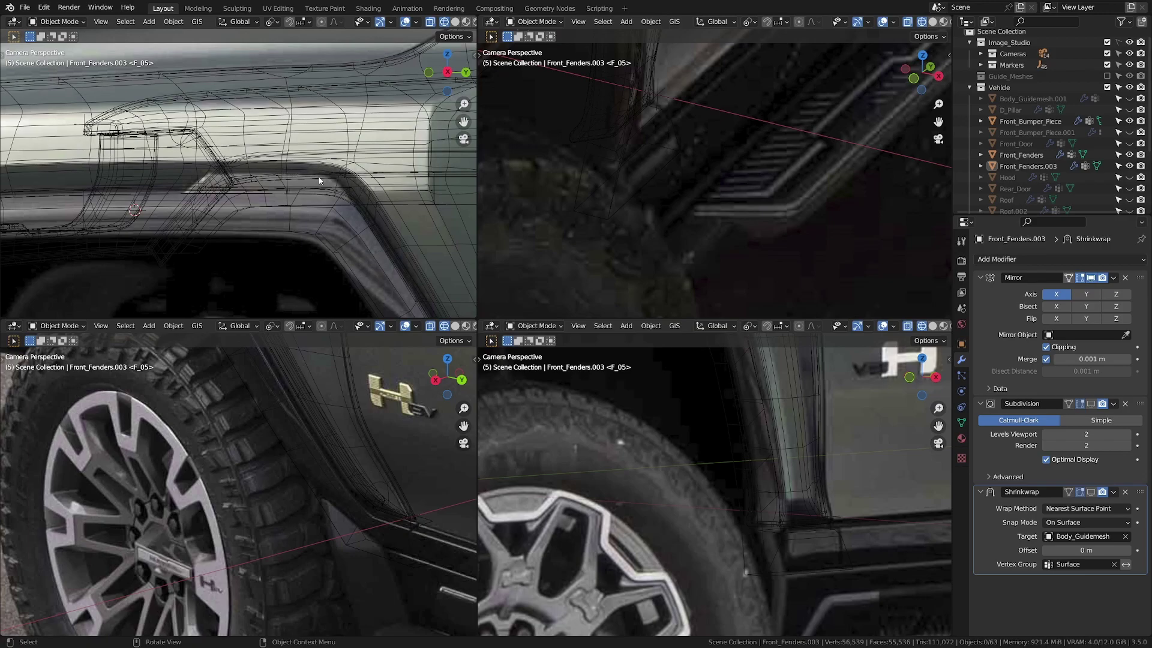
{"action": "left_click", "coordinate": [442, 223]}
{"action": "scroll", "coordinate": [348, 235], "scroll_direction": "up", "scroll_amount": 2}
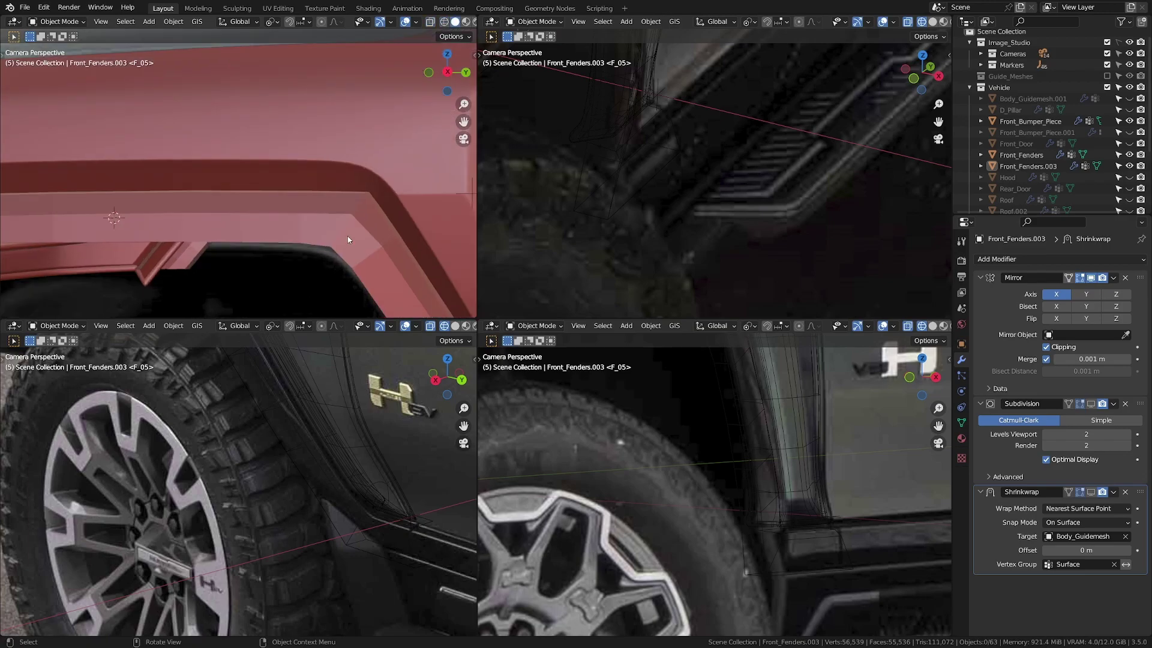
Slide the cross edge loop on the trim's straight upper run to the start of the raised section in the reference photo.
{"action": "left_click", "coordinate": [347, 236]}
{"action": "key", "text": "shift+z"}
{"action": "key", "text": "Tab"}
{"action": "middle_click_drag", "start_coordinate": [251, 210], "coordinate": [330, 212], "text": "shift"}
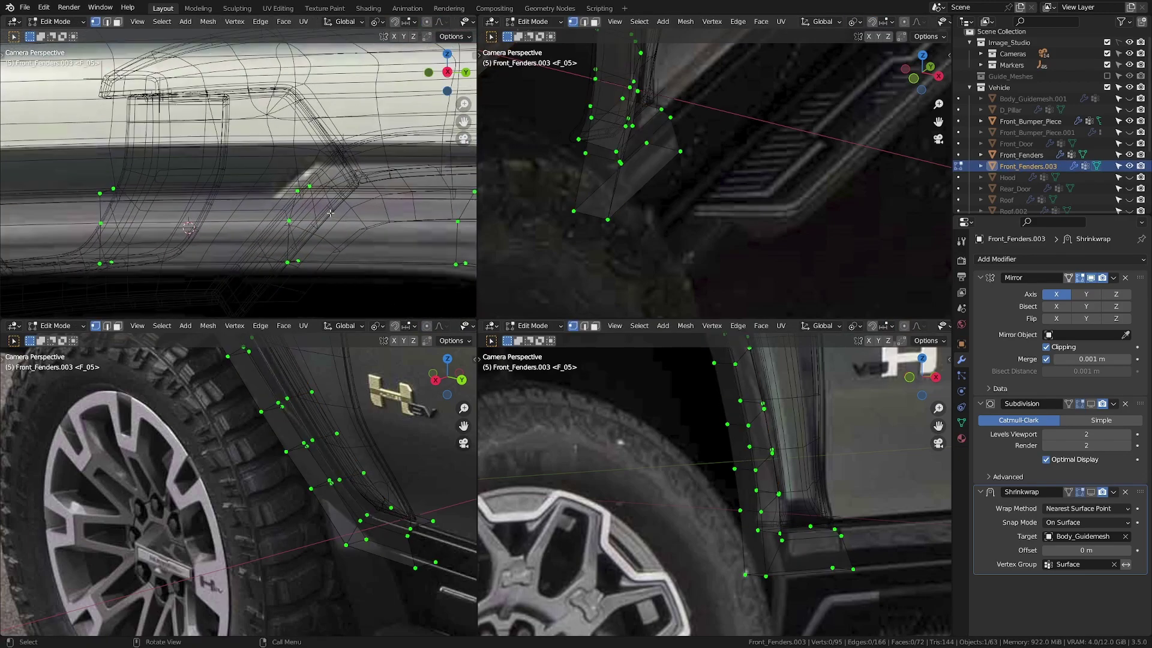
{"action": "key", "text": "g"}
{"action": "key", "text": "g"}
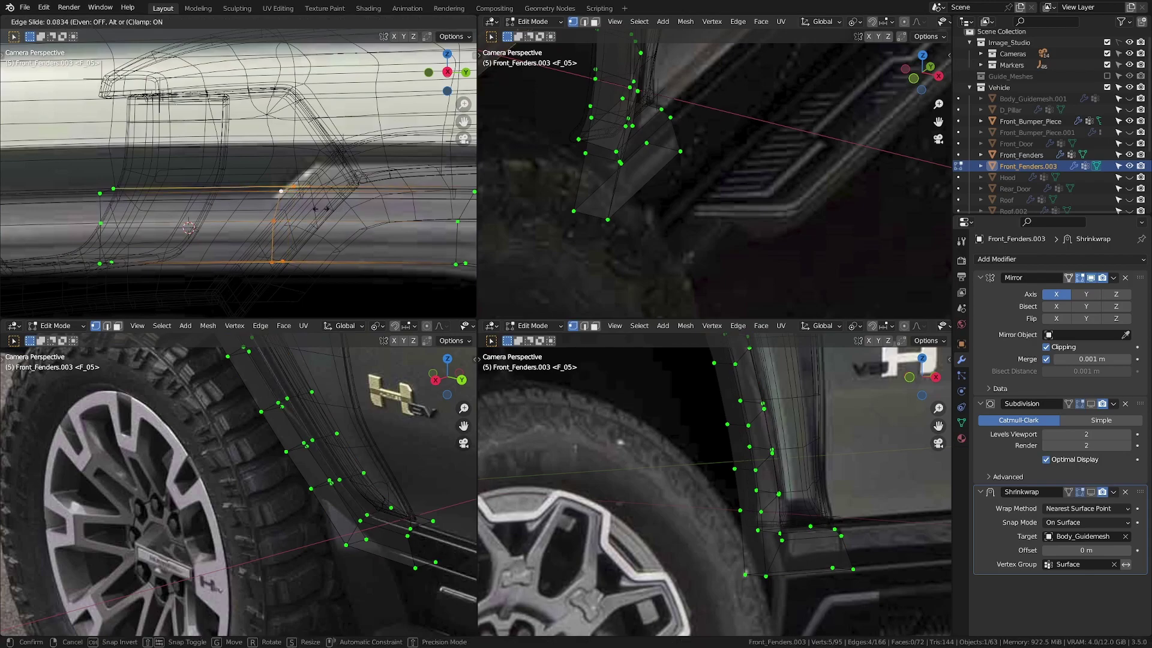
{"action": "left_click", "coordinate": [298, 202]}
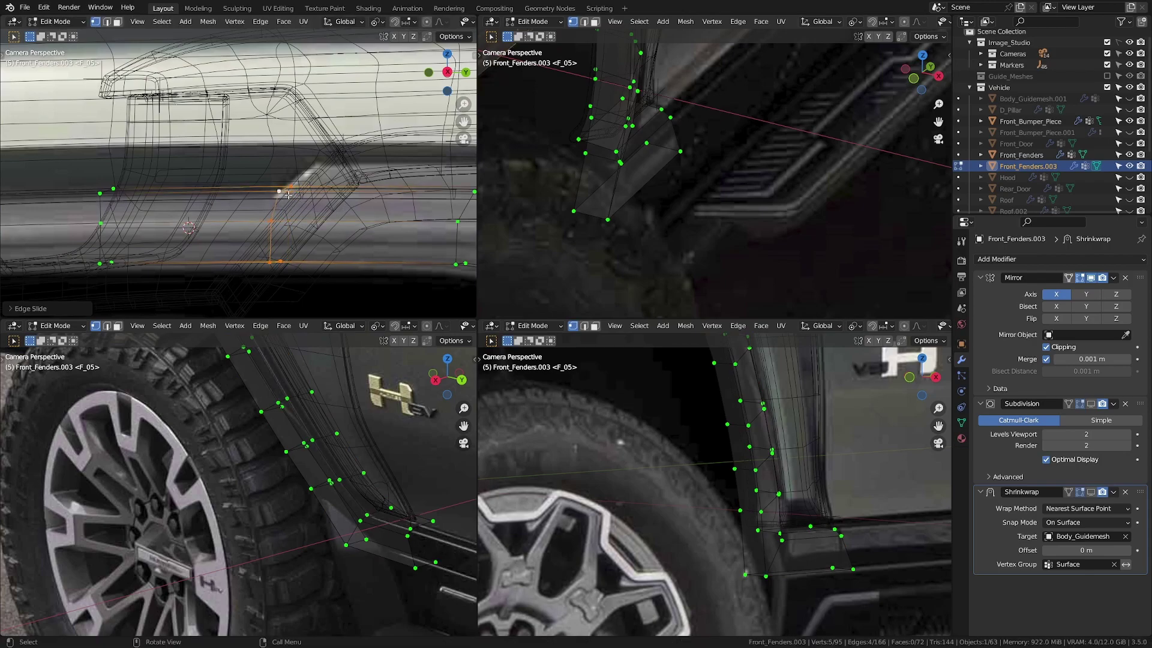
Extrude the trim's upper edge between the slid loop and the rear upper corner upward along Z about 0.14 m.
{"action": "scroll", "coordinate": [288, 194], "scroll_direction": "down", "scroll_amount": 3}
{"action": "middle_click_drag", "start_coordinate": [312, 196], "coordinate": [237, 196], "text": "shift"}
{"action": "scroll", "coordinate": [344, 200], "scroll_direction": "up", "scroll_amount": 3}
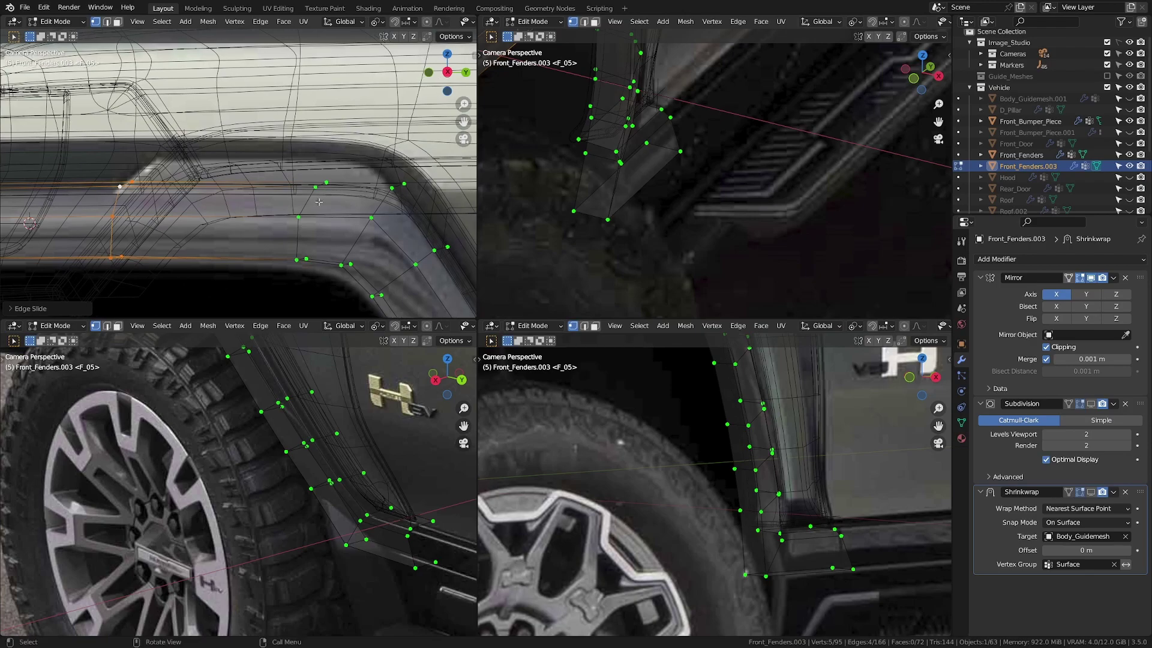
{"action": "scroll", "coordinate": [345, 200], "scroll_direction": "down", "scroll_amount": 3}
{"action": "middle_click_drag", "start_coordinate": [344, 200], "coordinate": [229, 259]}
{"action": "scroll", "coordinate": [260, 244], "scroll_direction": "up", "scroll_amount": 4}
{"action": "scroll", "coordinate": [229, 260], "scroll_direction": "up", "scroll_amount": 3}
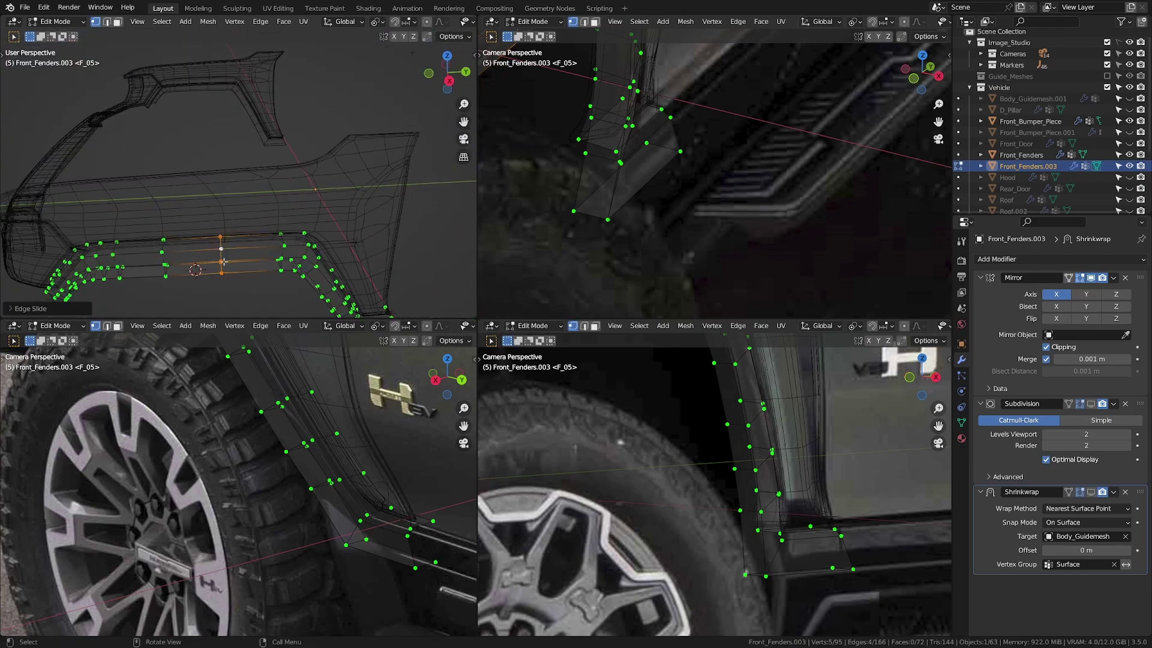
{"action": "key", "text": "KP_3"}
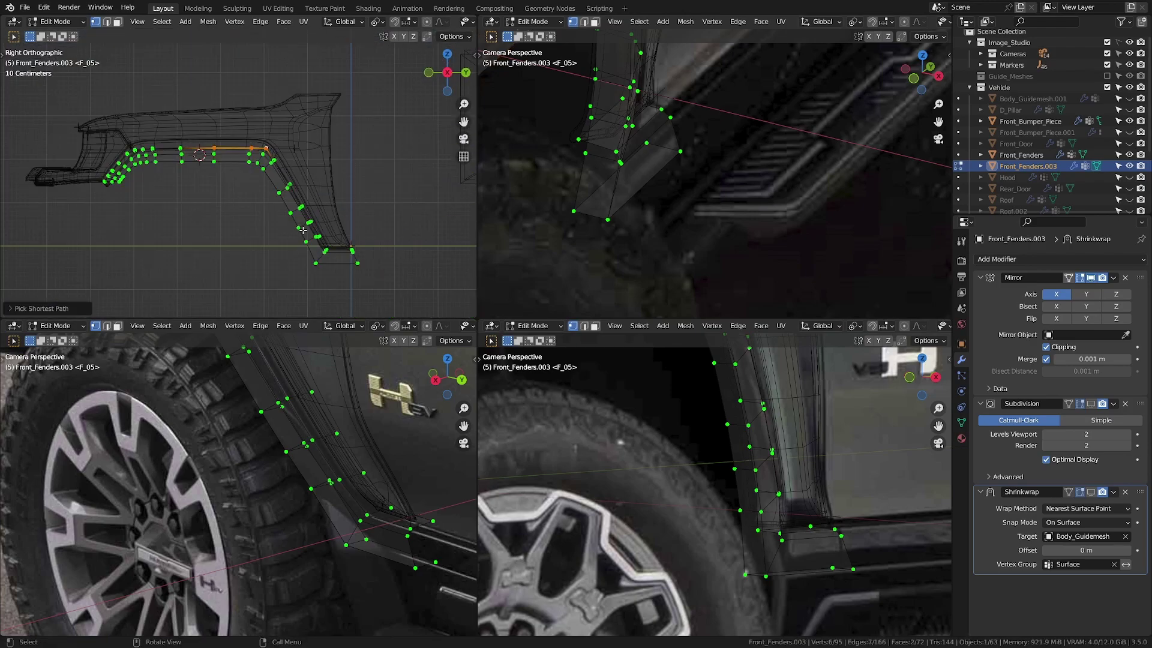
{"action": "key", "text": "KP_0"}
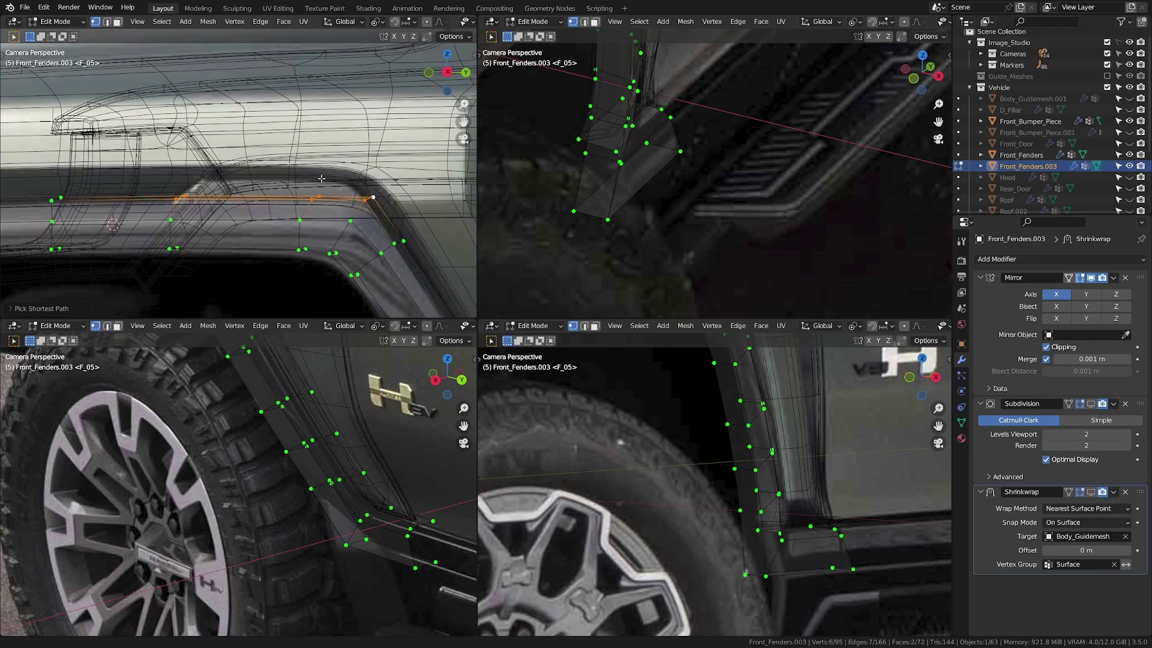
{"action": "key", "text": "r"}
{"action": "left_click", "coordinate": [365, 278]}
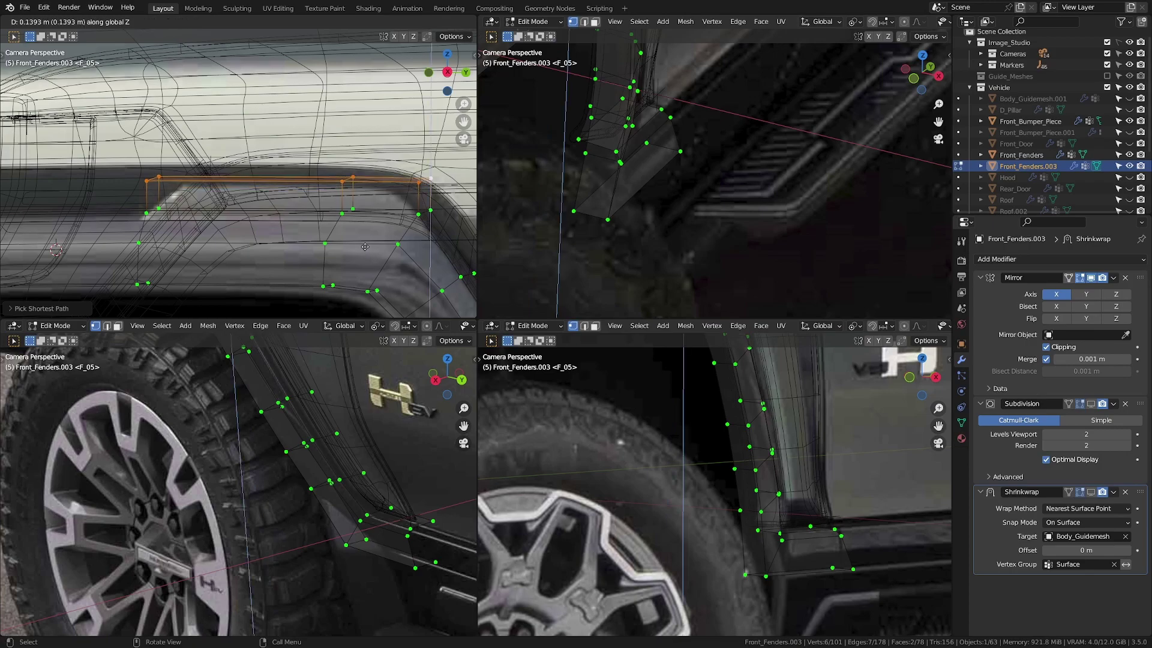
{"action": "key", "text": "e"}
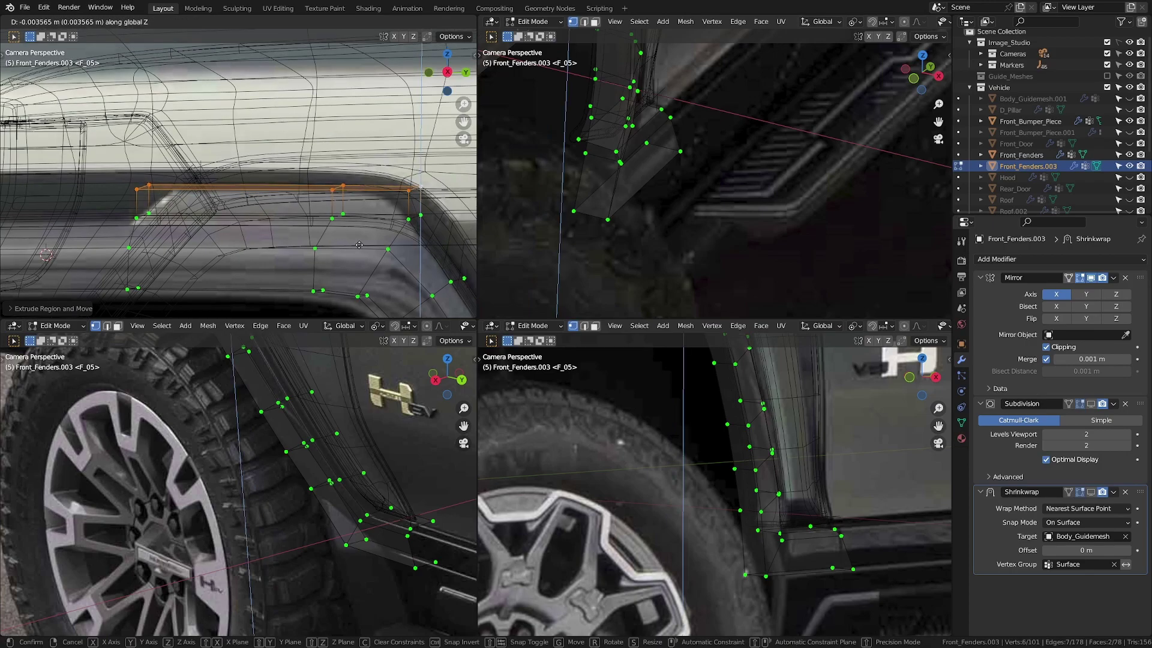
{"action": "left_click", "coordinate": [360, 245]}
Slide the rear end vertices of the raised strip forward along its top edge to match the reference photo's corner.
{"action": "middle_click_drag", "start_coordinate": [360, 245], "coordinate": [321, 227], "text": "shift"}
{"action": "scroll", "coordinate": [330, 222], "scroll_direction": "up", "scroll_amount": 5}
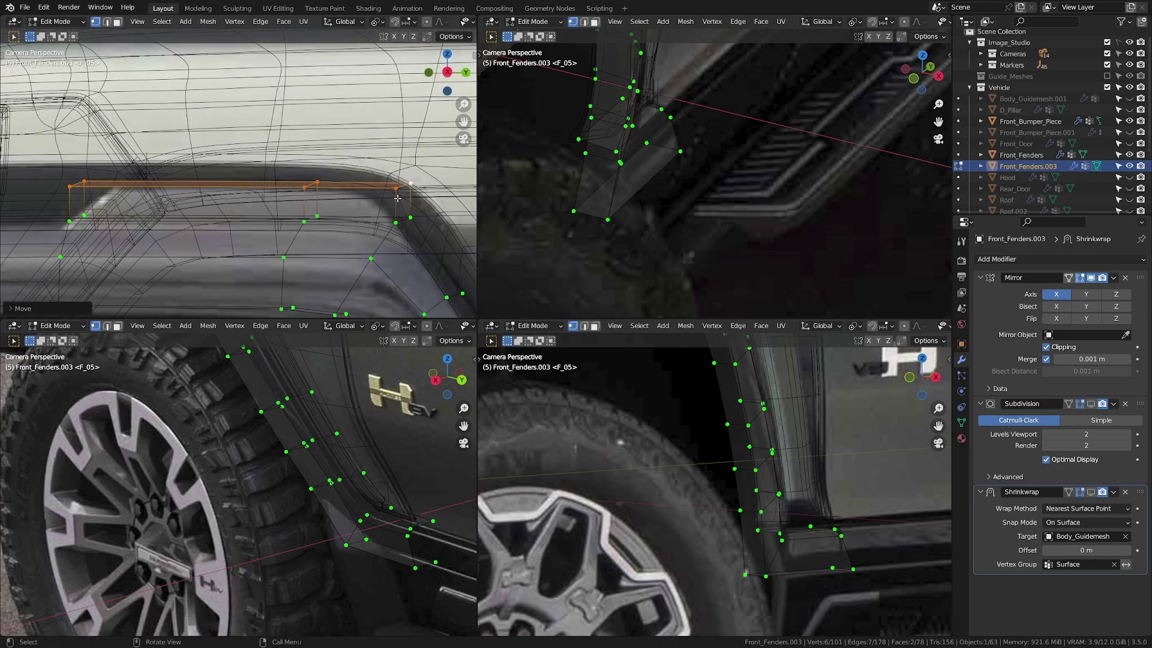
{"action": "left_click", "coordinate": [418, 193]}
{"action": "key", "text": "g"}
{"action": "key", "text": "g"}
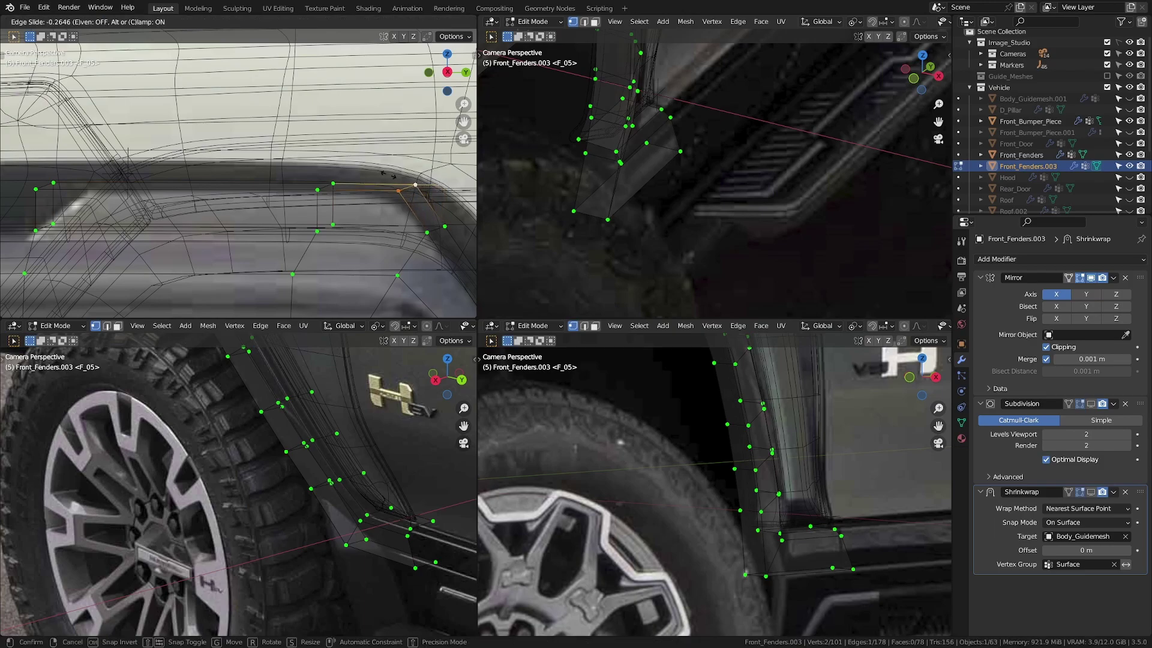
{"action": "left_click", "coordinate": [389, 175]}
Slide the front end vertices of the raised strip rearward along its top edge to form the slanted step in the photo.
{"action": "scroll", "coordinate": [396, 204], "scroll_direction": "down", "scroll_amount": 2}
{"action": "middle_click_drag", "start_coordinate": [398, 217], "coordinate": [325, 161], "text": "shift"}
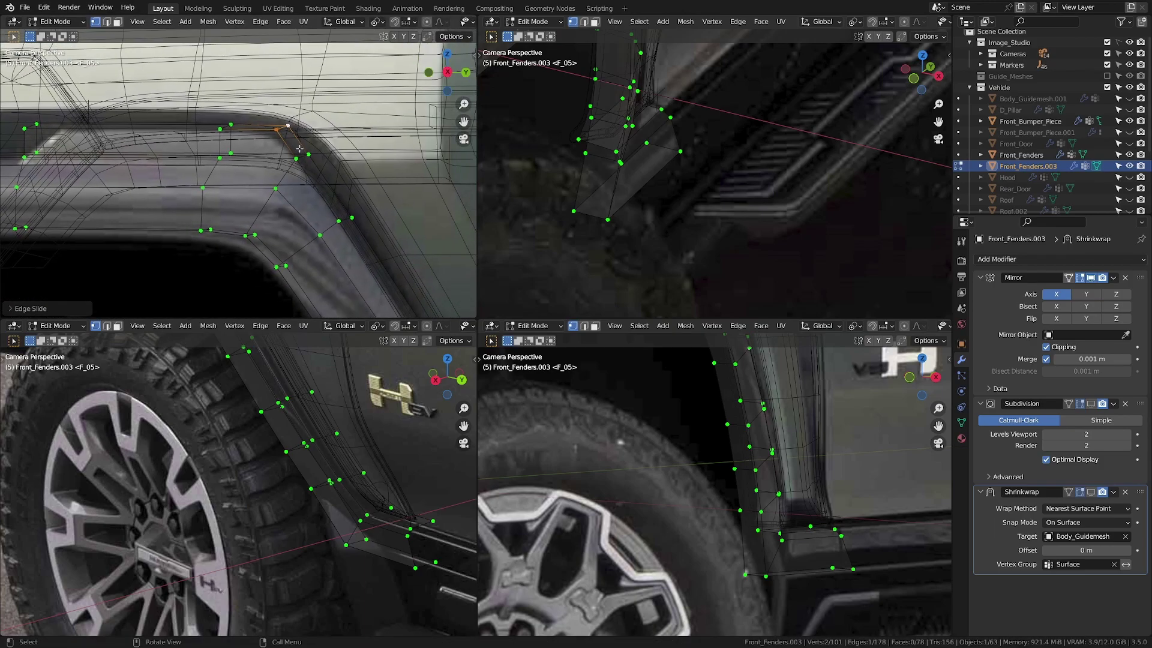
{"action": "scroll", "coordinate": [297, 153], "scroll_direction": "up", "scroll_amount": 3}
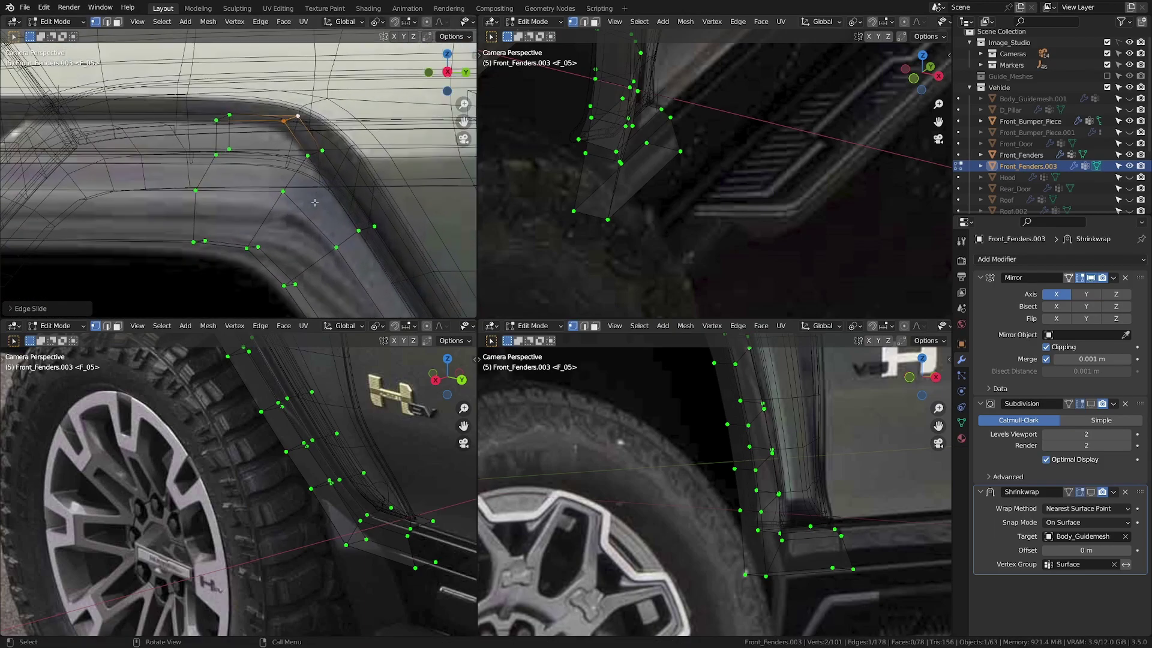
{"action": "middle_click_drag", "start_coordinate": [284, 175], "coordinate": [305, 198], "text": "shift"}
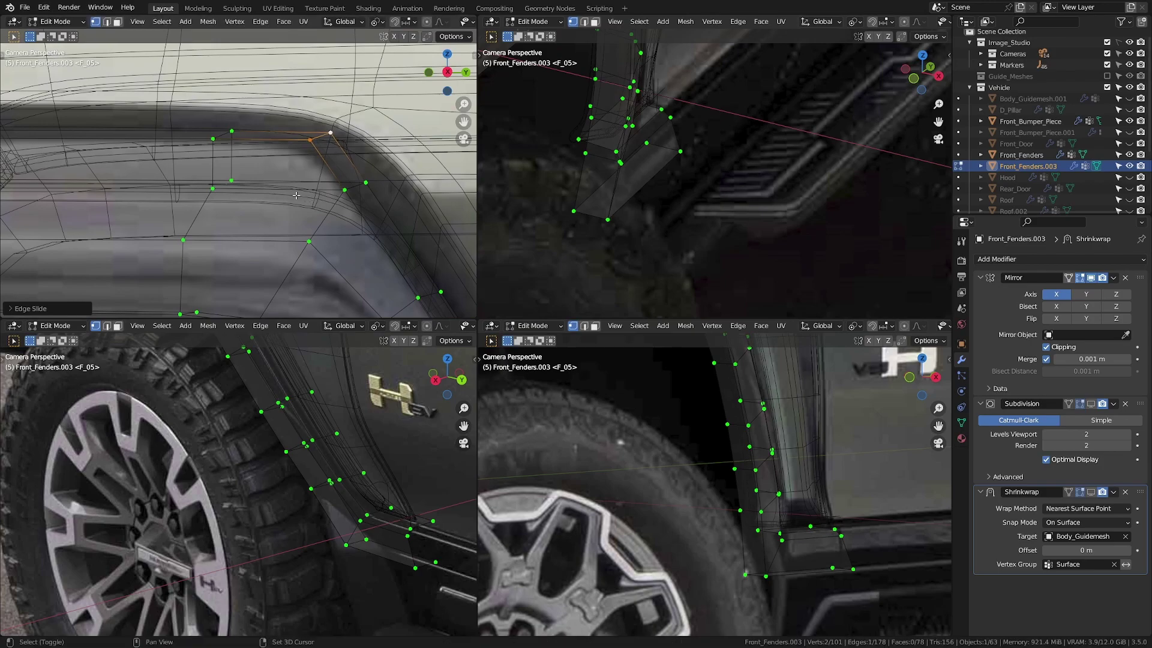
{"action": "key", "text": "shift+z"}
{"action": "scroll", "coordinate": [296, 196], "scroll_direction": "down", "scroll_amount": 4}
{"action": "mouse_move", "coordinate": [296, 197]}
{"action": "middle_mouse_down"}
{"action": "mouse_move", "coordinate": [260, 240]}
{"action": "mouse_move", "coordinate": [312, 210]}
{"action": "mouse_move", "coordinate": [372, 207]}
{"action": "mouse_move", "coordinate": [359, 203]}
{"action": "middle_mouse_up"}
{"action": "scroll", "coordinate": [245, 239], "scroll_direction": "up", "scroll_amount": 6}
{"action": "key", "text": "KP_Decimal"}
{"action": "key", "text": "KP_0"}
{"action": "key", "text": "z"}
{"action": "left_click", "coordinate": [264, 201]}
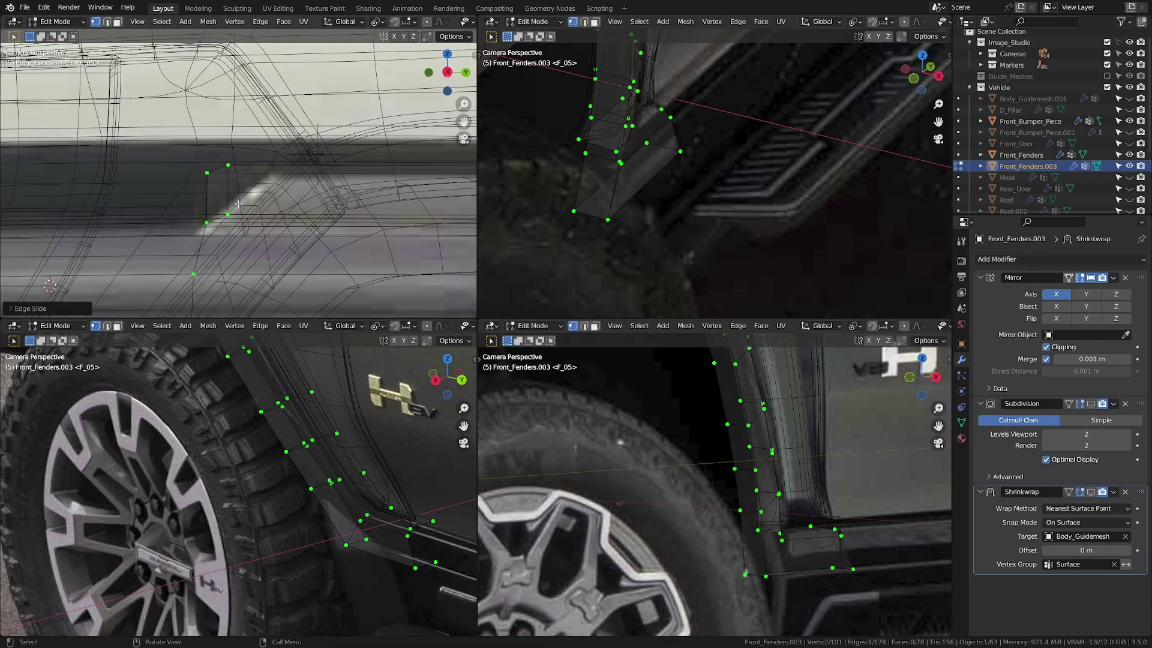
{"action": "left_click", "coordinate": [228, 165], "text": "shift"}
{"action": "key", "text": "g"}
{"action": "key", "text": "g"}
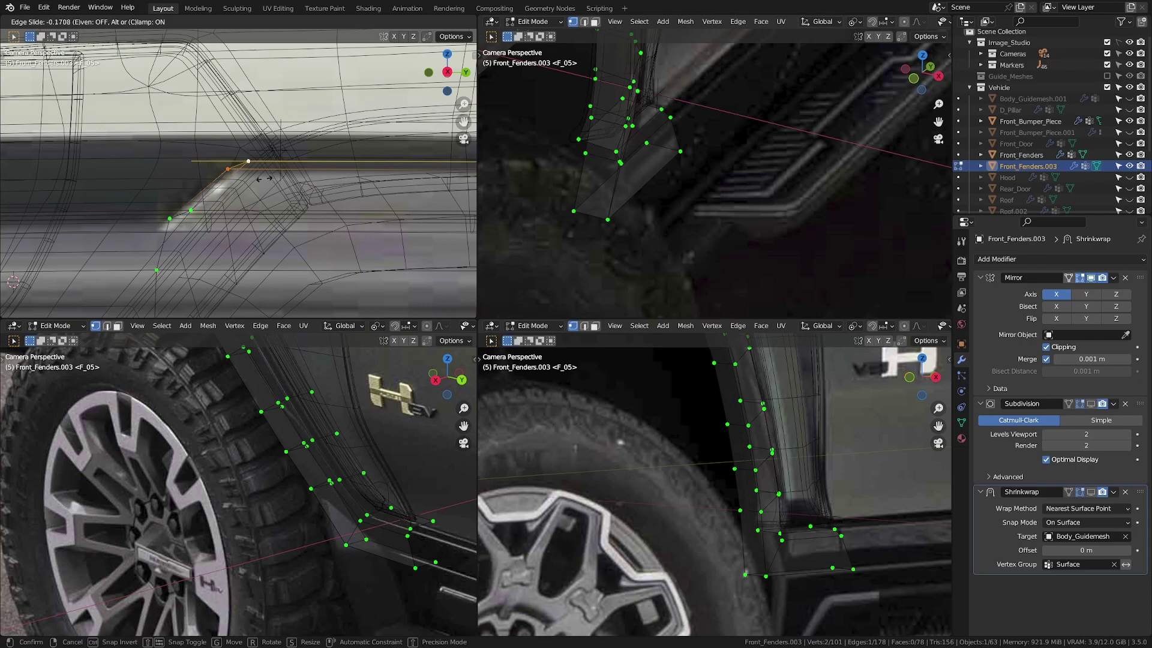
{"action": "left_click", "coordinate": [264, 179]}
Leave mesh editing, enable the trim's Subdivision modifier in the viewport and inspect the smoothed shape.
{"action": "scroll", "coordinate": [264, 179], "scroll_direction": "down", "scroll_amount": 5}
{"action": "mouse_move", "coordinate": [315, 210]}
{"action": "middle_mouse_down", "text": "shift"}
{"action": "mouse_move", "coordinate": [237, 188]}
{"action": "mouse_move", "coordinate": [250, 183]}
{"action": "mouse_move", "coordinate": [288, 195]}
{"action": "mouse_move", "coordinate": [228, 207]}
{"action": "middle_mouse_up", "text": "shift"}
{"action": "scroll", "coordinate": [251, 183], "scroll_direction": "down", "scroll_amount": 3}
{"action": "key", "text": "z"}
{"action": "left_click", "coordinate": [299, 193]}
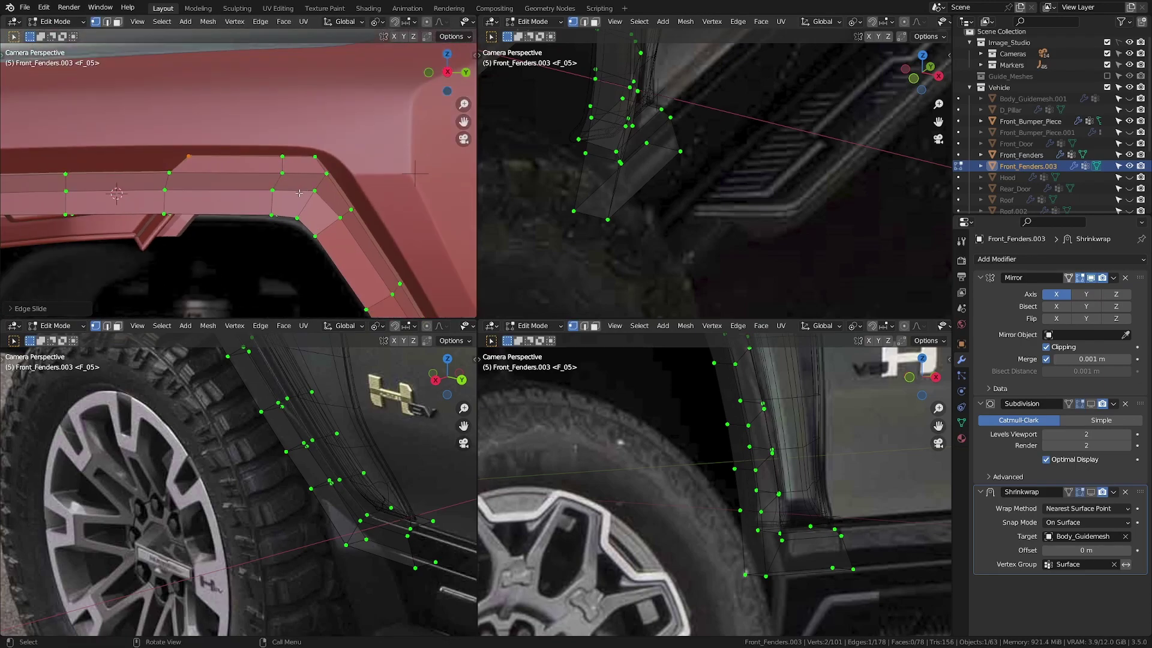
{"action": "scroll", "coordinate": [223, 210], "scroll_direction": "up", "scroll_amount": 6}
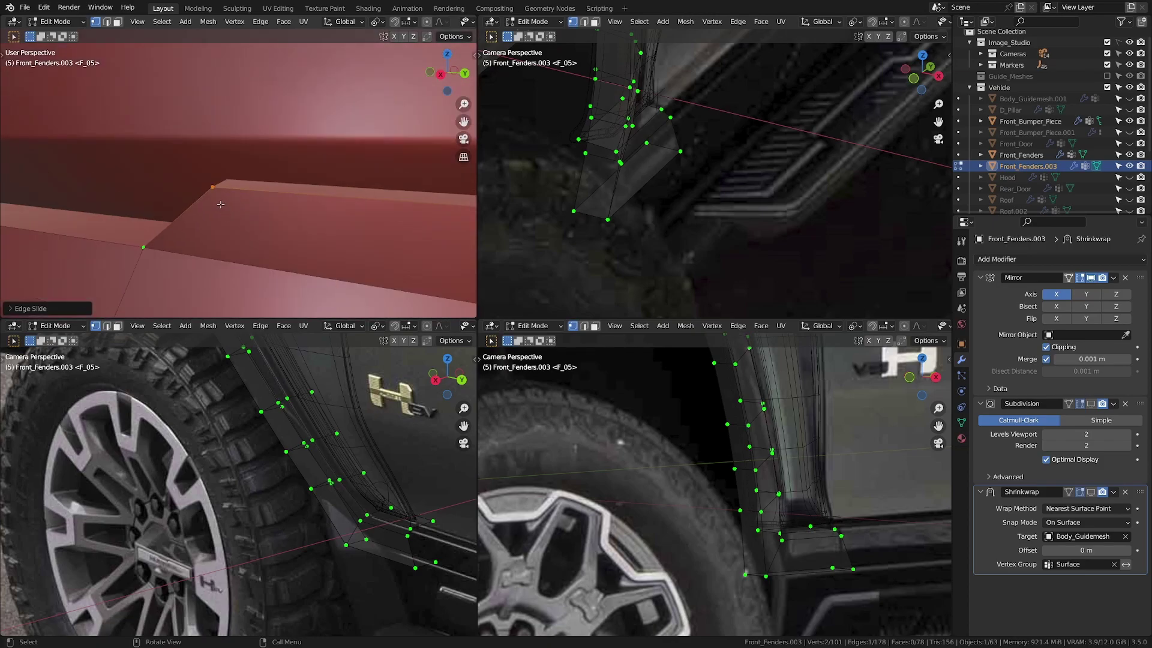
{"action": "key", "text": "Tab"}
{"action": "scroll", "coordinate": [223, 209], "scroll_direction": "down", "scroll_amount": 6}
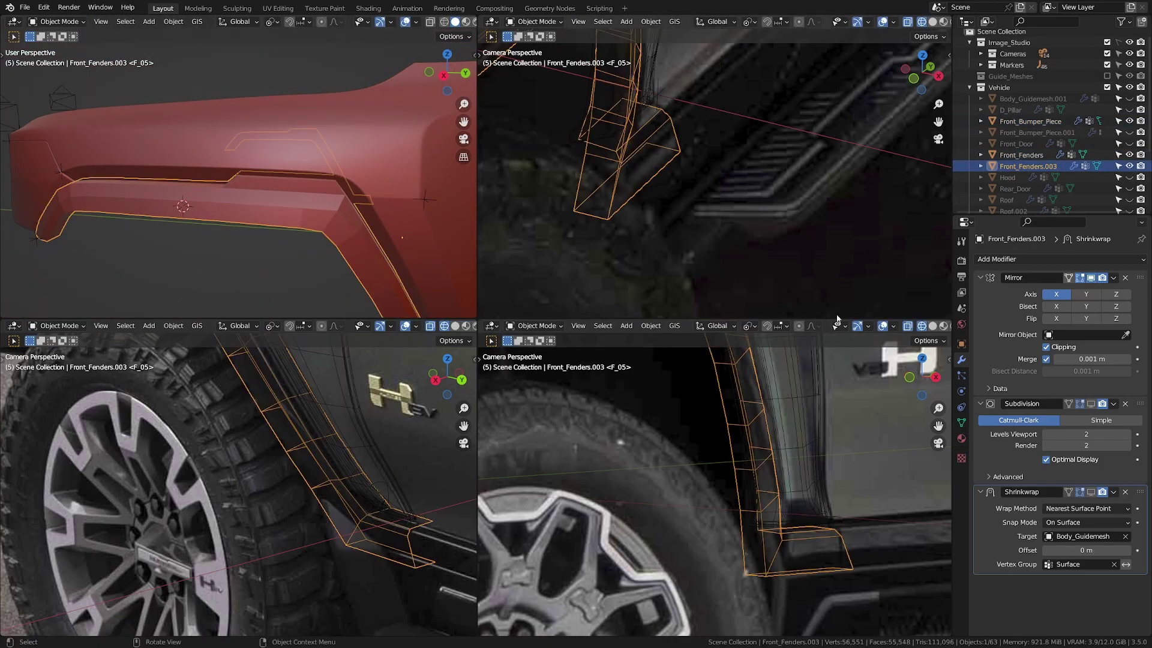
{"action": "left_click", "coordinate": [1091, 404]}
{"action": "middle_click_drag", "start_coordinate": [306, 243], "coordinate": [251, 164]}
{"action": "left_click", "coordinate": [284, 247]}
{"action": "scroll", "coordinate": [162, 226], "scroll_direction": "down", "scroll_amount": 4}
{"action": "scroll", "coordinate": [314, 202], "scroll_direction": "up", "scroll_amount": 2}
Slide the front vertices of the trim's front lower end downward past their edges with clamping off.
{"action": "key", "text": "Tab"}
{"action": "scroll", "coordinate": [277, 174], "scroll_direction": "up", "scroll_amount": 3}
{"action": "left_click", "coordinate": [237, 232], "text": "alt"}
{"action": "middle_click_drag", "start_coordinate": [237, 232], "coordinate": [251, 224]}
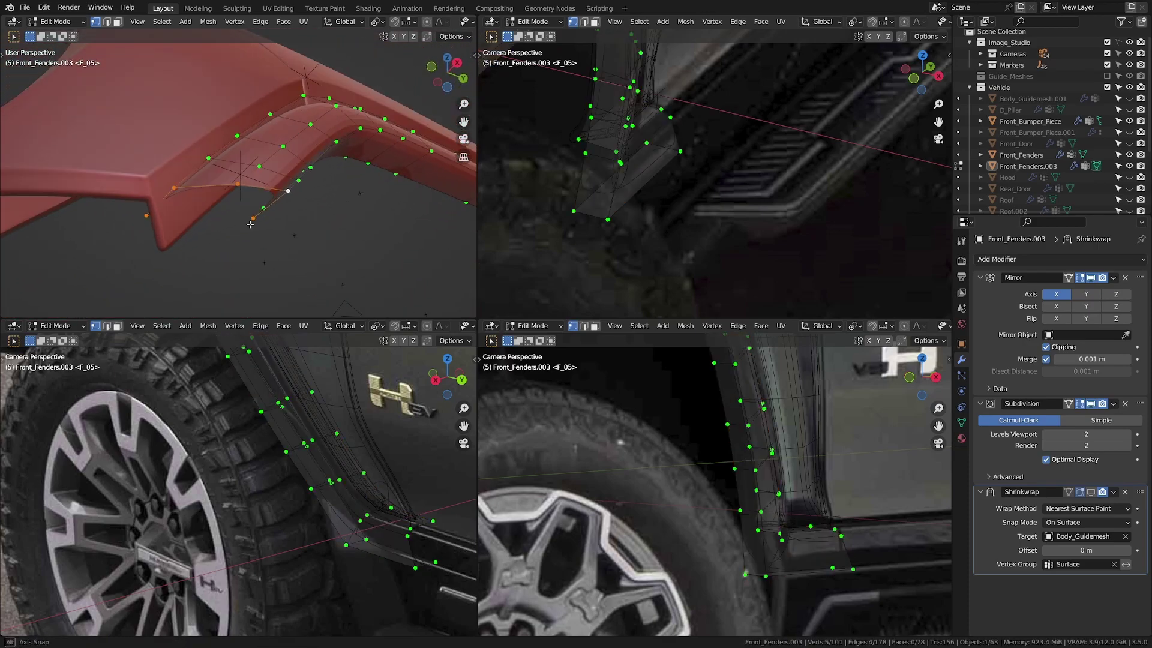
{"action": "key", "text": "KP_3"}
{"action": "key", "text": "shift+z"}
{"action": "scroll", "coordinate": [258, 229], "scroll_direction": "up", "scroll_amount": 4}
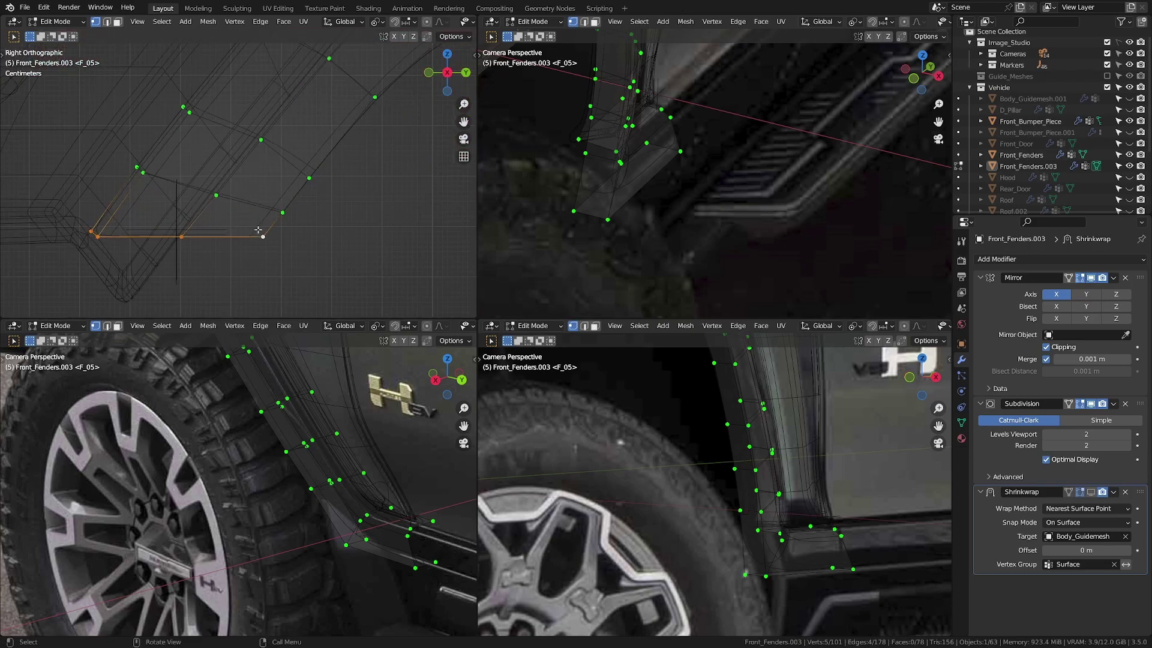
{"action": "scroll", "coordinate": [190, 231], "scroll_direction": "up", "scroll_amount": 2}
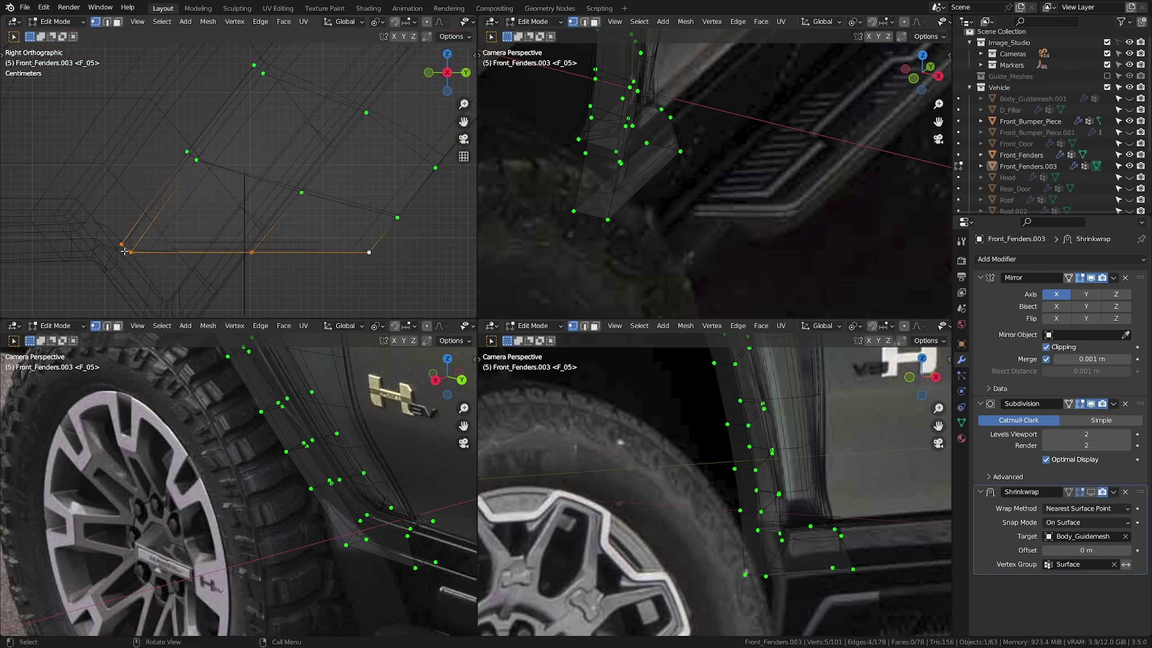
{"action": "key", "text": "g"}
{"action": "key", "text": "g"}
{"action": "key", "text": "c"}
{"action": "left_click", "coordinate": [126, 274]}
Flatten the trim's front lower end edge loop by scaling it along Z.
{"action": "left_click", "coordinate": [183, 255], "text": "alt"}
{"action": "key", "text": "s"}
{"action": "key", "text": "z"}
{"action": "key", "text": "Return"}
Fill the trim's front lower end with a face and inset it about 0.06 m.
{"action": "middle_click_drag", "start_coordinate": [131, 252], "coordinate": [312, 208]}
{"action": "key", "text": "f"}
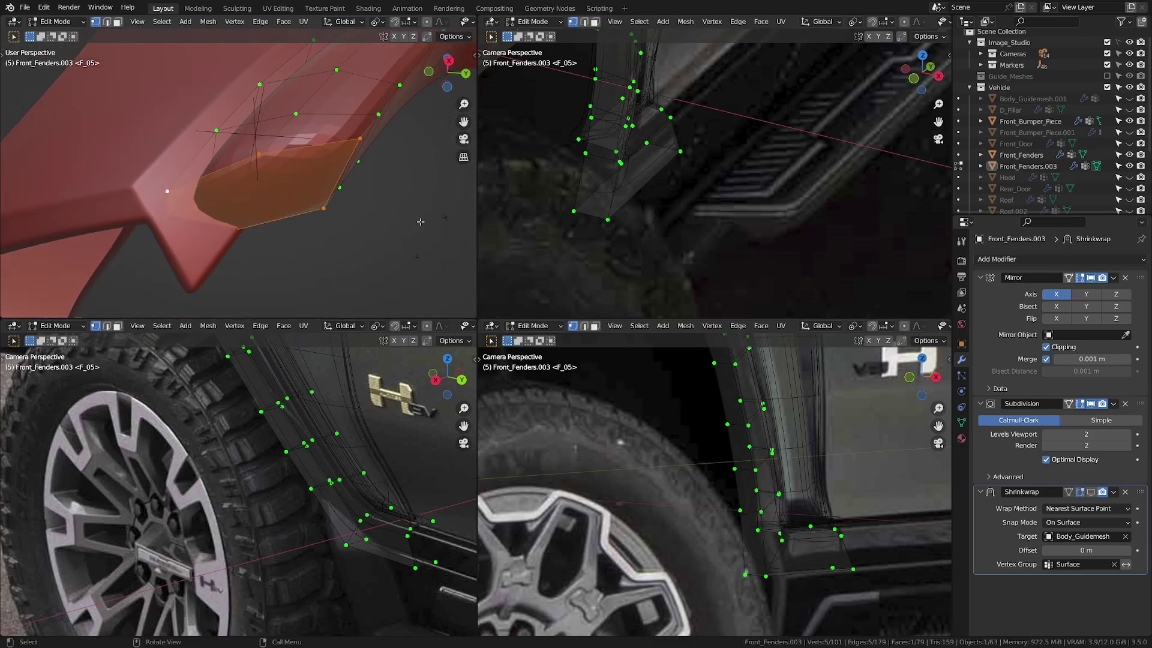
{"action": "key", "text": "i"}
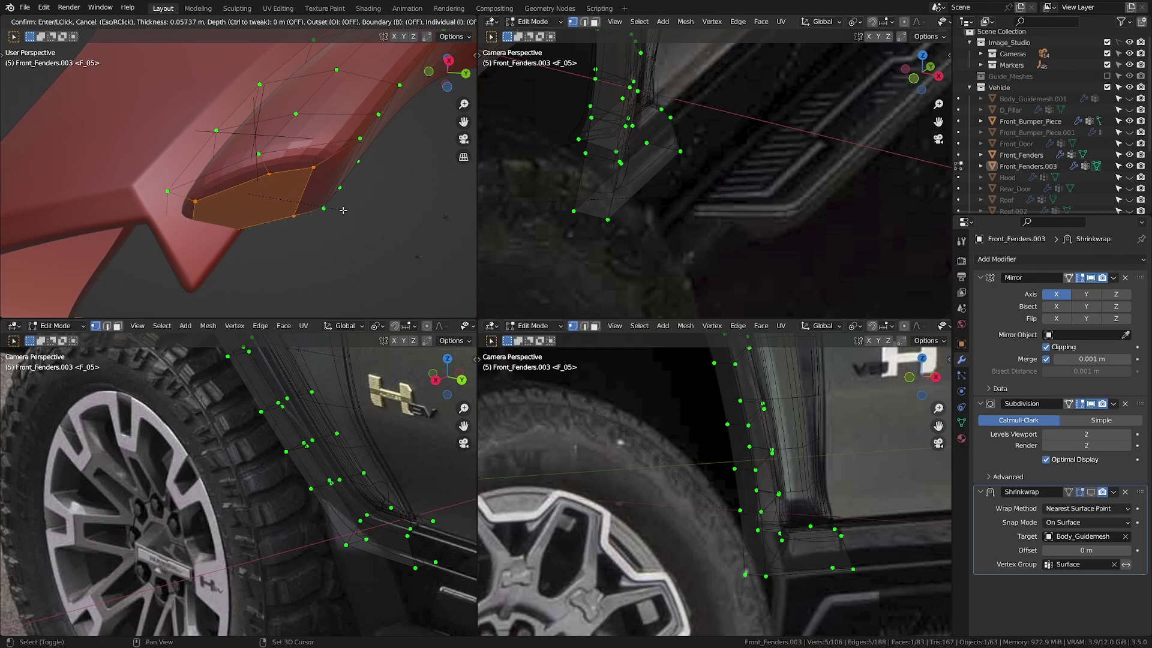
Move the inset end face down along Z and adjust it along Y to match the side reference photo.
{"action": "key", "text": "KP_0"}
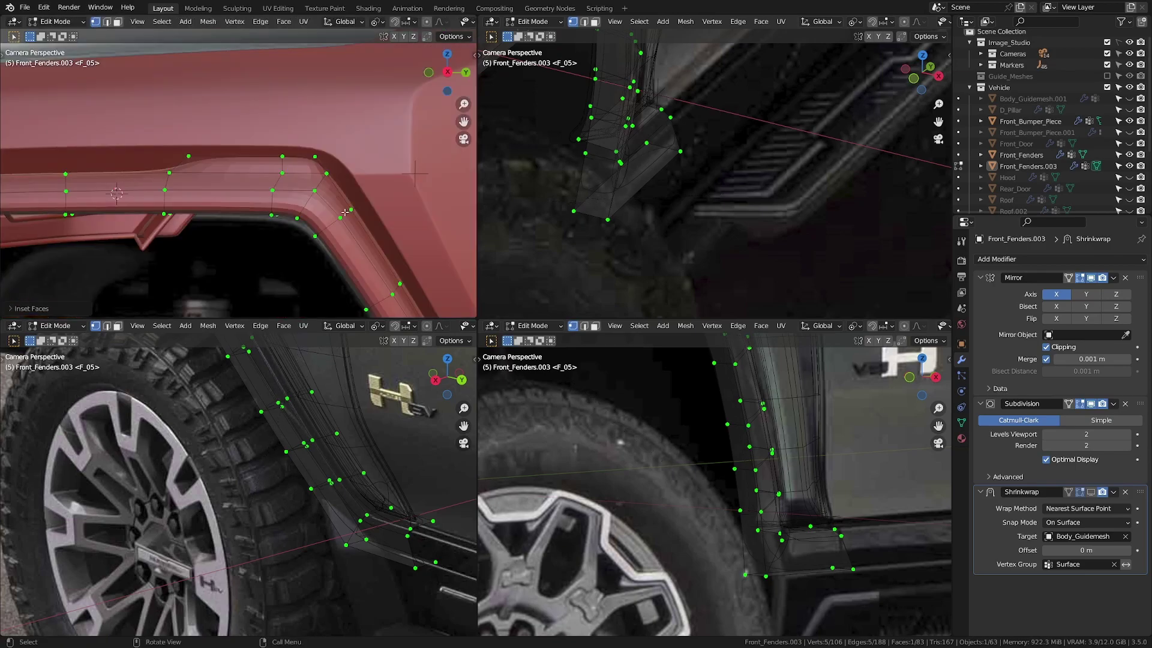
{"action": "key", "text": "shift+z"}
{"action": "middle_click_drag", "start_coordinate": [259, 238], "coordinate": [264, 214], "text": "shift"}
{"action": "scroll", "coordinate": [339, 149], "scroll_direction": "up", "scroll_amount": 5}
{"action": "key", "text": "g"}
{"action": "key", "text": "z"}
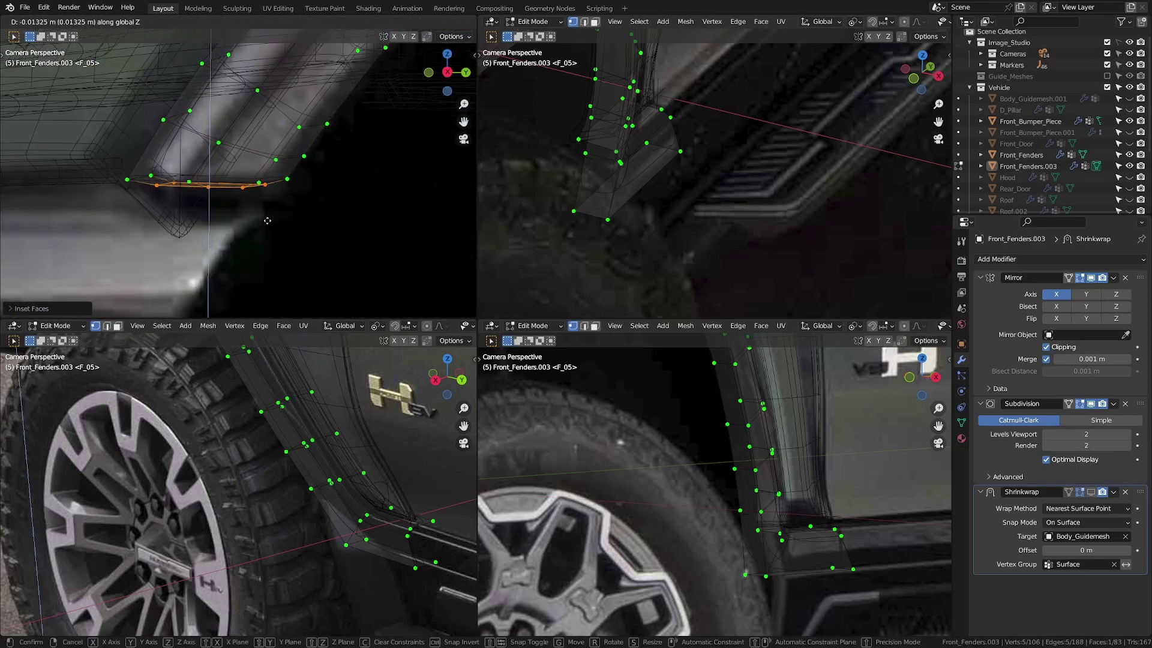
{"action": "left_click", "coordinate": [305, 272]}
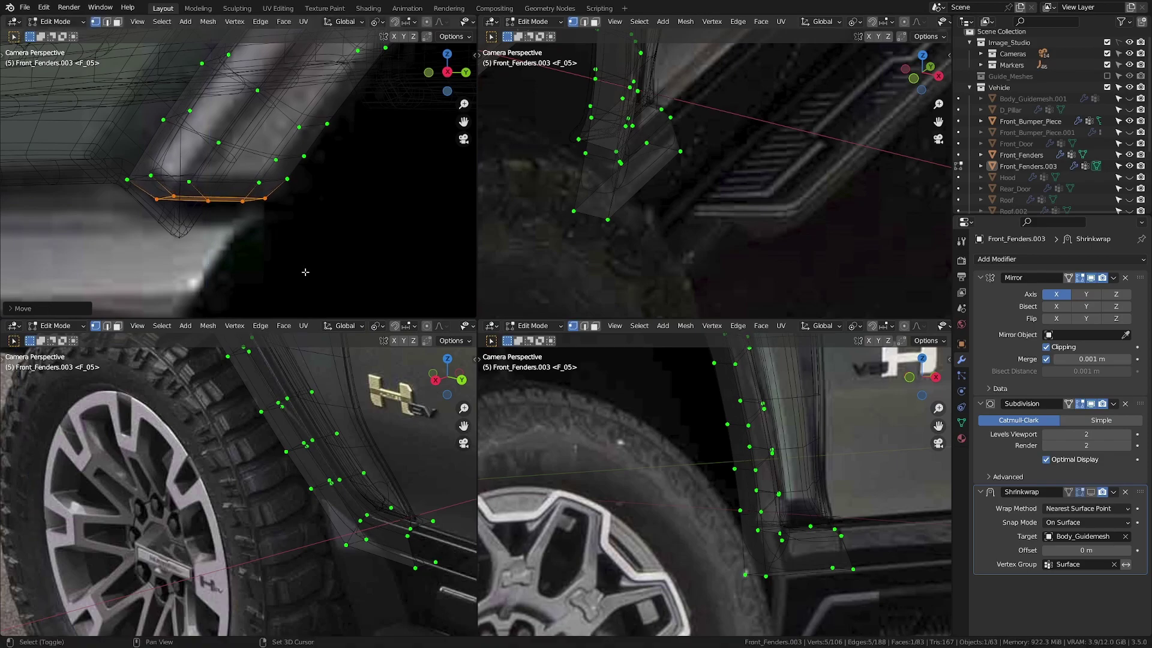
{"action": "key", "text": "g"}
{"action": "key", "text": "y"}
{"action": "left_click", "coordinate": [241, 229]}
Nudge the inset face at the trim's front lower end slightly further along Z.
{"action": "key", "text": "shift+z"}
{"action": "scroll", "coordinate": [302, 221], "scroll_direction": "down", "scroll_amount": 10}
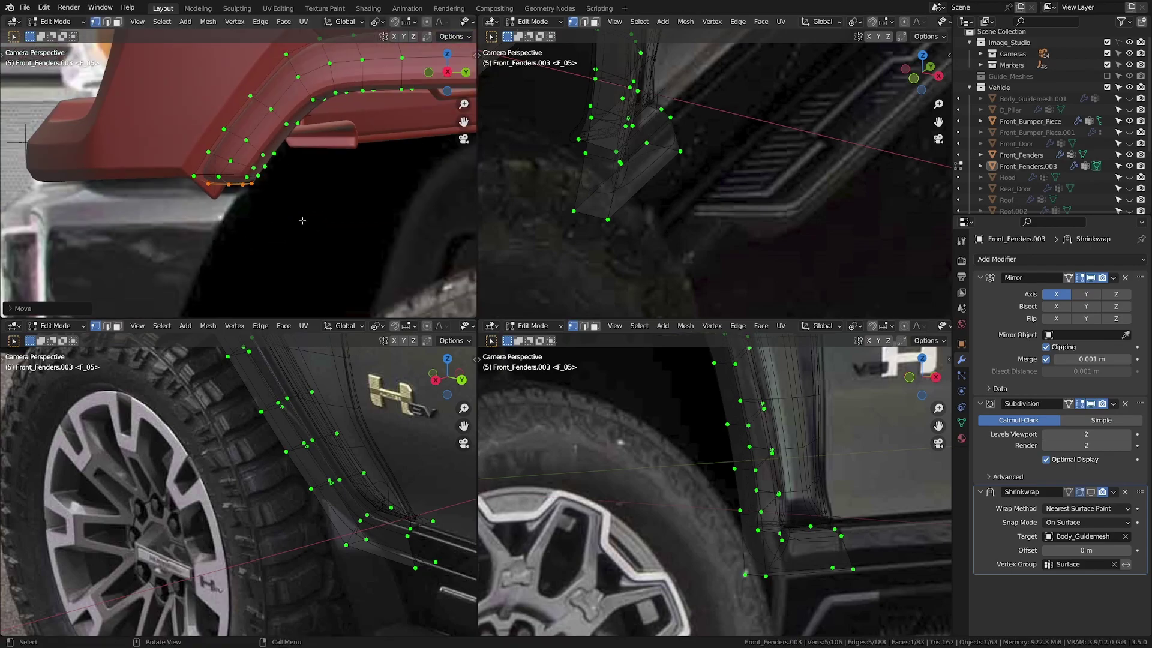
{"action": "key", "text": "KP_Decimal"}
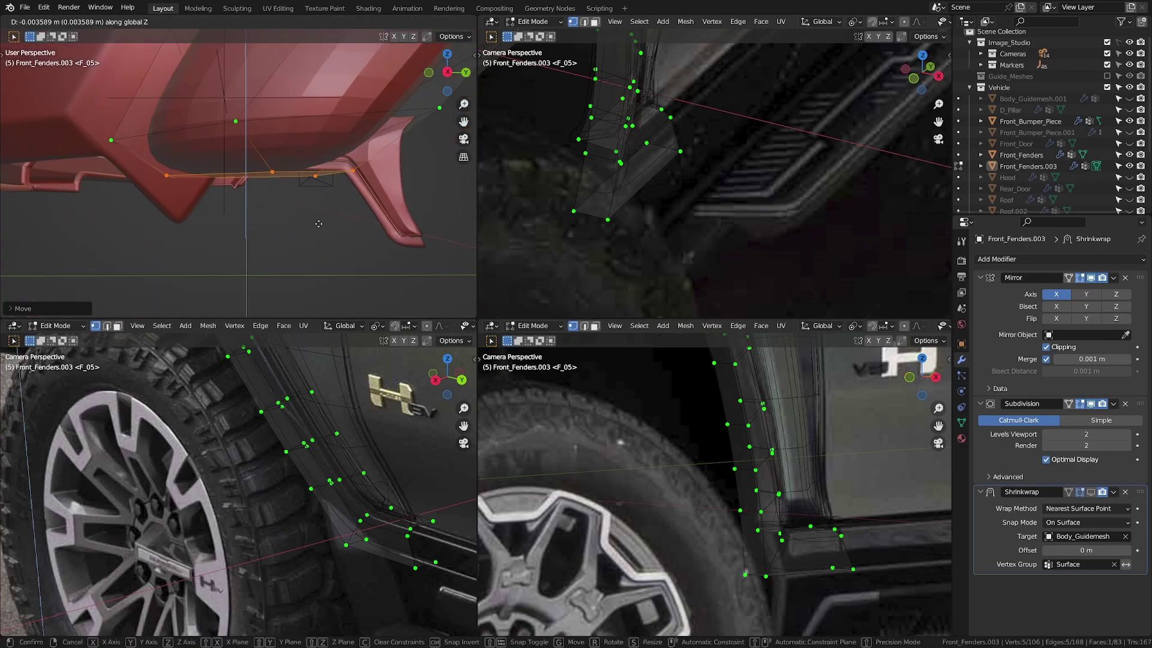
{"action": "middle_click_drag", "start_coordinate": [313, 196], "coordinate": [224, 217]}
Unhide all hidden vehicle parts and inspect the smoothed trim against the surrounding body.
{"action": "key", "text": "Tab"}
{"action": "key", "text": "alt+h"}
{"action": "scroll", "coordinate": [258, 181], "scroll_direction": "up", "scroll_amount": 6}
{"action": "left_click", "coordinate": [257, 162]}
{"action": "key", "text": "Tab"}
{"action": "key", "text": "Tab"}
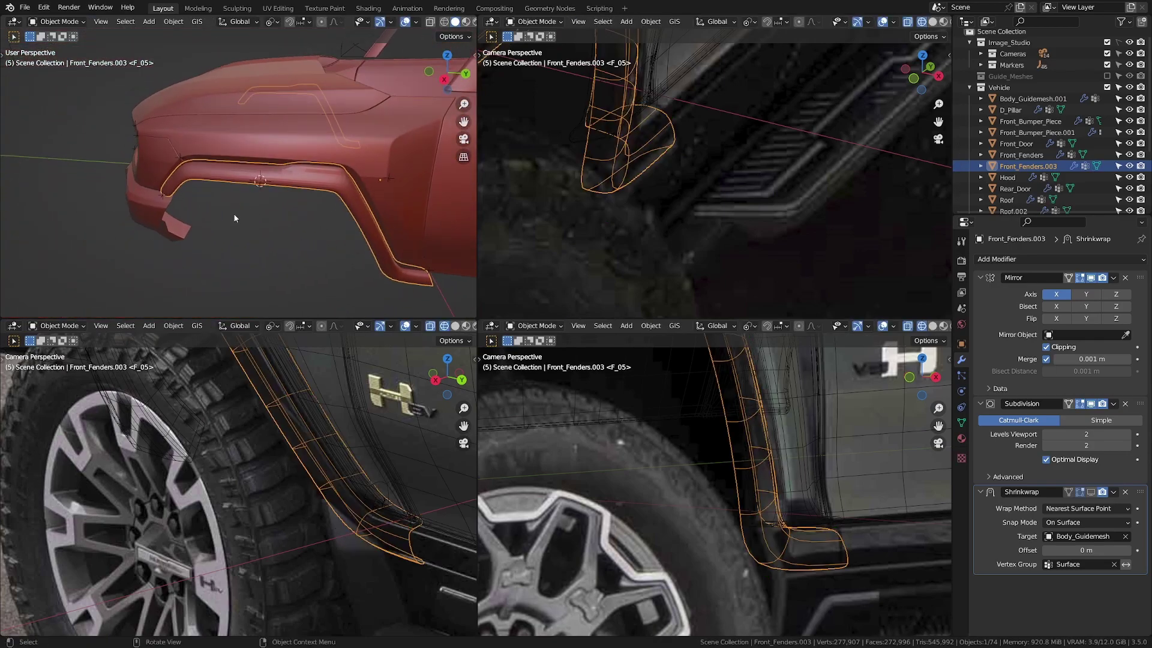
Add lengthwise loop cuts along the trim beside its middle ridge, adjusting the ridge with Shrink/Fatten.
{"action": "scroll", "coordinate": [339, 193], "scroll_direction": "up", "scroll_amount": 4}
{"action": "key", "text": "Tab"}
{"action": "middle_click_drag", "start_coordinate": [340, 193], "coordinate": [283, 198]}
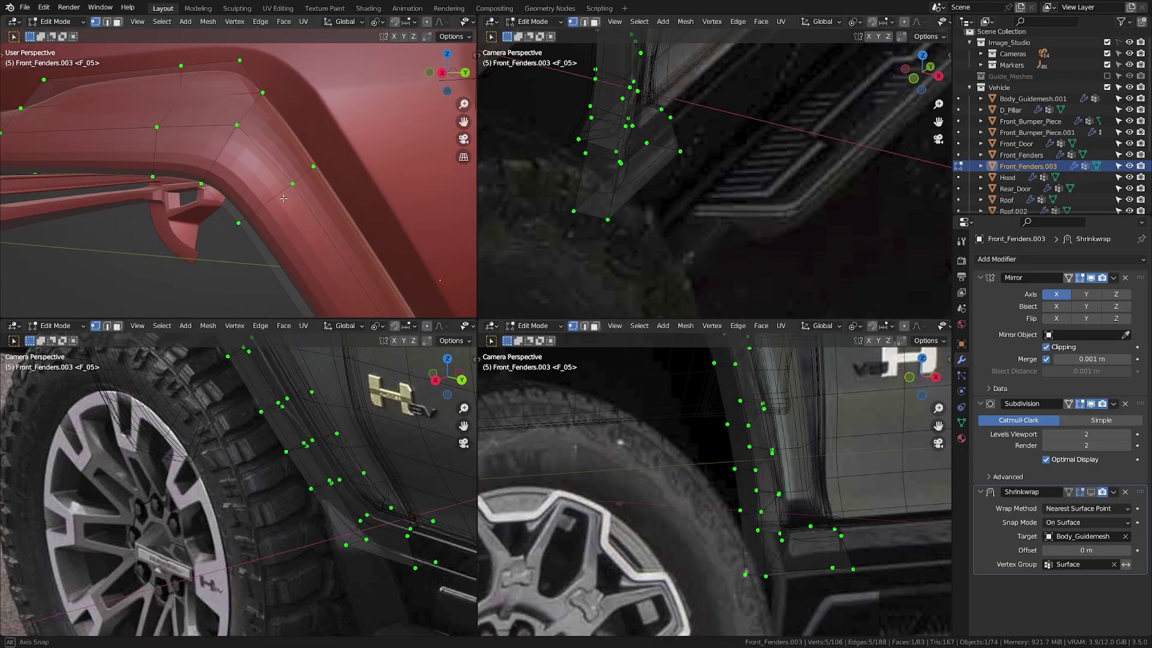
{"action": "middle_click_drag", "start_coordinate": [324, 235], "coordinate": [243, 180]}
{"action": "left_click", "coordinate": [264, 174]}
{"action": "left_click", "coordinate": [280, 171]}
{"action": "middle_click_drag", "start_coordinate": [194, 127], "coordinate": [281, 275]}
{"action": "middle_click_drag", "start_coordinate": [312, 224], "coordinate": [263, 114]}
{"action": "key", "text": "ctrl+r"}
{"action": "left_click", "coordinate": [263, 113]}
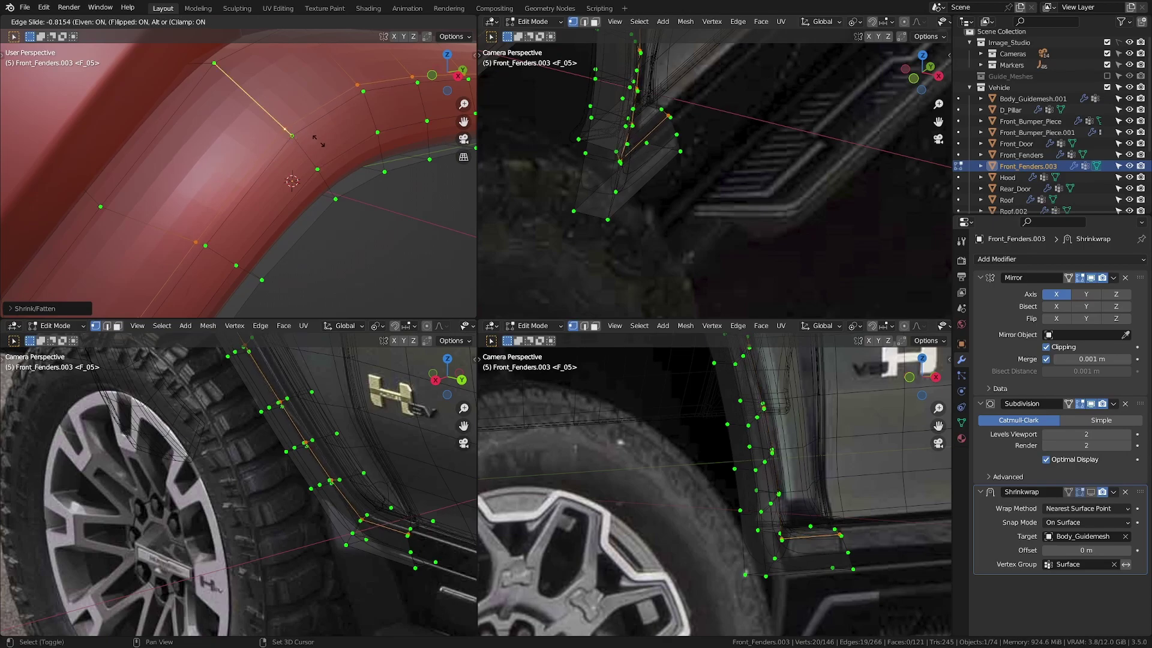
Add another lengthwise loop cut on the wheel-opening side of the trim's middle ridge and adjust it with Shrink/Fatten.
{"action": "scroll", "coordinate": [302, 162], "scroll_direction": "up", "scroll_amount": 1}
{"action": "key", "text": "ctrl+r"}
{"action": "left_click", "coordinate": [311, 147]}
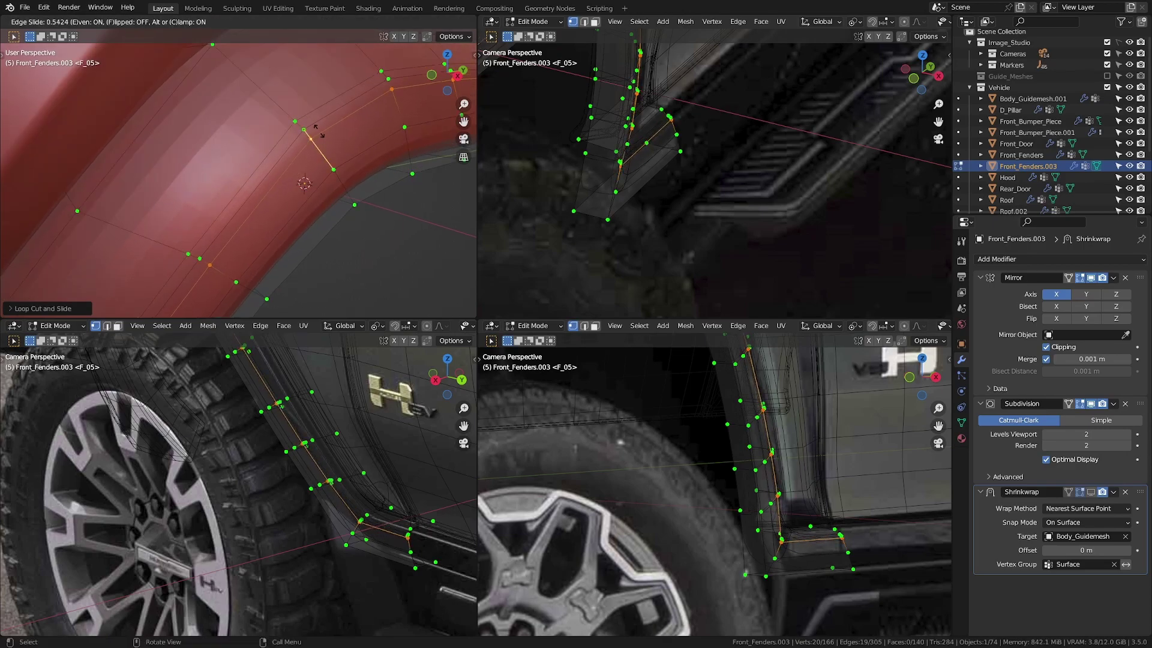
{"action": "middle_click_drag", "start_coordinate": [329, 162], "coordinate": [367, 149]}
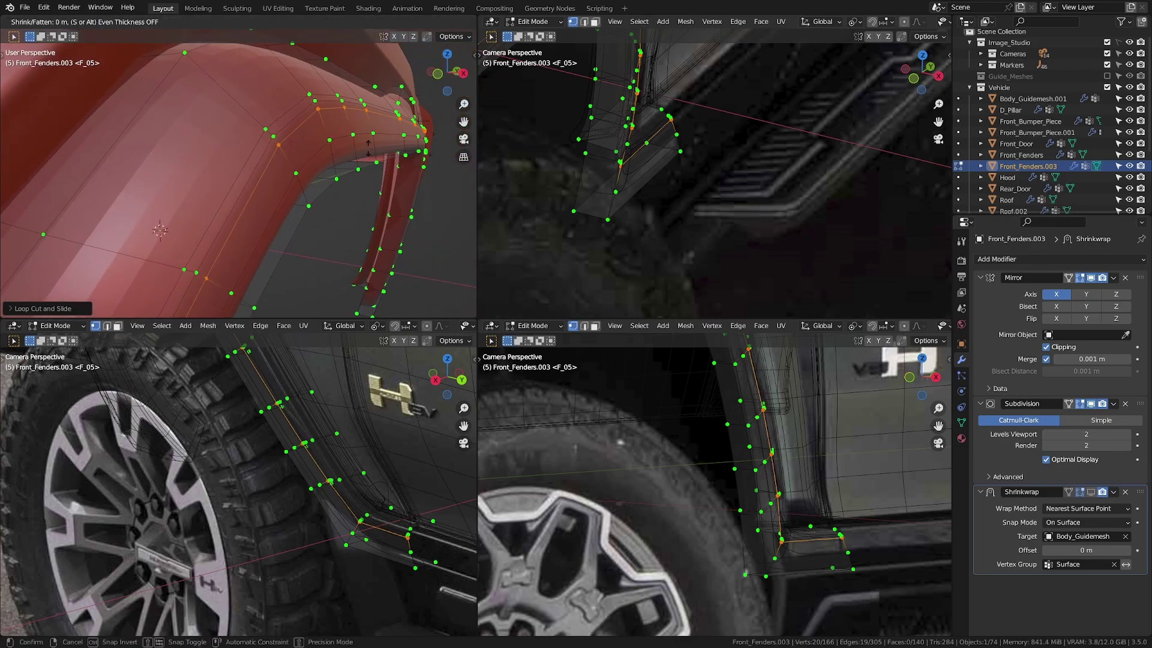
Slide the selected ridge edges at the trim's lower rear corner along their neighbouring edges to even out the bend.
{"action": "middle_click_drag", "start_coordinate": [369, 147], "coordinate": [318, 123], "text": "shift"}
{"action": "middle_click_drag", "start_coordinate": [318, 123], "coordinate": [270, 144]}
{"action": "scroll", "coordinate": [396, 228], "scroll_direction": "down", "scroll_amount": 5}
{"action": "middle_click_drag", "start_coordinate": [396, 229], "coordinate": [187, 132], "text": "shift"}
{"action": "scroll", "coordinate": [188, 132], "scroll_direction": "up", "scroll_amount": 4}
{"action": "middle_click_drag", "start_coordinate": [300, 144], "coordinate": [239, 201]}
{"action": "scroll", "coordinate": [380, 240], "scroll_direction": "down", "scroll_amount": 3}
{"action": "scroll", "coordinate": [287, 215], "scroll_direction": "up", "scroll_amount": 2}
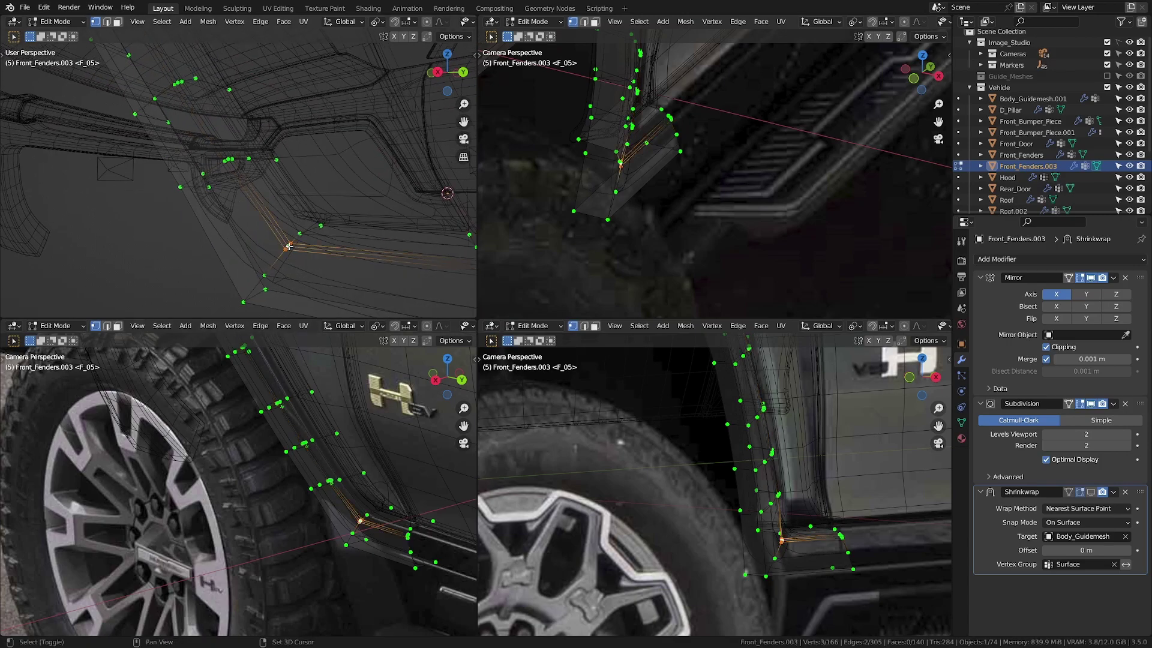
{"action": "left_click", "coordinate": [259, 298]}
{"action": "middle_click_drag", "start_coordinate": [282, 264], "coordinate": [276, 216]}
{"action": "left_click", "coordinate": [365, 230]}
{"action": "left_click", "coordinate": [267, 231], "text": "shift"}
{"action": "key", "text": "g"}
{"action": "key", "text": "g"}
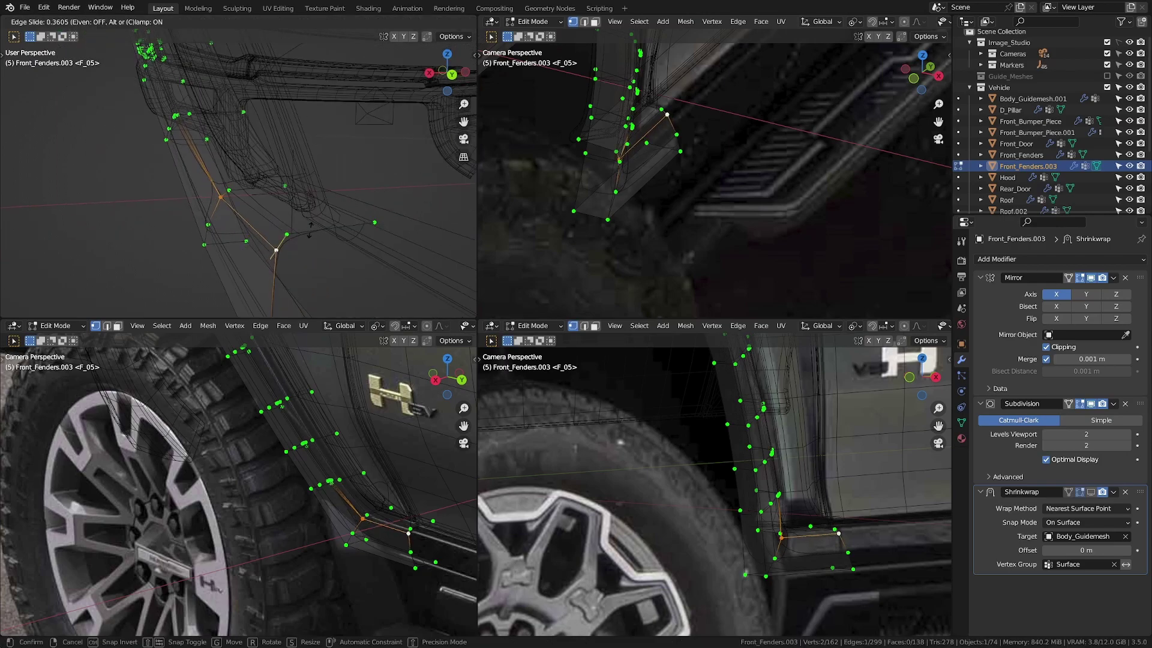
{"action": "left_click", "coordinate": [309, 235]}
{"action": "key", "text": "g"}
{"action": "key", "text": "g"}
{"action": "left_click", "coordinate": [295, 254]}
{"action": "key", "text": "shift+z"}
Add two supporting loop cuts beside the trim's lower rear corner, placing the first with Even offset.
{"action": "key", "text": "ctrl+r"}
{"action": "left_click", "coordinate": [190, 231]}
{"action": "key", "text": "e"}
{"action": "left_click", "coordinate": [208, 229]}
{"action": "key", "text": "ctrl+r"}
{"action": "left_click", "coordinate": [279, 188]}
{"action": "left_click", "coordinate": [288, 187]}
Add two more loop cuts to tighten the bend at the trim's lower rear end, checking the result in Object Mode.
{"action": "key", "text": "Tab"}
{"action": "key", "text": "Tab"}
{"action": "scroll", "coordinate": [278, 199], "scroll_direction": "up", "scroll_amount": 4}
{"action": "key", "text": "ctrl+r"}
{"action": "left_click", "coordinate": [277, 199]}
{"action": "key", "text": "Tab"}
{"action": "mouse_move", "coordinate": [290, 173]}
{"action": "middle_mouse_down"}
{"action": "mouse_move", "coordinate": [162, 191]}
{"action": "mouse_move", "coordinate": [270, 203]}
{"action": "middle_mouse_up"}
{"action": "key", "text": "Tab"}
{"action": "key", "text": "ctrl+r"}
{"action": "left_click", "coordinate": [267, 207]}
{"action": "left_click", "coordinate": [270, 205]}
Add a further loop cut near the trim's lower rear bend after inspecting the smoothed shape.
{"action": "key", "text": "Tab"}
{"action": "middle_click_drag", "start_coordinate": [270, 203], "coordinate": [204, 138], "text": "shift"}
{"action": "key", "text": "Tab"}
{"action": "mouse_move", "coordinate": [252, 228]}
{"action": "middle_mouse_down"}
{"action": "mouse_move", "coordinate": [300, 240]}
{"action": "mouse_move", "coordinate": [172, 250]}
{"action": "middle_mouse_up"}
{"action": "key", "text": "z"}
{"action": "key", "text": "z"}
{"action": "left_click", "coordinate": [351, 250]}
{"action": "key", "text": "ctrl+r"}
{"action": "left_click", "coordinate": [301, 263]}
{"action": "left_click", "coordinate": [246, 260]}
Select the neighbouring edge loop on the trim and edge-slide it closer to the bend.
{"action": "key", "text": "z"}
{"action": "left_click", "coordinate": [270, 135], "text": "alt"}
{"action": "key", "text": "g"}
{"action": "key", "text": "g"}
{"action": "left_click", "coordinate": [267, 160]}
{"action": "key", "text": "z"}
Shade the trim smooth and add another loop cut to it with Even offset.
{"action": "key", "text": "Tab"}
{"action": "middle_click_drag", "start_coordinate": [291, 193], "coordinate": [372, 276]}
{"action": "right_click", "coordinate": [333, 232]}
{"action": "left_click", "coordinate": [332, 232]}
{"action": "key", "text": "Tab"}
{"action": "scroll", "coordinate": [280, 214], "scroll_direction": "up", "scroll_amount": 3}
{"action": "middle_click_drag", "start_coordinate": [280, 213], "coordinate": [277, 252], "text": "shift"}
{"action": "key", "text": "ctrl+r"}
{"action": "left_click", "coordinate": [269, 181]}
{"action": "key", "text": "e"}
{"action": "left_click", "coordinate": [172, 188]}
{"action": "middle_click_drag", "start_coordinate": [173, 188], "coordinate": [176, 206]}
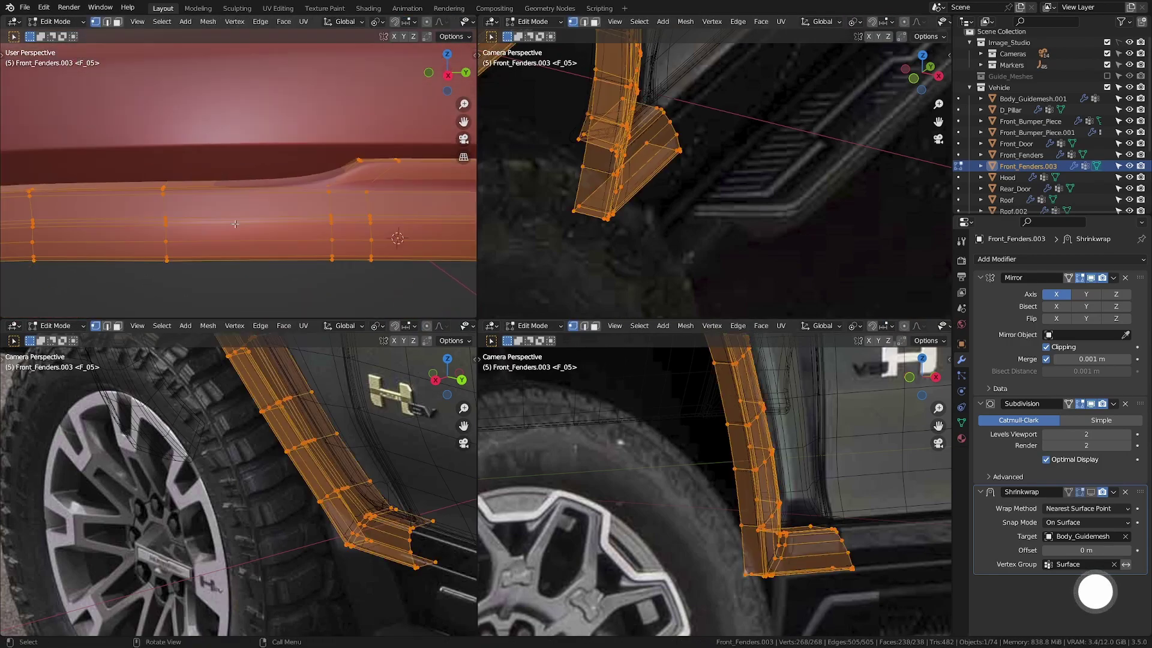
Edge-slide the cross loop on the trim's straight section above the wheel opening to improve its spacing.
{"action": "key", "text": "ctrl+r"}
{"action": "left_click", "coordinate": [240, 213]}
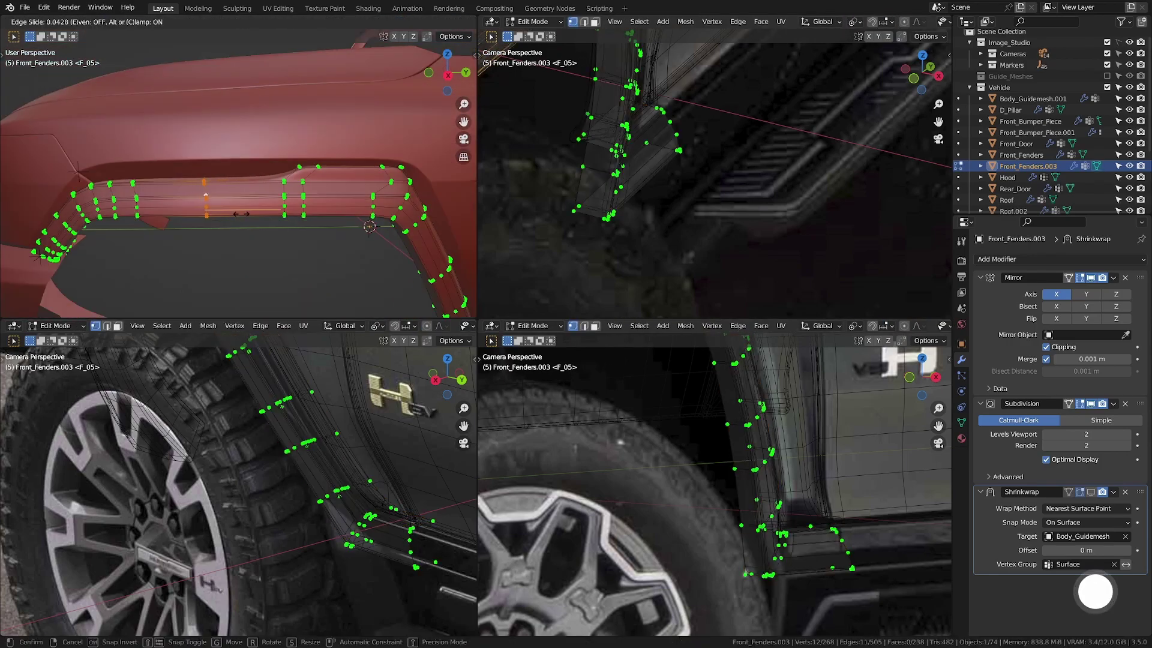
{"action": "key", "text": "g"}
{"action": "key", "text": "g"}
{"action": "left_click", "coordinate": [257, 186]}
{"action": "scroll", "coordinate": [257, 186], "scroll_direction": "up", "scroll_amount": 3}
{"action": "key", "text": "Tab"}
{"action": "scroll", "coordinate": [216, 216], "scroll_direction": "down", "scroll_amount": 6}
Add a loop cut across the trim's front lower end with Even offset so it follows the end edge.
{"action": "left_click", "coordinate": [210, 219]}
{"action": "middle_click_drag", "start_coordinate": [210, 219], "coordinate": [186, 170]}
{"action": "left_click", "coordinate": [282, 174]}
{"action": "key", "text": "Tab"}
{"action": "key", "text": "ctrl+r"}
{"action": "left_click", "coordinate": [211, 217]}
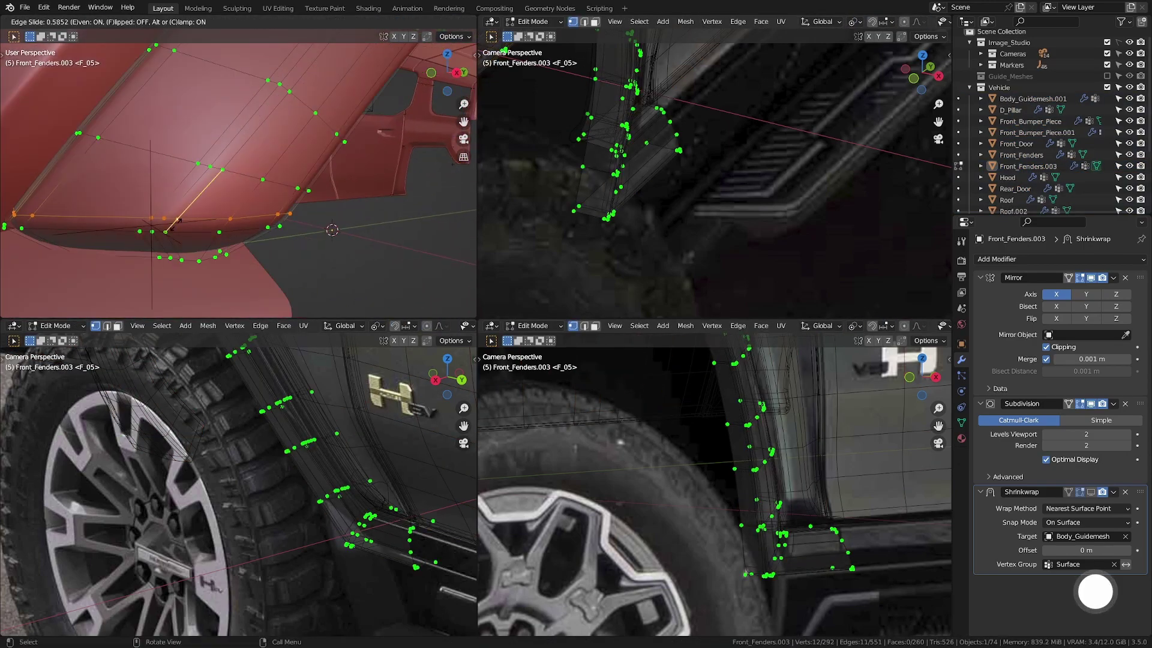
{"action": "left_click", "coordinate": [207, 210]}
Add a second loop cut around the underside of the trim's front lower end.
{"action": "middle_click_drag", "start_coordinate": [207, 210], "coordinate": [210, 162]}
{"action": "key", "text": "ctrl+r"}
{"action": "left_click", "coordinate": [210, 141]}
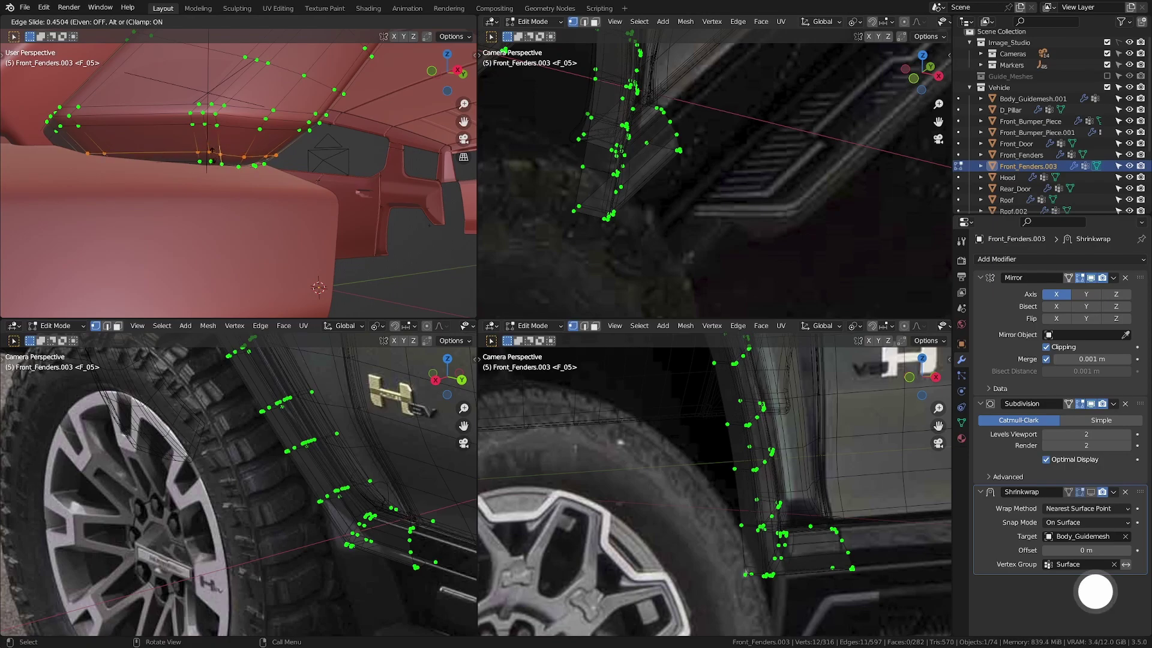
{"action": "left_click", "coordinate": [211, 154]}
Flatten the edge loop at the trim's front lower end by scaling it to 0 along Z in the right orthographic view.
{"action": "key", "text": "shift+z"}
{"action": "left_click", "coordinate": [224, 165], "text": "alt"}
{"action": "key", "text": "KP_3"}
{"action": "scroll", "coordinate": [252, 192], "scroll_direction": "up", "scroll_amount": 5}
{"action": "key", "text": "s"}
{"action": "key", "text": "z"}
{"action": "key", "text": "0"}
{"action": "left_click", "coordinate": [290, 241]}
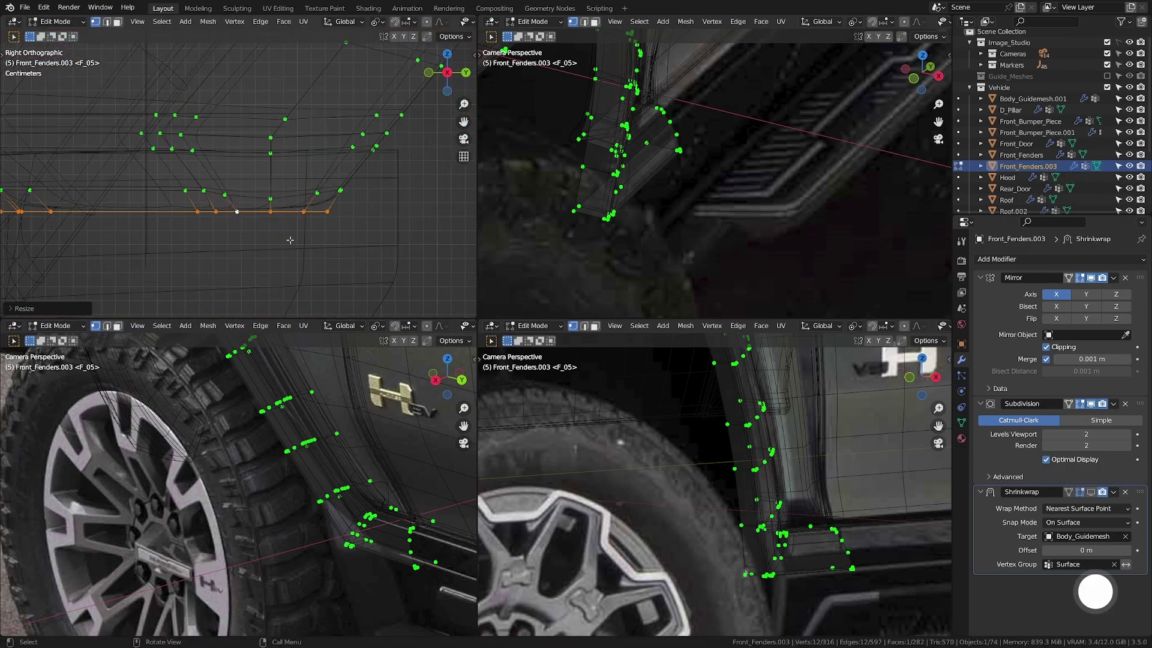
Dissolve the edge loop just above the flattened front lower end of the trim.
{"action": "key", "text": "x"}
{"action": "middle_click_drag", "start_coordinate": [262, 192], "coordinate": [182, 169], "text": "shift"}
{"action": "left_click", "coordinate": [330, 182]}
{"action": "key", "text": "g"}
{"action": "key", "text": "g"}
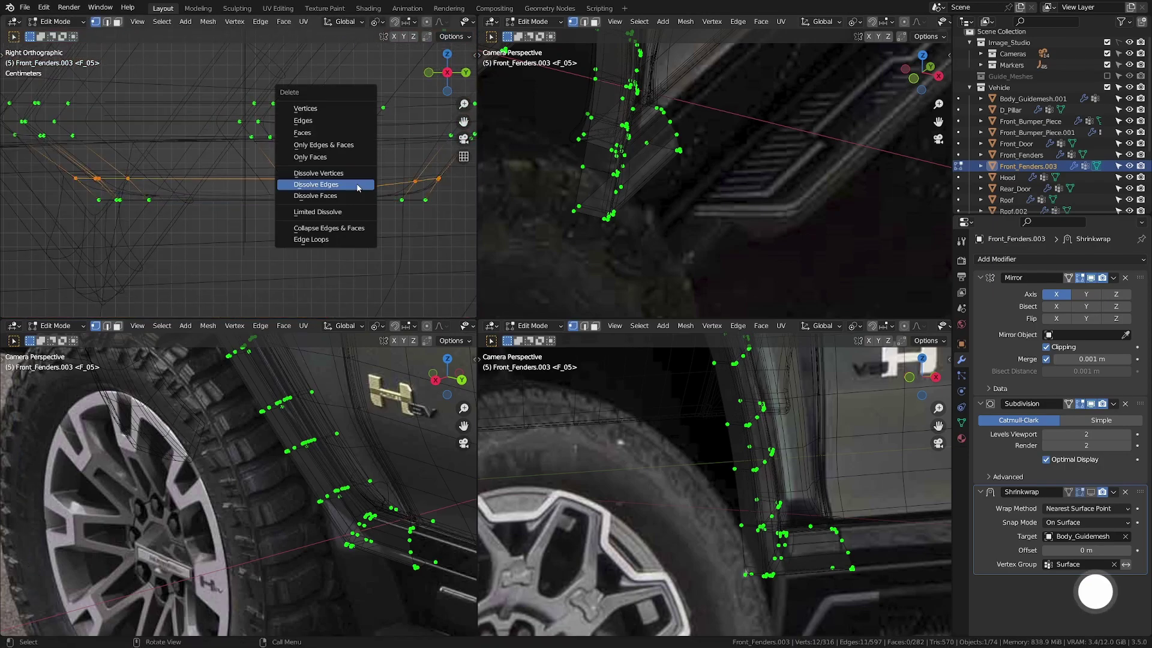
{"action": "left_click", "coordinate": [323, 183]}
Fill the trim's flattened front lower end with a face and inset it.
{"action": "key", "text": "f"}
{"action": "key", "text": "i"}
{"action": "left_click", "coordinate": [301, 146]}
{"action": "key", "text": "shift+z"}
{"action": "key", "text": "Tab"}
{"action": "key", "text": "alt+a"}
{"action": "key", "text": "Tab"}
{"action": "key", "text": "shift+z"}
{"action": "key", "text": "a"}
Add a supporting loop cut to the trim and check its smoothed form in Object Mode.
{"action": "key", "text": "ctrl+r"}
{"action": "left_click", "coordinate": [282, 210]}
{"action": "left_click", "coordinate": [284, 222]}
{"action": "scroll", "coordinate": [284, 223], "scroll_direction": "down", "scroll_amount": 2}
{"action": "key", "text": "shift+z"}
{"action": "key", "text": "Tab"}
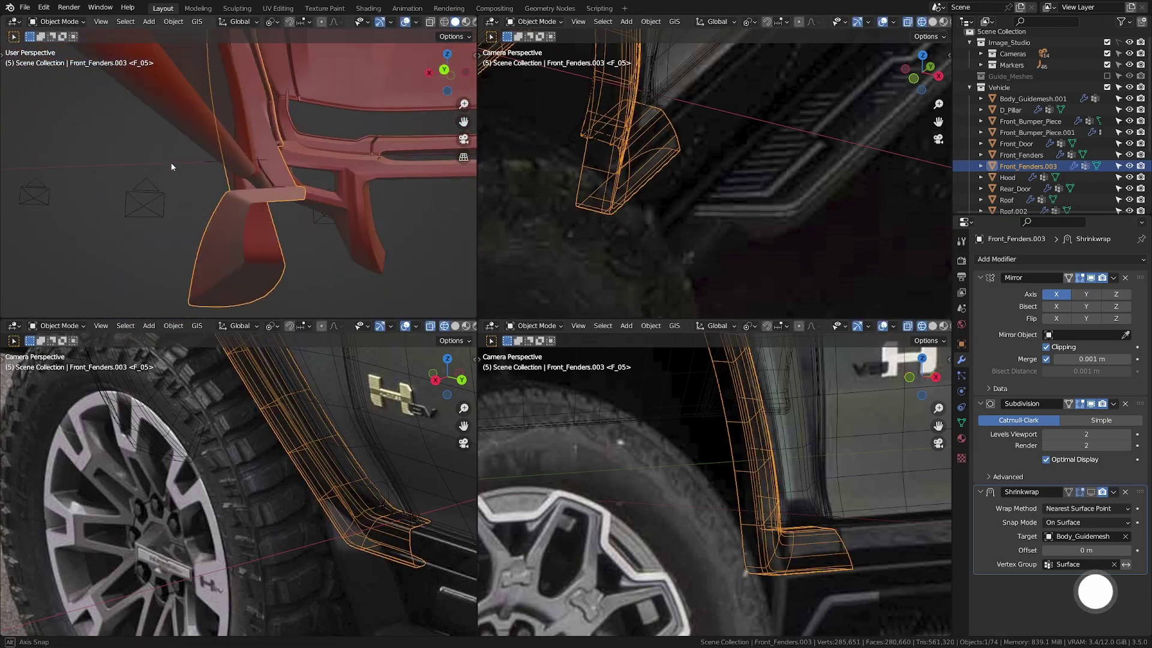
Add a lengthwise loop cut close to the trim's outer edge along the bodywork.
{"action": "scroll", "coordinate": [183, 169], "scroll_direction": "up", "scroll_amount": 4}
{"action": "key", "text": "Tab"}
{"action": "key", "text": "alt+a"}
{"action": "middle_click_drag", "start_coordinate": [258, 216], "coordinate": [224, 160]}
{"action": "left_click", "coordinate": [211, 173]}
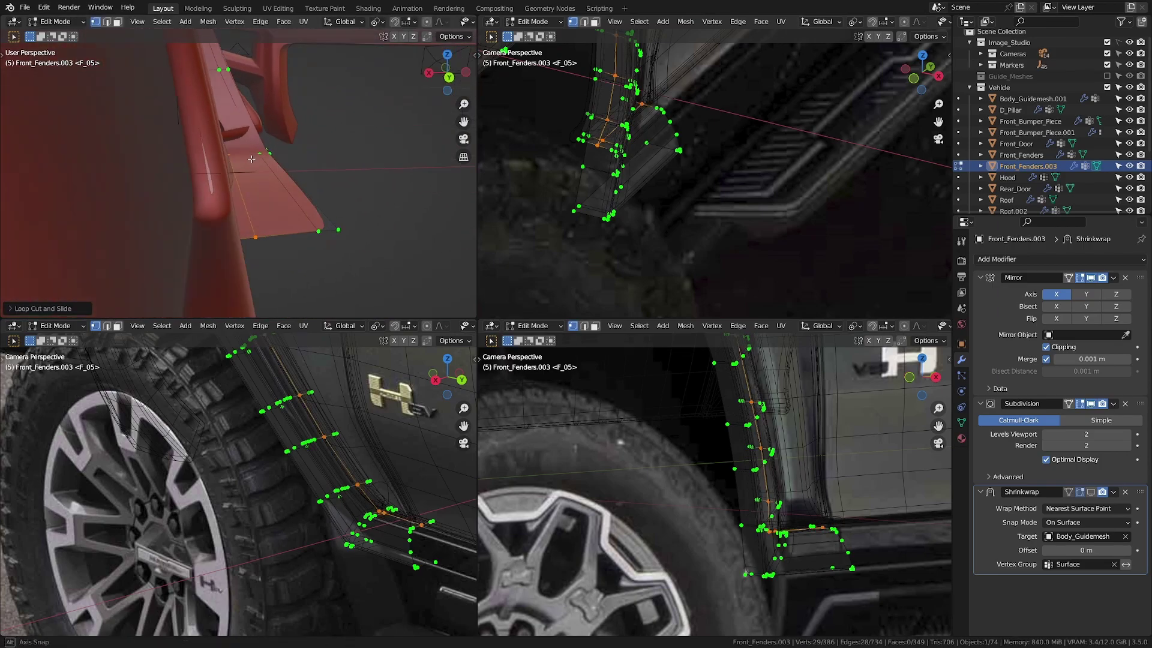
In the side camera view, edge-slide the cross loop ahead of the raised section's front slope to match the reference photo.
{"action": "middle_click_drag", "start_coordinate": [250, 157], "coordinate": [225, 189]}
{"action": "middle_click_drag", "start_coordinate": [428, 291], "coordinate": [384, 306], "text": "shift"}
{"action": "scroll", "coordinate": [336, 264], "scroll_direction": "down", "scroll_amount": 8}
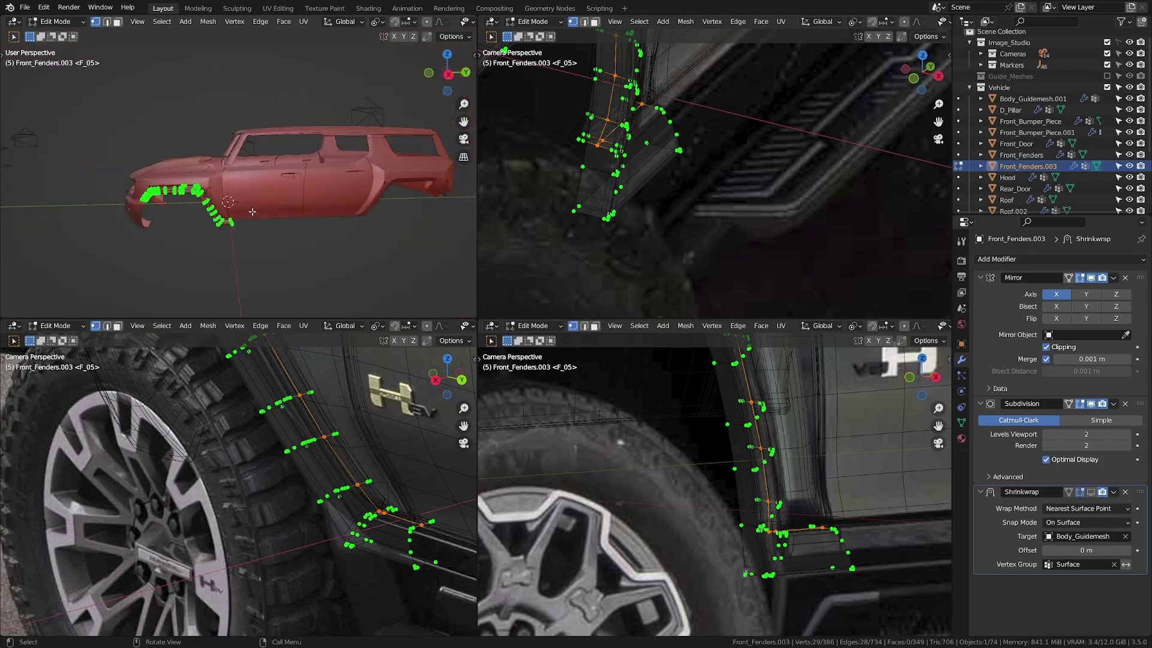
{"action": "key", "text": "KP_0"}
{"action": "key", "text": "shift+z"}
{"action": "scroll", "coordinate": [354, 146], "scroll_direction": "down", "scroll_amount": 4}
{"action": "scroll", "coordinate": [201, 207], "scroll_direction": "up", "scroll_amount": 8}
{"action": "middle_click_drag", "start_coordinate": [380, 147], "coordinate": [297, 201], "text": "shift"}
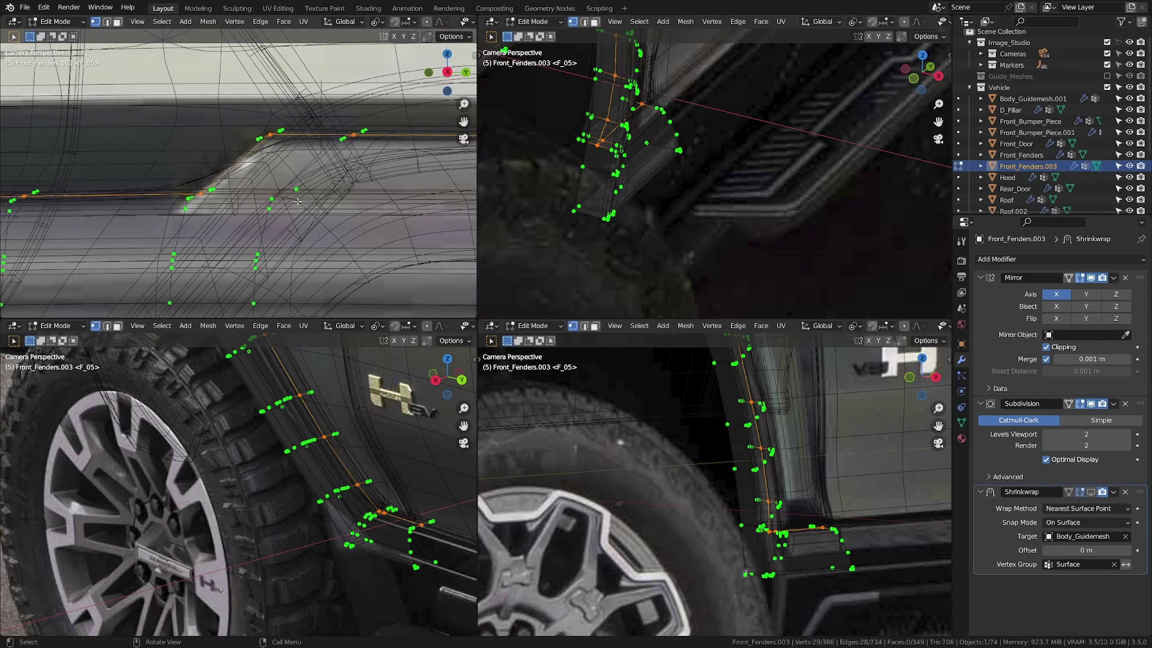
{"action": "middle_click_drag", "start_coordinate": [156, 212], "coordinate": [263, 191], "text": "shift"}
{"action": "scroll", "coordinate": [263, 191], "scroll_direction": "down", "scroll_amount": 1}
{"action": "left_click", "coordinate": [141, 213], "text": "alt"}
{"action": "key", "text": "g"}
{"action": "key", "text": "g"}
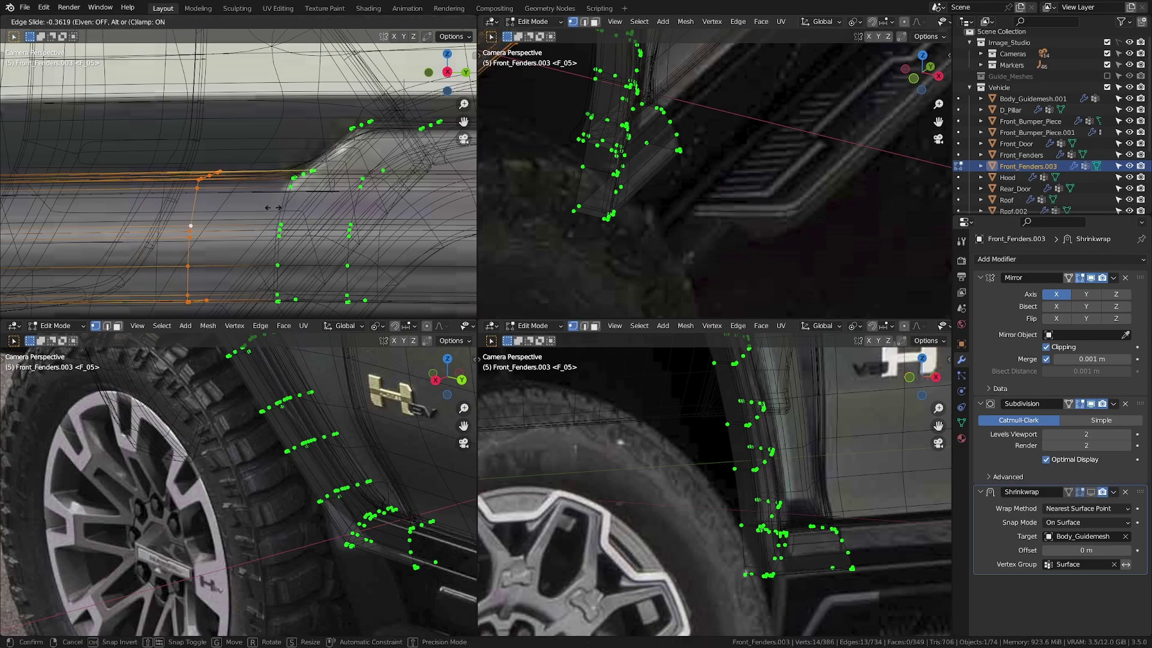
{"action": "left_click", "coordinate": [164, 188]}
Edge-slide the cross loop just behind the raised section's front slope to fit the reference photo.
{"action": "middle_click_drag", "start_coordinate": [240, 180], "coordinate": [158, 219], "text": "shift"}
{"action": "left_click", "coordinate": [324, 180], "text": "alt"}
{"action": "key", "text": "g"}
{"action": "key", "text": "g"}
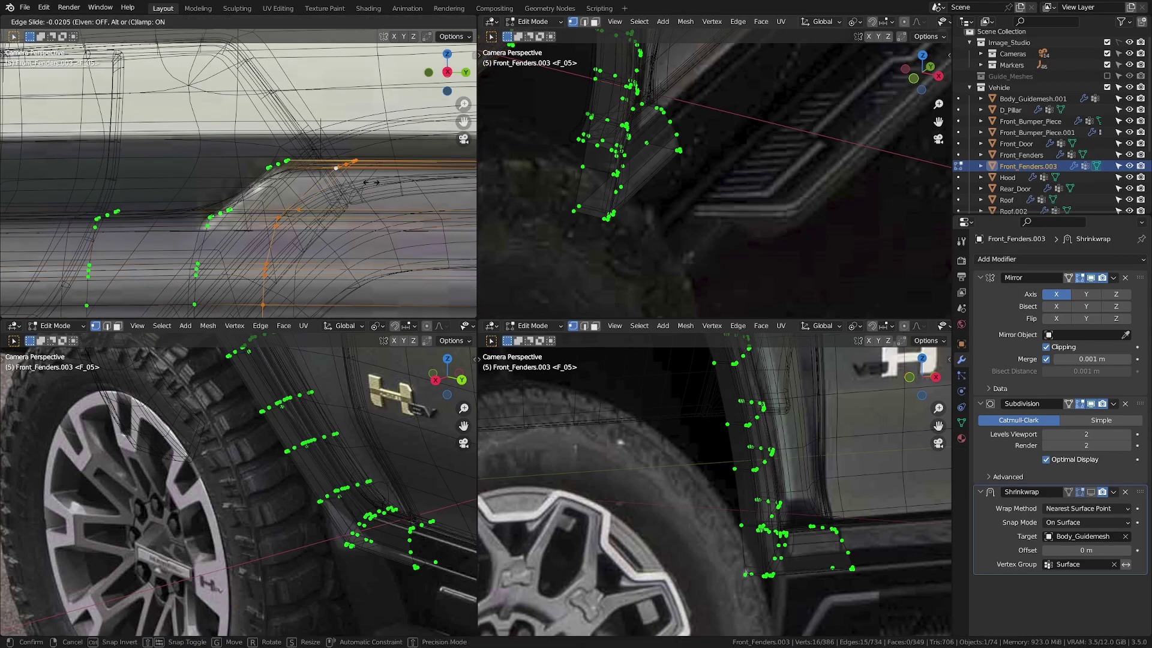
{"action": "left_click", "coordinate": [338, 185]}
Add a lengthwise loop cut along the raised section, just below its upper edge.
{"action": "middle_click_drag", "start_coordinate": [337, 185], "coordinate": [222, 198], "text": "shift"}
{"action": "scroll", "coordinate": [278, 196], "scroll_direction": "down", "scroll_amount": 3}
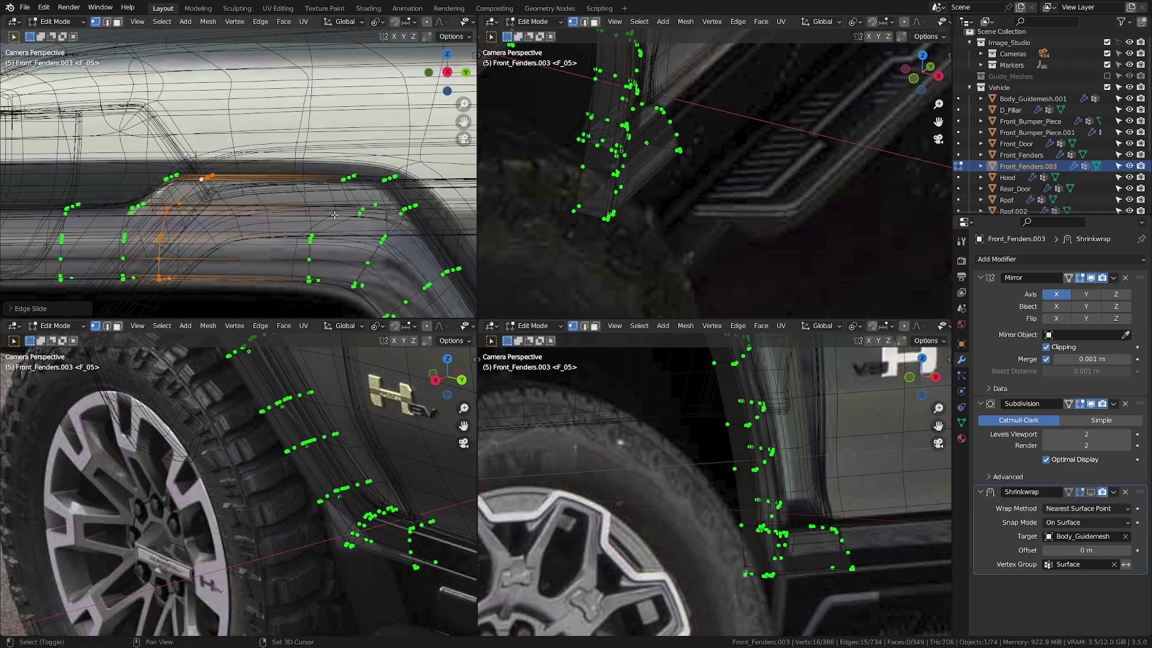
{"action": "scroll", "coordinate": [360, 216], "scroll_direction": "up", "scroll_amount": 1}
{"action": "key", "text": "z"}
{"action": "left_click", "coordinate": [402, 219]}
{"action": "mouse_move", "coordinate": [366, 218]}
{"action": "middle_mouse_down", "text": "shift"}
{"action": "mouse_move", "coordinate": [337, 216]}
{"action": "mouse_move", "coordinate": [372, 203]}
{"action": "middle_mouse_up", "text": "shift"}
{"action": "key", "text": "z"}
{"action": "left_click", "coordinate": [324, 221]}
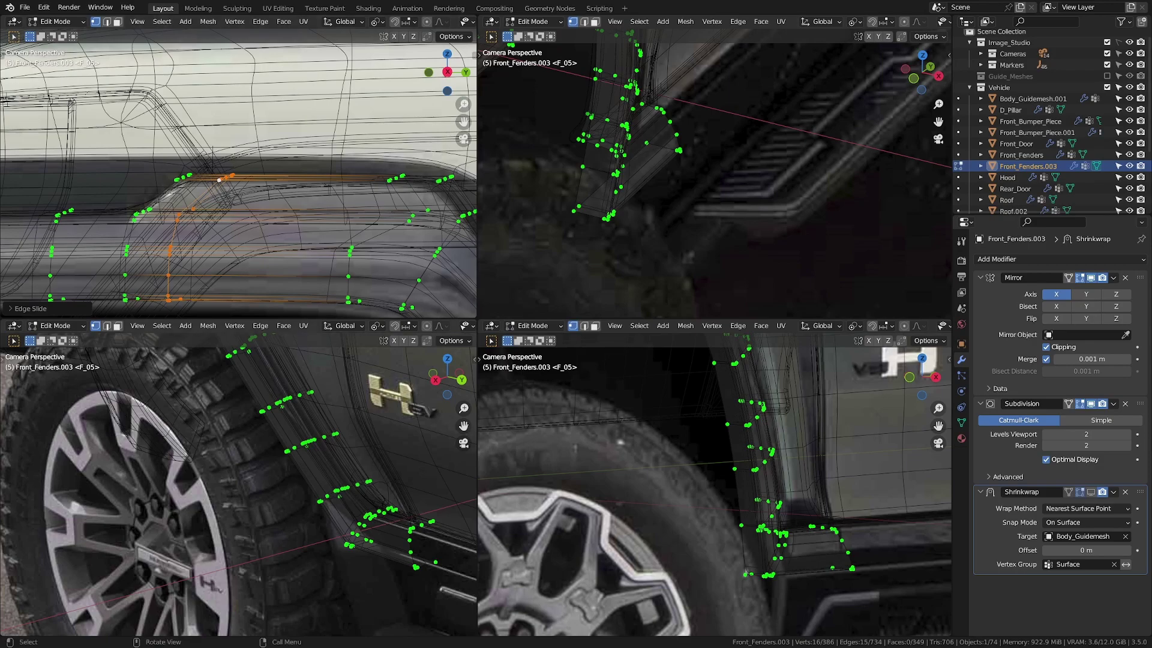
{"action": "scroll", "coordinate": [237, 272], "scroll_direction": "up", "scroll_amount": 2}
{"action": "key", "text": "ctrl+r"}
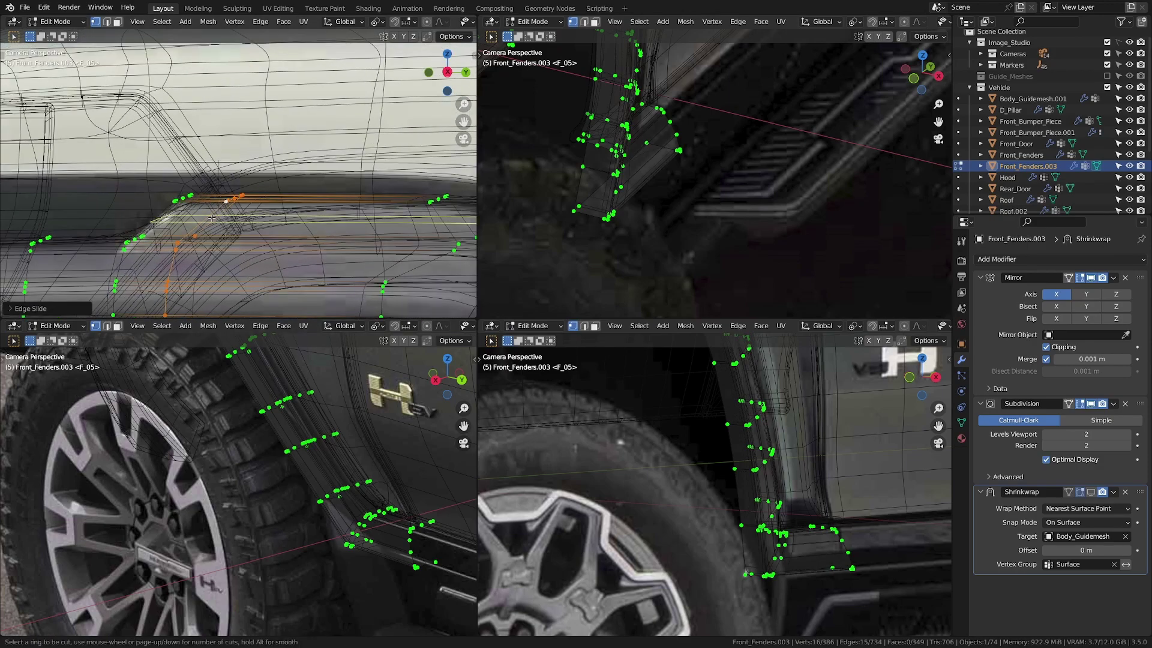
{"action": "left_click", "coordinate": [215, 212]}
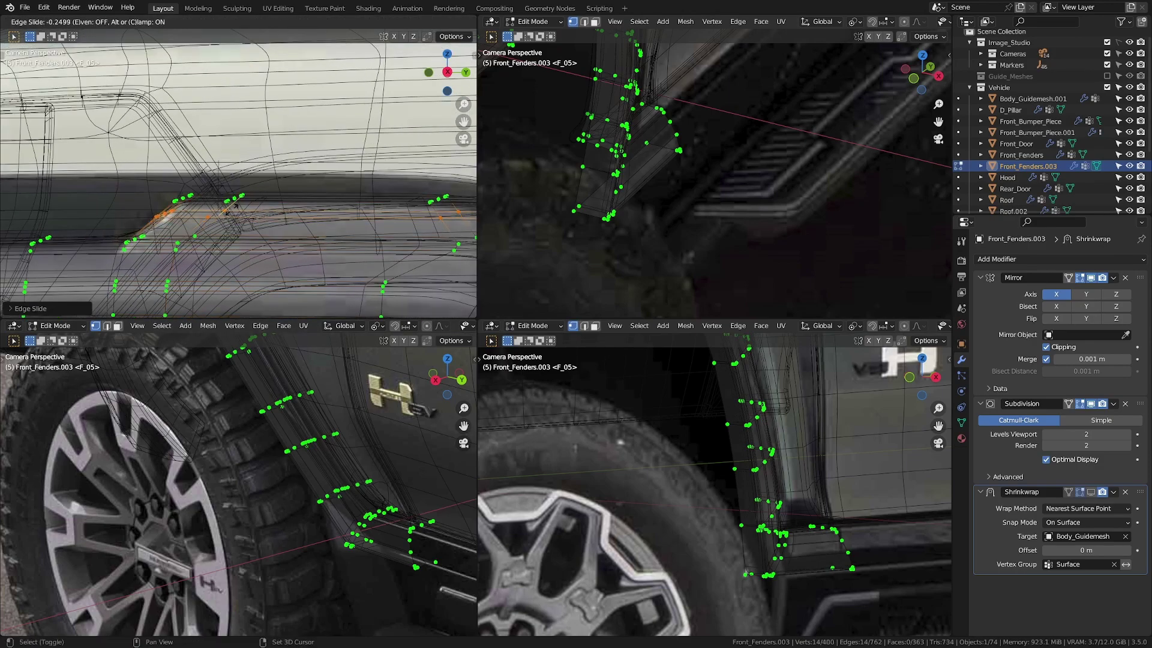
{"action": "left_click", "coordinate": [232, 209]}
{"action": "scroll", "coordinate": [300, 228], "scroll_direction": "down", "scroll_amount": 2}
{"action": "mouse_move", "coordinate": [357, 232]}
{"action": "middle_mouse_down", "text": "shift"}
{"action": "mouse_move", "coordinate": [251, 237]}
{"action": "mouse_move", "coordinate": [291, 239]}
{"action": "middle_mouse_up", "text": "shift"}
{"action": "scroll", "coordinate": [276, 237], "scroll_direction": "up", "scroll_amount": 1}
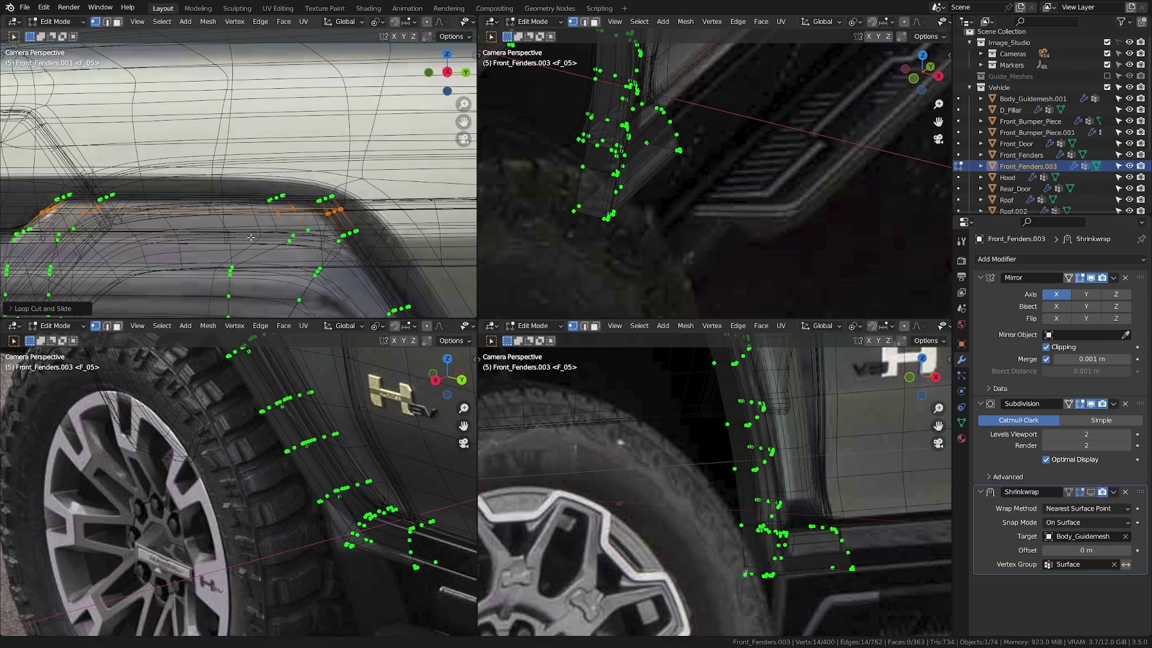
Edge-slide the rear part of the new lengthwise loop along the raised section's rear slope to match the reference photo.
{"action": "key", "text": "shift+z"}
{"action": "middle_click_drag", "start_coordinate": [90, 216], "coordinate": [68, 214], "text": "shift"}
{"action": "key", "text": "shift+z"}
{"action": "key", "text": "b"}
{"action": "mouse_move", "coordinate": [0, 142]}
{"action": "left_mouse_down"}
{"action": "mouse_move", "coordinate": [310, 279]}
{"action": "mouse_move", "coordinate": [259, 277]}
{"action": "left_mouse_up"}
{"action": "middle_click_drag", "start_coordinate": [300, 264], "coordinate": [247, 252], "text": "shift"}
{"action": "scroll", "coordinate": [252, 228], "scroll_direction": "up", "scroll_amount": 2}
{"action": "key", "text": "shift+z"}
{"action": "key", "text": "g"}
{"action": "key", "text": "g"}
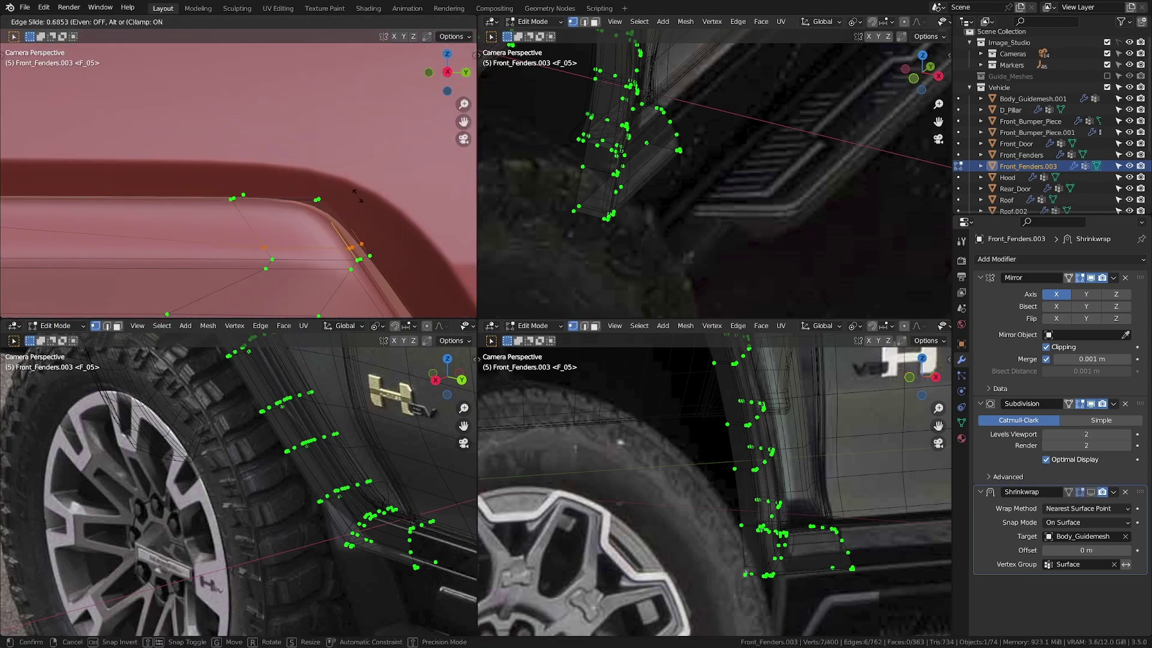
{"action": "left_click", "coordinate": [359, 195]}
Add a cross loop cut just behind the front slope of the trim's raised section.
{"action": "middle_click_drag", "start_coordinate": [359, 195], "coordinate": [402, 171], "text": "shift"}
{"action": "key", "text": "Tab"}
{"action": "middle_click_drag", "start_coordinate": [252, 227], "coordinate": [334, 271], "text": "shift"}
{"action": "key", "text": "Tab"}
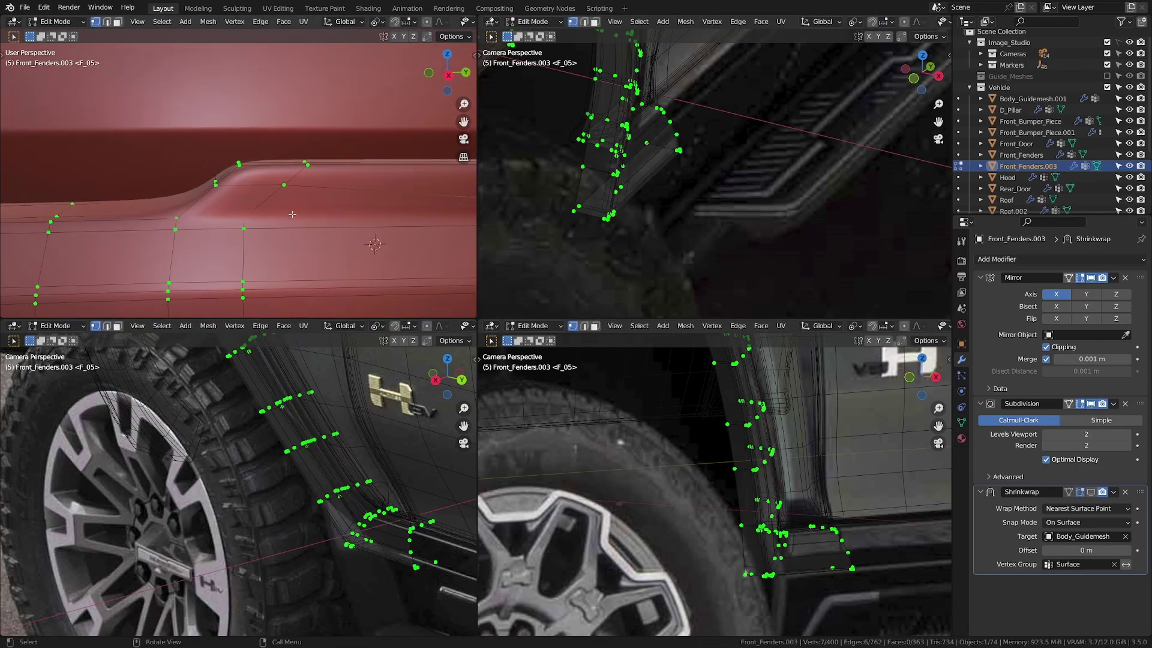
{"action": "key", "text": "alt+z"}
{"action": "left_click", "coordinate": [229, 188]}
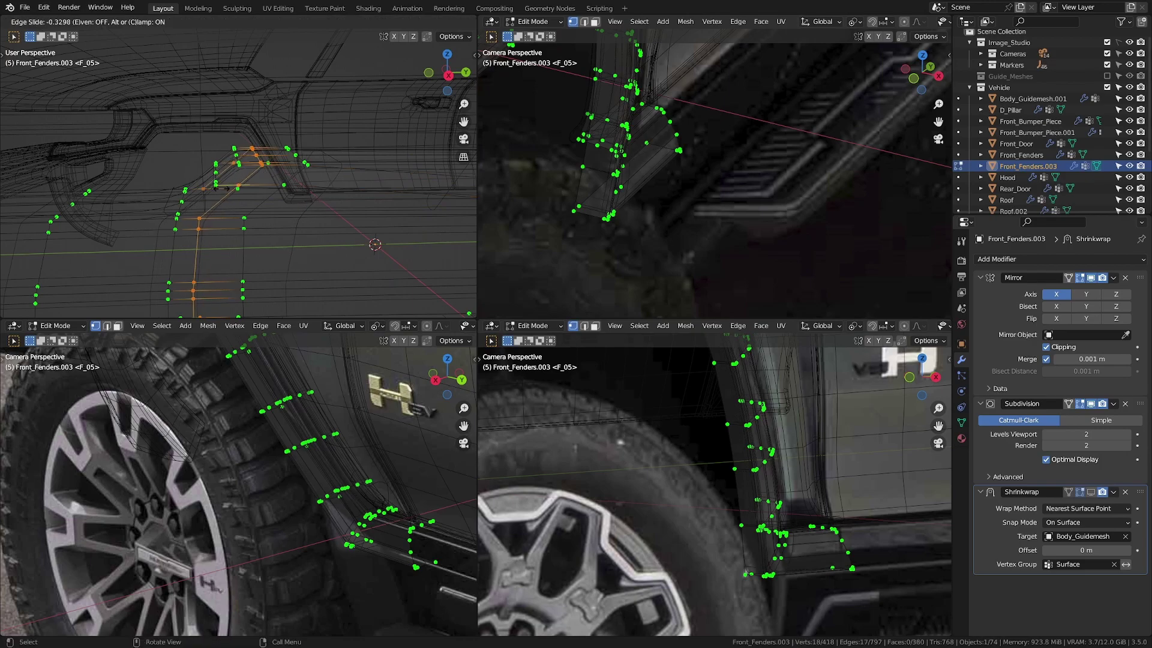
{"action": "left_click", "coordinate": [205, 221]}
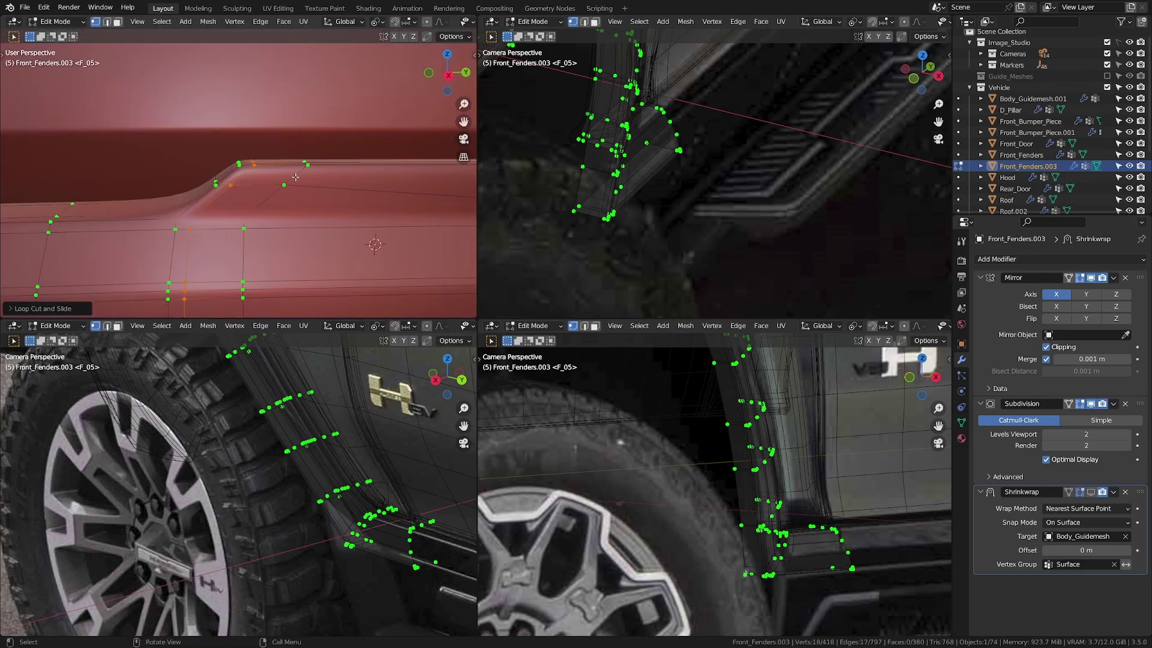
Dissolve the edges of the new cross loop outside the raised section, keeping only its short segment along the front slope.
{"action": "left_click_drag", "start_coordinate": [143, 125], "coordinate": [299, 207], "text": "ctrl"}
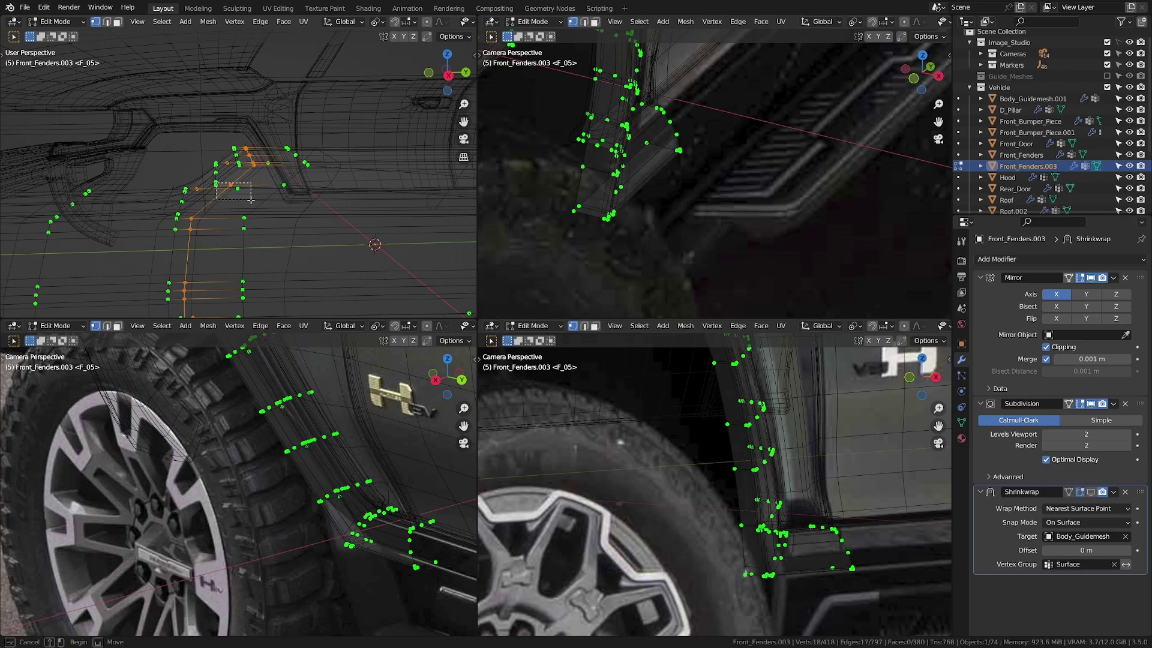
{"action": "key", "text": "z"}
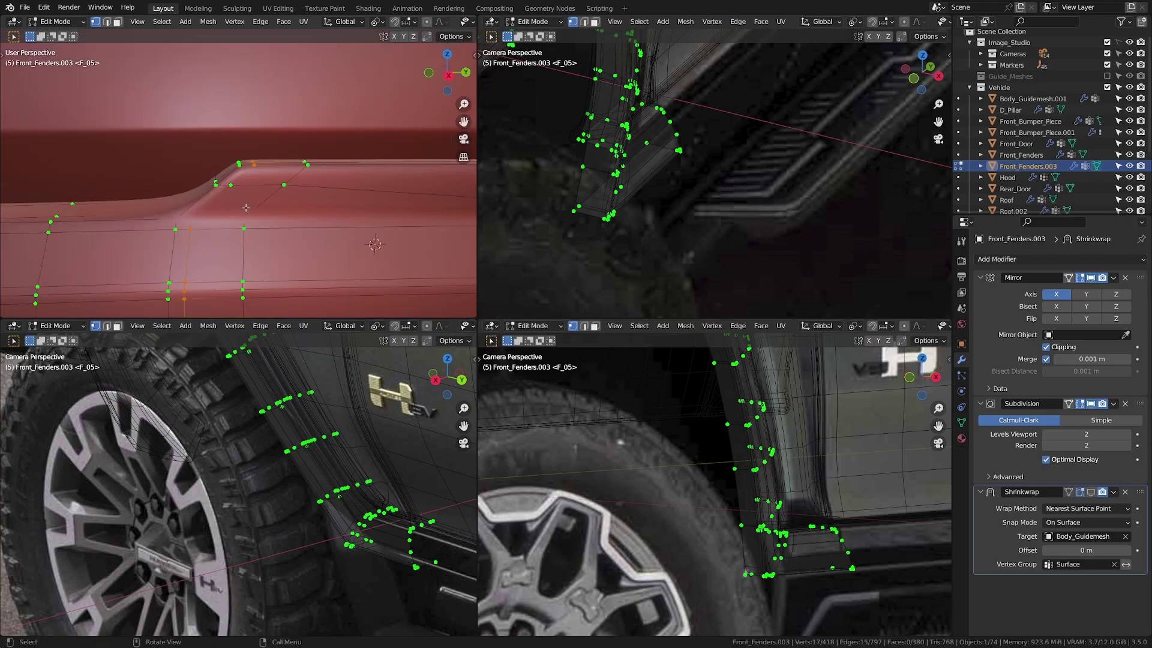
{"action": "key", "text": "x"}
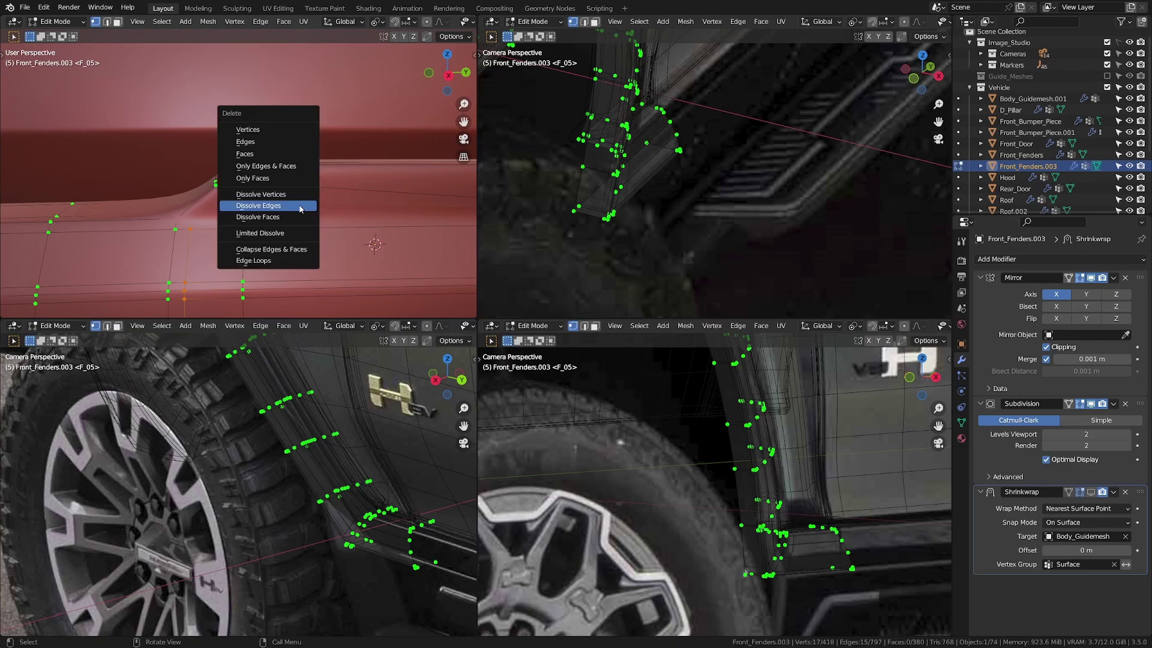
{"action": "left_click", "coordinate": [300, 205]}
{"action": "middle_click_drag", "start_coordinate": [267, 228], "coordinate": [278, 229]}
{"action": "key", "text": "z"}
{"action": "left_click", "coordinate": [198, 248]}
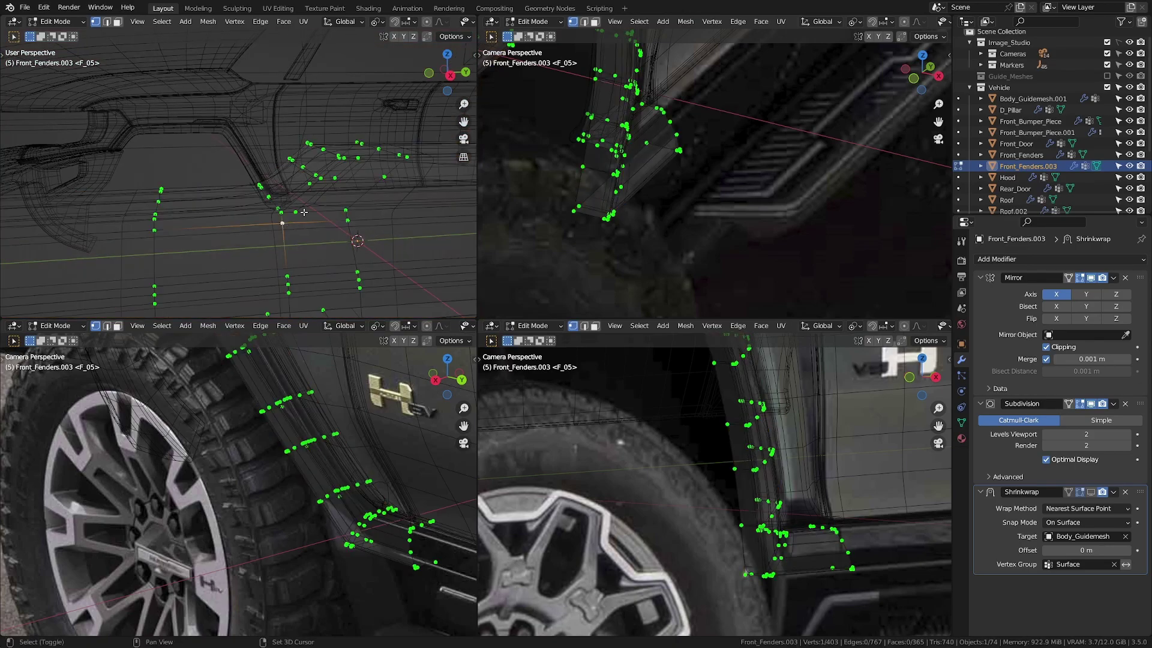
{"action": "middle_click_drag", "start_coordinate": [319, 223], "coordinate": [354, 198]}
{"action": "key", "text": "z"}
{"action": "left_click", "coordinate": [438, 198]}
In a maximized 3D view, add an even lengthwise loop cut close below the raised section's upper edge.
{"action": "key", "text": "ctrl+space"}
{"action": "middle_click_drag", "start_coordinate": [573, 240], "coordinate": [303, 367]}
{"action": "middle_click_drag", "start_coordinate": [303, 367], "coordinate": [366, 379]}
{"action": "scroll", "coordinate": [363, 398], "scroll_direction": "up", "scroll_amount": 2}
{"action": "scroll", "coordinate": [384, 376], "scroll_direction": "down", "scroll_amount": 1}
{"action": "key", "text": "ctrl+r"}
{"action": "left_click", "coordinate": [394, 358]}
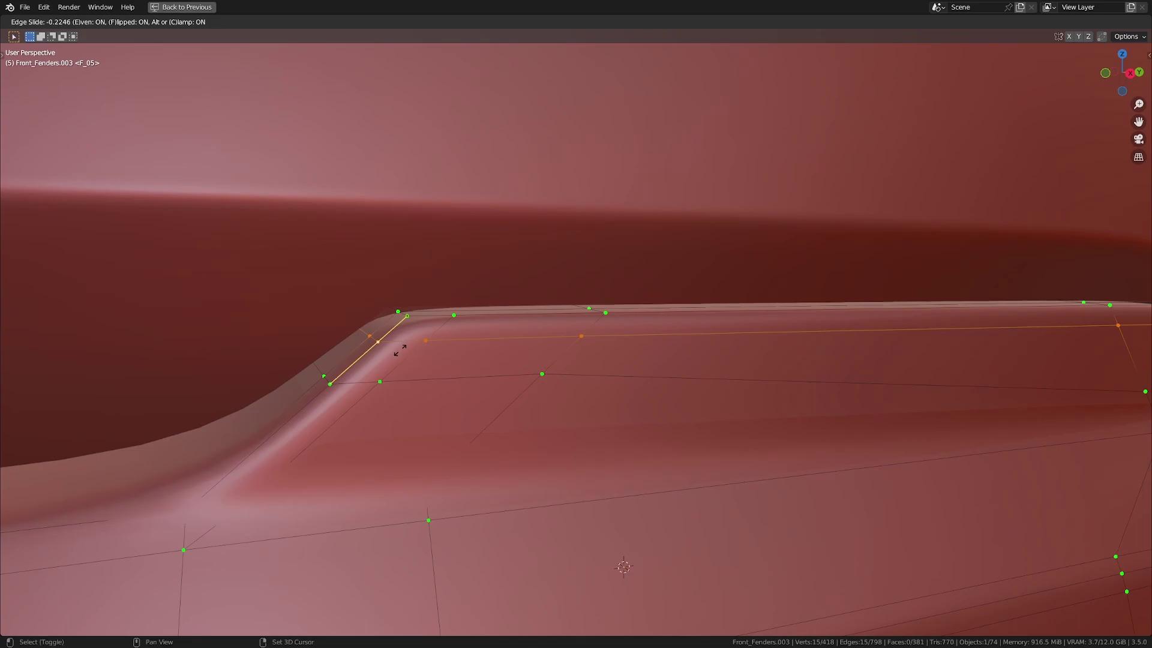
{"action": "left_click", "coordinate": [398, 351]}
Dissolve the edges of that lengthwise loop behind the raised section, keeping the segment on its outer face.
{"action": "key", "text": "shift+z"}
{"action": "middle_click_drag", "start_coordinate": [415, 342], "coordinate": [416, 354]}
{"action": "left_click_drag", "start_coordinate": [417, 341], "coordinate": [484, 384]}
{"action": "middle_click_drag", "start_coordinate": [483, 384], "coordinate": [294, 415]}
{"action": "middle_click_drag", "start_coordinate": [407, 413], "coordinate": [369, 429]}
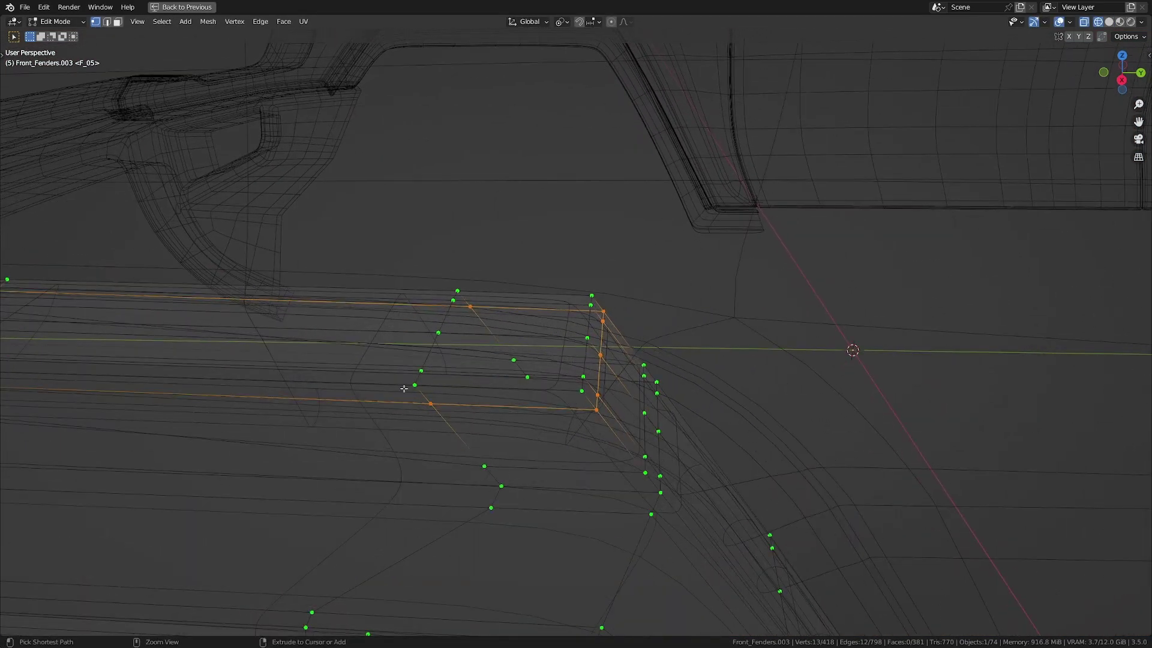
{"action": "left_click", "coordinate": [555, 441]}
{"action": "key", "text": "x"}
{"action": "left_click", "coordinate": [558, 434]}
Merge the leftover loop-end vertex at the raised section's front upper corner with its neighbour.
{"action": "middle_click_drag", "start_coordinate": [561, 441], "coordinate": [591, 405]}
{"action": "middle_click_drag", "start_coordinate": [594, 480], "coordinate": [1116, 384], "text": "shift"}
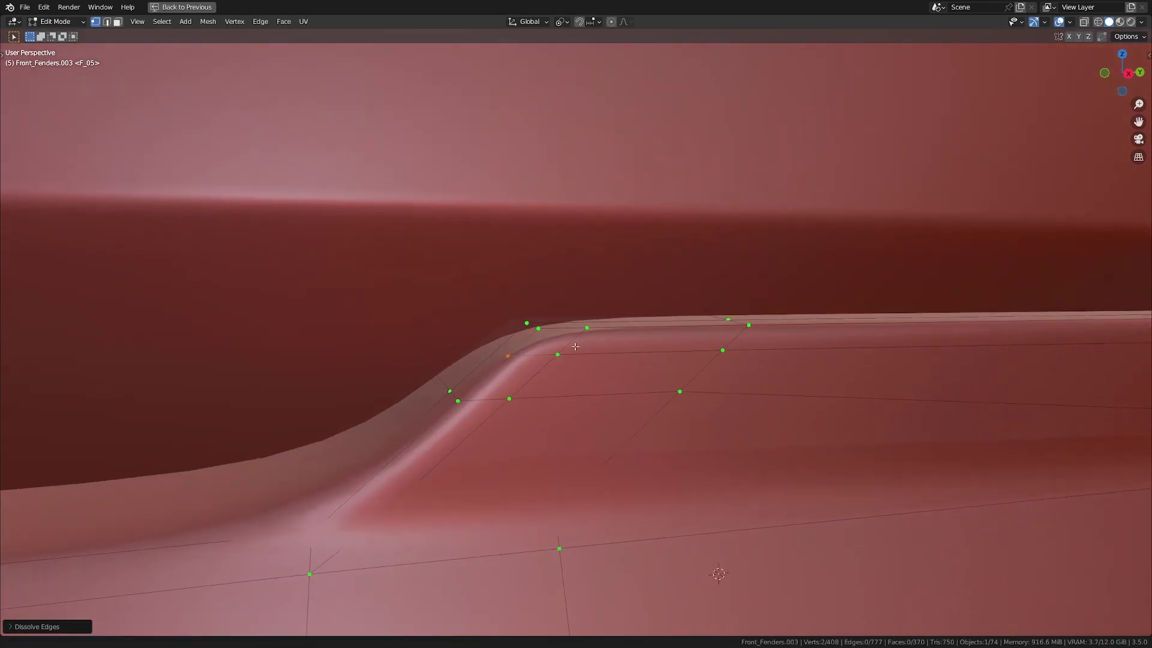
{"action": "scroll", "coordinate": [377, 425], "scroll_direction": "up", "scroll_amount": 3}
{"action": "key", "text": "m"}
{"action": "left_click", "coordinate": [565, 369]}
{"action": "scroll", "coordinate": [566, 369], "scroll_direction": "down", "scroll_amount": 8}
Add an even cross loop cut close to the edge of the raised section's rear slope.
{"action": "key", "text": "Tab"}
{"action": "middle_click_drag", "start_coordinate": [733, 377], "coordinate": [469, 345]}
{"action": "scroll", "coordinate": [470, 347], "scroll_direction": "up", "scroll_amount": 1}
{"action": "middle_click_drag", "start_coordinate": [653, 365], "coordinate": [591, 363], "text": "shift"}
{"action": "key", "text": "Tab"}
{"action": "scroll", "coordinate": [606, 387], "scroll_direction": "up", "scroll_amount": 2}
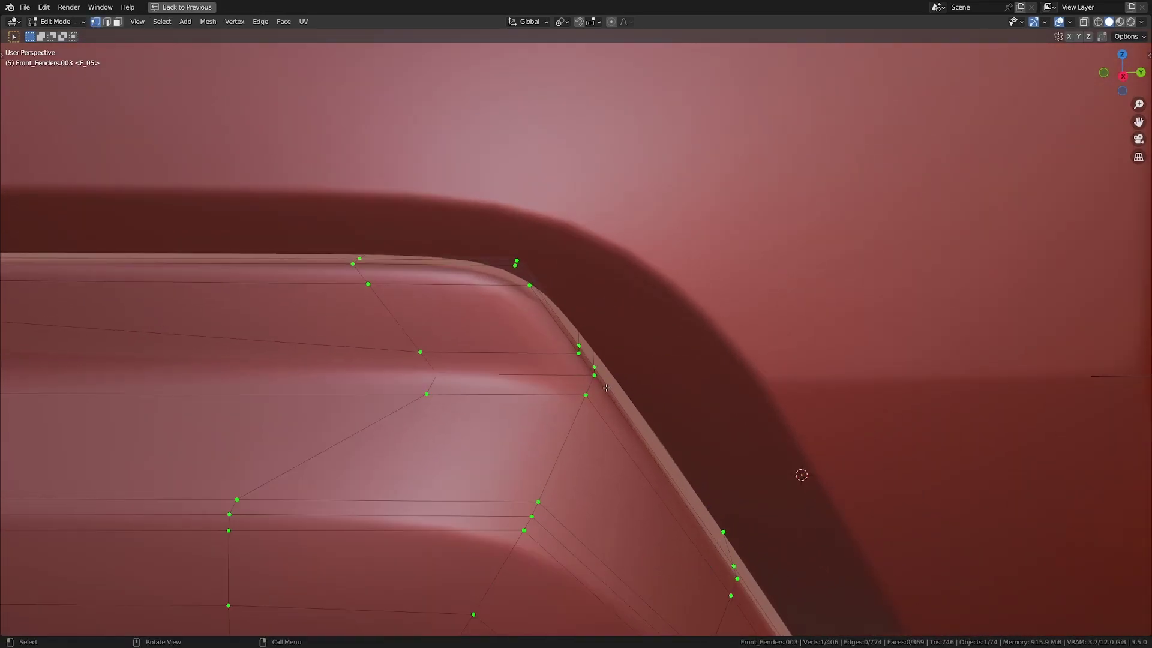
{"action": "scroll", "coordinate": [606, 387], "scroll_direction": "up", "scroll_amount": 2}
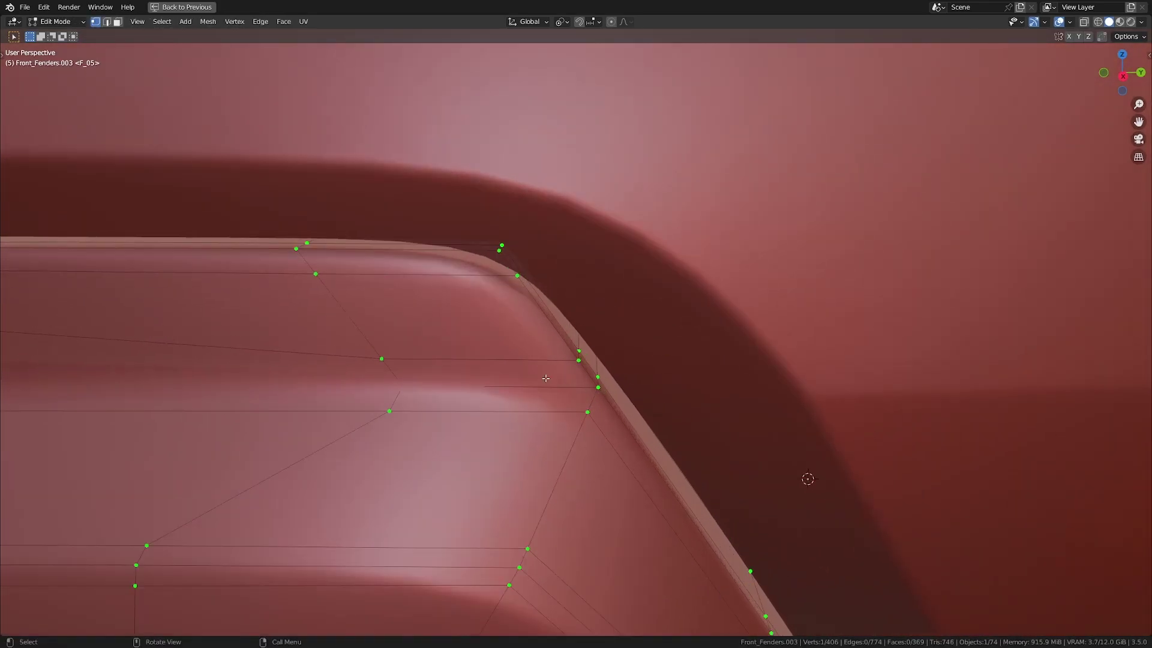
{"action": "key", "text": "ctrl+r"}
{"action": "left_click", "coordinate": [502, 360]}
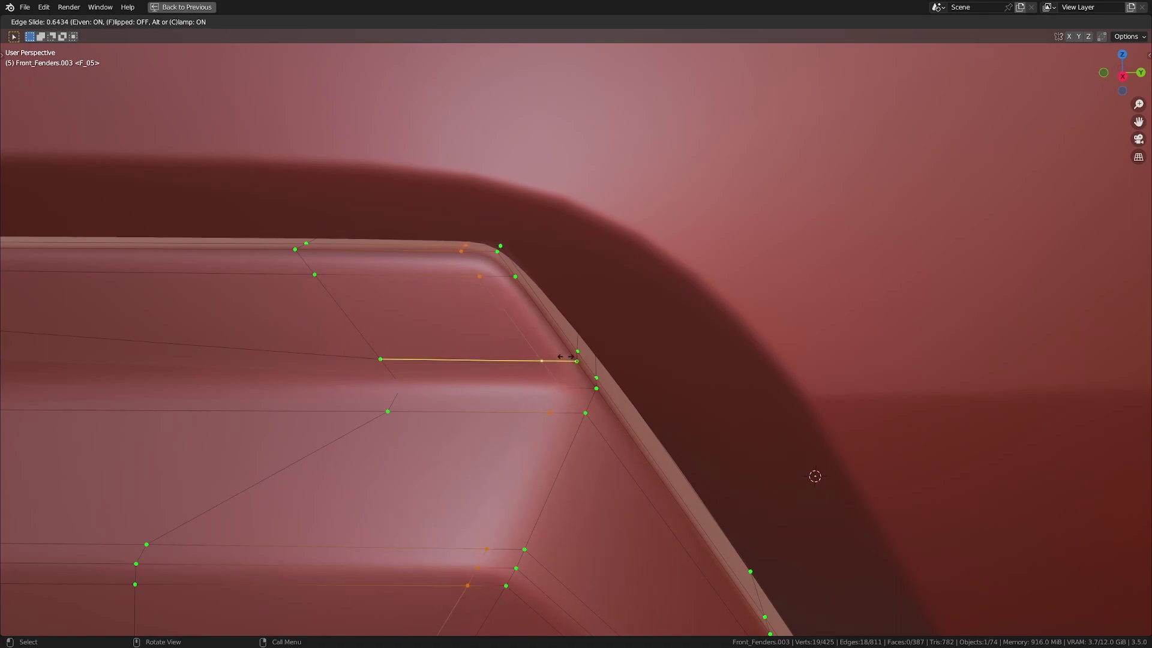
{"action": "left_click", "coordinate": [593, 349]}
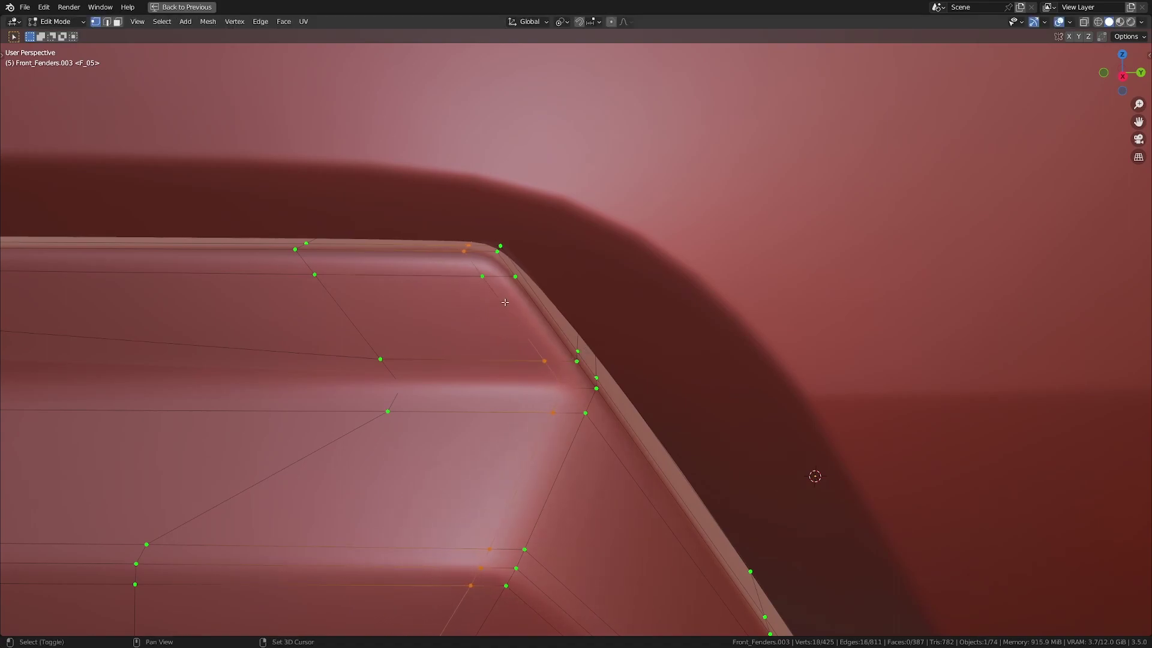
Dissolve the rest of the new cross loop, keeping only its segment on the raised section's outer face by the rear slope.
{"action": "left_click", "coordinate": [567, 389], "text": "shift"}
{"action": "key", "text": "x"}
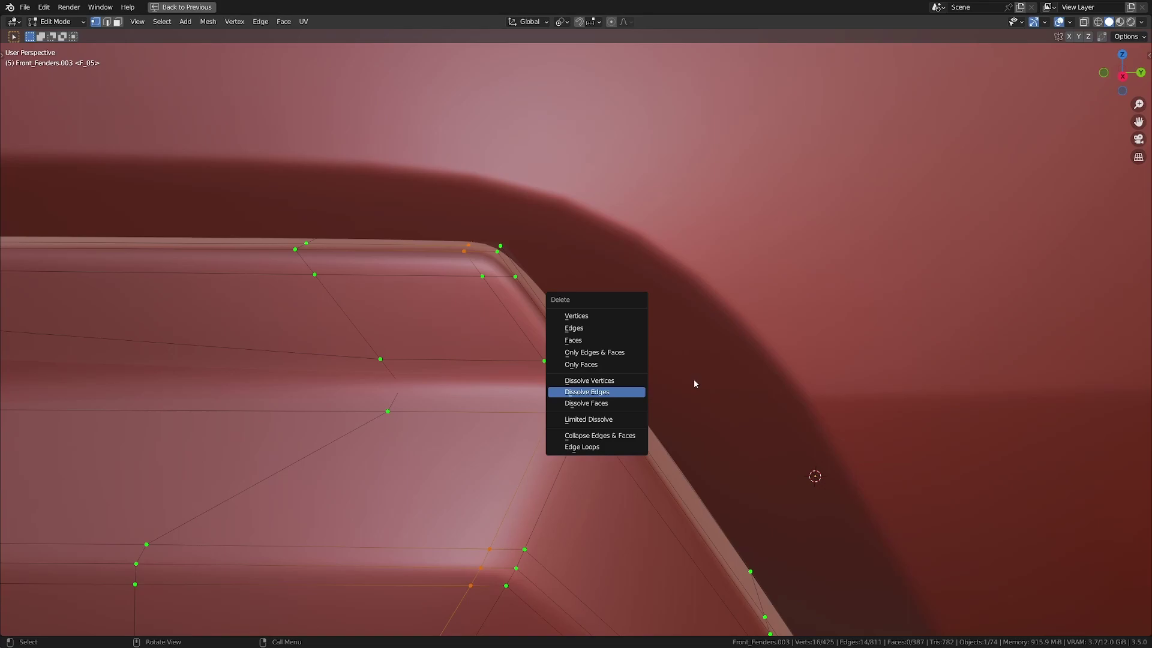
{"action": "key", "text": "Escape"}
{"action": "key", "text": "x"}
{"action": "left_click", "coordinate": [612, 381]}
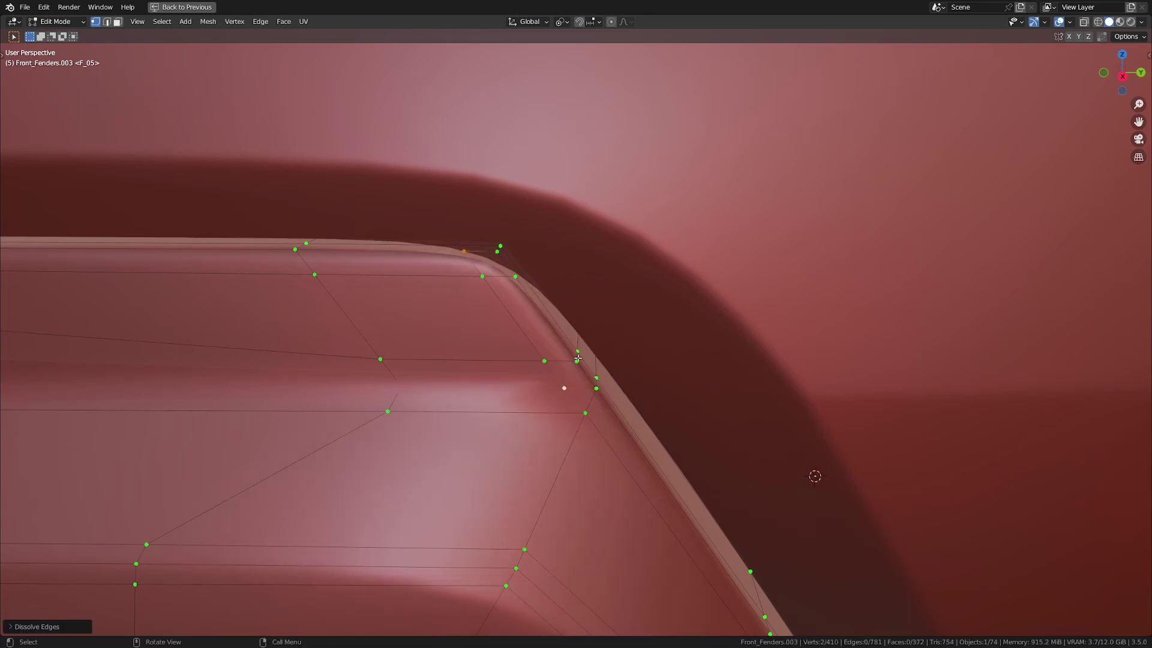
Connect the loop's lower end to the nearby corner vertex and merge the leftover vertex at the rear upper corner.
{"action": "scroll", "coordinate": [593, 389], "scroll_direction": "up", "scroll_amount": 1}
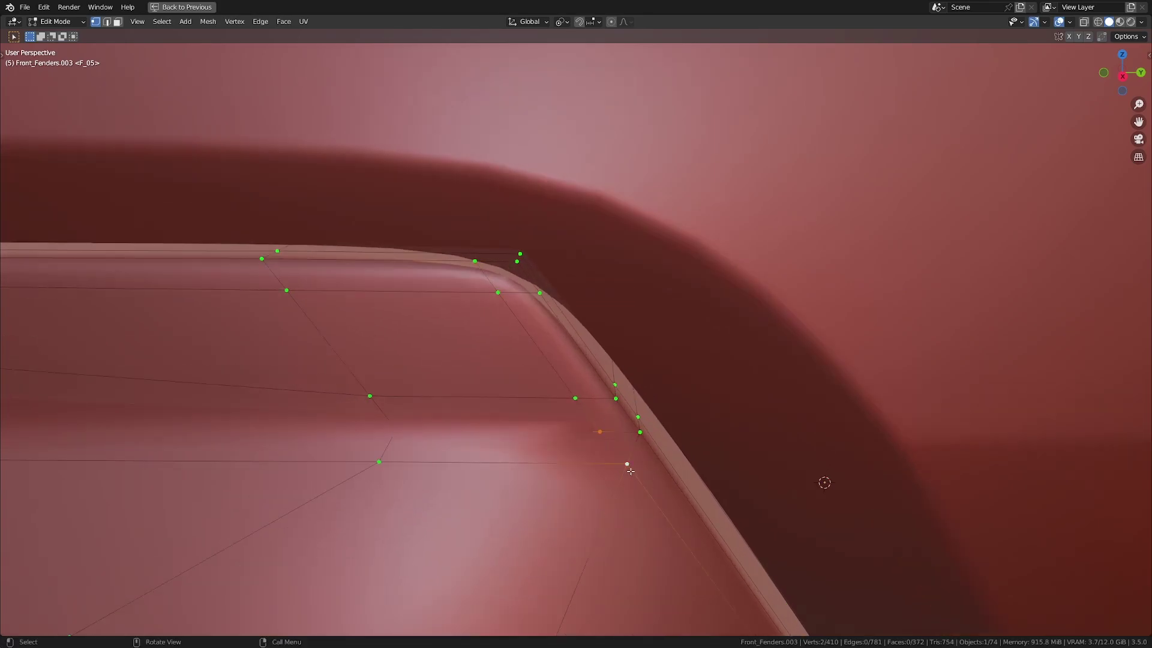
{"action": "key", "text": "j"}
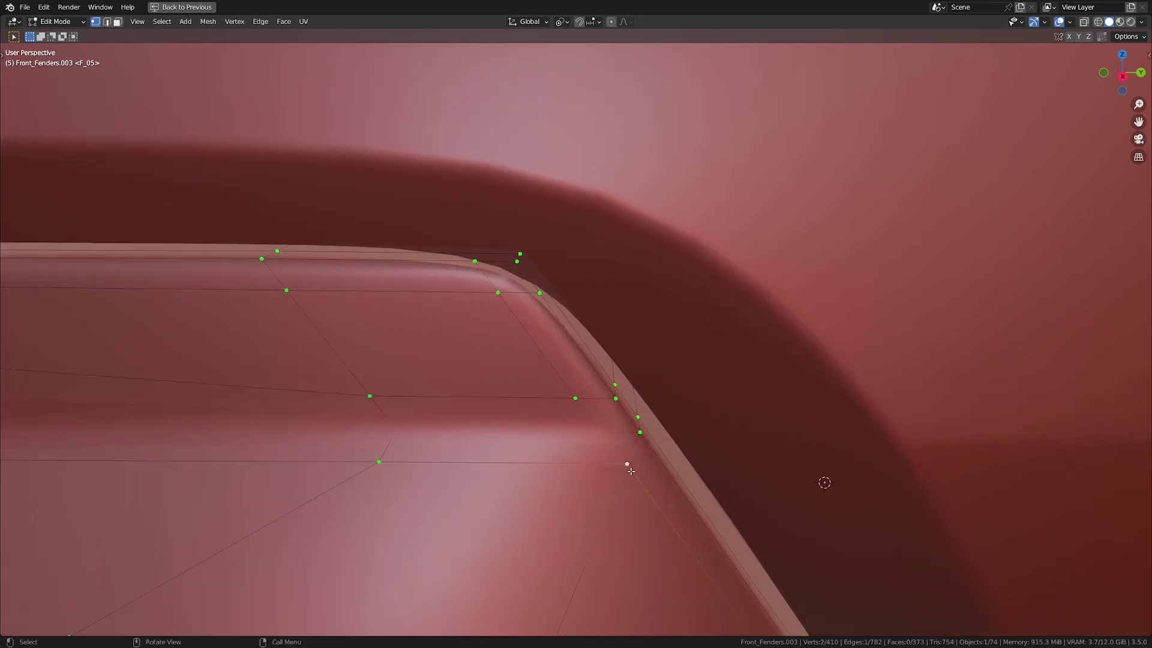
{"action": "middle_click_drag", "start_coordinate": [528, 361], "coordinate": [631, 436], "text": "shift"}
{"action": "key", "text": "m"}
{"action": "left_click", "coordinate": [622, 345]}
Dissolve the surplus edge at the raised section's rear corner to clean up the smoothed surface.
{"action": "key", "text": "Tab"}
{"action": "scroll", "coordinate": [650, 388], "scroll_direction": "down", "scroll_amount": 7}
{"action": "middle_click_drag", "start_coordinate": [651, 387], "coordinate": [606, 351]}
{"action": "scroll", "coordinate": [594, 393], "scroll_direction": "up", "scroll_amount": 3}
{"action": "key", "text": "Tab"}
{"action": "scroll", "coordinate": [588, 387], "scroll_direction": "up", "scroll_amount": 2}
{"action": "key", "text": "x"}
{"action": "left_click", "coordinate": [524, 289]}
{"action": "scroll", "coordinate": [549, 324], "scroll_direction": "down", "scroll_amount": 2}
{"action": "key", "text": "Tab"}
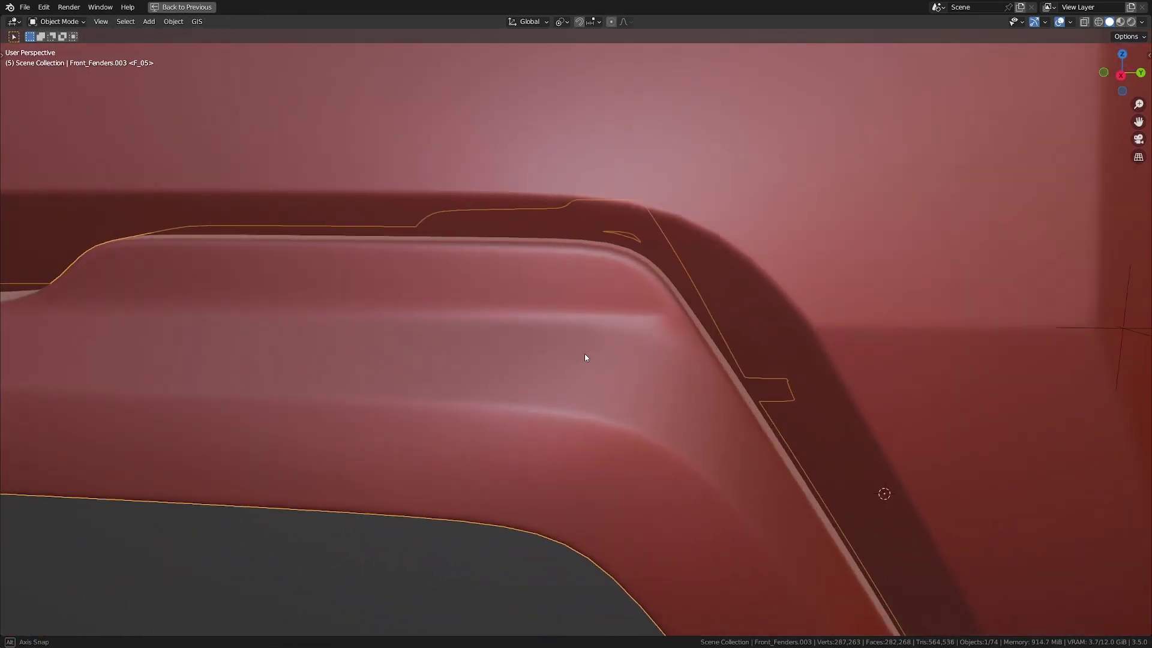
Edge-slide only the upper vertices of the cross loop ahead of the raised section's front slope.
{"action": "key", "text": "Tab"}
{"action": "key", "text": "z"}
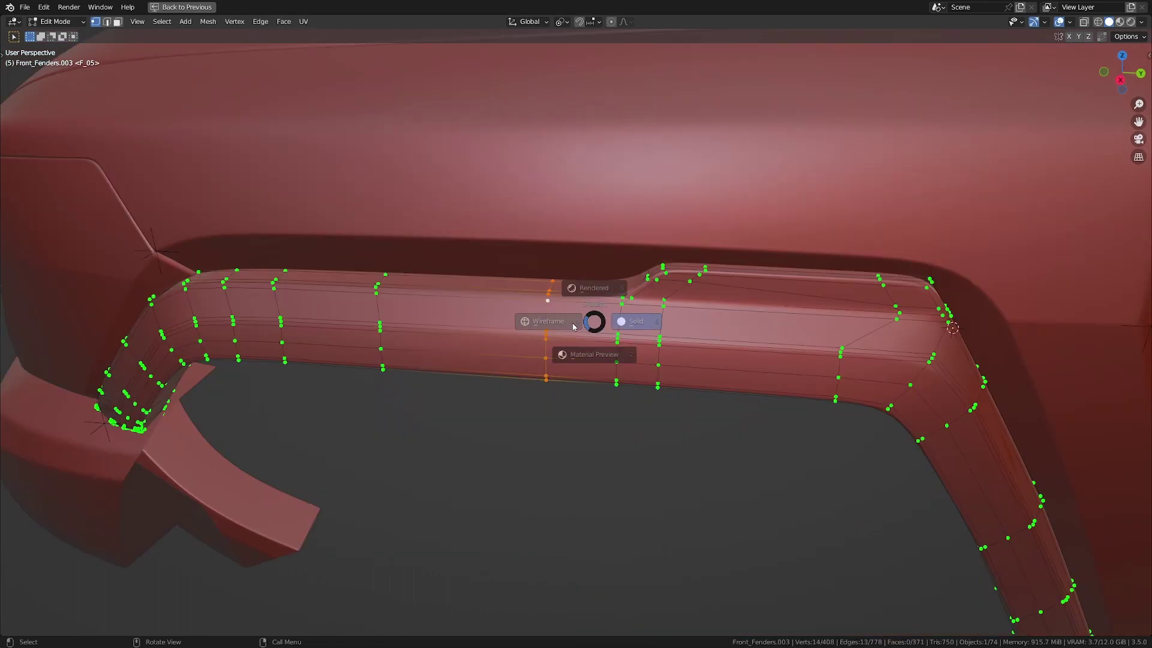
{"action": "left_click", "coordinate": [543, 322]}
{"action": "left_click_drag", "start_coordinate": [502, 309], "coordinate": [645, 441]}
{"action": "key", "text": "shift+z"}
{"action": "key", "text": "g"}
{"action": "key", "text": "g"}
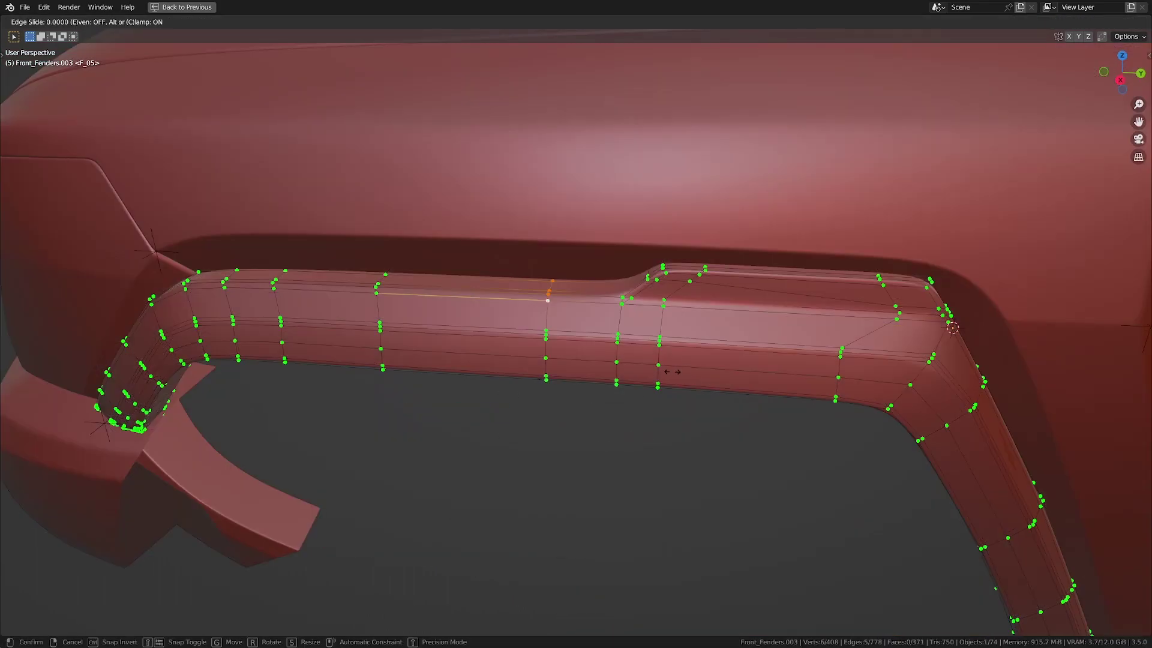
{"action": "left_click", "coordinate": [858, 325]}
Inspect the smoothed trim around the wheel arch and down to its lower rear end.
{"action": "key", "text": "Tab"}
{"action": "middle_click_drag", "start_coordinate": [561, 336], "coordinate": [627, 351]}
{"action": "scroll", "coordinate": [552, 305], "scroll_direction": "down", "scroll_amount": 3}
{"action": "scroll", "coordinate": [555, 334], "scroll_direction": "down", "scroll_amount": 2}
{"action": "key", "text": "a"}
{"action": "key", "text": "a"}
{"action": "scroll", "coordinate": [534, 363], "scroll_direction": "down", "scroll_amount": 2}
{"action": "middle_click_drag", "start_coordinate": [627, 351], "coordinate": [498, 318]}
{"action": "scroll", "coordinate": [552, 350], "scroll_direction": "up", "scroll_amount": 4}
{"action": "middle_click_drag", "start_coordinate": [498, 318], "coordinate": [606, 357], "text": "shift"}
{"action": "left_click", "coordinate": [783, 443]}
{"action": "mouse_move", "coordinate": [783, 443]}
{"action": "middle_mouse_down"}
{"action": "mouse_move", "coordinate": [798, 446]}
{"action": "mouse_move", "coordinate": [748, 359]}
{"action": "mouse_move", "coordinate": [729, 396]}
{"action": "mouse_move", "coordinate": [682, 349]}
{"action": "mouse_move", "coordinate": [682, 416]}
{"action": "mouse_move", "coordinate": [478, 390]}
{"action": "middle_mouse_up"}
Select the narrow inner faces along the trim's lower rear end and extrude them about 0.1 m up along Z.
{"action": "key", "text": "Tab"}
{"action": "key", "text": "shift+z"}
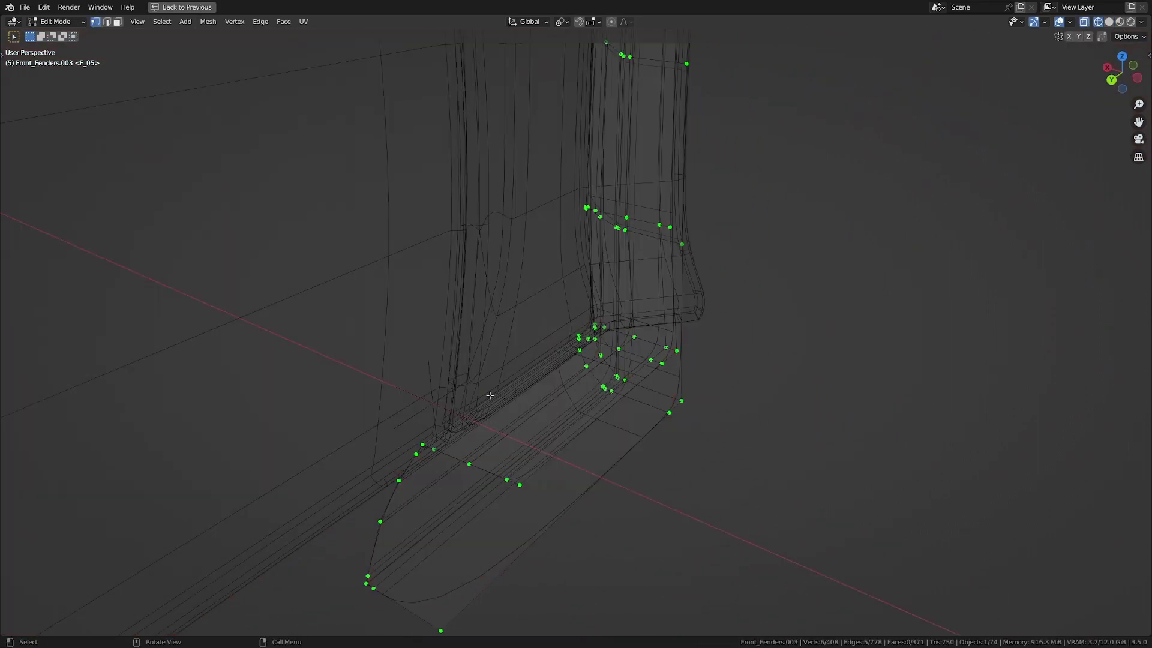
{"action": "left_click", "coordinate": [467, 466]}
{"action": "middle_click_drag", "start_coordinate": [464, 469], "coordinate": [537, 417]}
{"action": "left_click", "coordinate": [654, 367], "text": "ctrl"}
{"action": "key", "text": "shift+z"}
{"action": "middle_click_drag", "start_coordinate": [654, 367], "coordinate": [640, 366]}
{"action": "key", "text": "e"}
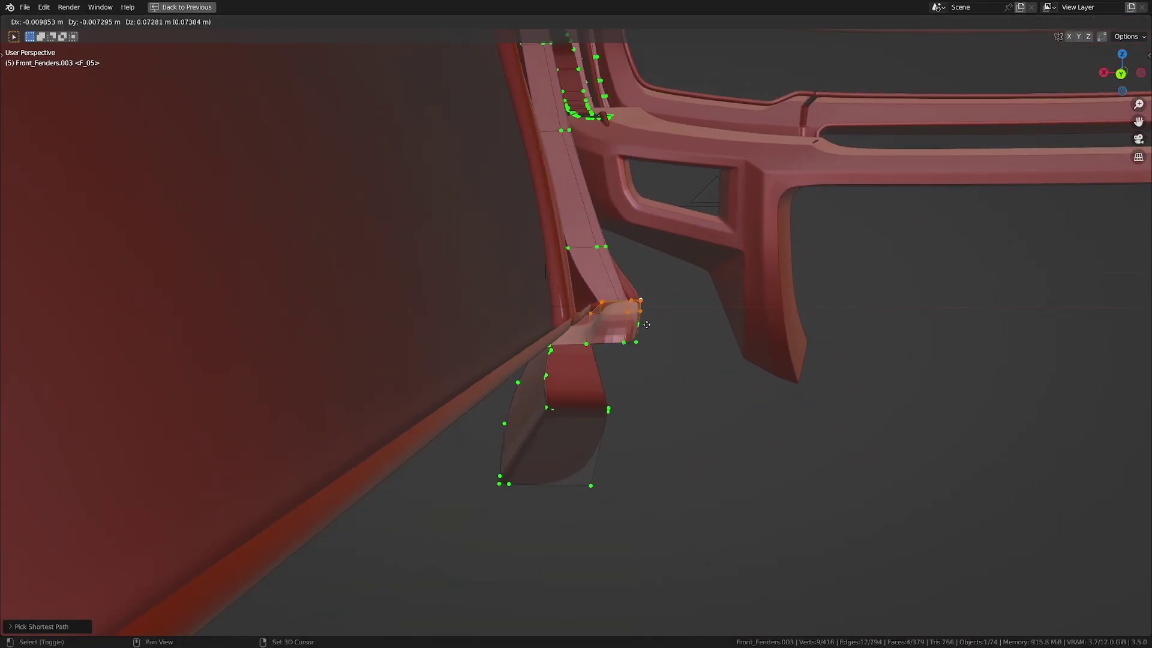
{"action": "key", "text": "z"}
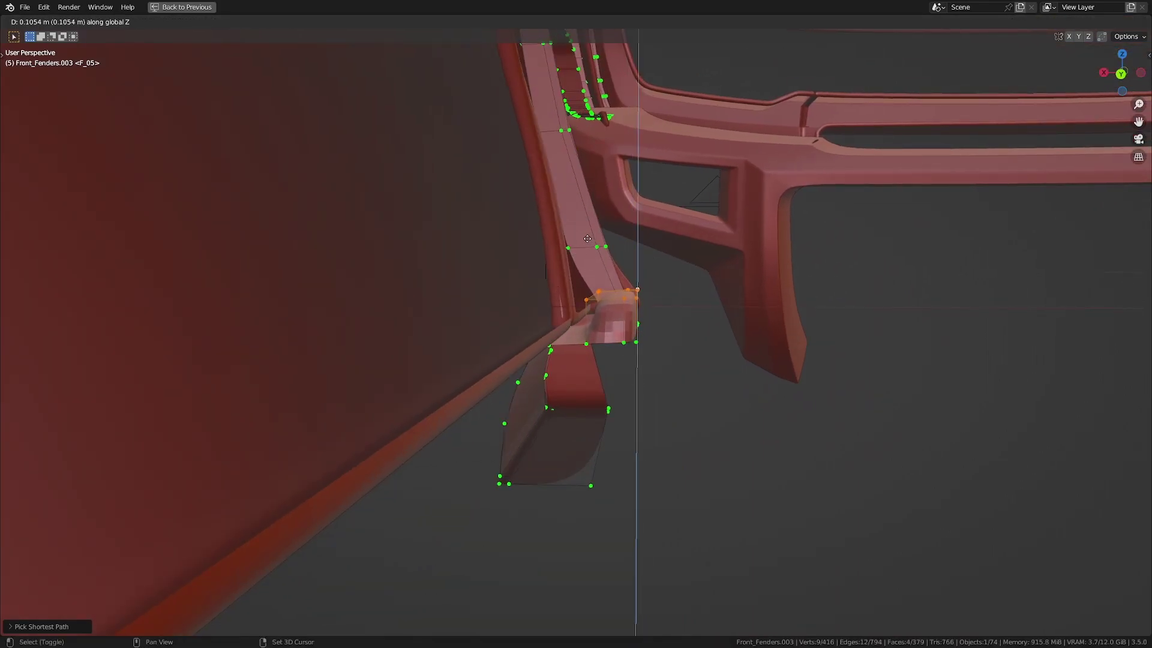
{"action": "left_click", "coordinate": [584, 253]}
Scale the extruded top of the lower rear end along the Y axis.
{"action": "middle_click_drag", "start_coordinate": [584, 253], "coordinate": [714, 384]}
{"action": "scroll", "coordinate": [460, 389], "scroll_direction": "up", "scroll_amount": 1}
{"action": "key", "text": "s"}
{"action": "key", "text": "y"}
{"action": "left_click", "coordinate": [632, 327]}
{"action": "middle_click_drag", "start_coordinate": [591, 337], "coordinate": [649, 351]}
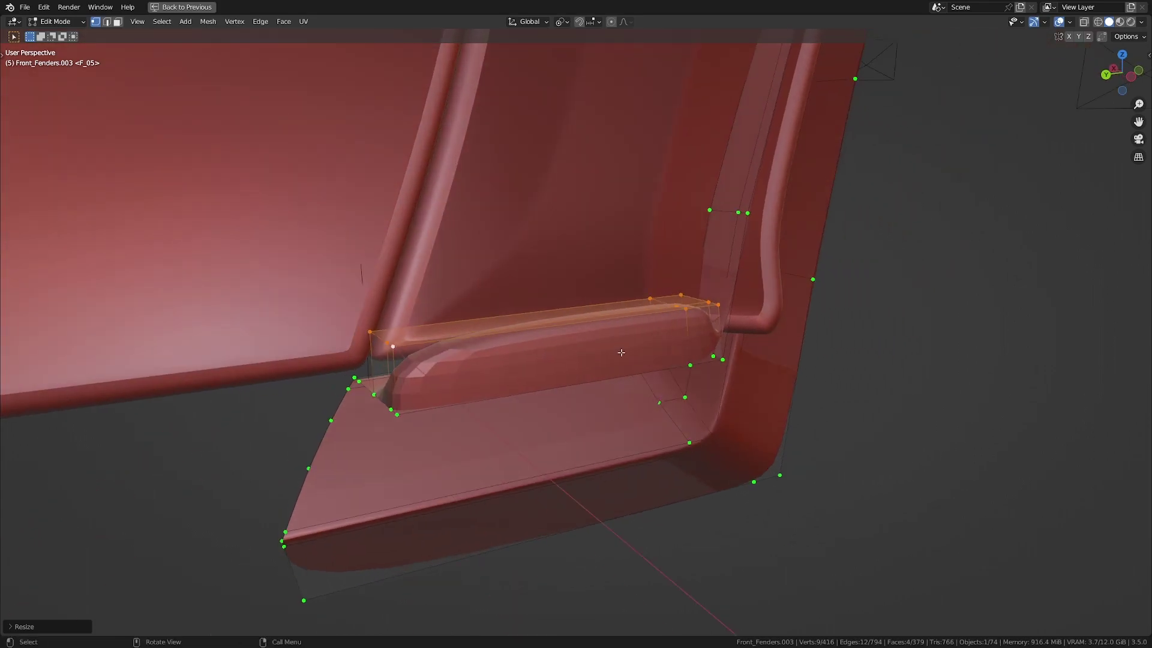
Delete the two long faces on the inner side of the extruded block.
{"action": "left_click", "coordinate": [410, 343]}
{"action": "key", "text": "x"}
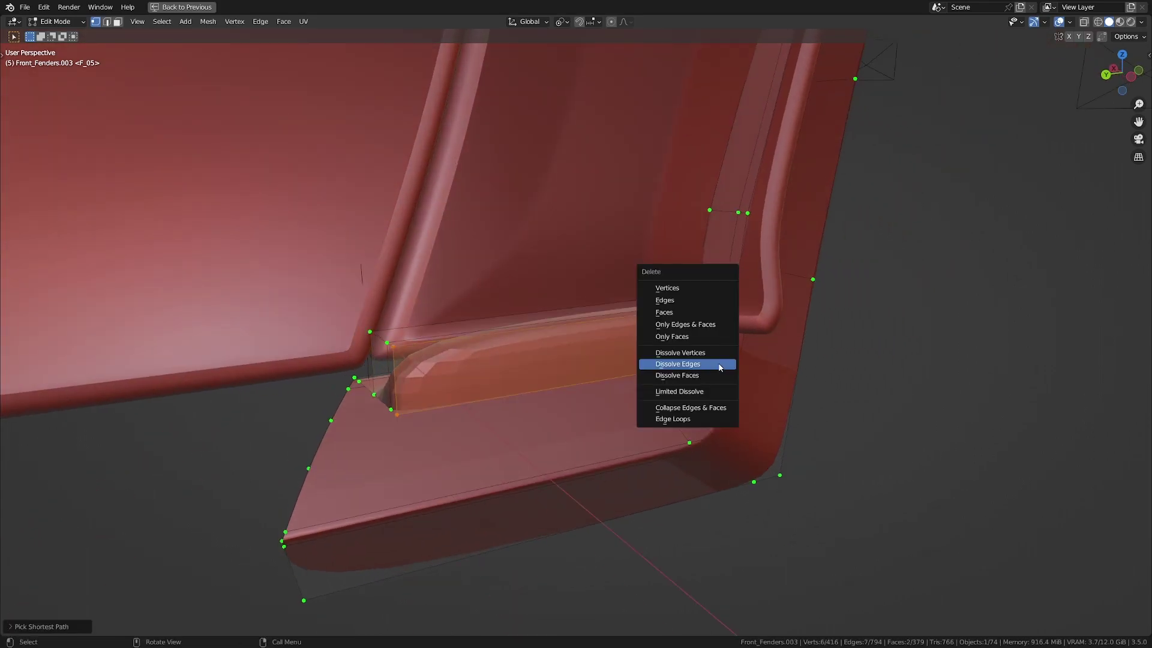
{"action": "left_click", "coordinate": [660, 287]}
{"action": "middle_click_drag", "start_coordinate": [660, 287], "coordinate": [557, 389]}
In the right side view, flatten the extruded block's rear end vertices along Y, using the lowest one as the active vertex.
{"action": "key", "text": "Tab"}
{"action": "key", "text": "KP_0"}
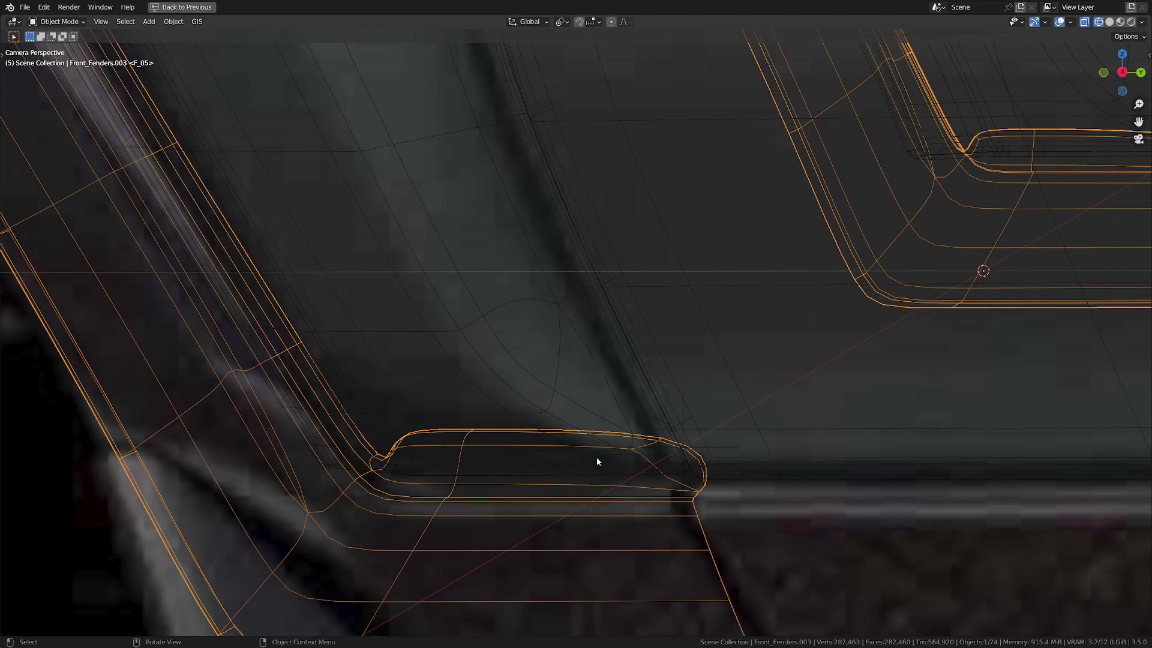
{"action": "middle_click_drag", "start_coordinate": [588, 457], "coordinate": [624, 404], "text": "shift"}
{"action": "key", "text": "Tab"}
{"action": "scroll", "coordinate": [672, 372], "scroll_direction": "up", "scroll_amount": 1}
{"action": "scroll", "coordinate": [740, 414], "scroll_direction": "up", "scroll_amount": 1}
{"action": "middle_click_drag", "start_coordinate": [740, 414], "coordinate": [692, 395], "text": "shift"}
{"action": "scroll", "coordinate": [690, 399], "scroll_direction": "up", "scroll_amount": 2}
{"action": "left_click_drag", "start_coordinate": [566, 252], "coordinate": [774, 430], "text": "shift"}
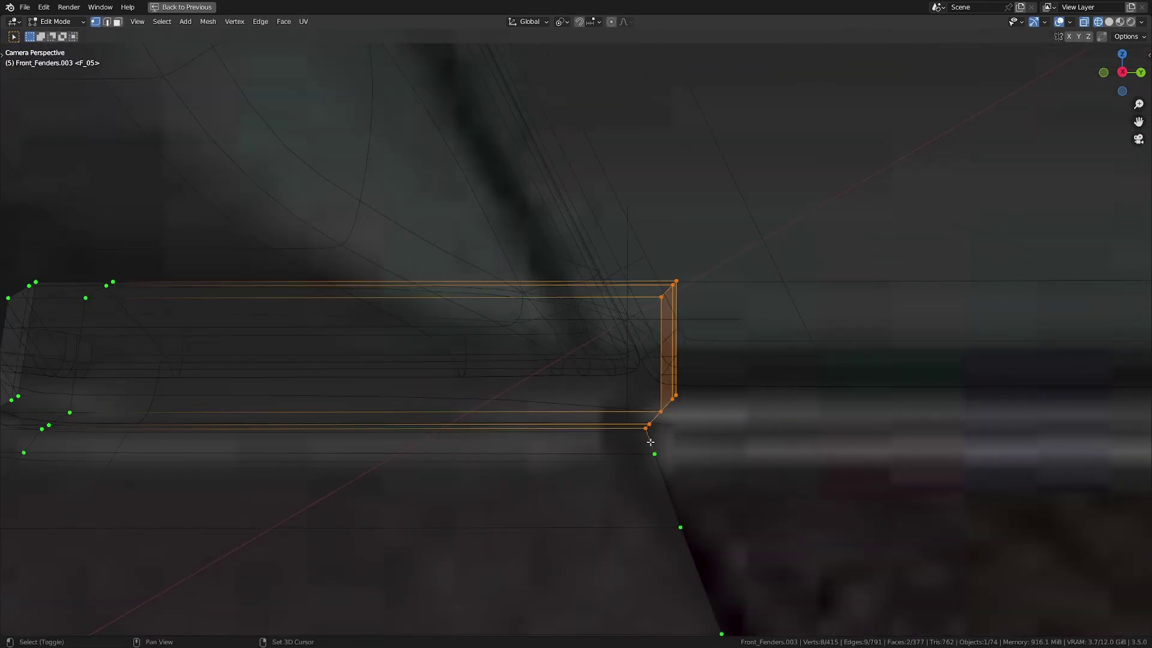
{"action": "key", "text": "KP_3"}
{"action": "middle_click_drag", "start_coordinate": [650, 440], "coordinate": [591, 424], "text": "shift"}
{"action": "scroll", "coordinate": [664, 416], "scroll_direction": "up", "scroll_amount": 5}
{"action": "middle_click_drag", "start_coordinate": [664, 416], "coordinate": [565, 426], "text": "shift"}
{"action": "scroll", "coordinate": [565, 427], "scroll_direction": "up", "scroll_amount": 3}
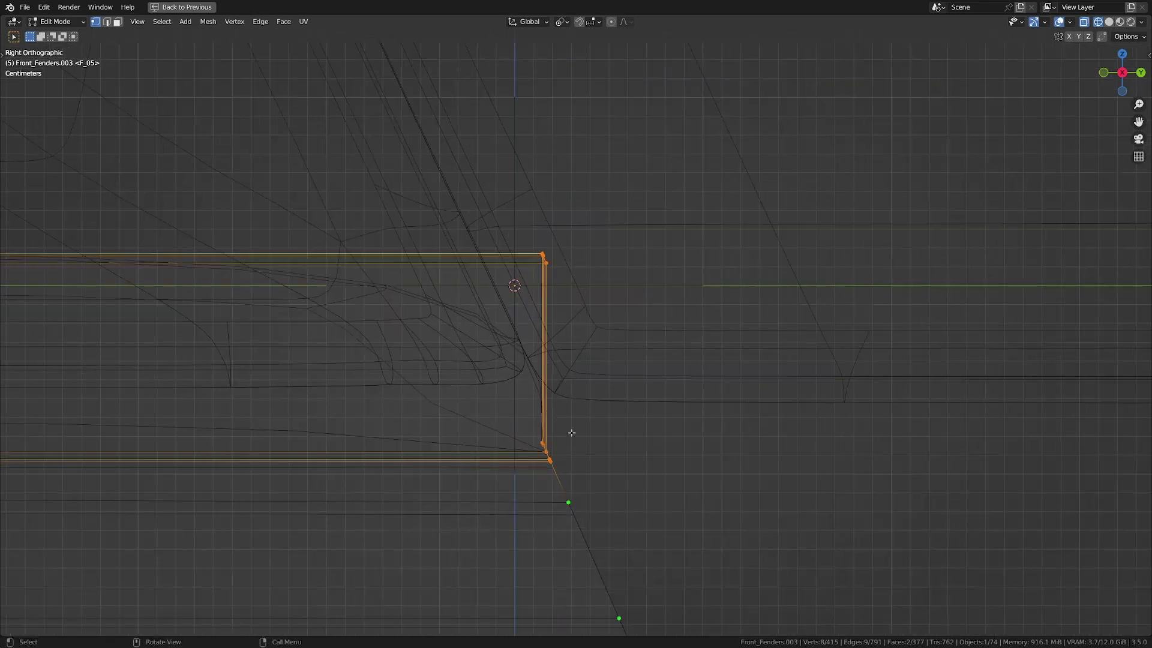
{"action": "left_click", "coordinate": [552, 466], "text": "shift"}
{"action": "key", "text": "s"}
{"action": "key", "text": "y"}
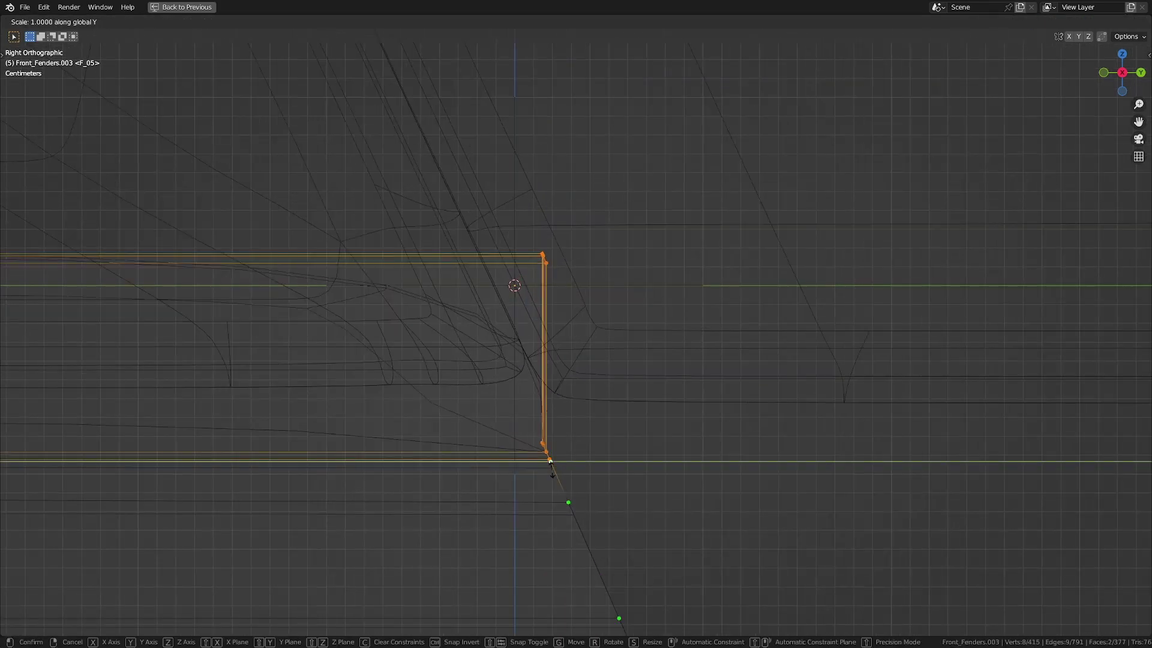
{"action": "key", "text": "Return"}
Shear the flattened rear end vertices so they line up with the slanted end edge of the trim.
{"action": "key", "text": "shift+ctrl+alt+s"}
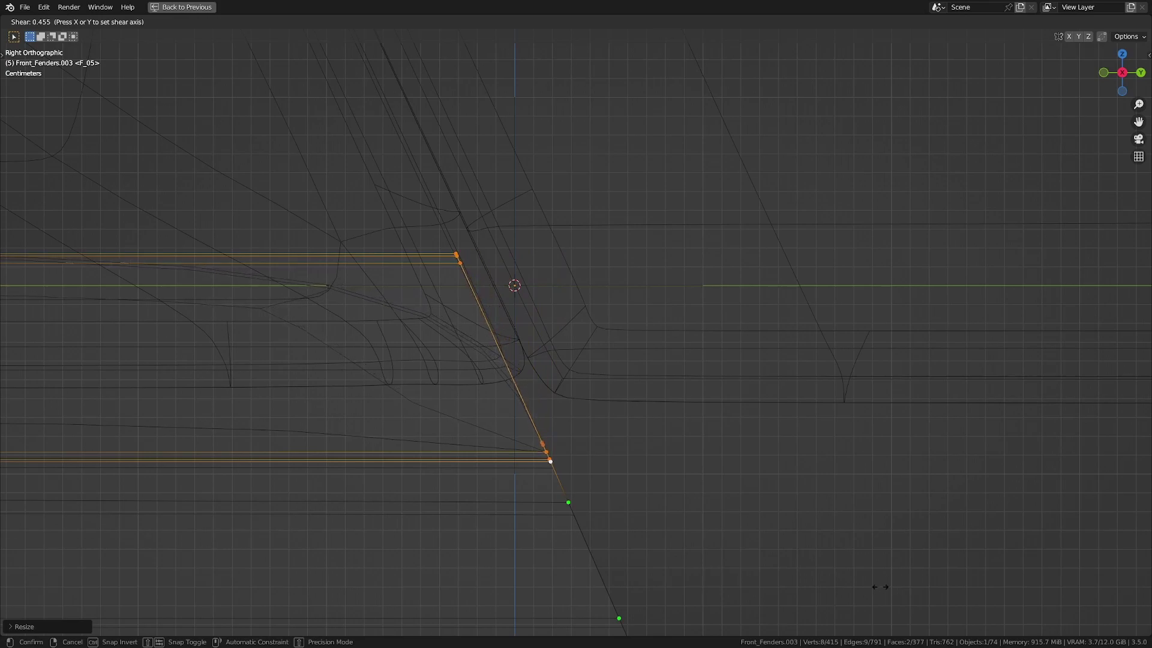
{"action": "left_click", "coordinate": [906, 576]}
{"action": "scroll", "coordinate": [434, 530], "scroll_direction": "down", "scroll_amount": 5}
{"action": "key", "text": "shift+z"}
{"action": "middle_click_drag", "start_coordinate": [664, 493], "coordinate": [638, 478], "text": "shift"}
{"action": "scroll", "coordinate": [640, 481], "scroll_direction": "up", "scroll_amount": 2}
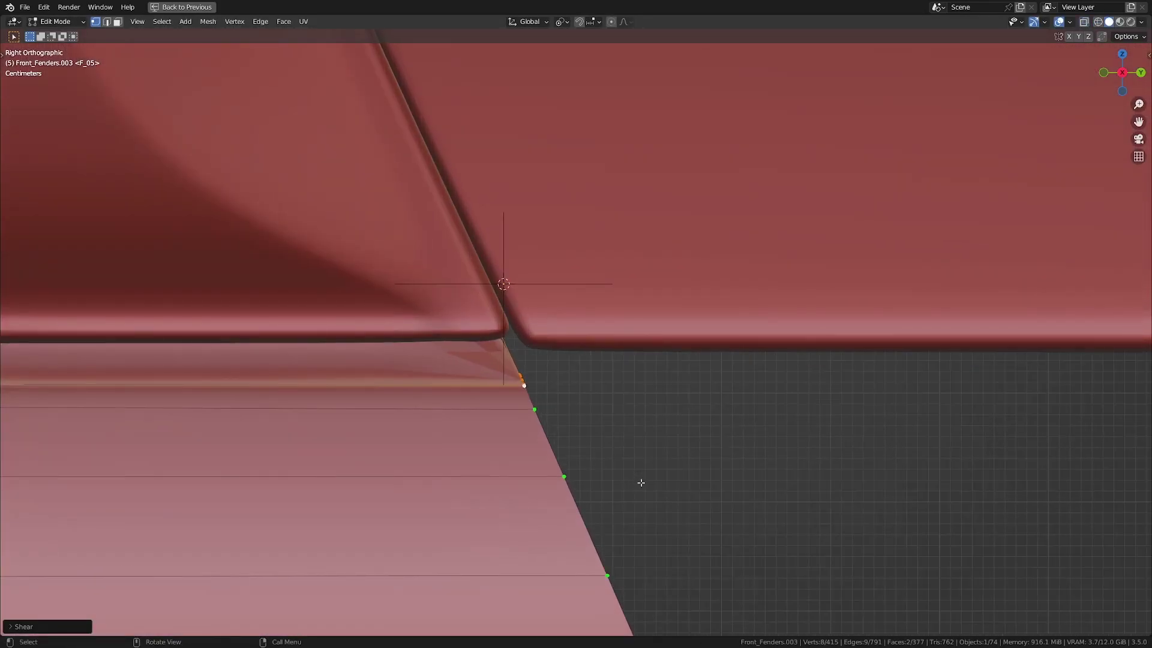
Move all the vertices of the lower rear end's slanted edge along Y to line up with the fender's rear edge.
{"action": "scroll", "coordinate": [551, 449], "scroll_direction": "down", "scroll_amount": 5}
{"action": "key", "text": "shift+z"}
{"action": "left_click_drag", "start_coordinate": [472, 264], "coordinate": [836, 579]}
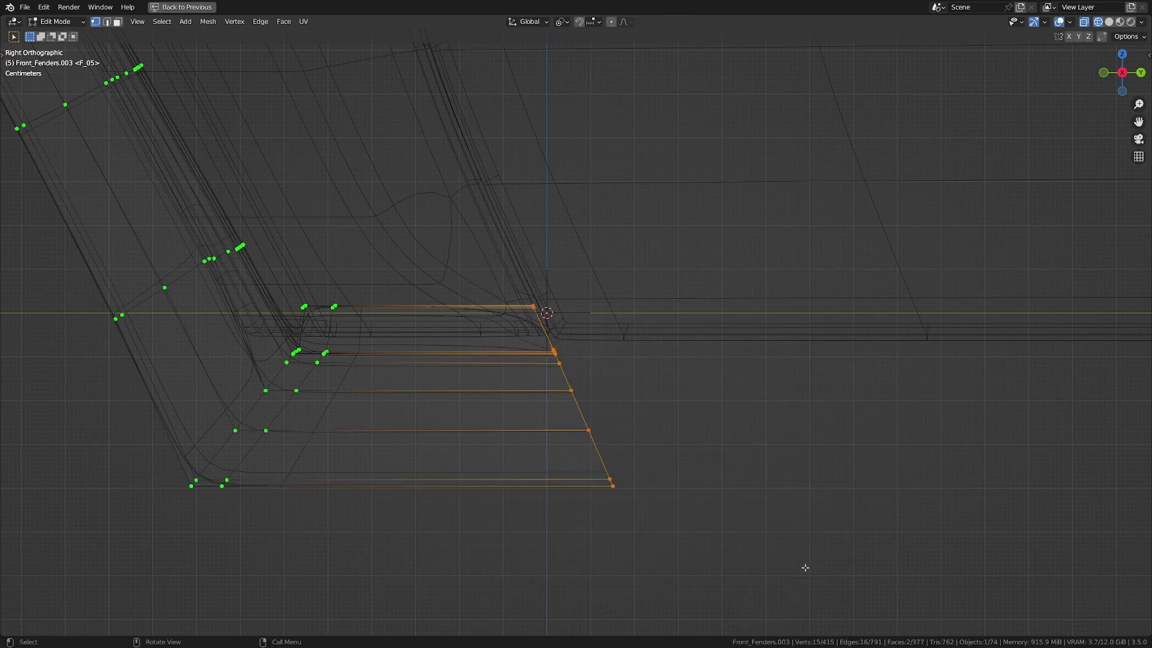
{"action": "scroll", "coordinate": [720, 522], "scroll_direction": "up", "scroll_amount": 4}
{"action": "key", "text": "shift+z"}
{"action": "key", "text": "g"}
{"action": "key", "text": "y"}
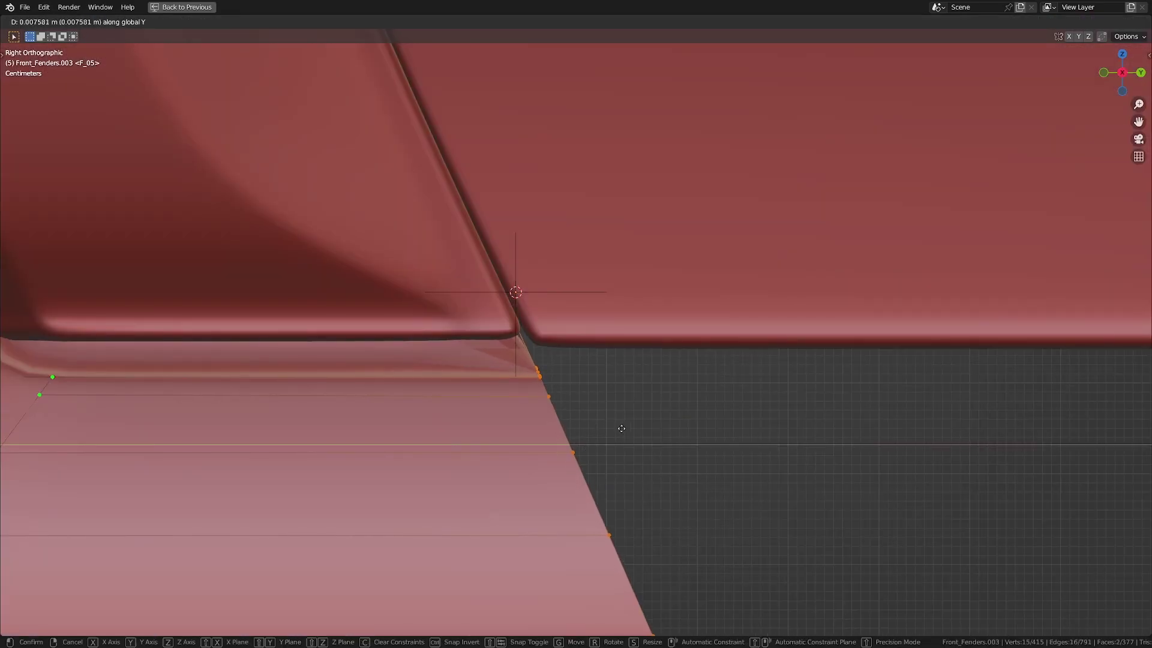
{"action": "left_click", "coordinate": [607, 424]}
{"action": "key", "text": "g"}
{"action": "key", "text": "y"}
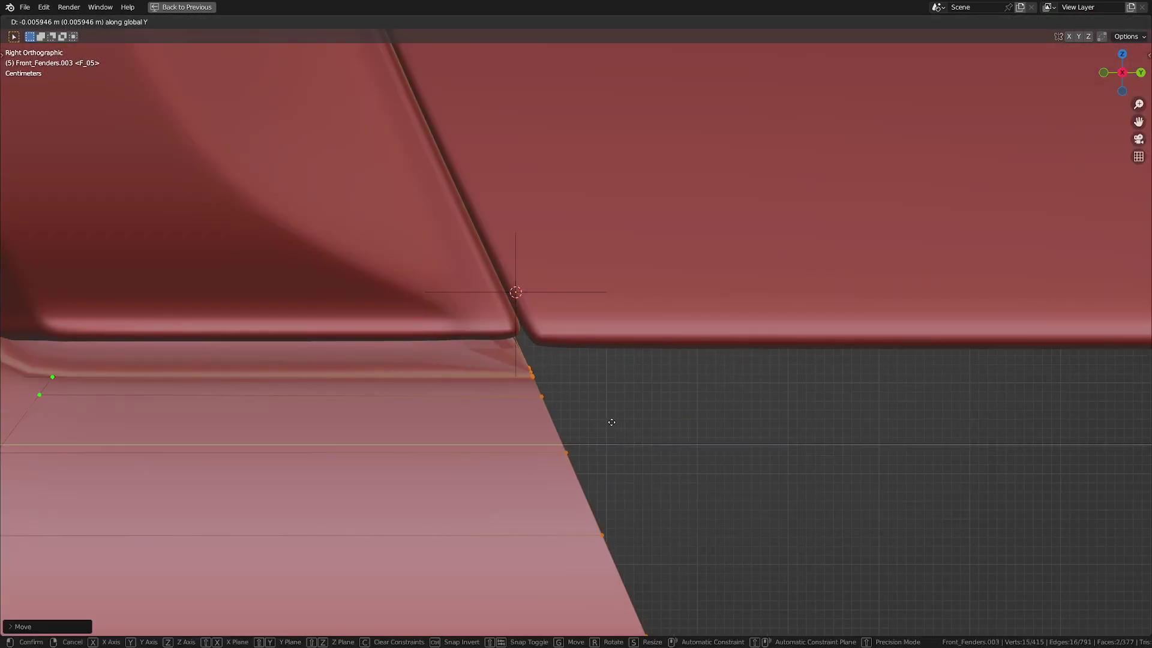
{"action": "left_click", "coordinate": [628, 415]}
Add a lengthwise edge loop close to the inner edge of the rear end's underside, and a centred one beside it.
{"action": "scroll", "coordinate": [620, 451], "scroll_direction": "down", "scroll_amount": 3}
{"action": "middle_click_drag", "start_coordinate": [620, 452], "coordinate": [600, 510]}
{"action": "middle_click_drag", "start_coordinate": [600, 510], "coordinate": [563, 480]}
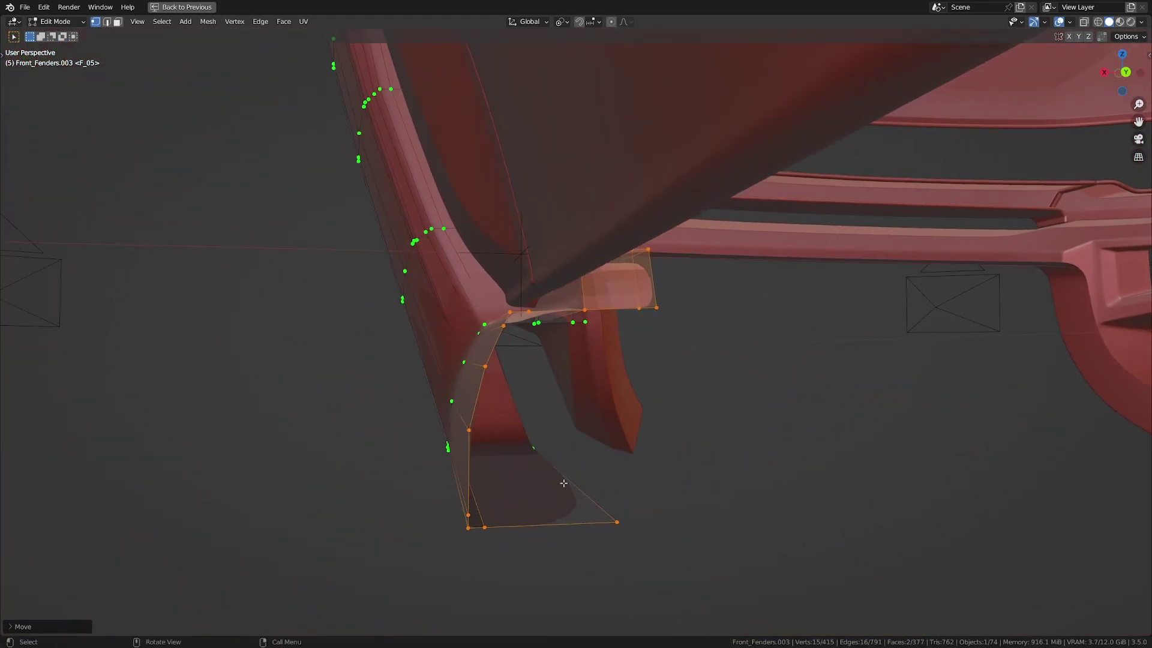
{"action": "left_click", "coordinate": [524, 457]}
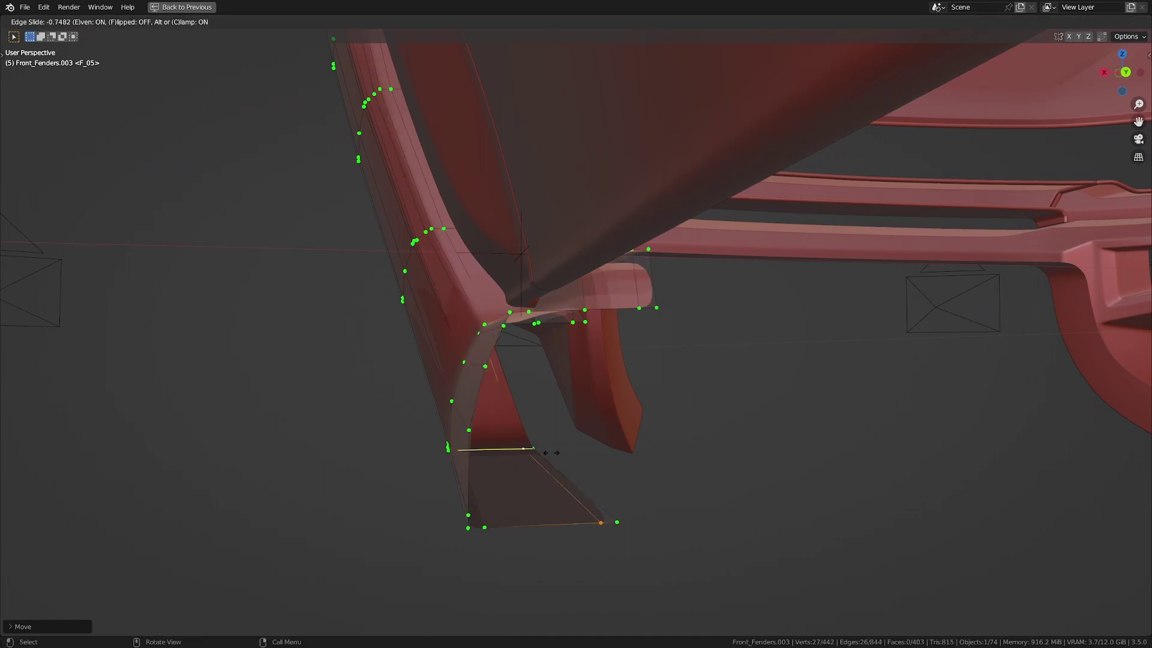
{"action": "left_click", "coordinate": [552, 453], "text": "shift"}
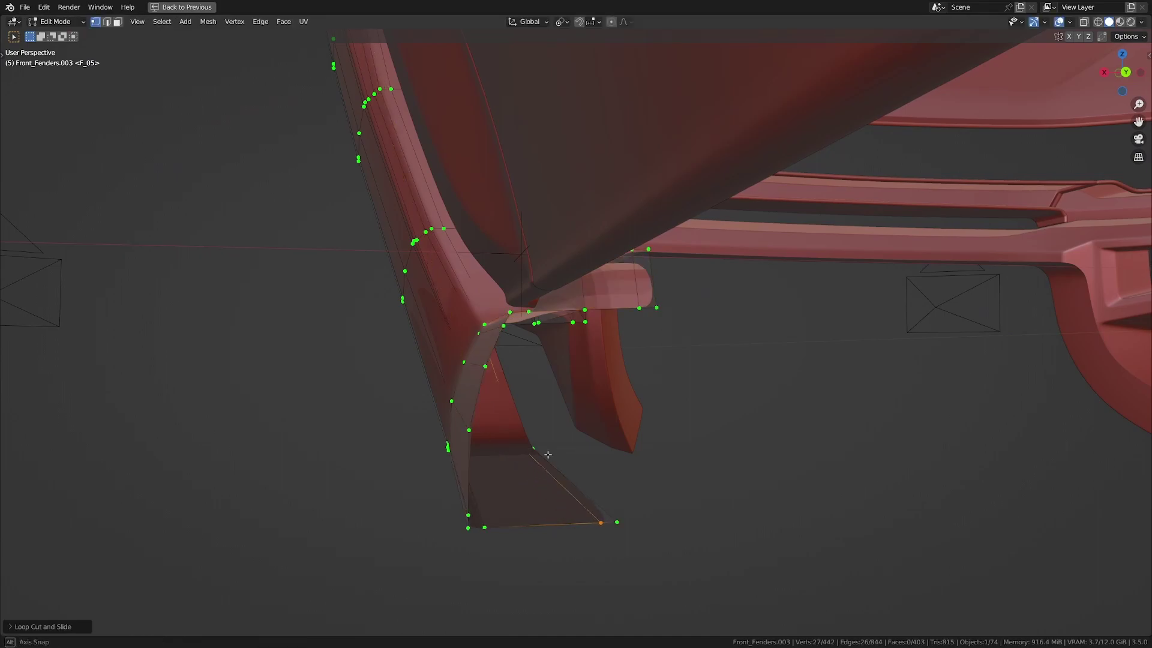
{"action": "middle_click_drag", "start_coordinate": [550, 454], "coordinate": [535, 450]}
{"action": "key", "text": "ctrl+r"}
{"action": "left_click", "coordinate": [532, 446]}
{"action": "right_click", "coordinate": [532, 446]}
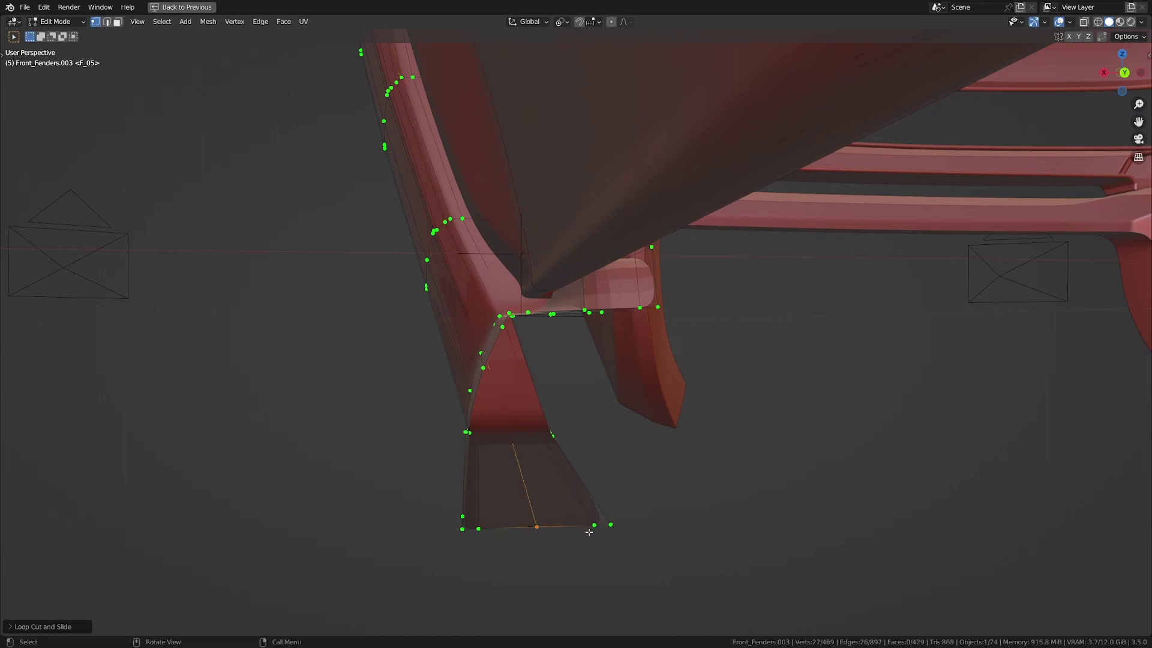
Fill the open rear end of the trim with faces between its top and bottom edges.
{"action": "middle_click_drag", "start_coordinate": [633, 408], "coordinate": [576, 457]}
{"action": "key", "text": "f"}
{"action": "left_click", "coordinate": [652, 391], "text": "alt"}
{"action": "key", "text": "f"}
{"action": "key", "text": "f"}
{"action": "scroll", "coordinate": [580, 448], "scroll_direction": "up", "scroll_amount": 3}
Add supporting edge loops across the filled rear end, one close to its top edge and one close to its bottom edge.
{"action": "key", "text": "ctrl+r"}
{"action": "left_click", "coordinate": [576, 458]}
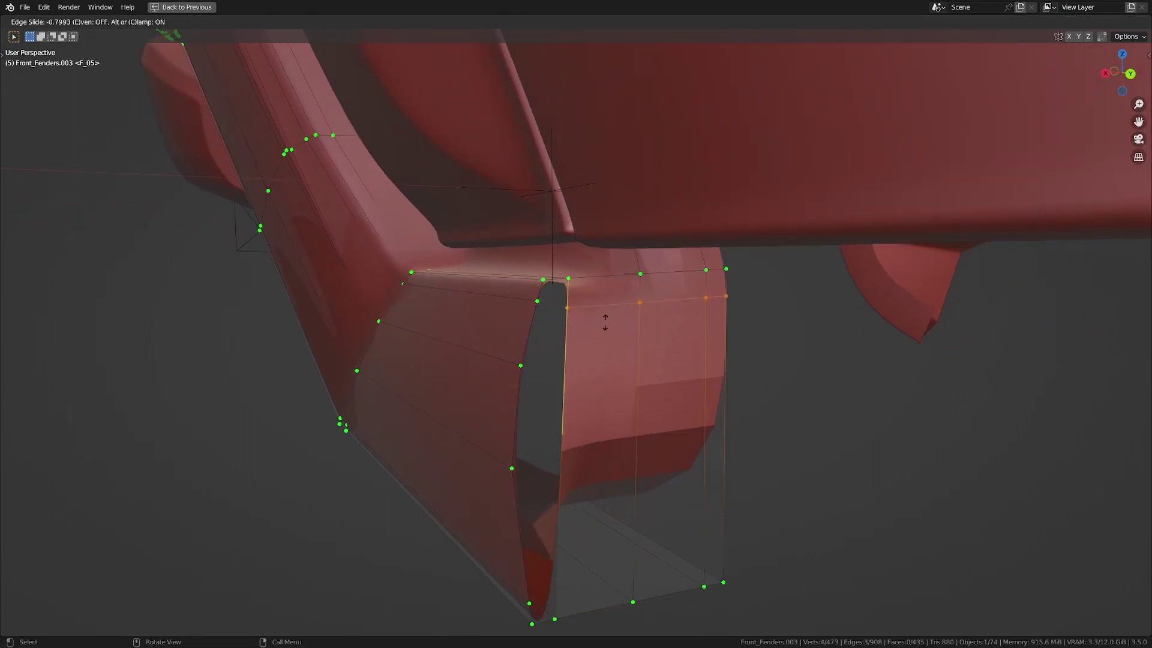
{"action": "left_click", "coordinate": [618, 297]}
{"action": "middle_click_drag", "start_coordinate": [618, 297], "coordinate": [576, 421]}
{"action": "key", "text": "ctrl+r"}
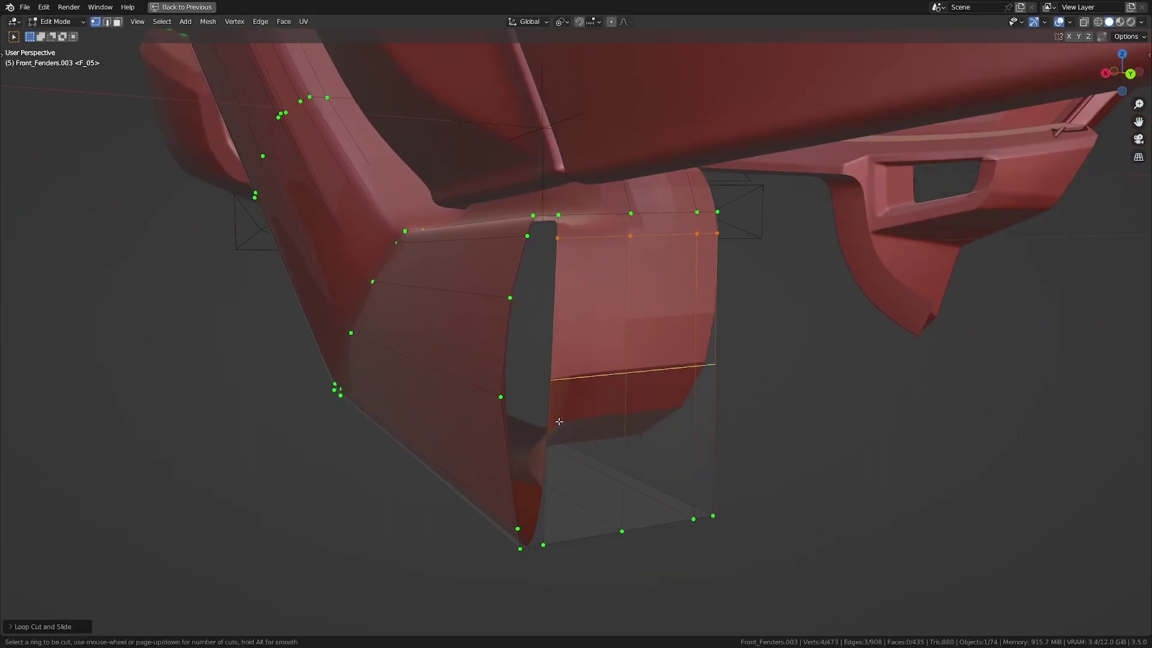
{"action": "left_click", "coordinate": [559, 422]}
{"action": "left_click", "coordinate": [548, 426]}
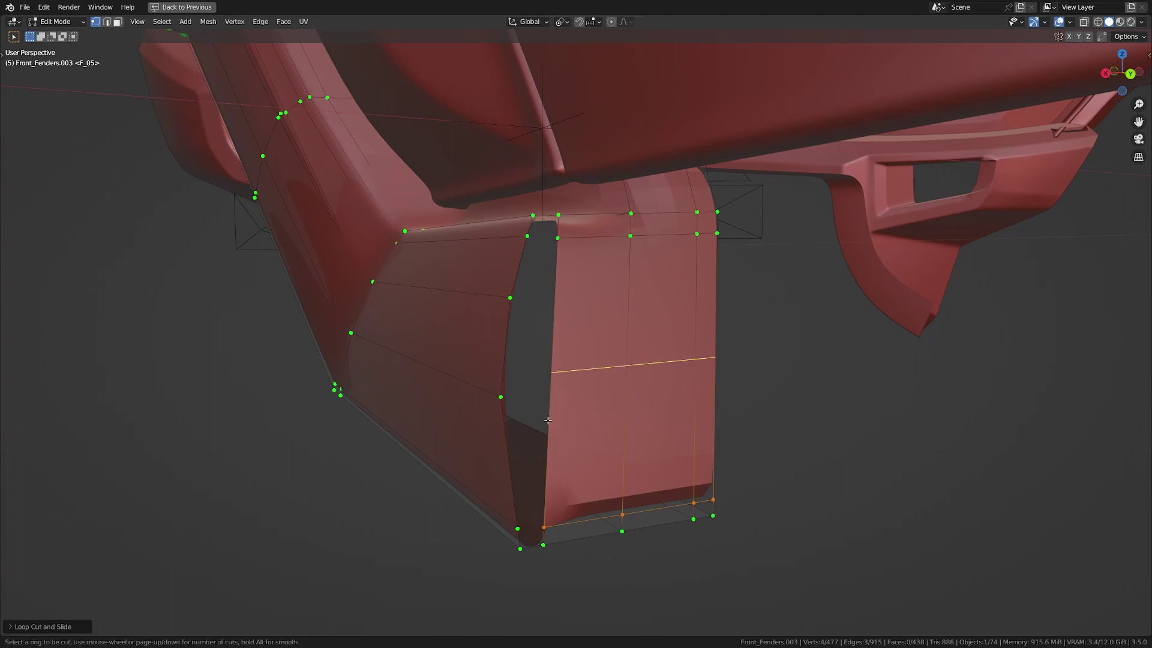
Add two intermediate horizontal edge loops across the rear end face, sliding them level with the outer side's edge rows.
{"action": "left_click", "coordinate": [548, 421]}
{"action": "left_click", "coordinate": [547, 441]}
{"action": "key", "text": "ctrl+r"}
{"action": "left_click", "coordinate": [546, 356]}
{"action": "key", "text": "g"}
{"action": "key", "text": "g"}
{"action": "left_click", "coordinate": [585, 350]}
Fill the vertical gap between the trim's outer side and the rear end face with a strip of faces.
{"action": "left_click", "coordinate": [533, 216]}
{"action": "left_click", "coordinate": [558, 215], "text": "shift"}
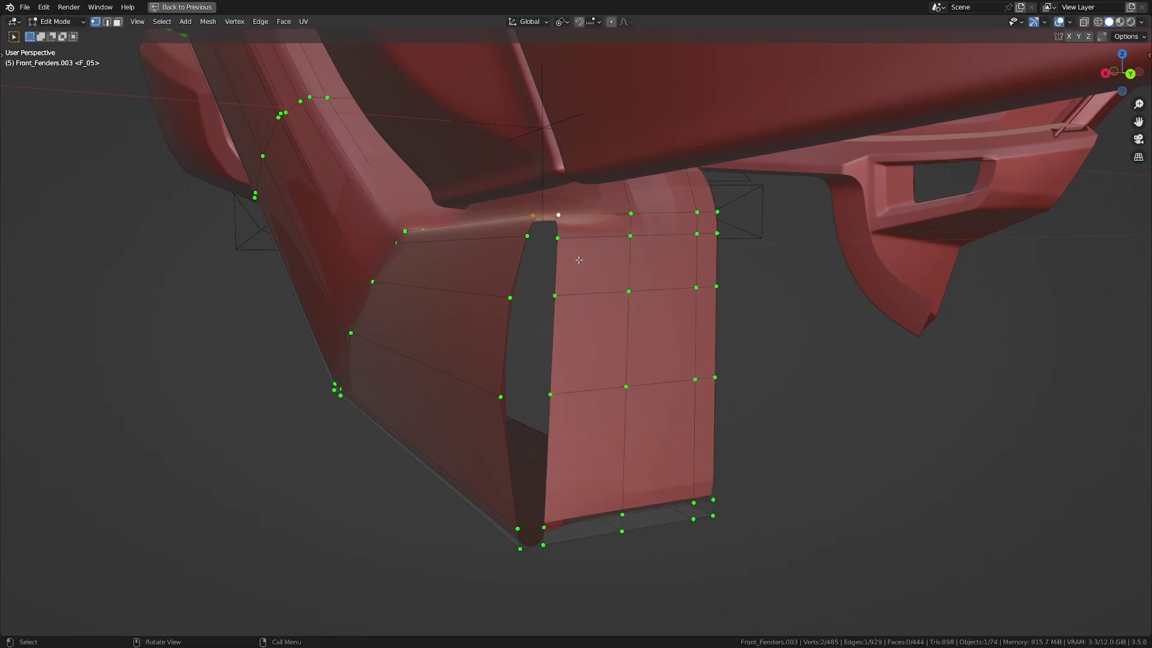
{"action": "key", "text": "f"}
{"action": "key", "text": "f"}
{"action": "key", "text": "f"}
{"action": "key", "text": "f"}
{"action": "middle_click_drag", "start_coordinate": [616, 343], "coordinate": [575, 461]}
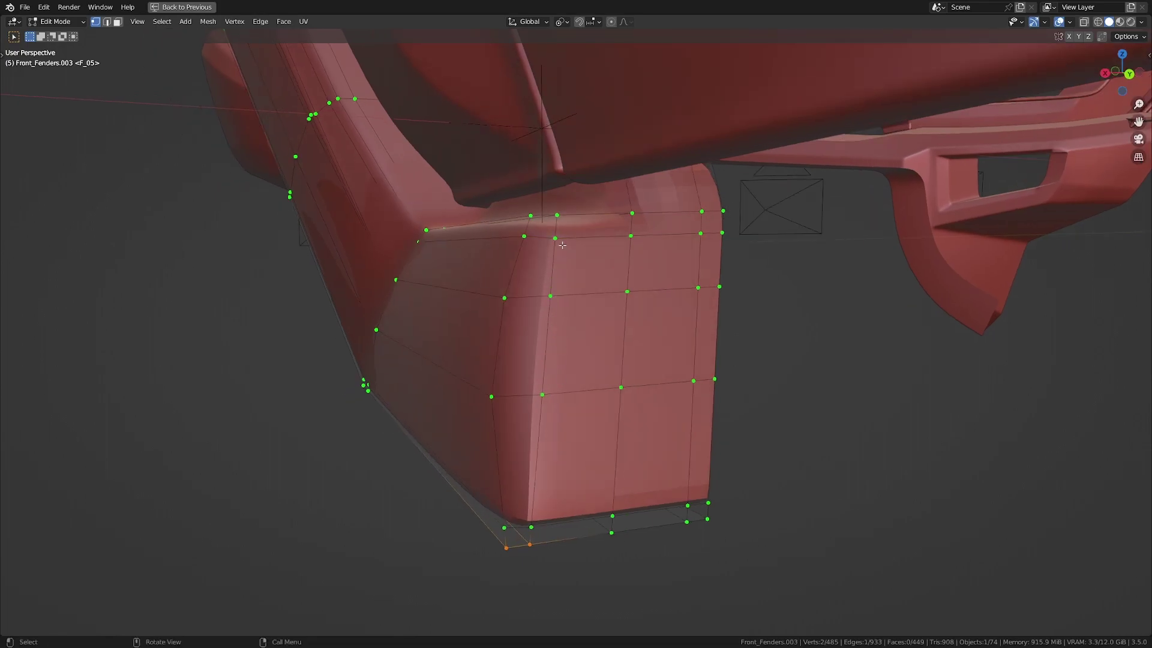
Slide the vertical edge row beside the rear corner along the end face to adjust the corner's rounding.
{"action": "left_click", "coordinate": [537, 520], "text": "ctrl"}
{"action": "key", "text": "g"}
{"action": "key", "text": "g"}
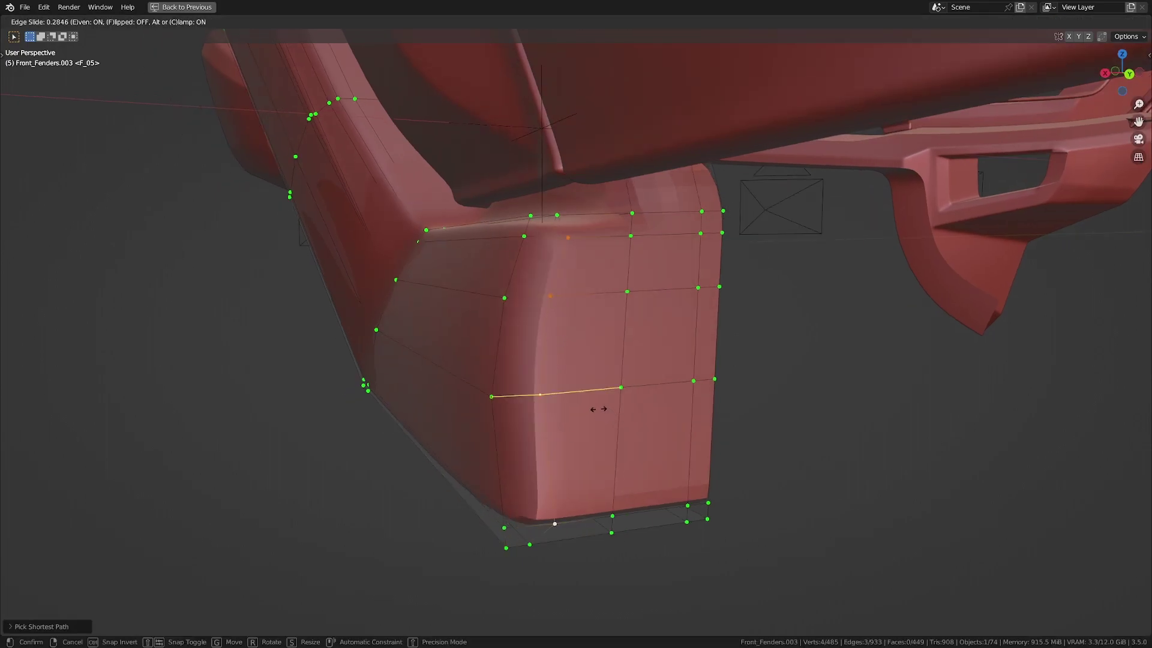
{"action": "left_click", "coordinate": [607, 369]}
Apply smooth shading to the whole trim object and return to mesh editing.
{"action": "key", "text": "a"}
{"action": "key", "text": "alt+a"}
{"action": "scroll", "coordinate": [558, 404], "scroll_direction": "down", "scroll_amount": 3}
{"action": "middle_click_drag", "start_coordinate": [558, 404], "coordinate": [591, 397]}
{"action": "key", "text": "a"}
{"action": "scroll", "coordinate": [585, 414], "scroll_direction": "up", "scroll_amount": 2}
{"action": "key", "text": "Tab"}
{"action": "right_click", "coordinate": [558, 377]}
{"action": "left_click", "coordinate": [578, 378]}
{"action": "key", "text": "Tab"}
Add a lengthwise edge loop beside the step on the rear end's inner side and merge the stray vertices there.
{"action": "middle_click_drag", "start_coordinate": [493, 411], "coordinate": [522, 390]}
{"action": "scroll", "coordinate": [505, 420], "scroll_direction": "up", "scroll_amount": 2}
{"action": "key", "text": "ctrl+r"}
{"action": "left_click", "coordinate": [522, 386]}
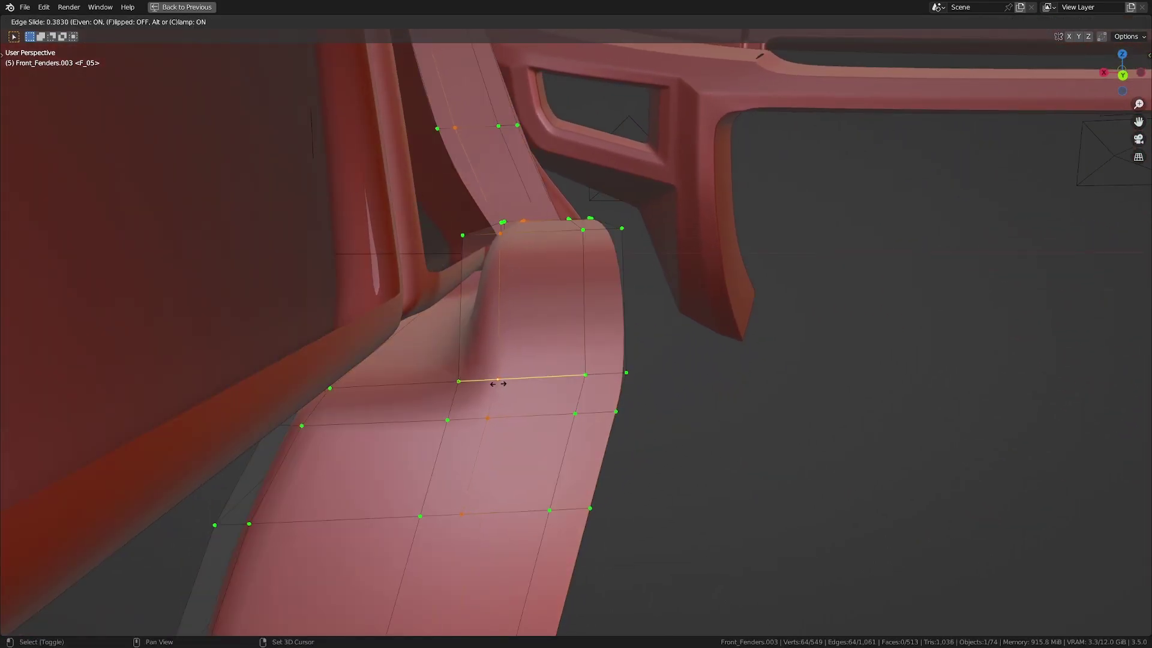
{"action": "left_click", "coordinate": [487, 379]}
{"action": "mouse_move", "coordinate": [487, 379]}
{"action": "middle_mouse_down"}
{"action": "mouse_move", "coordinate": [505, 409]}
{"action": "mouse_move", "coordinate": [505, 369]}
{"action": "middle_mouse_up"}
{"action": "key", "text": "m"}
{"action": "left_click", "coordinate": [504, 373]}
Try to dissolve the selected lengthwise edge loop on the trim's inner side, and undo it.
{"action": "key", "text": "x"}
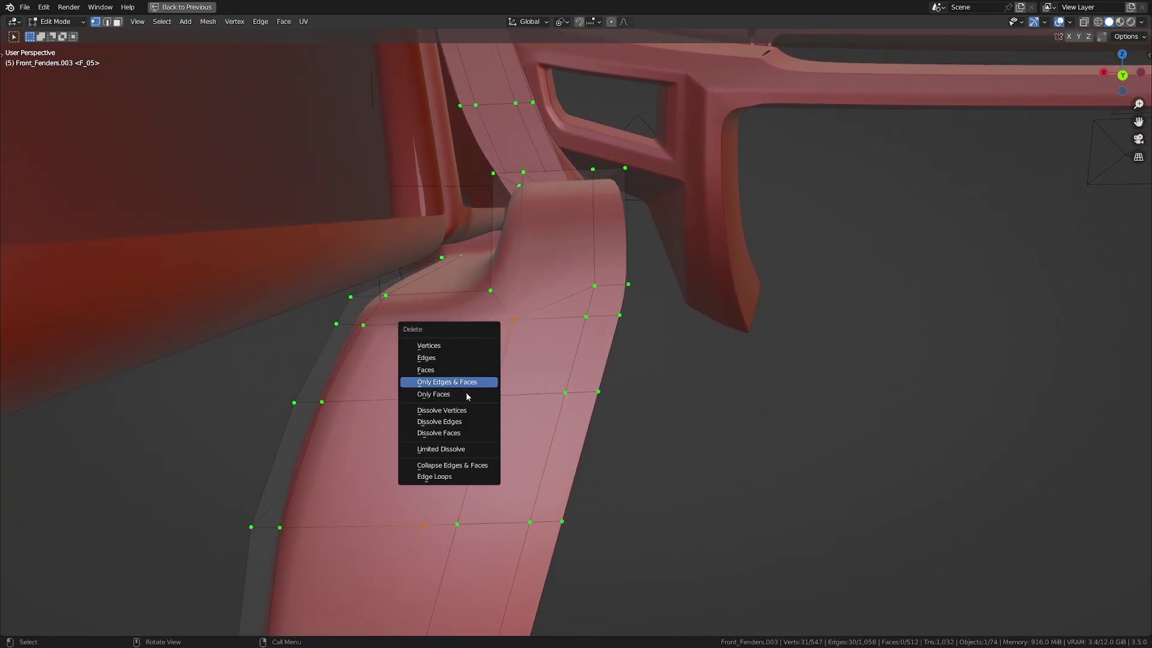
{"action": "left_click", "coordinate": [453, 422]}
{"action": "scroll", "coordinate": [464, 419], "scroll_direction": "down", "scroll_amount": 4}
{"action": "key", "text": "shift+z"}
{"action": "middle_click_drag", "start_coordinate": [464, 419], "coordinate": [528, 459]}
{"action": "key", "text": "ctrl+z"}
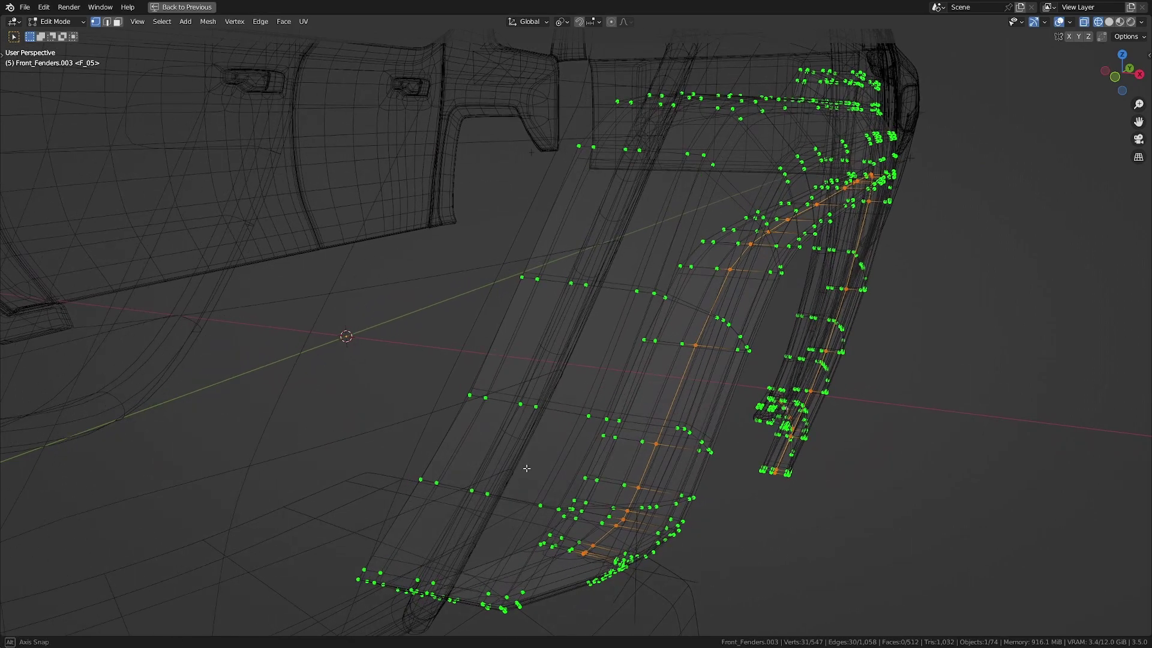
Dissolve the selected edge loop running lengthwise along the whole trim.
{"action": "key", "text": "x"}
{"action": "left_click", "coordinate": [622, 478]}
{"action": "key", "text": "a"}
{"action": "scroll", "coordinate": [657, 492], "scroll_direction": "down", "scroll_amount": 2}
{"action": "mouse_move", "coordinate": [660, 493]}
{"action": "middle_mouse_down"}
{"action": "mouse_move", "coordinate": [617, 508]}
{"action": "mouse_move", "coordinate": [558, 434]}
{"action": "middle_mouse_up"}
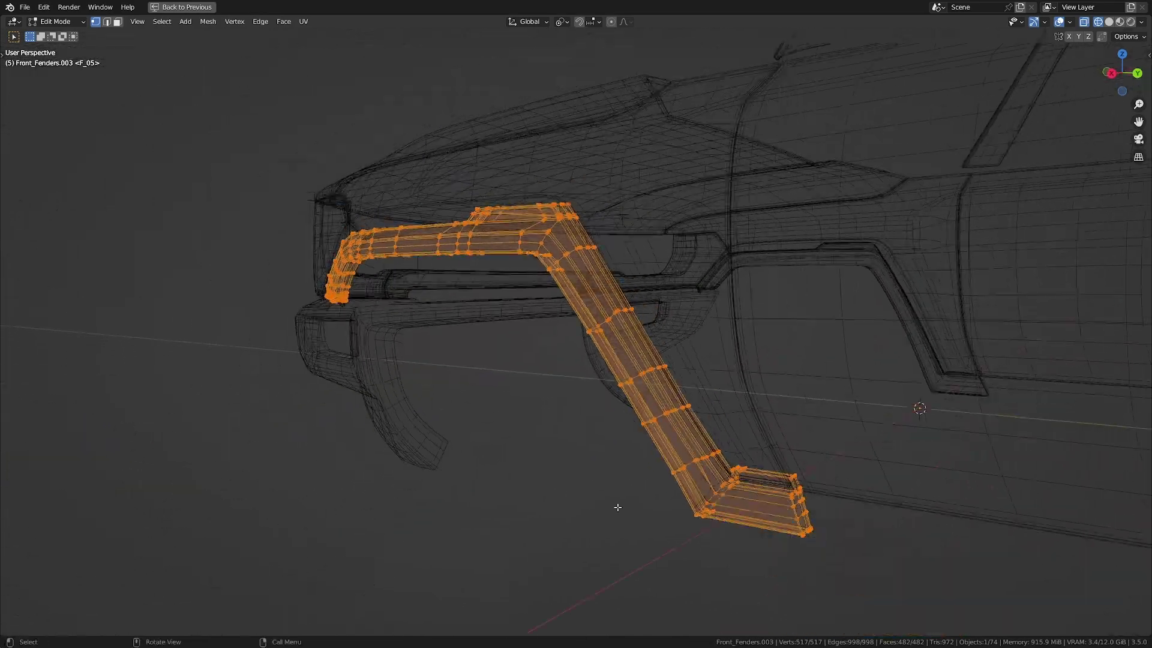
{"action": "scroll", "coordinate": [569, 485], "scroll_direction": "up", "scroll_amount": 3}
{"action": "key", "text": "shift+z"}
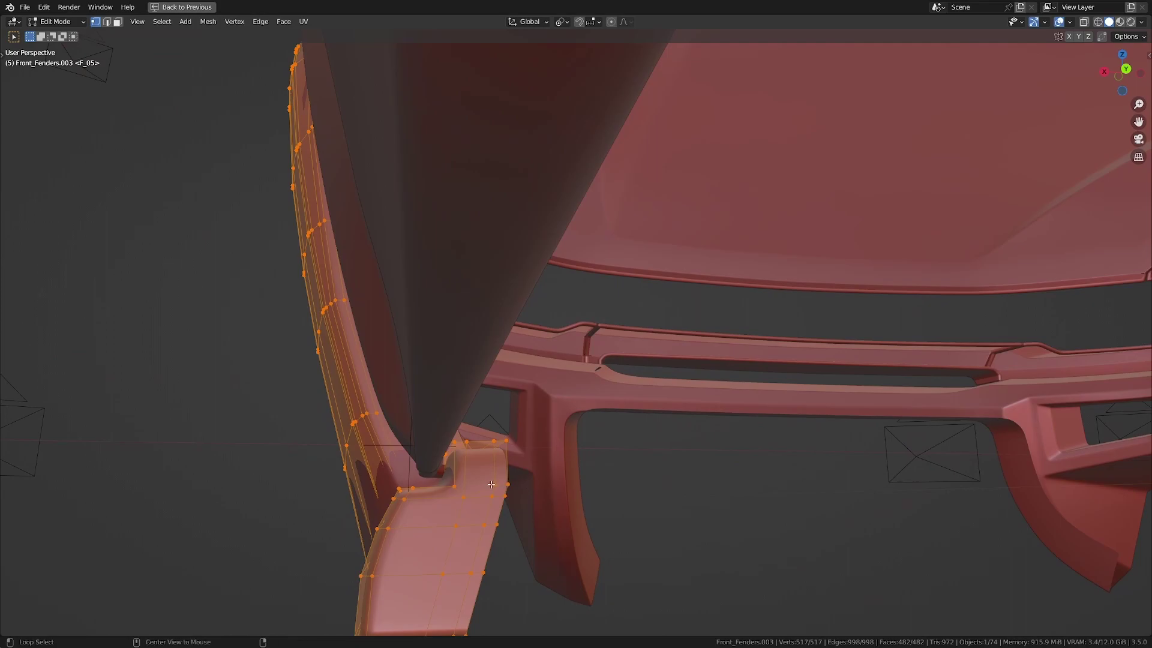
Dissolve the short leftover edges on the inner part of the rear end face.
{"action": "left_click", "coordinate": [493, 483], "text": "alt"}
{"action": "key", "text": "x"}
{"action": "left_click", "coordinate": [607, 489]}
{"action": "scroll", "coordinate": [566, 503], "scroll_direction": "down", "scroll_amount": 3}
{"action": "middle_click_drag", "start_coordinate": [566, 503], "coordinate": [604, 514]}
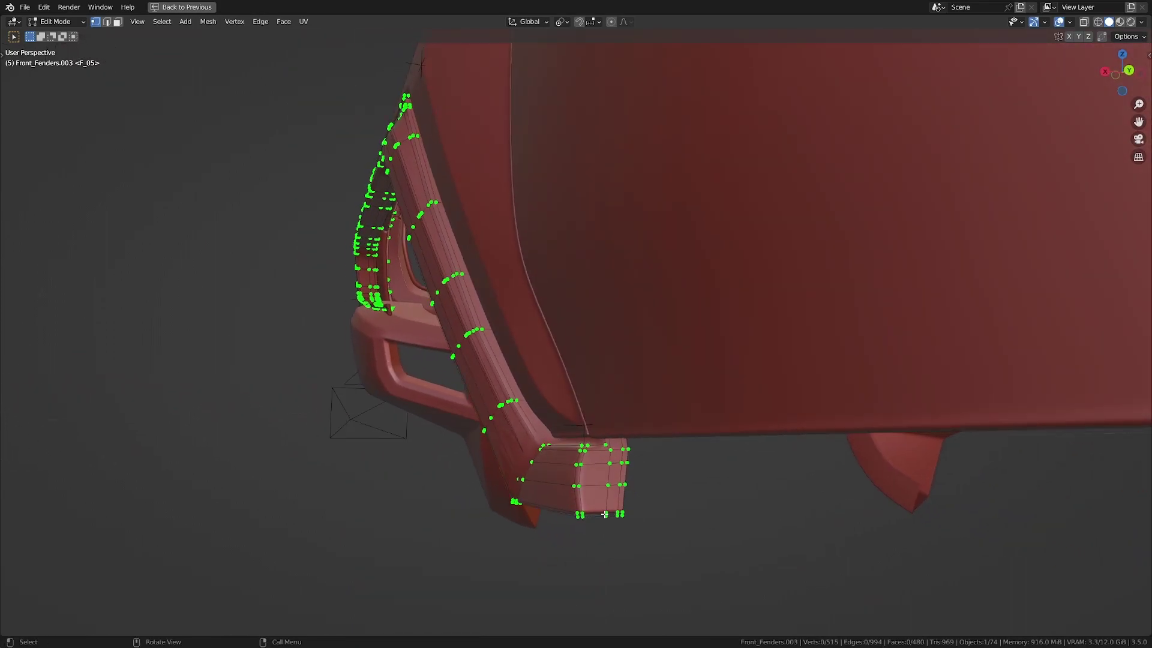
Slide the upper horizontal edge rows on the rear end's outer side up onto its top edge.
{"action": "scroll", "coordinate": [605, 515], "scroll_direction": "up", "scroll_amount": 3}
{"action": "scroll", "coordinate": [566, 488], "scroll_direction": "down", "scroll_amount": 5}
{"action": "key", "text": "KP_3"}
{"action": "key", "text": "KP_Decimal"}
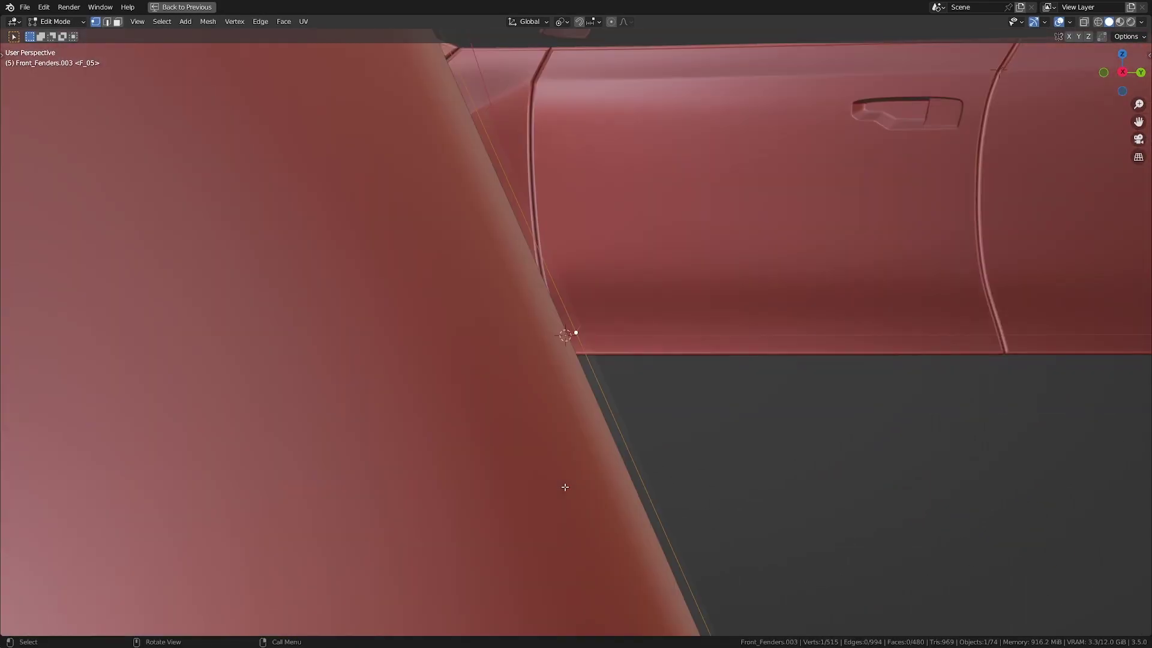
{"action": "scroll", "coordinate": [565, 487], "scroll_direction": "down", "scroll_amount": 8}
{"action": "middle_click_drag", "start_coordinate": [691, 476], "coordinate": [594, 496]}
{"action": "scroll", "coordinate": [591, 450], "scroll_direction": "up", "scroll_amount": 5}
{"action": "middle_click_drag", "start_coordinate": [594, 497], "coordinate": [616, 496]}
{"action": "key", "text": "z"}
{"action": "middle_click_drag", "start_coordinate": [361, 377], "coordinate": [384, 381]}
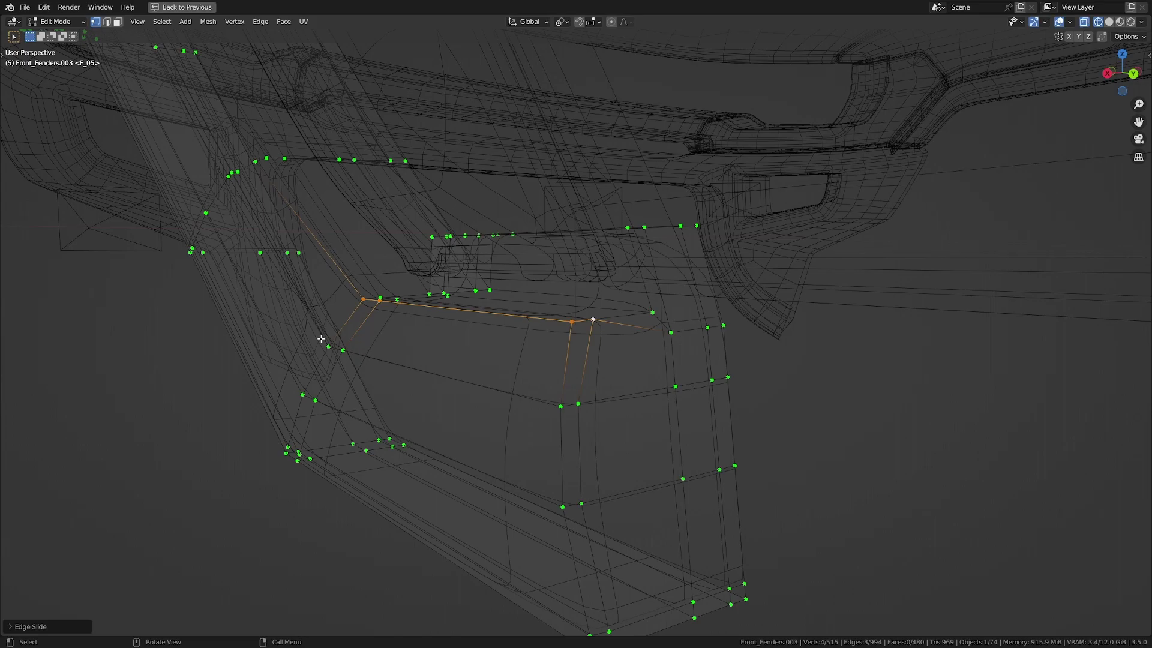
{"action": "left_click", "coordinate": [578, 406], "text": "ctrl"}
{"action": "key", "text": "g"}
{"action": "key", "text": "g"}
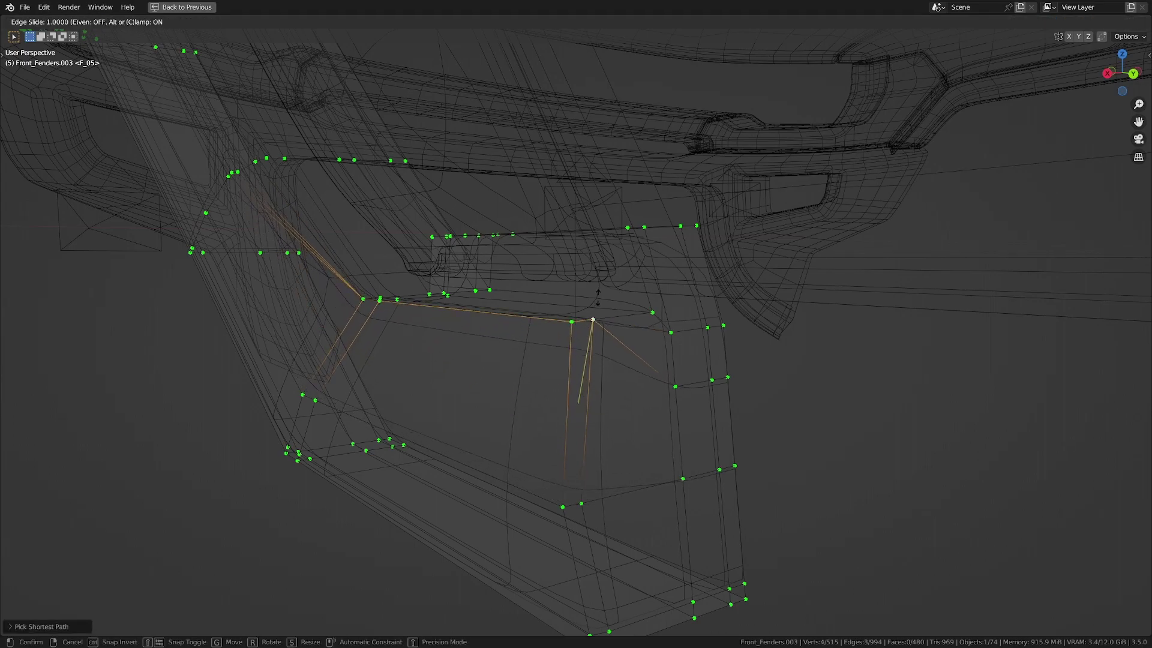
Slide the lowest horizontal edge row of the outer side down onto the bottom edge and reposition the middle row.
{"action": "middle_click_drag", "start_coordinate": [346, 443], "coordinate": [239, 503]}
{"action": "key", "text": "shift+z"}
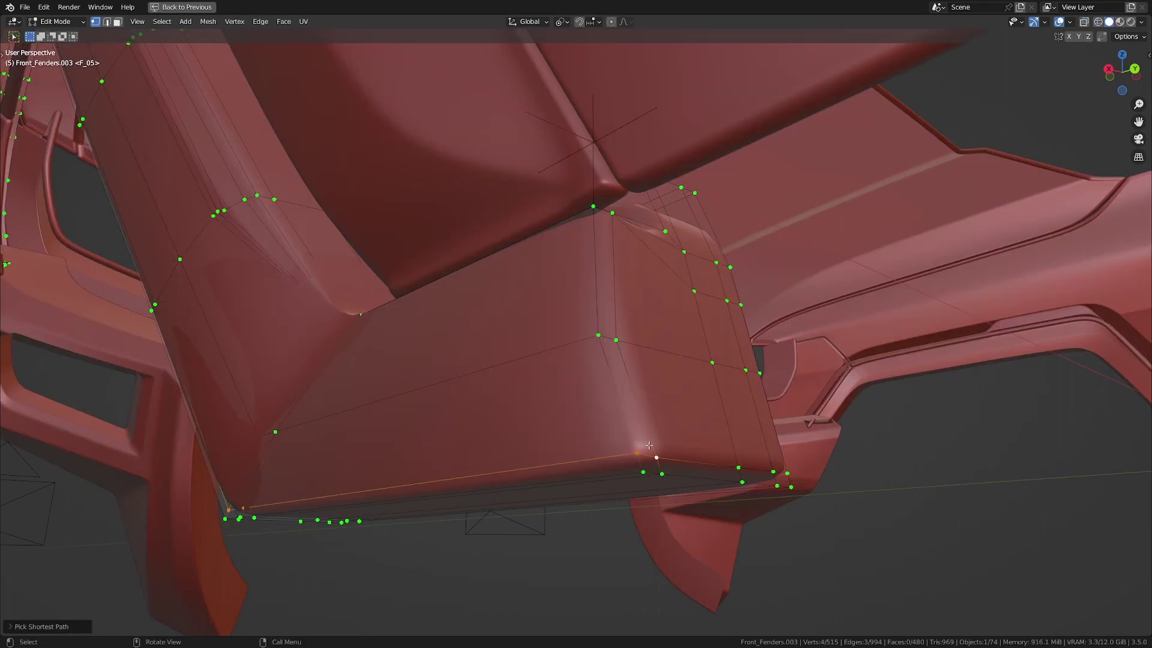
{"action": "key", "text": "g"}
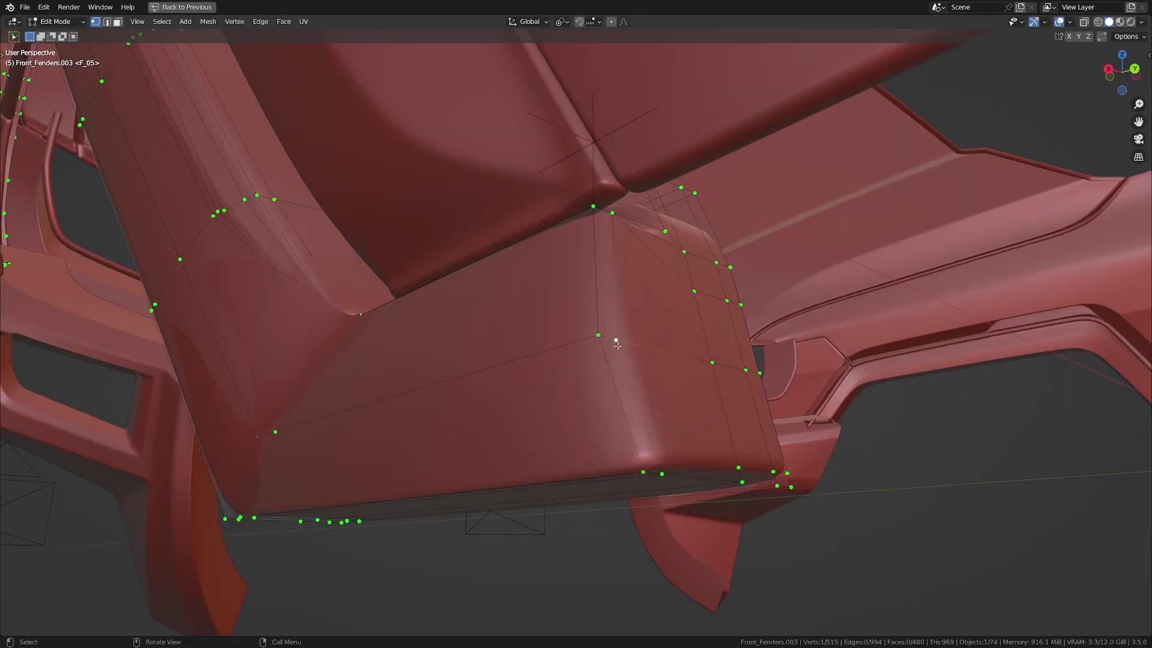
{"action": "key", "text": "g"}
{"action": "key", "text": "g"}
{"action": "left_click", "coordinate": [448, 462]}
{"action": "left_click", "coordinate": [482, 372]}
{"action": "mouse_move", "coordinate": [483, 372]}
{"action": "middle_mouse_down"}
{"action": "mouse_move", "coordinate": [426, 424]}
{"action": "mouse_move", "coordinate": [438, 433]}
{"action": "middle_mouse_up"}
{"action": "mouse_move", "coordinate": [462, 403]}
{"action": "middle_mouse_down", "text": "shift"}
{"action": "mouse_move", "coordinate": [460, 452]}
{"action": "mouse_move", "coordinate": [411, 394]}
{"action": "middle_mouse_up", "text": "shift"}
Slide one of the stacked upper edge rows down to about halfway between the top edge and the middle row.
{"action": "key", "text": "shift+z"}
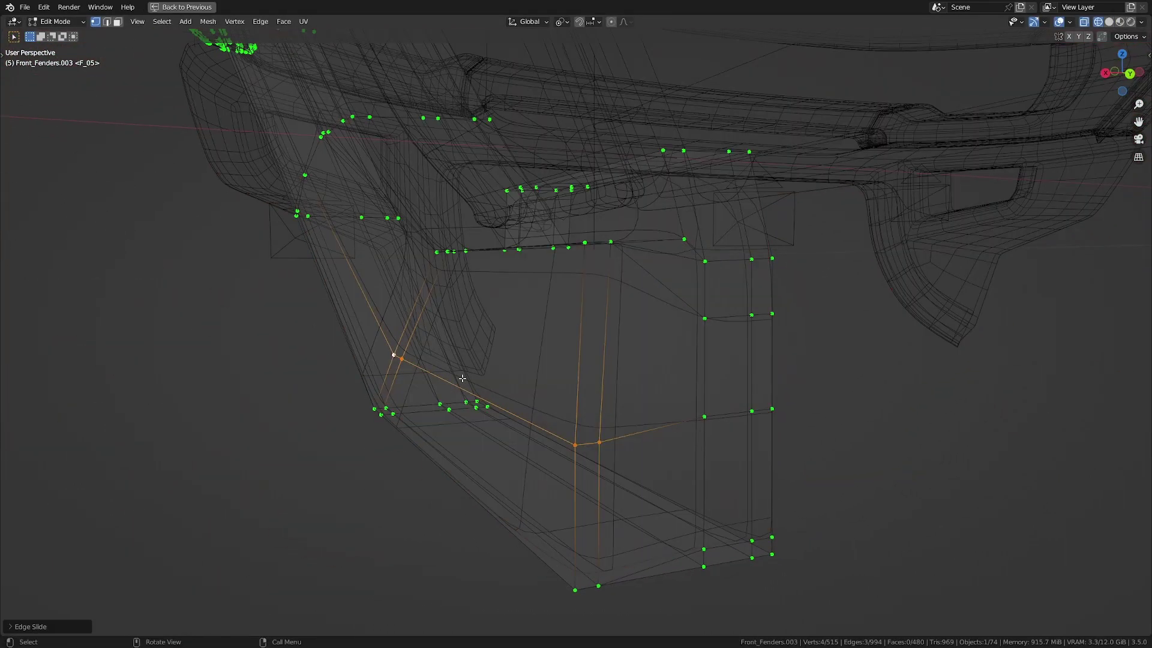
{"action": "left_click_drag", "start_coordinate": [664, 278], "coordinate": [882, 429], "text": "ctrl"}
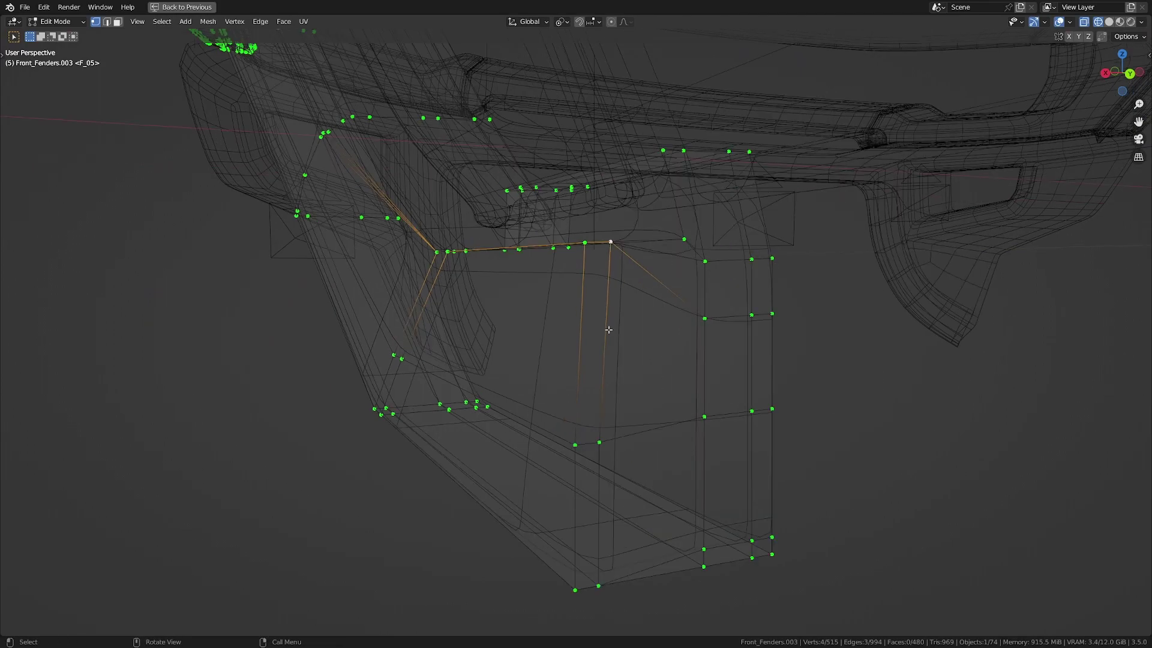
{"action": "key", "text": "shift+z"}
{"action": "key", "text": "g"}
{"action": "key", "text": "g"}
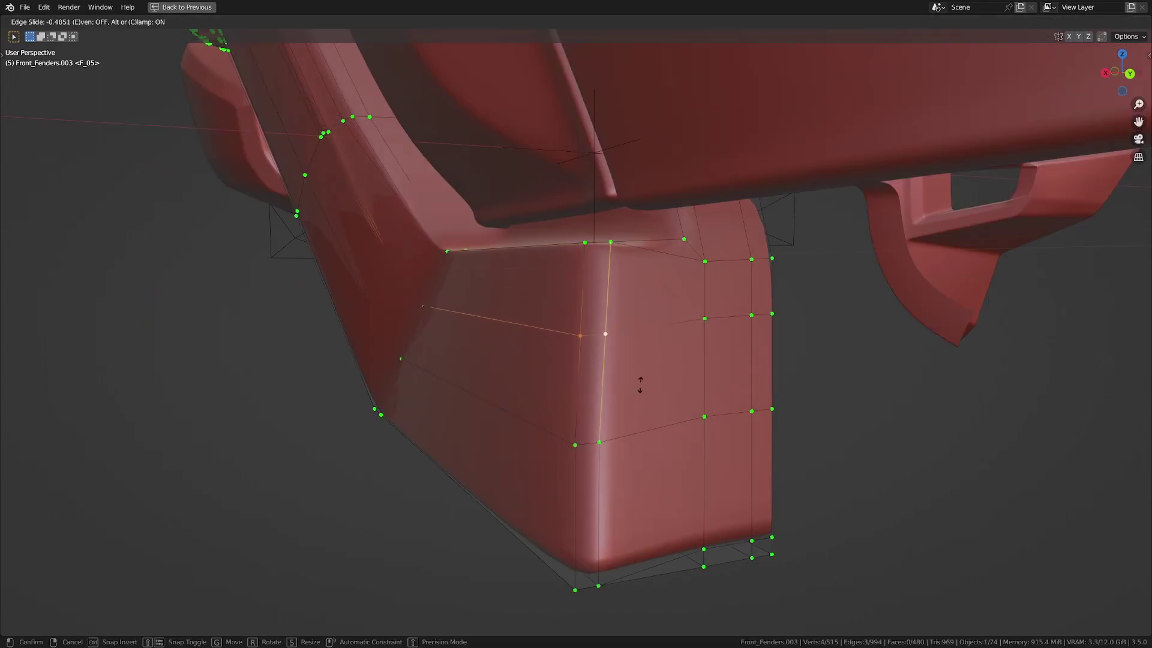
{"action": "left_click", "coordinate": [648, 348]}
Isolate the remaining stacked row at the rear end's top edge and slide it slightly down as a supporting edge.
{"action": "left_click", "coordinate": [662, 252], "text": "alt"}
{"action": "key", "text": "shift+z"}
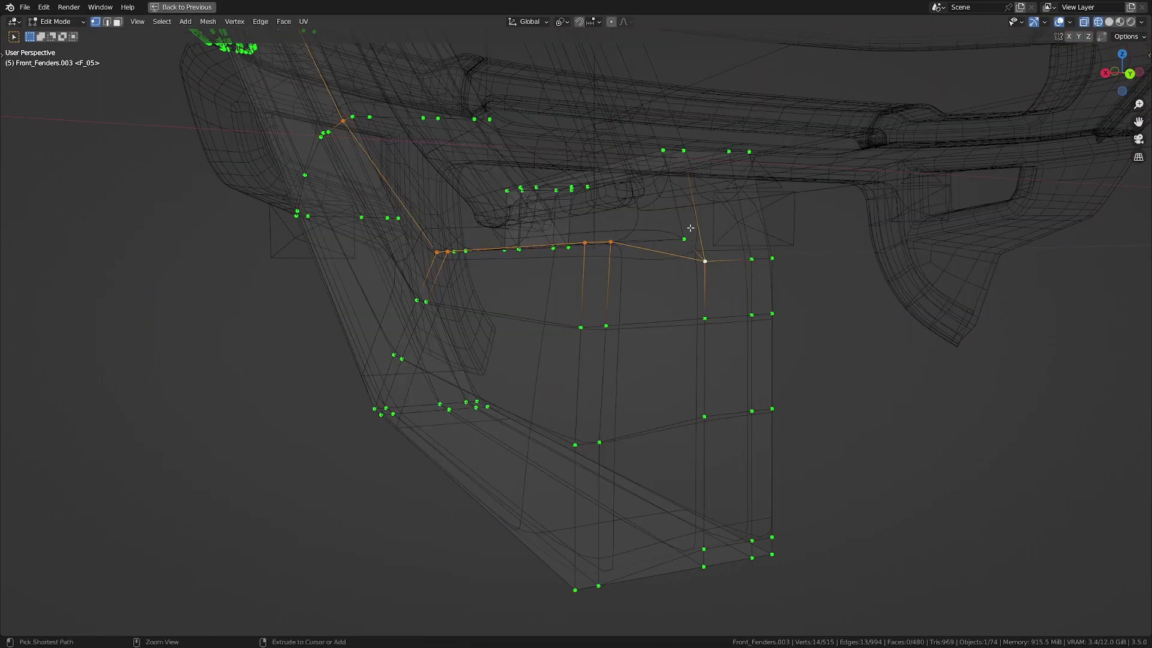
{"action": "scroll", "coordinate": [642, 276], "scroll_direction": "down", "scroll_amount": 2}
{"action": "left_click_drag", "start_coordinate": [300, 105], "coordinate": [489, 215], "text": "ctrl"}
{"action": "scroll", "coordinate": [394, 174], "scroll_direction": "down", "scroll_amount": 8}
{"action": "mouse_move", "coordinate": [402, 94]}
{"action": "left_mouse_down", "text": "ctrl"}
{"action": "mouse_move", "coordinate": [546, 211]}
{"action": "mouse_move", "coordinate": [575, 271]}
{"action": "left_mouse_up", "text": "ctrl"}
{"action": "left_click_drag", "start_coordinate": [344, 85], "coordinate": [586, 252], "text": "ctrl"}
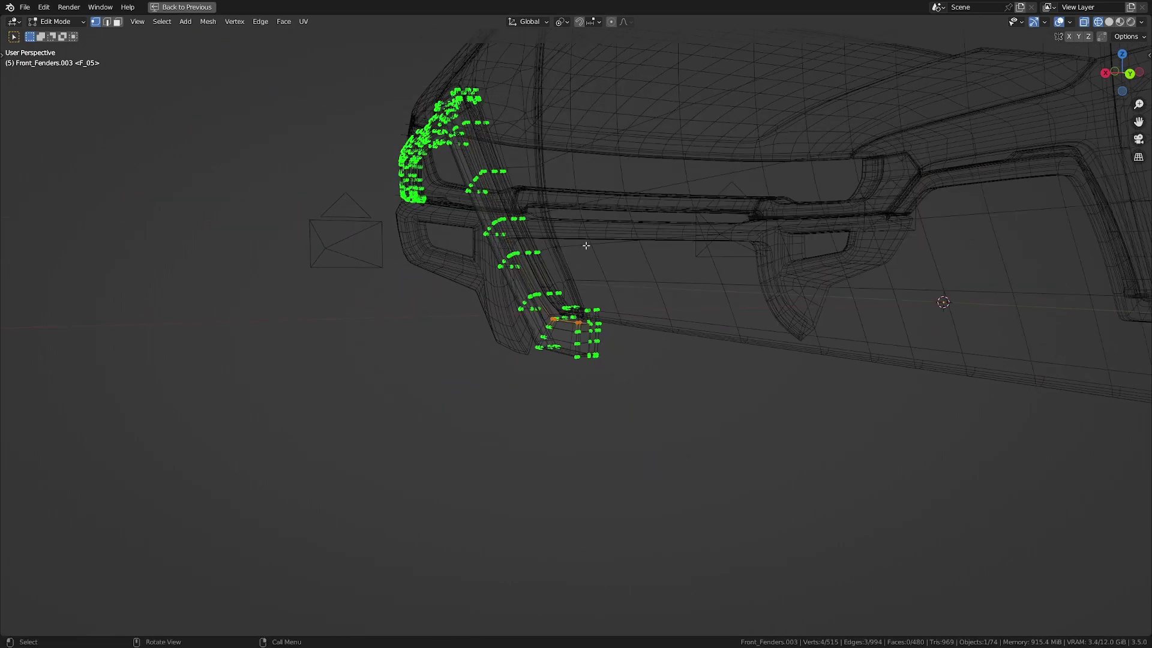
{"action": "key", "text": "shift+z"}
{"action": "scroll", "coordinate": [716, 328], "scroll_direction": "up", "scroll_amount": 6}
{"action": "scroll", "coordinate": [716, 327], "scroll_direction": "up", "scroll_amount": 4}
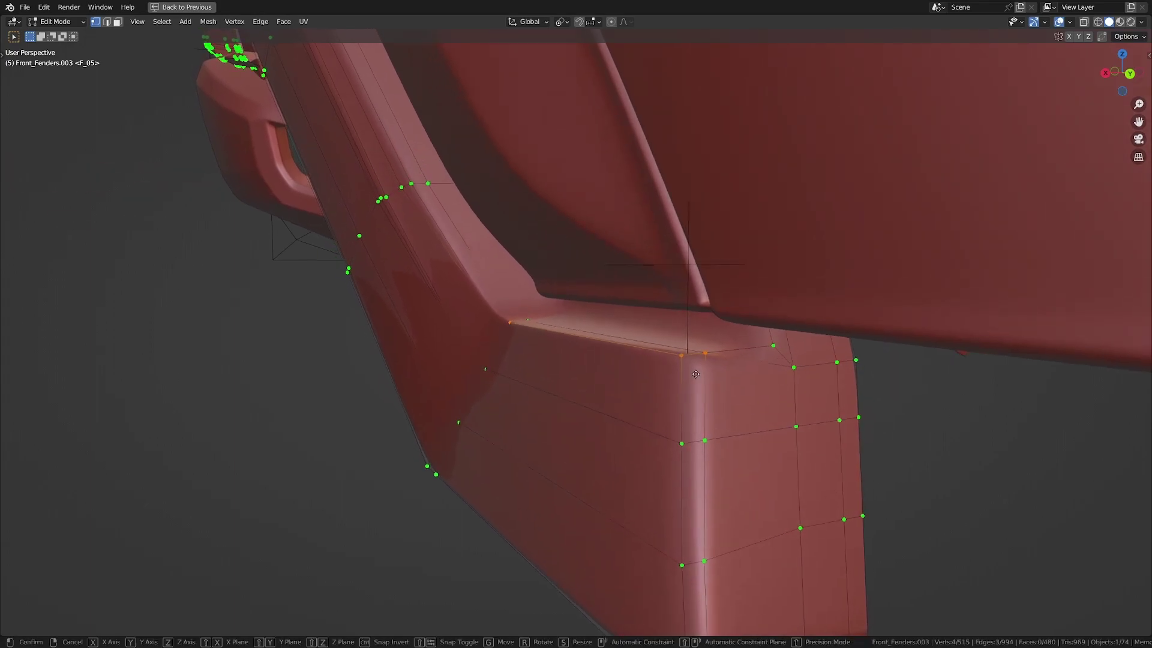
{"action": "key", "text": "g"}
{"action": "left_click", "coordinate": [708, 410]}
{"action": "scroll", "coordinate": [708, 414], "scroll_direction": "down", "scroll_amount": 3}
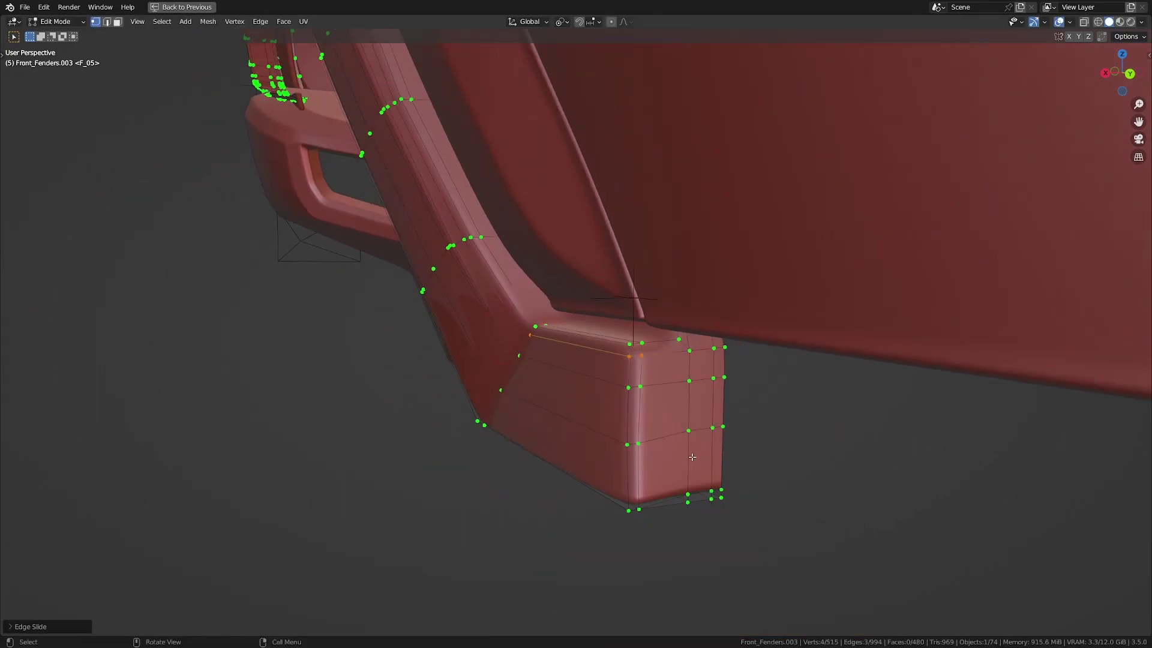
Isolate the stacked row at the rear end's bottom edge and slide it slightly up as a supporting edge.
{"action": "middle_click_drag", "start_coordinate": [688, 484], "coordinate": [712, 467]}
{"action": "scroll", "coordinate": [712, 467], "scroll_direction": "up", "scroll_amount": 3}
{"action": "left_click", "coordinate": [516, 470]}
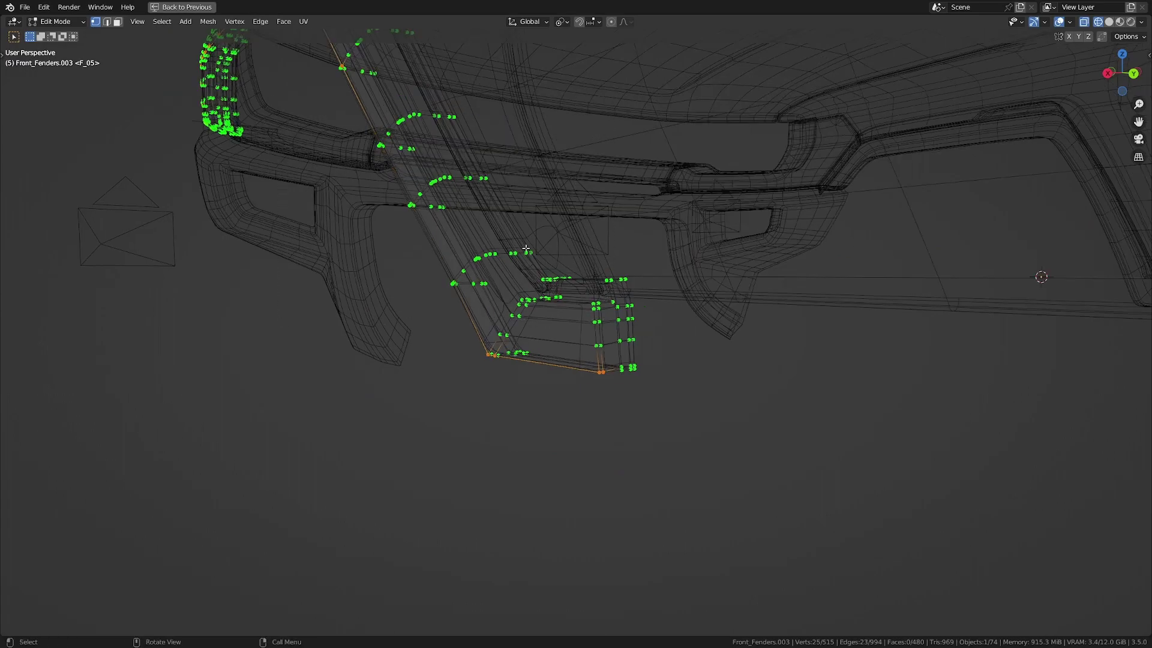
{"action": "scroll", "coordinate": [368, 160], "scroll_direction": "down", "scroll_amount": 5}
{"action": "key", "text": "shift+b"}
{"action": "left_click_drag", "start_coordinate": [368, 159], "coordinate": [617, 277]}
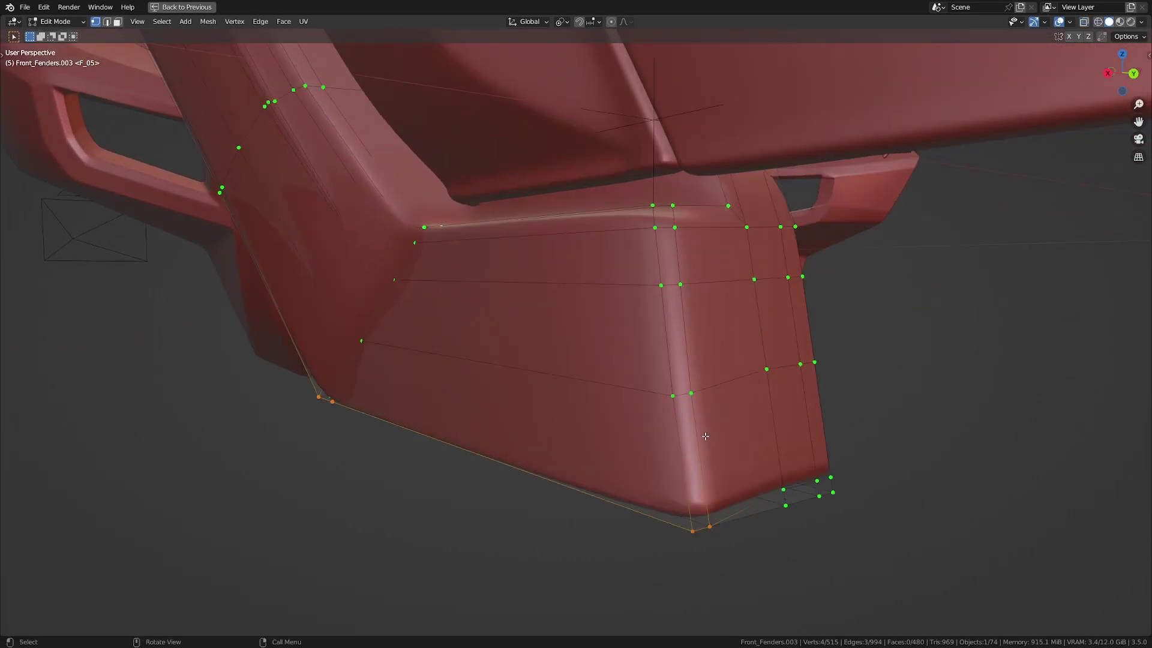
{"action": "scroll", "coordinate": [706, 437], "scroll_direction": "up", "scroll_amount": 1}
{"action": "key", "text": "g"}
{"action": "key", "text": "g"}
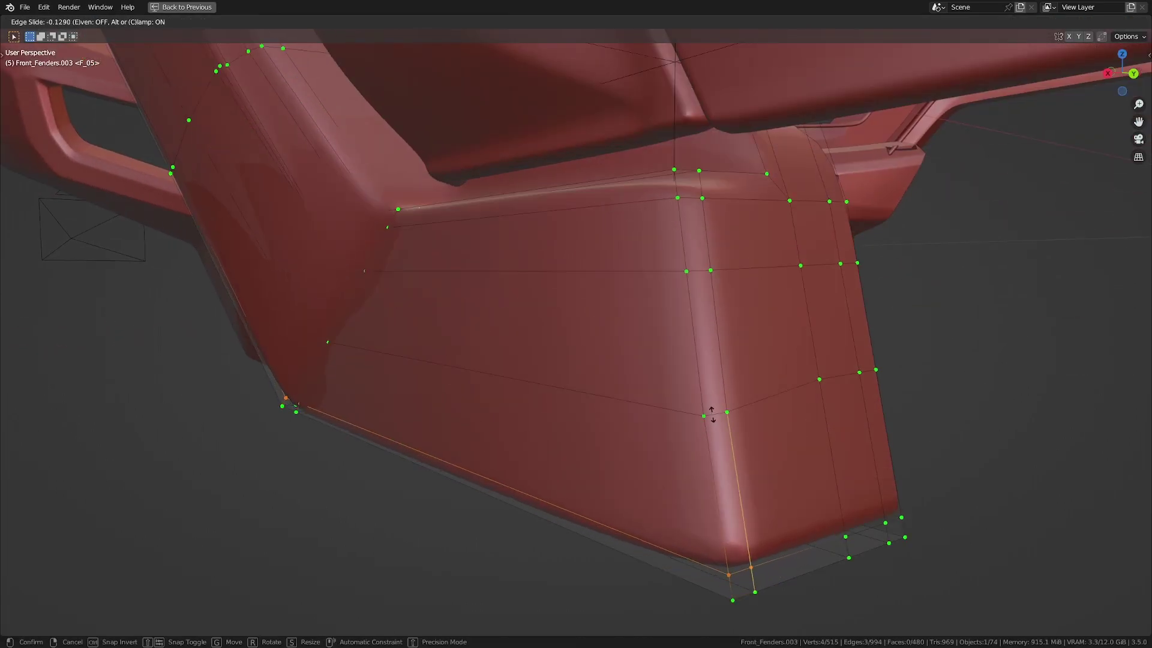
{"action": "left_click", "coordinate": [712, 415]}
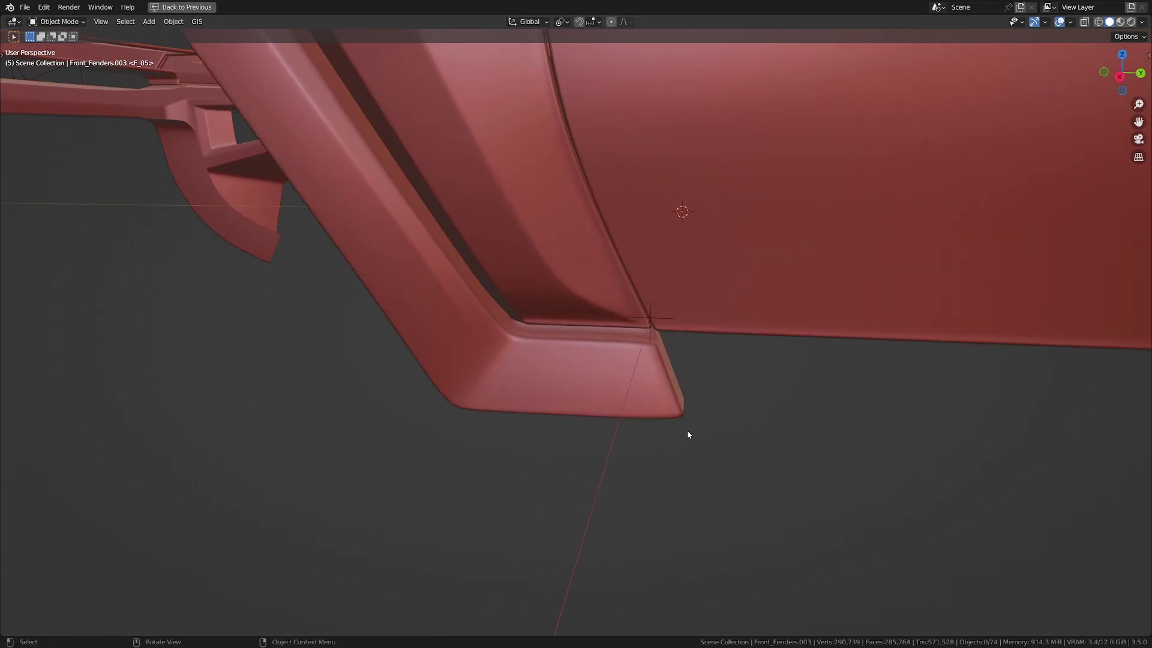
Add a supporting loop cut across the lower rear end of the wheel-arch trim.
{"action": "scroll", "coordinate": [688, 433], "scroll_direction": "up", "scroll_amount": 3}
{"action": "middle_click_drag", "start_coordinate": [687, 433], "coordinate": [528, 426]}
{"action": "key", "text": "Tab"}
{"action": "scroll", "coordinate": [528, 420], "scroll_direction": "up", "scroll_amount": 2}
{"action": "key", "text": "ctrl+r"}
{"action": "left_click", "coordinate": [455, 339]}
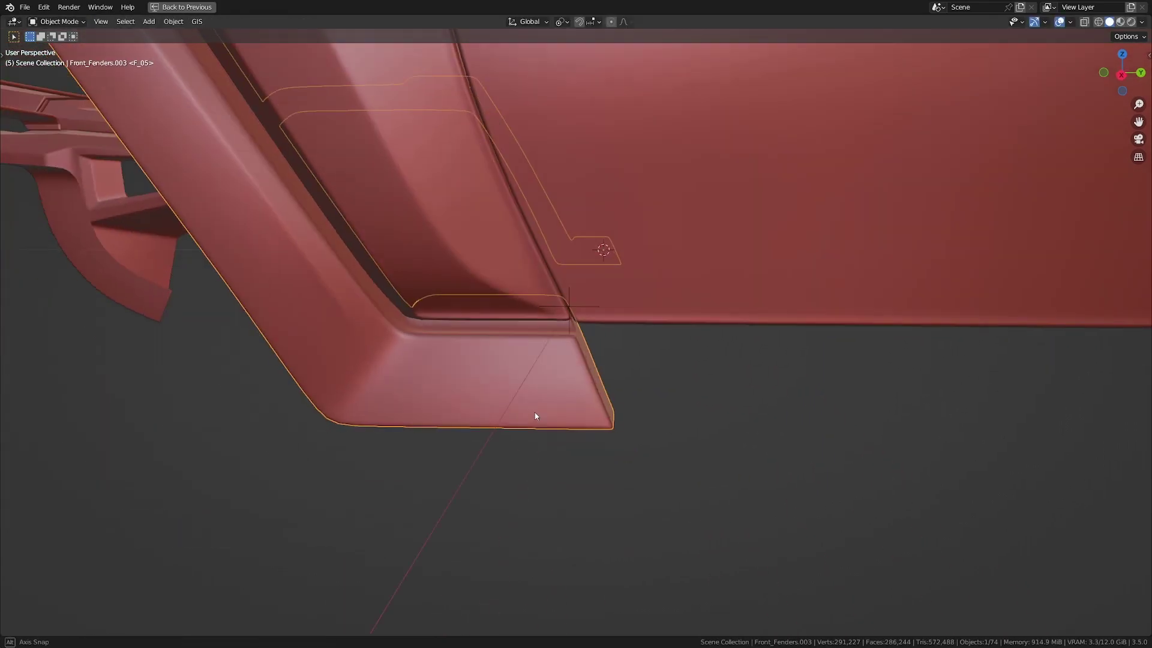
Select all outer-side vertices of the trim's lower rear end in wireframe and shear them in the back view to change the face's slant.
{"action": "mouse_move", "coordinate": [535, 411]}
{"action": "middle_mouse_down"}
{"action": "mouse_move", "coordinate": [437, 404]}
{"action": "mouse_move", "coordinate": [513, 426]}
{"action": "mouse_move", "coordinate": [574, 496]}
{"action": "mouse_move", "coordinate": [612, 419]}
{"action": "mouse_move", "coordinate": [676, 424]}
{"action": "mouse_move", "coordinate": [587, 428]}
{"action": "mouse_move", "coordinate": [499, 401]}
{"action": "mouse_move", "coordinate": [537, 460]}
{"action": "middle_mouse_up"}
{"action": "scroll", "coordinate": [587, 427], "scroll_direction": "up", "scroll_amount": 3}
{"action": "left_click", "coordinate": [528, 399]}
{"action": "key", "text": "Tab"}
{"action": "scroll", "coordinate": [499, 401], "scroll_direction": "up", "scroll_amount": 3}
{"action": "left_click", "coordinate": [533, 454], "text": "alt"}
{"action": "key", "text": "shift+z"}
{"action": "mouse_move", "coordinate": [519, 415]}
{"action": "middle_mouse_down"}
{"action": "mouse_move", "coordinate": [497, 418]}
{"action": "mouse_move", "coordinate": [569, 377]}
{"action": "mouse_move", "coordinate": [595, 430]}
{"action": "middle_mouse_up"}
{"action": "key", "text": "KP_1"}
{"action": "key", "text": "alt+a"}
{"action": "mouse_move", "coordinate": [592, 384]}
{"action": "left_mouse_down"}
{"action": "mouse_move", "coordinate": [618, 412]}
{"action": "mouse_move", "coordinate": [627, 534]}
{"action": "left_mouse_up"}
{"action": "mouse_move", "coordinate": [627, 534]}
{"action": "middle_mouse_down"}
{"action": "mouse_move", "coordinate": [525, 481]}
{"action": "mouse_move", "coordinate": [533, 362]}
{"action": "middle_mouse_up"}
{"action": "left_click_drag", "start_coordinate": [533, 362], "coordinate": [640, 493]}
{"action": "middle_click_drag", "start_coordinate": [553, 501], "coordinate": [663, 460]}
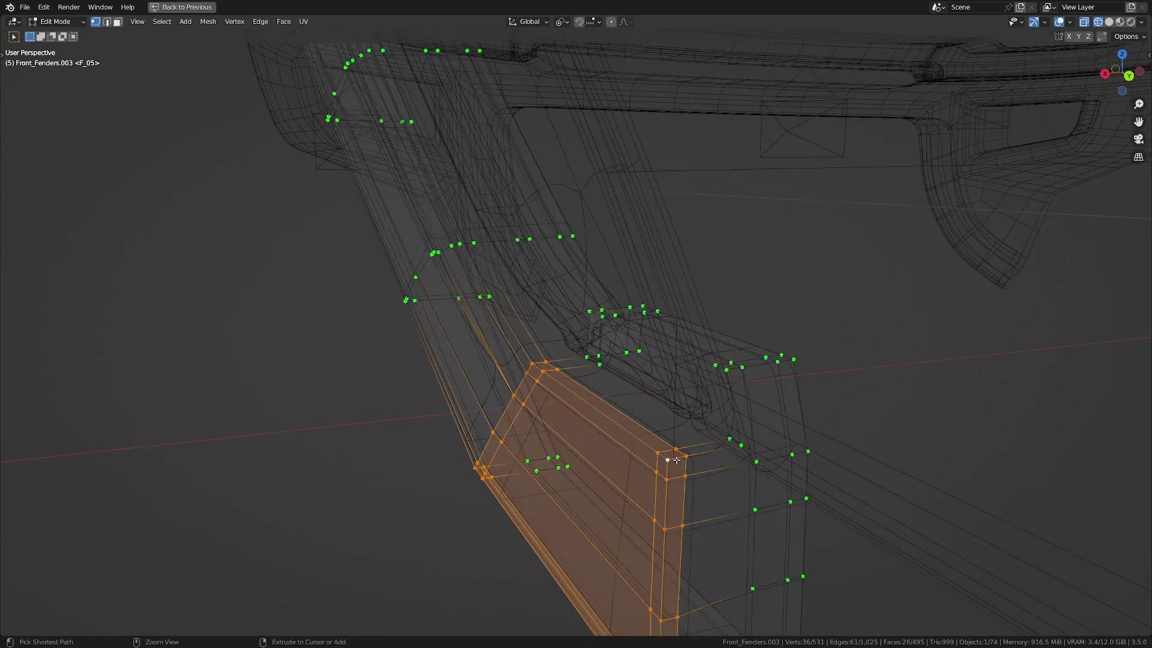
{"action": "key", "text": "ctrl+KP_1"}
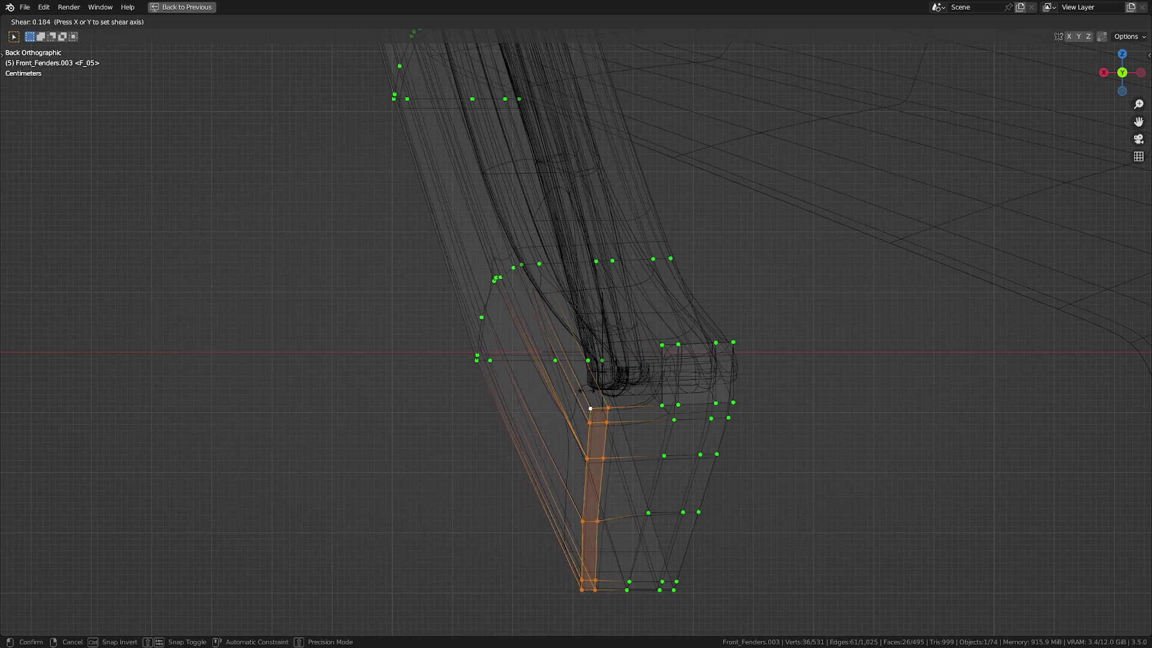
Check the slanted outer side in solid shading and shear the same vertices further in the back view.
{"action": "middle_click_drag", "start_coordinate": [594, 410], "coordinate": [576, 463]}
{"action": "key", "text": "z"}
{"action": "left_click", "coordinate": [651, 462]}
{"action": "mouse_move", "coordinate": [648, 441]}
{"action": "middle_mouse_down"}
{"action": "mouse_move", "coordinate": [628, 427]}
{"action": "mouse_move", "coordinate": [564, 450]}
{"action": "middle_mouse_up"}
{"action": "middle_click_drag", "start_coordinate": [642, 468], "coordinate": [598, 400], "text": "shift"}
{"action": "scroll", "coordinate": [598, 400], "scroll_direction": "down", "scroll_amount": 1}
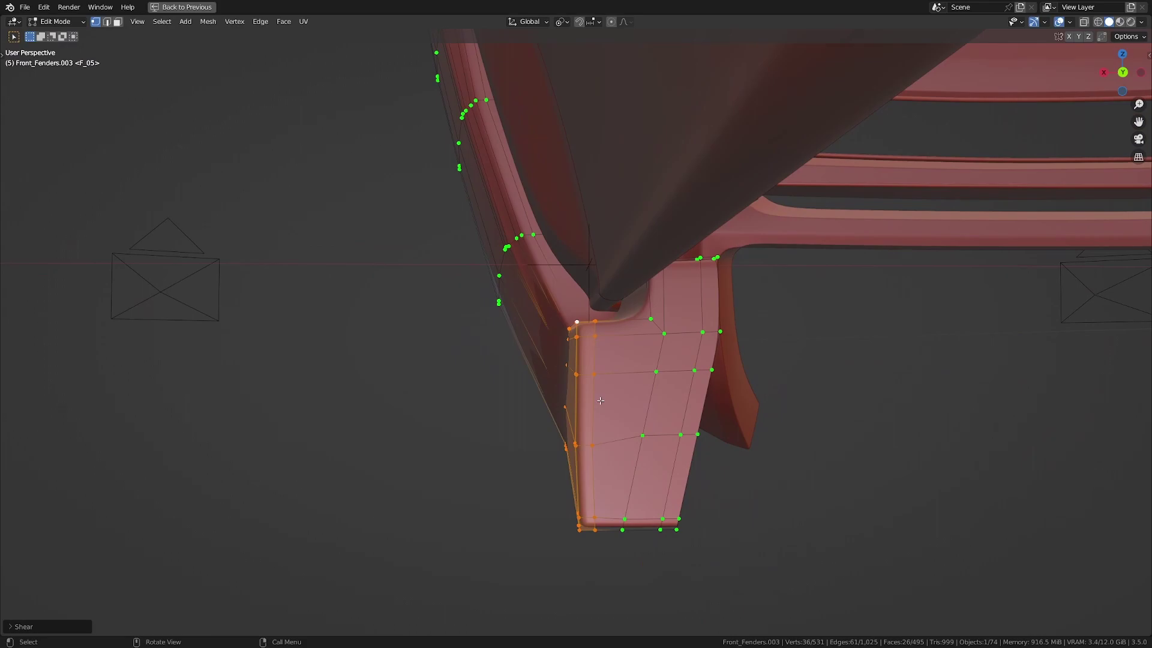
{"action": "key", "text": "ctrl+KP_1"}
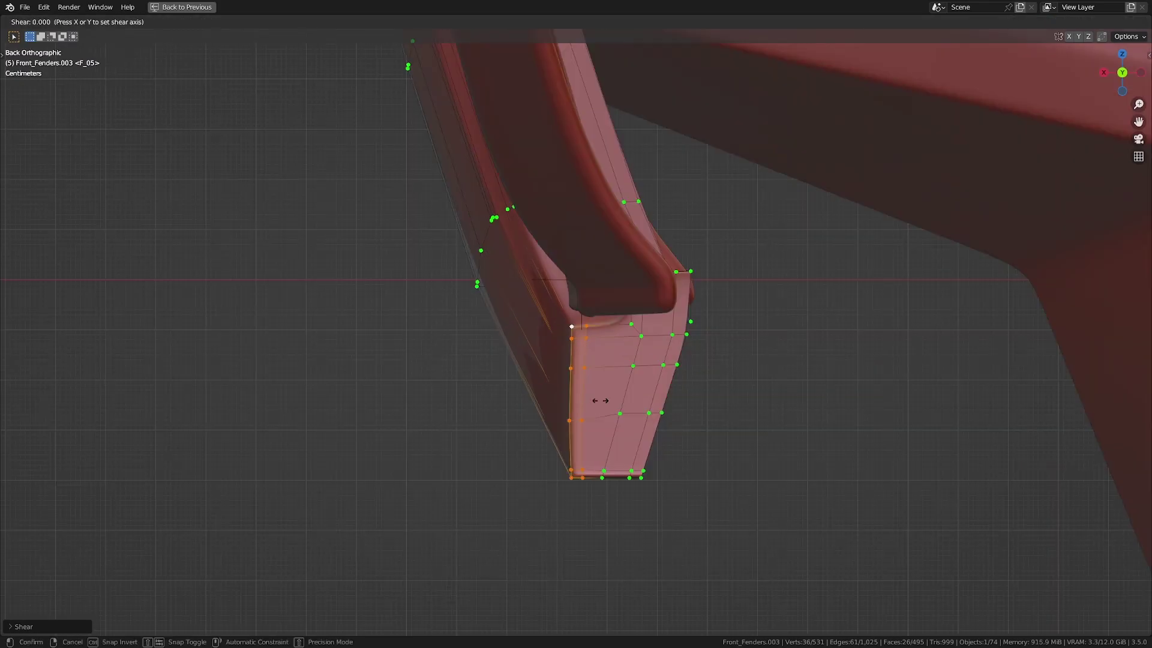
Shift two cross-section edge loops on the trim's rear leg, just above the lower end, along the X axis to even out its curve.
{"action": "middle_click_drag", "start_coordinate": [354, 378], "coordinate": [624, 402]}
{"action": "left_click", "coordinate": [607, 405], "text": "alt"}
{"action": "key", "text": "g"}
{"action": "key", "text": "x"}
{"action": "left_click", "coordinate": [620, 387]}
{"action": "scroll", "coordinate": [611, 446], "scroll_direction": "up", "scroll_amount": 3}
{"action": "left_click", "coordinate": [550, 382], "text": "alt"}
{"action": "key", "text": "g"}
{"action": "key", "text": "x"}
{"action": "left_click", "coordinate": [676, 384]}
Shift the next higher cross-section loops of the rear leg along the X axis to continue the smooth curve.
{"action": "middle_click_drag", "start_coordinate": [562, 305], "coordinate": [596, 430], "text": "shift"}
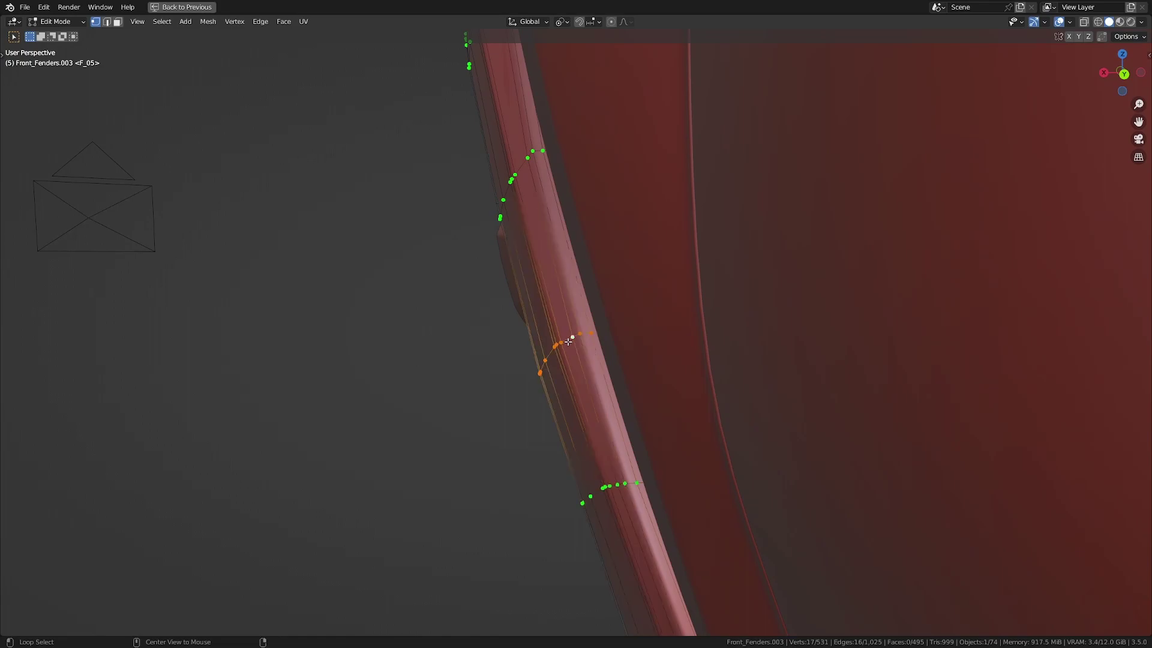
{"action": "key", "text": "g"}
{"action": "key", "text": "x"}
{"action": "left_click", "coordinate": [667, 346]}
{"action": "middle_click_drag", "start_coordinate": [667, 346], "coordinate": [562, 355]}
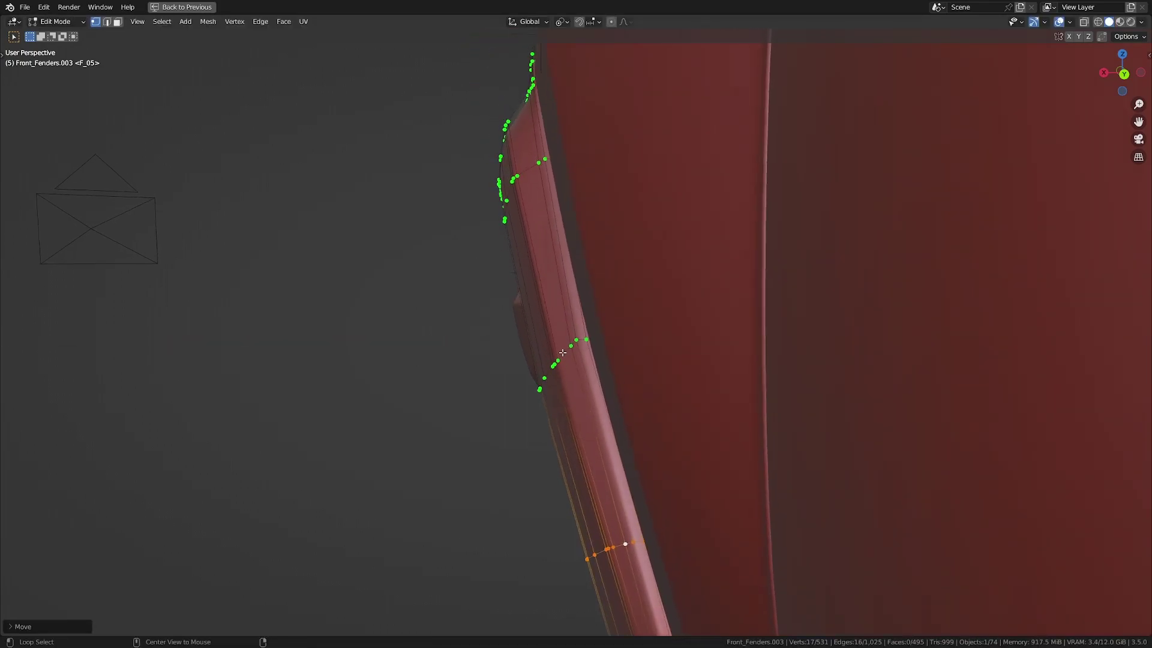
{"action": "key", "text": "x"}
{"action": "left_click", "coordinate": [586, 398]}
Leave mesh editing, review the trim against the car body, and apply the trim object's transform.
{"action": "key", "text": "Tab"}
{"action": "middle_click_drag", "start_coordinate": [540, 420], "coordinate": [660, 447]}
{"action": "scroll", "coordinate": [576, 468], "scroll_direction": "down", "scroll_amount": 2}
{"action": "left_click", "coordinate": [549, 474]}
{"action": "middle_click_drag", "start_coordinate": [549, 475], "coordinate": [630, 447]}
{"action": "scroll", "coordinate": [540, 420], "scroll_direction": "down", "scroll_amount": 2}
{"action": "left_click", "coordinate": [502, 409]}
{"action": "scroll", "coordinate": [516, 432], "scroll_direction": "down", "scroll_amount": 3}
{"action": "middle_click_drag", "start_coordinate": [524, 449], "coordinate": [654, 427]}
{"action": "key", "text": "ctrl+a"}
{"action": "left_click", "coordinate": [614, 474]}
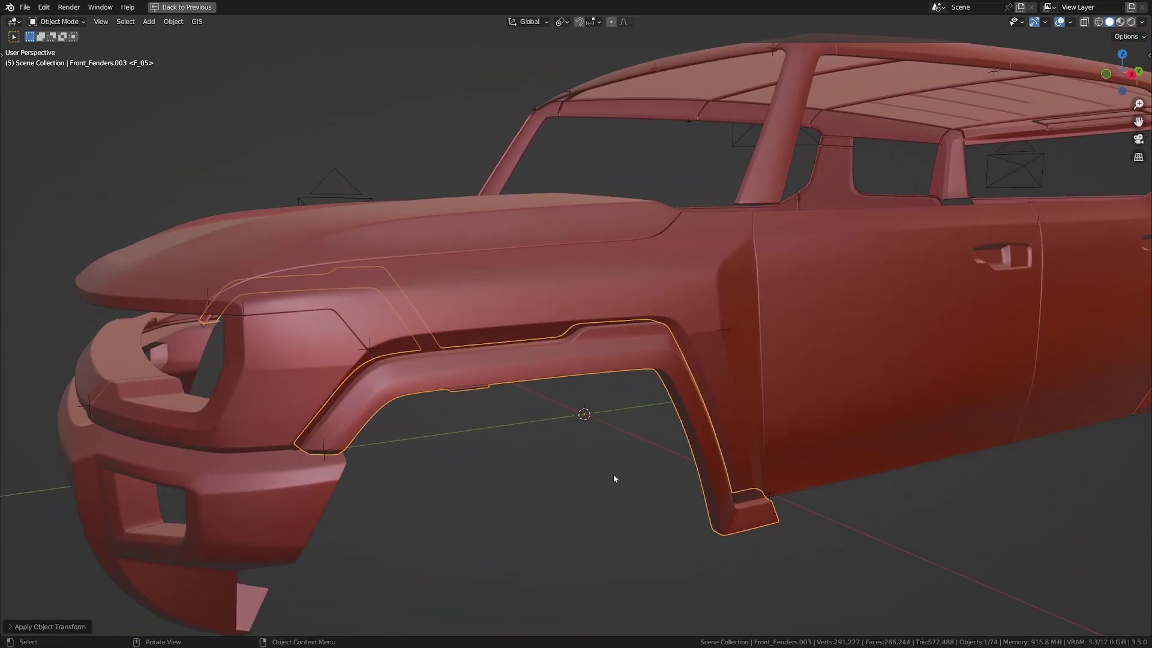
{"action": "key", "text": "Tab"}
{"action": "key", "text": "Tab"}
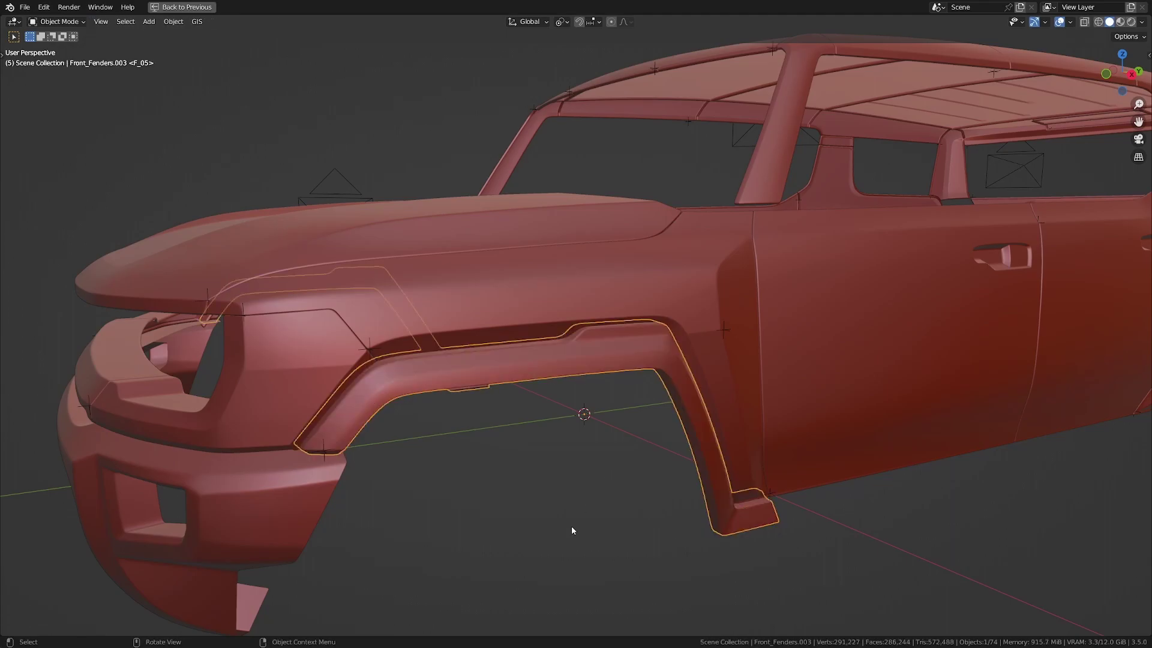